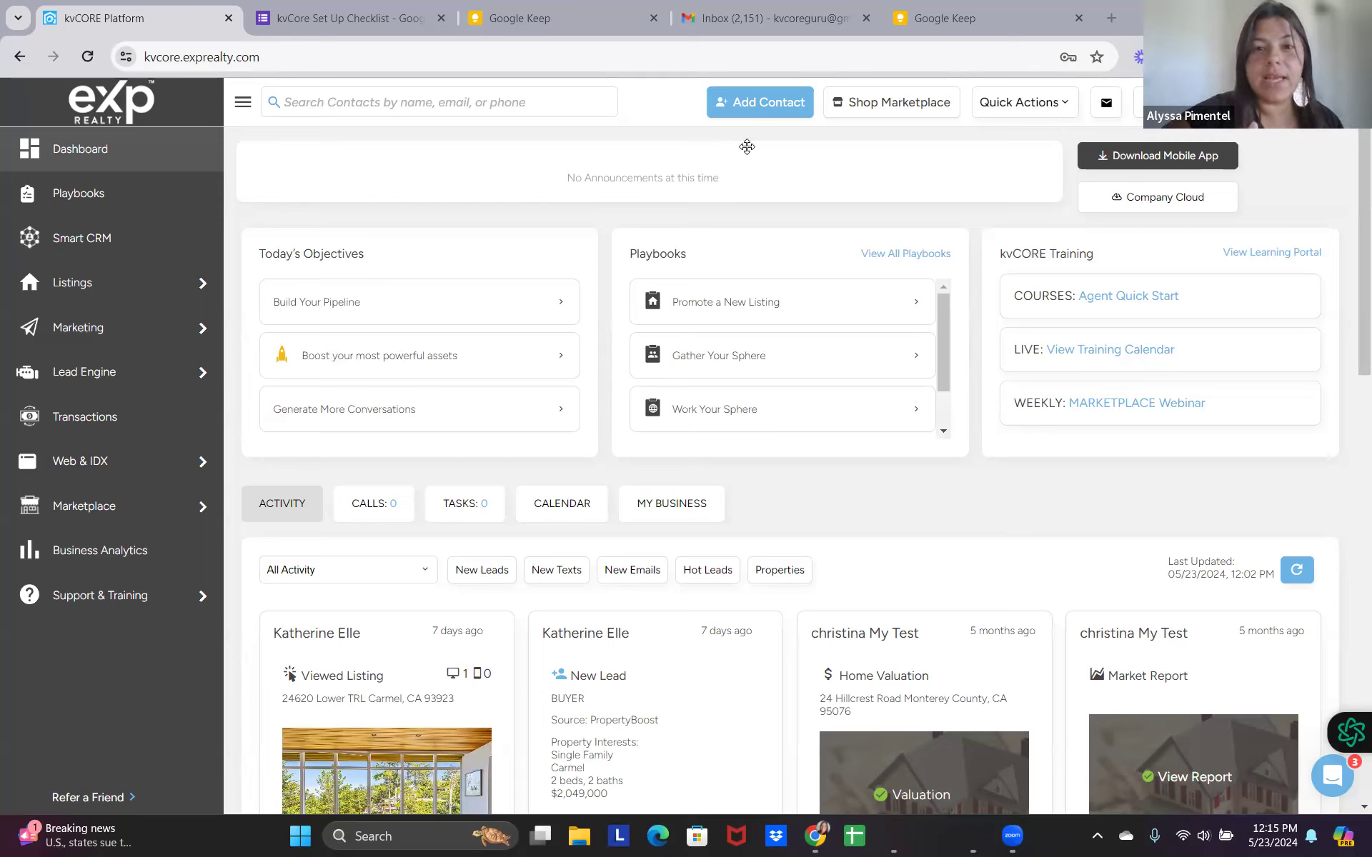
# Open the New Lead Buyer campaign from the My Campaigns list of the marketing autopilot.
pyautogui.moveTo(184, 312)
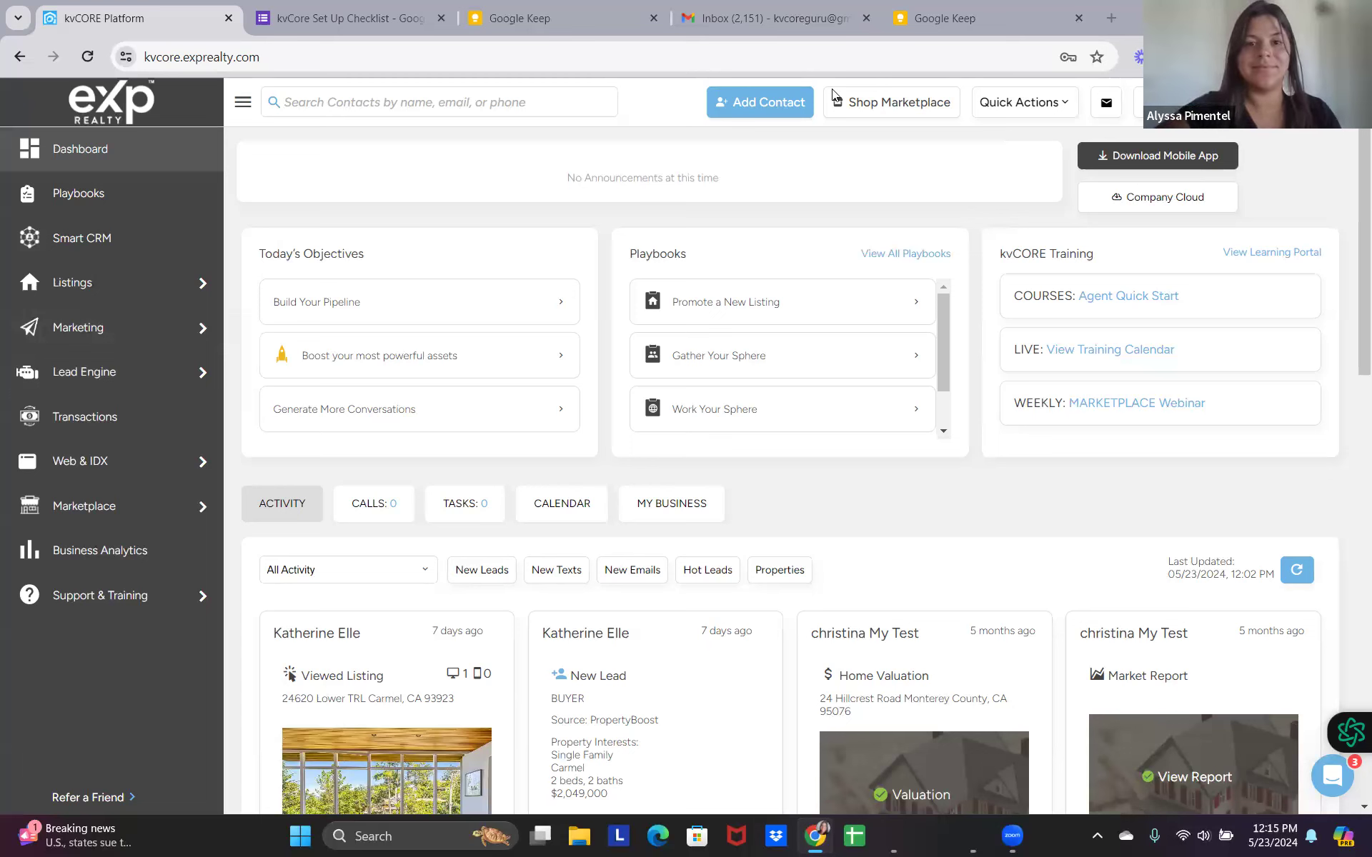
pyautogui.moveTo(153, 376)
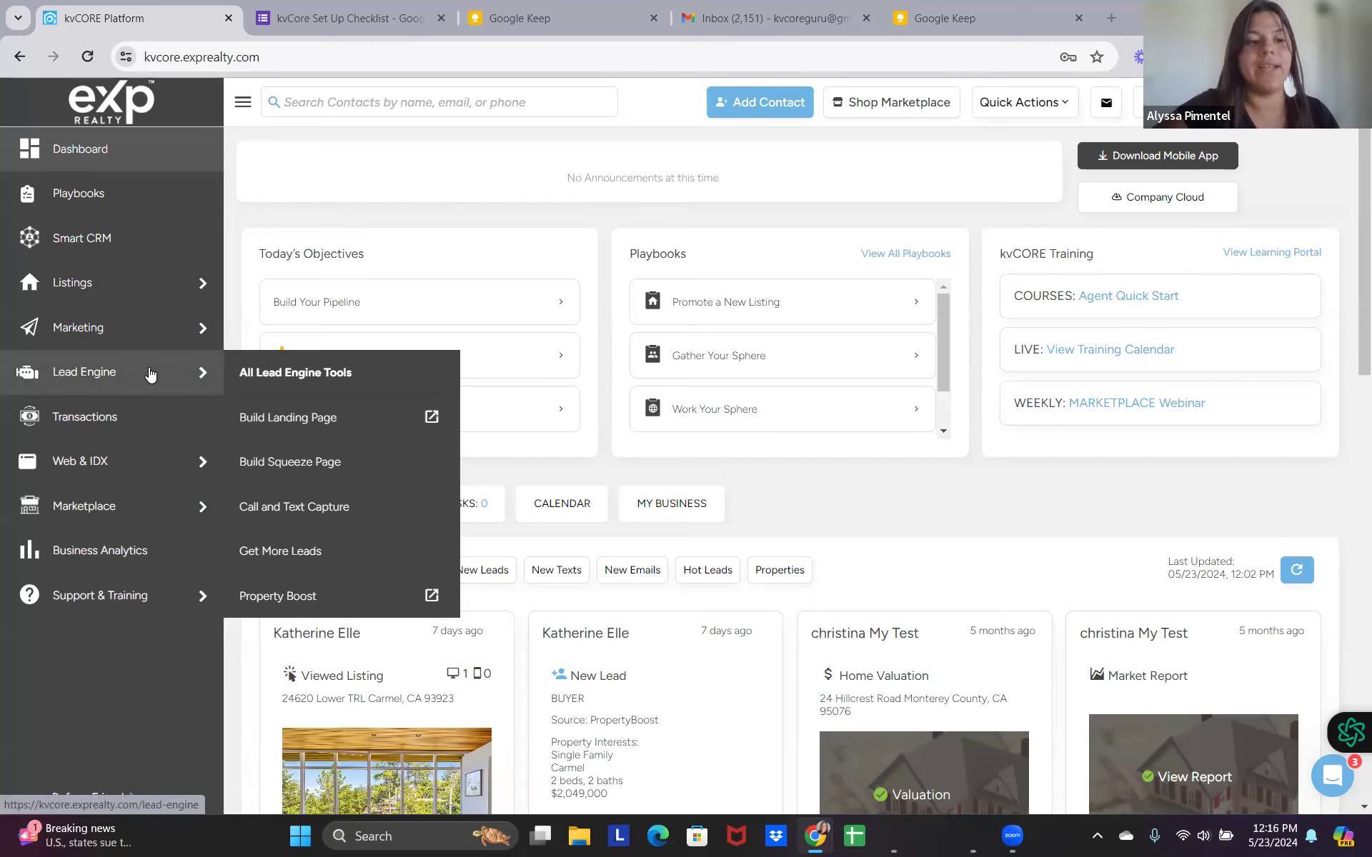
pyautogui.click(303, 385)
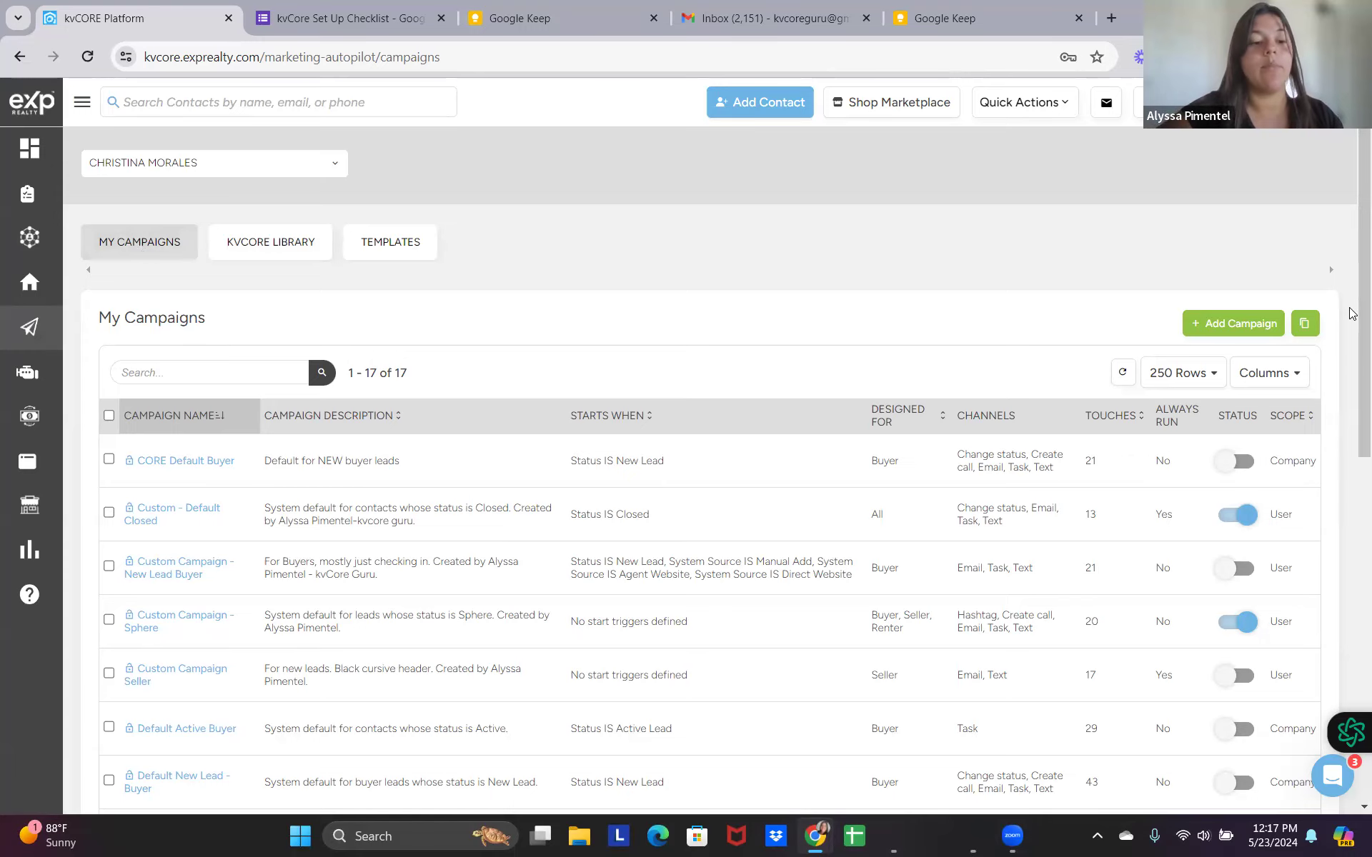
pyautogui.scroll(-3, 1352, 313)
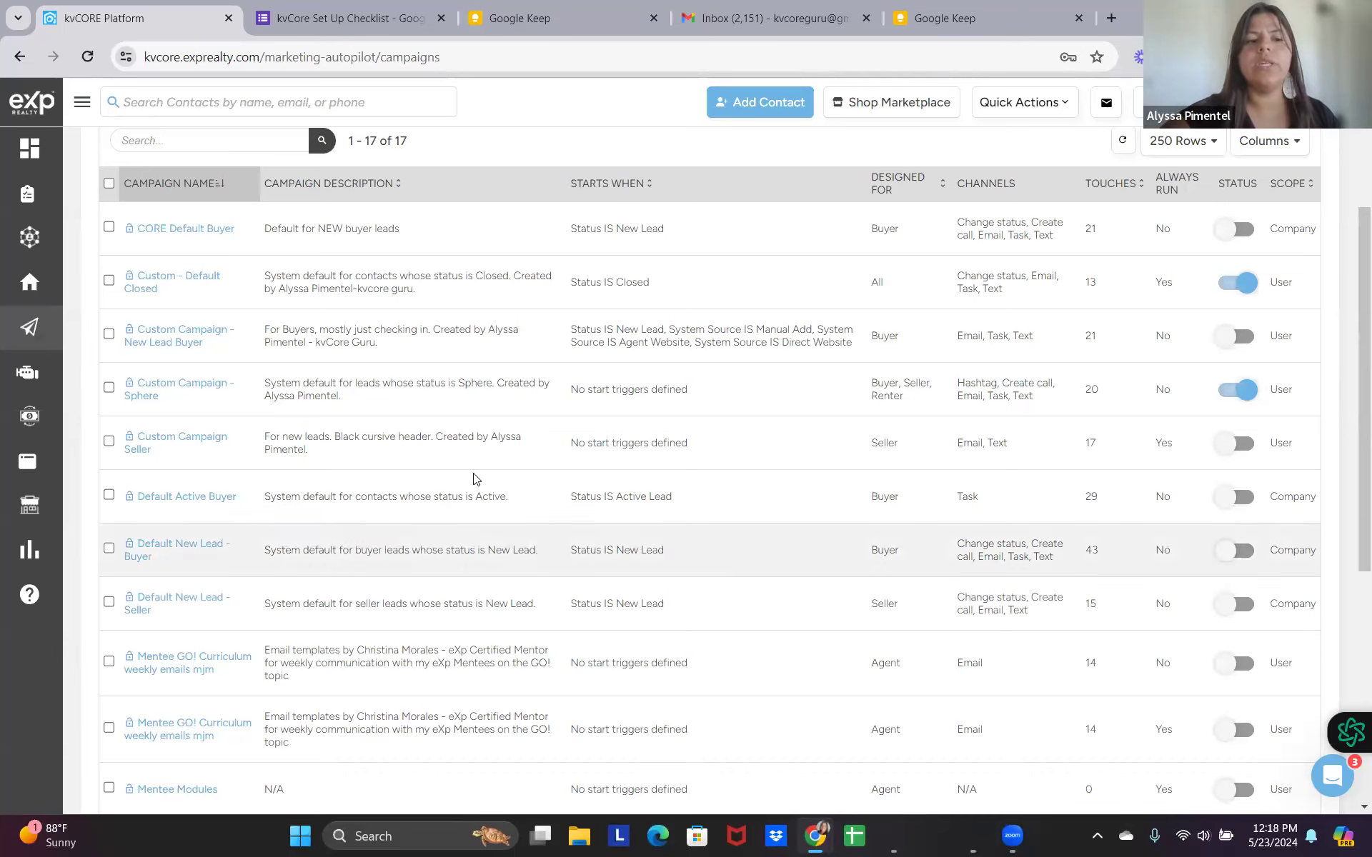
pyautogui.scroll(-6, 1349, 540)
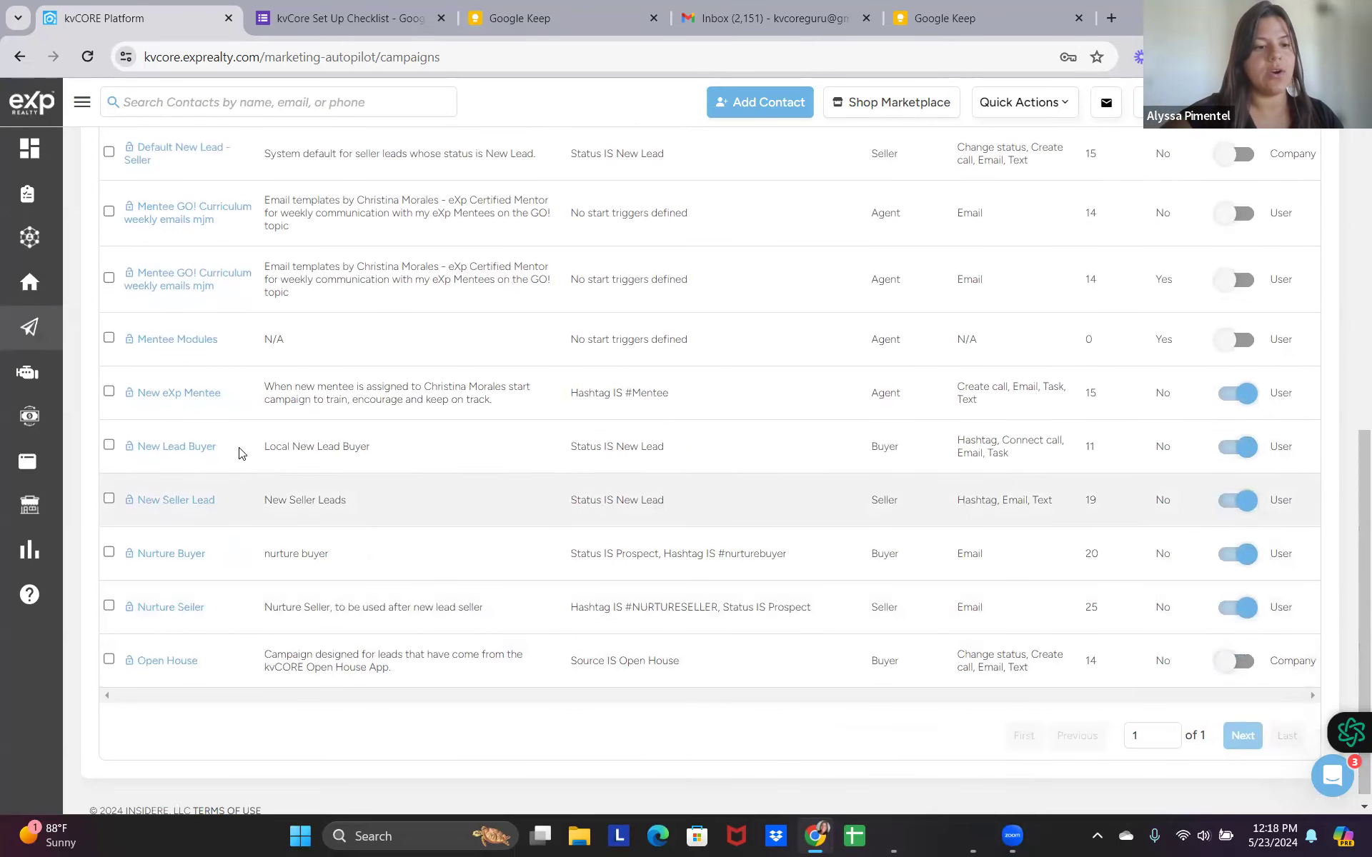
pyautogui.click(190, 448)
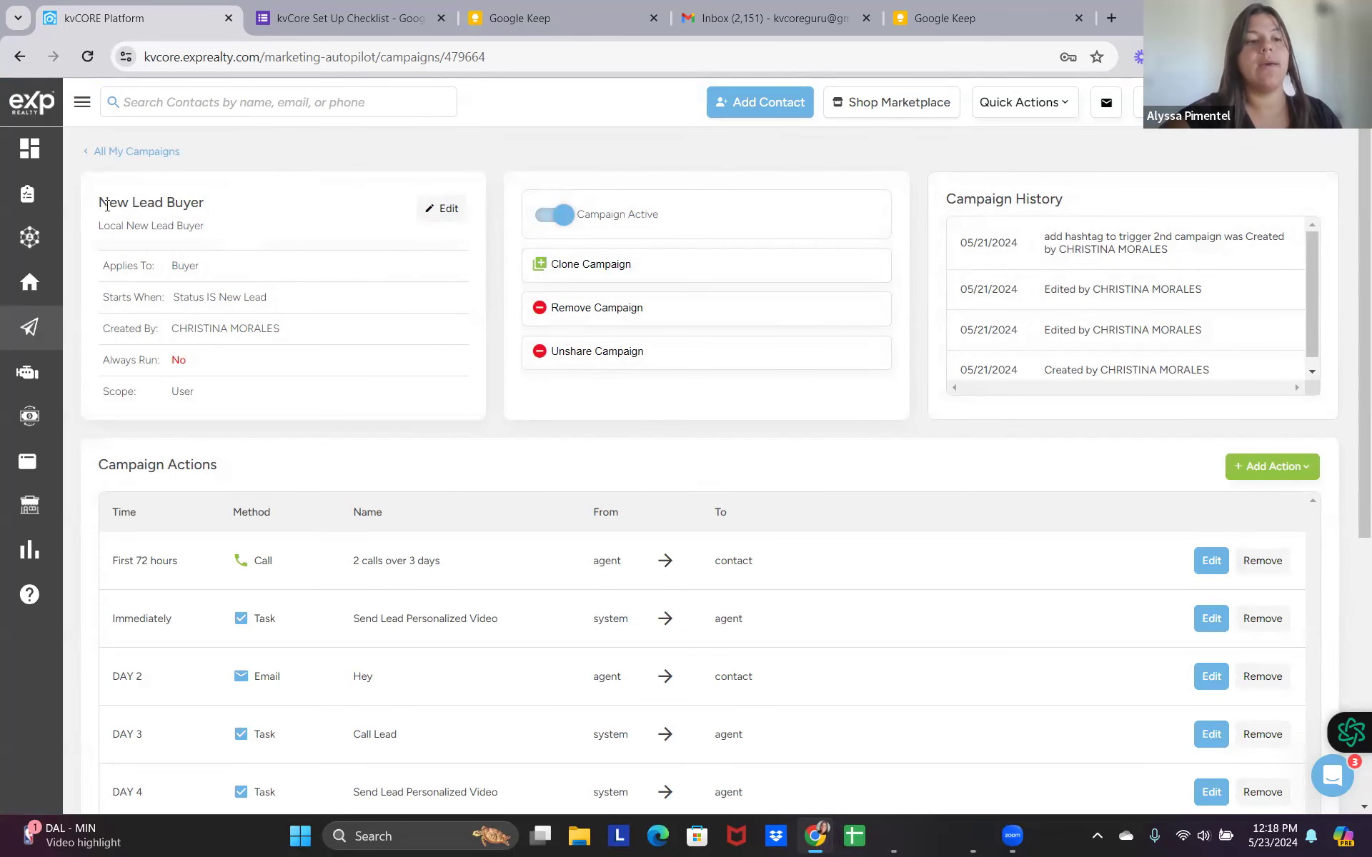
# Examine the New Lead Buyer campaign's name, description, target audience and start trigger.
pyautogui.moveTo(104, 204); pyautogui.dragTo(203, 200)
pyautogui.click(204, 205)
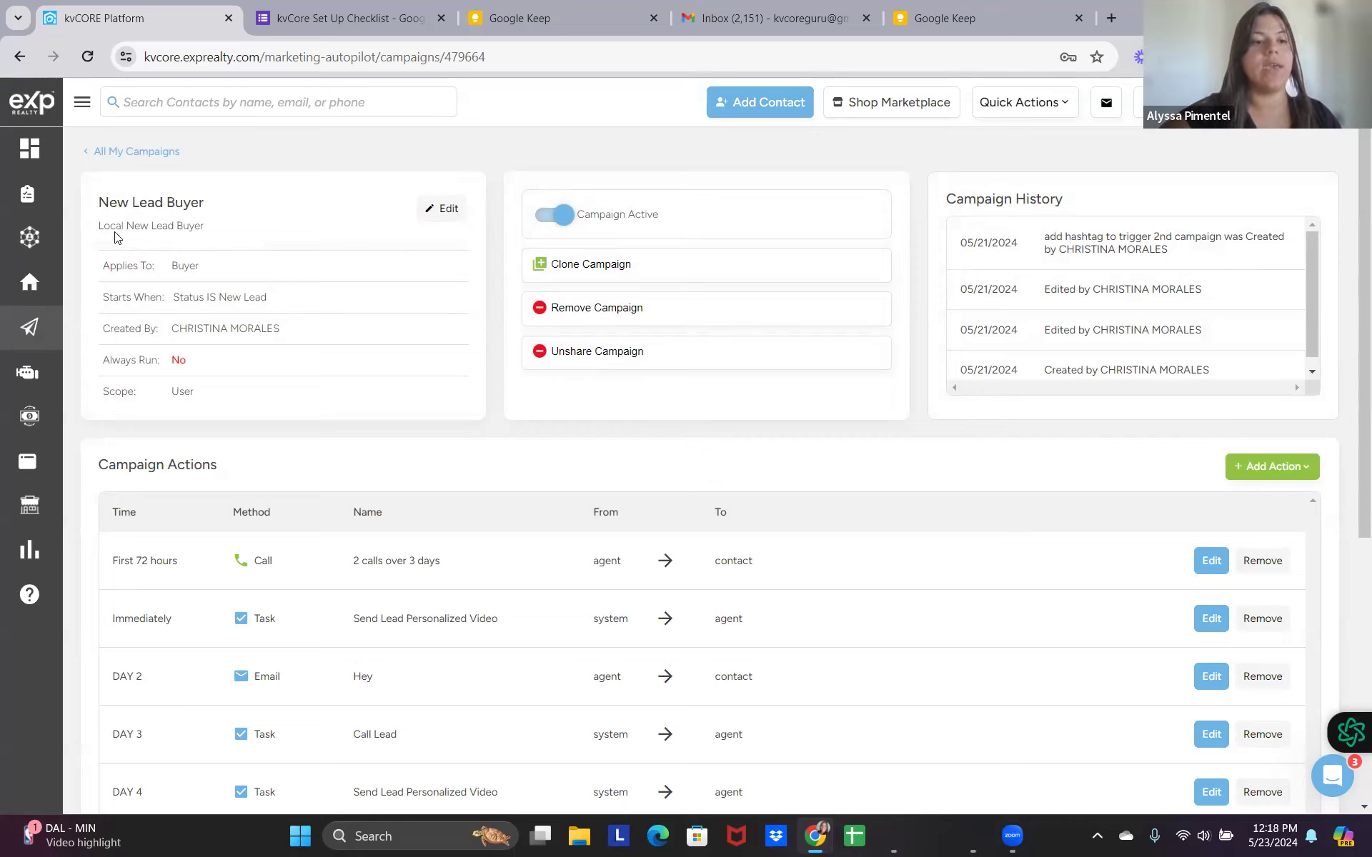
pyautogui.moveTo(108, 225); pyautogui.dragTo(206, 232)
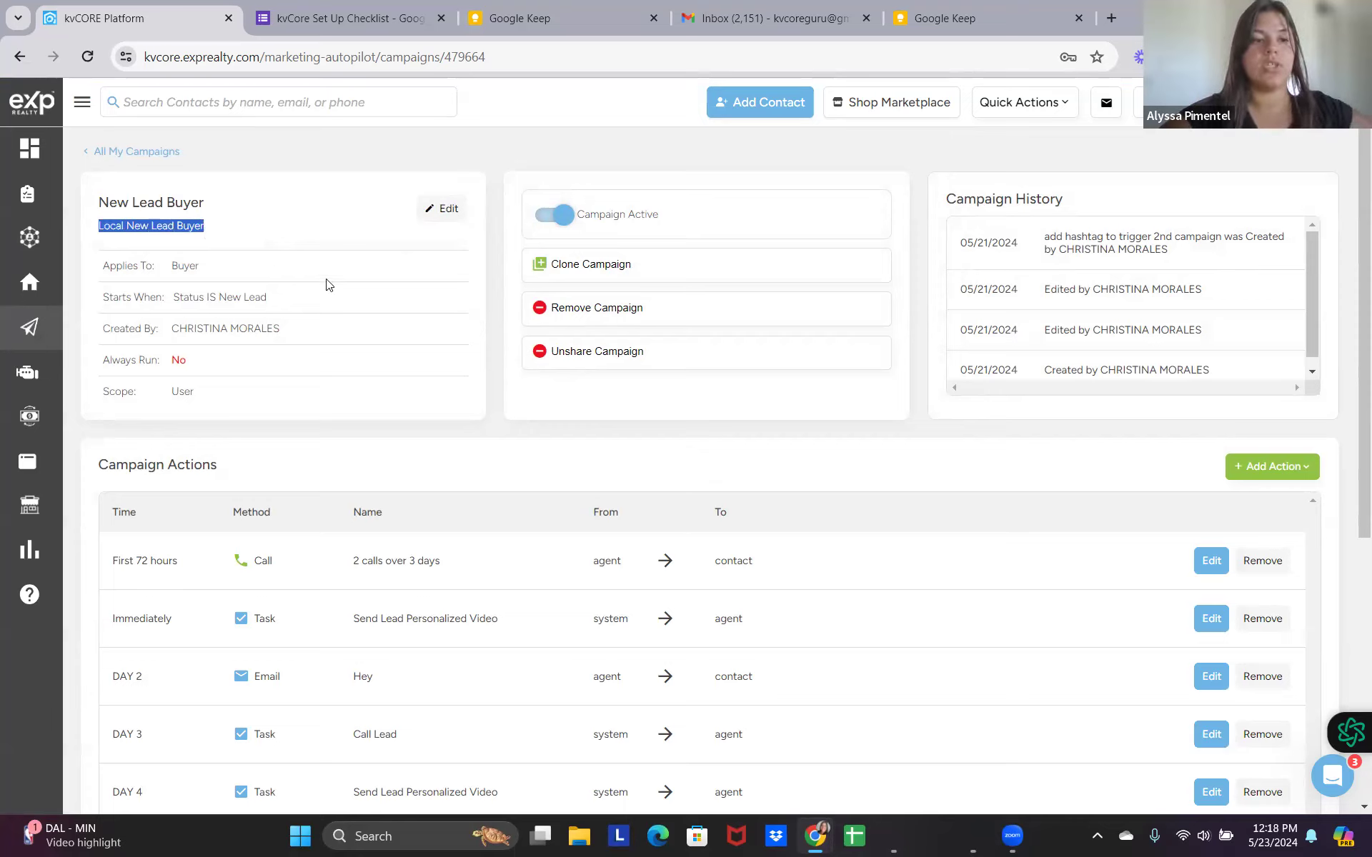
pyautogui.click(331, 305)
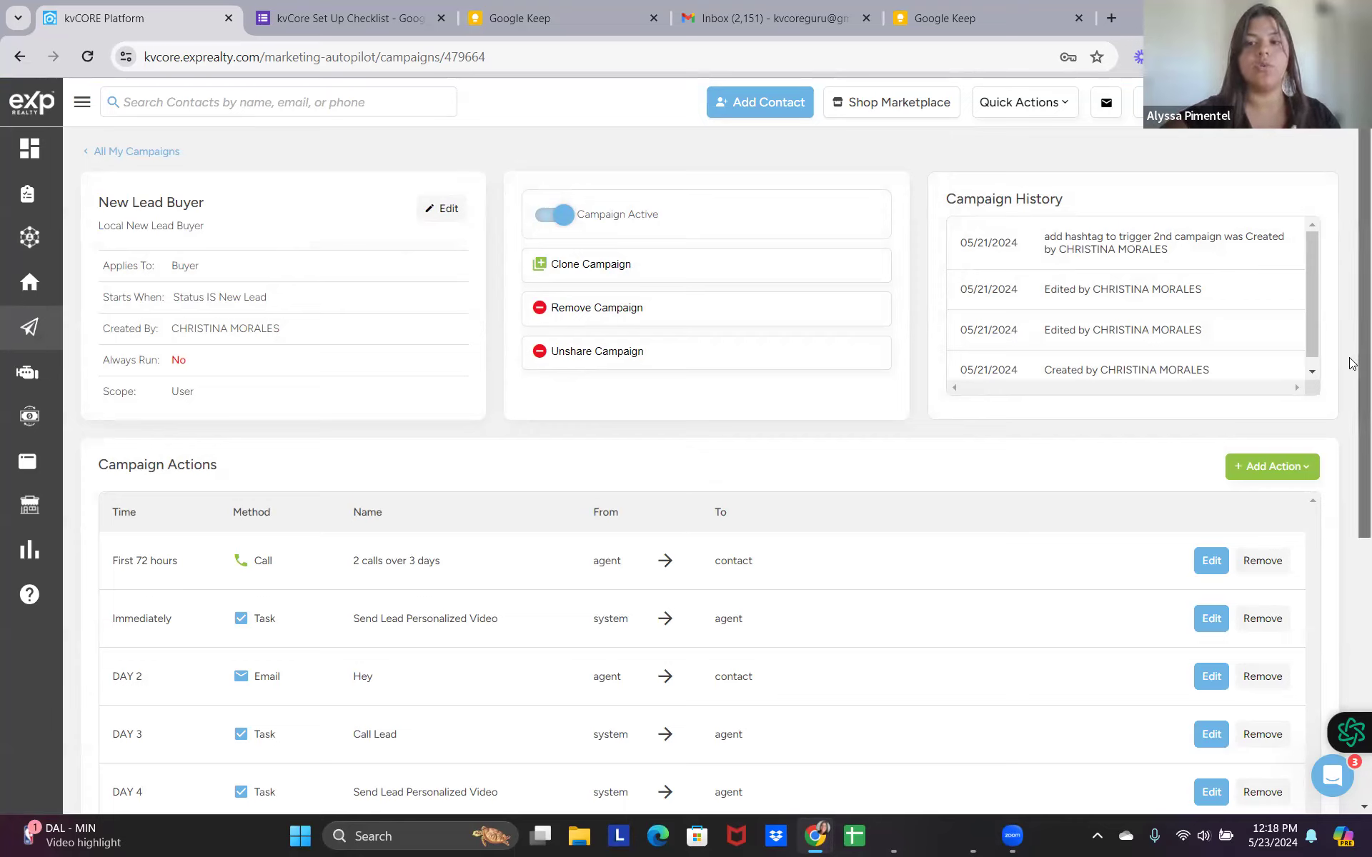
pyautogui.moveTo(172, 265); pyautogui.dragTo(289, 310)
pyautogui.click(290, 312)
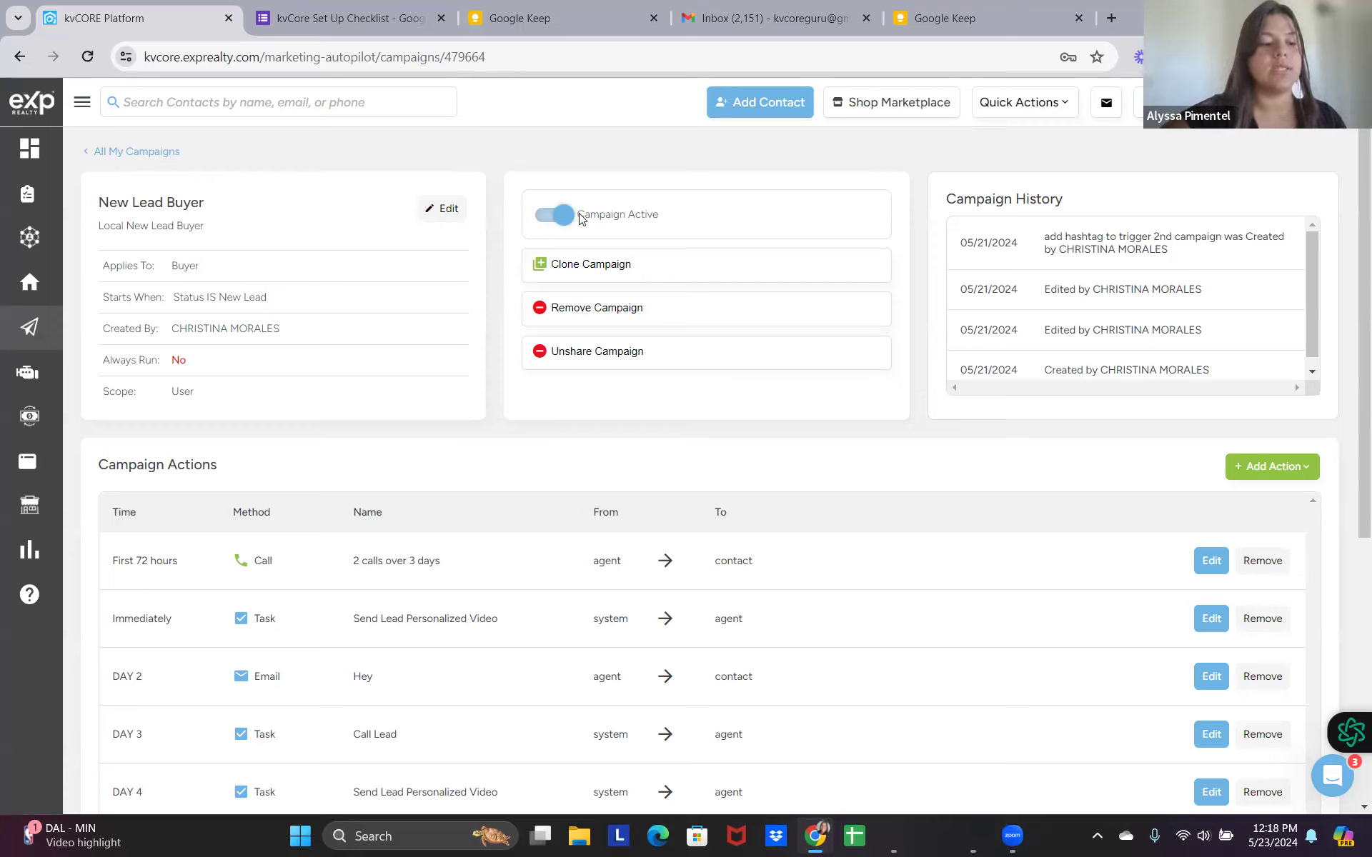
# Examine the campaign's First 72 hours call action and the immediate Send Lead Personalized Video task.
pyautogui.scroll(-3, 1352, 404)
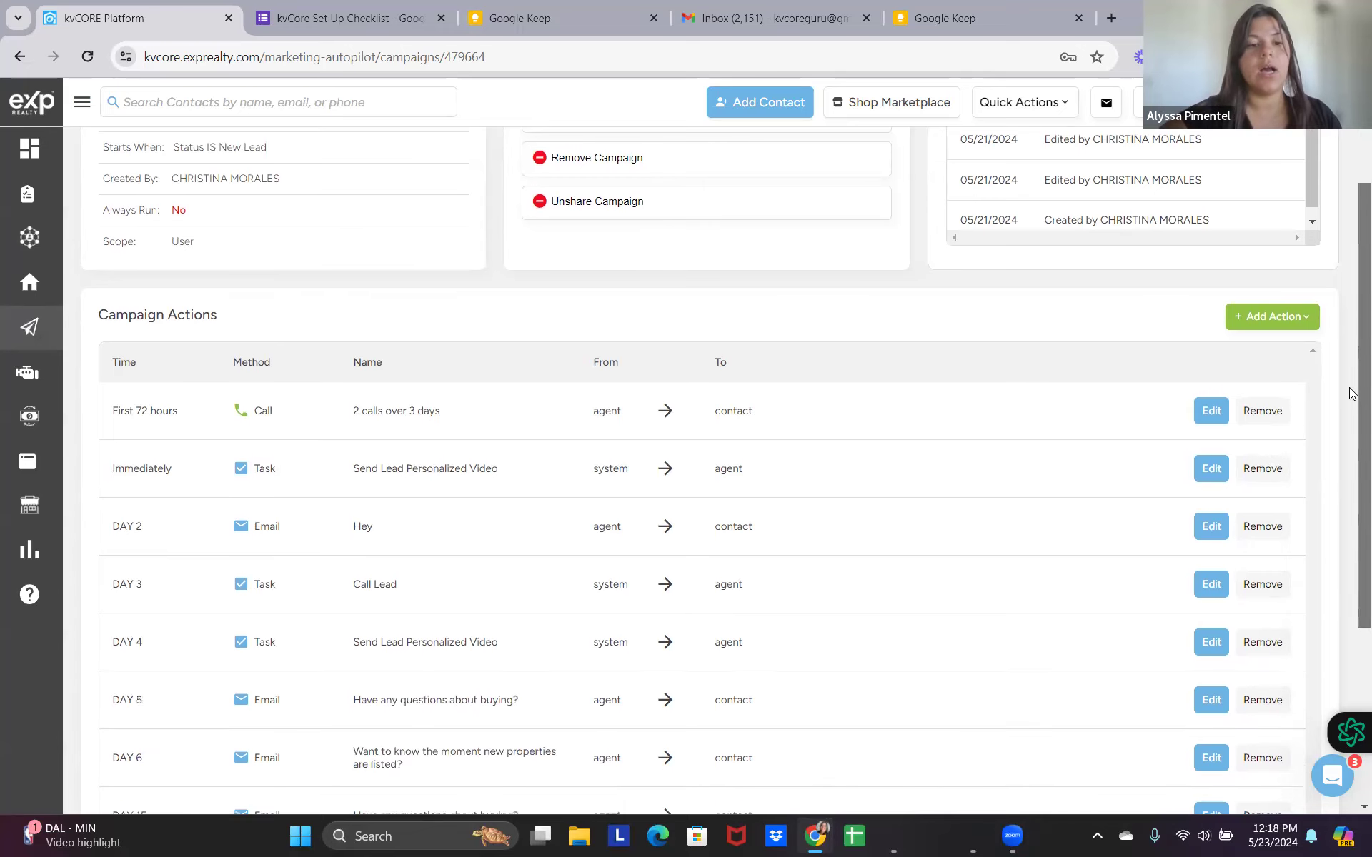
pyautogui.scroll(-2, 1348, 410)
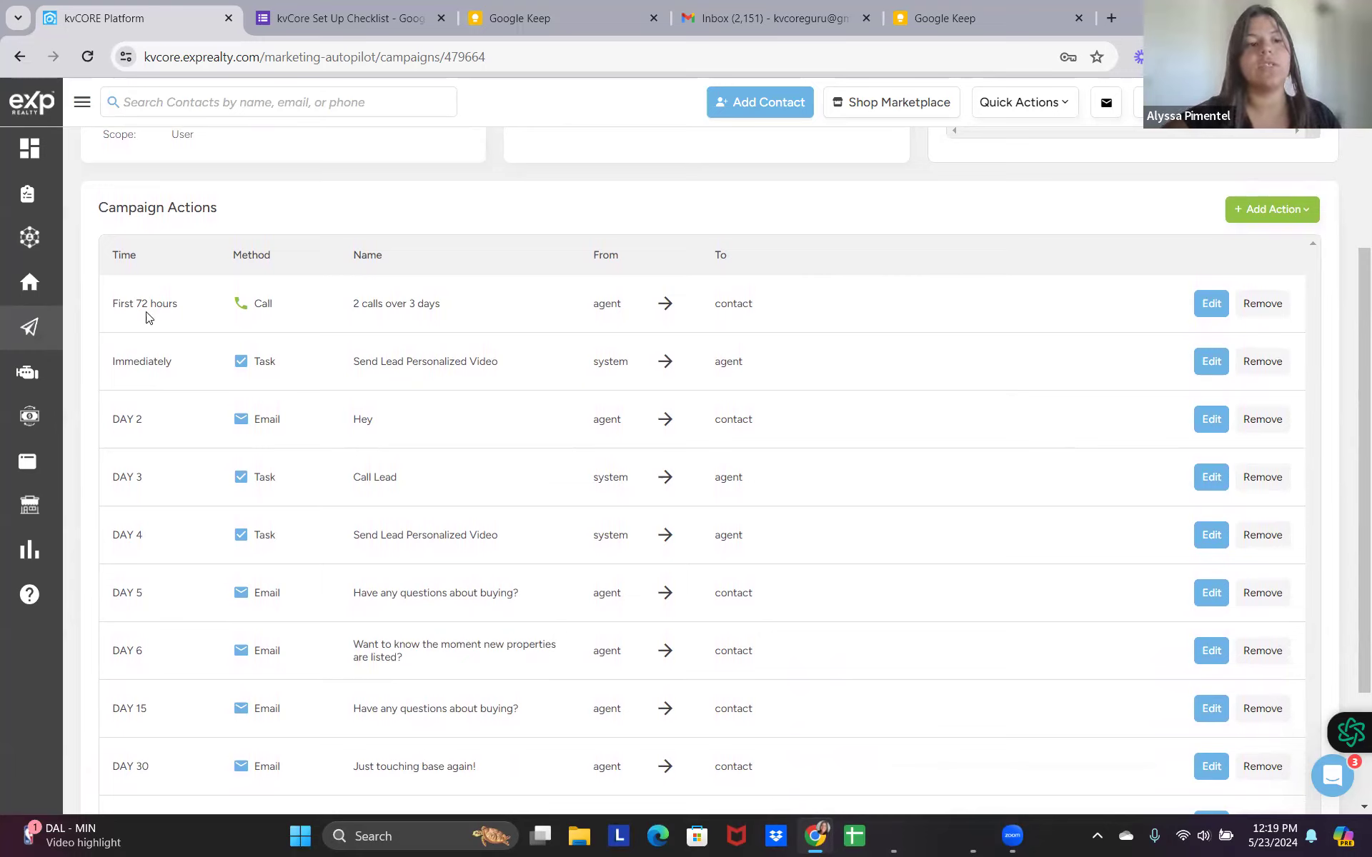
pyautogui.moveTo(112, 303); pyautogui.dragTo(461, 310)
pyautogui.click(461, 310)
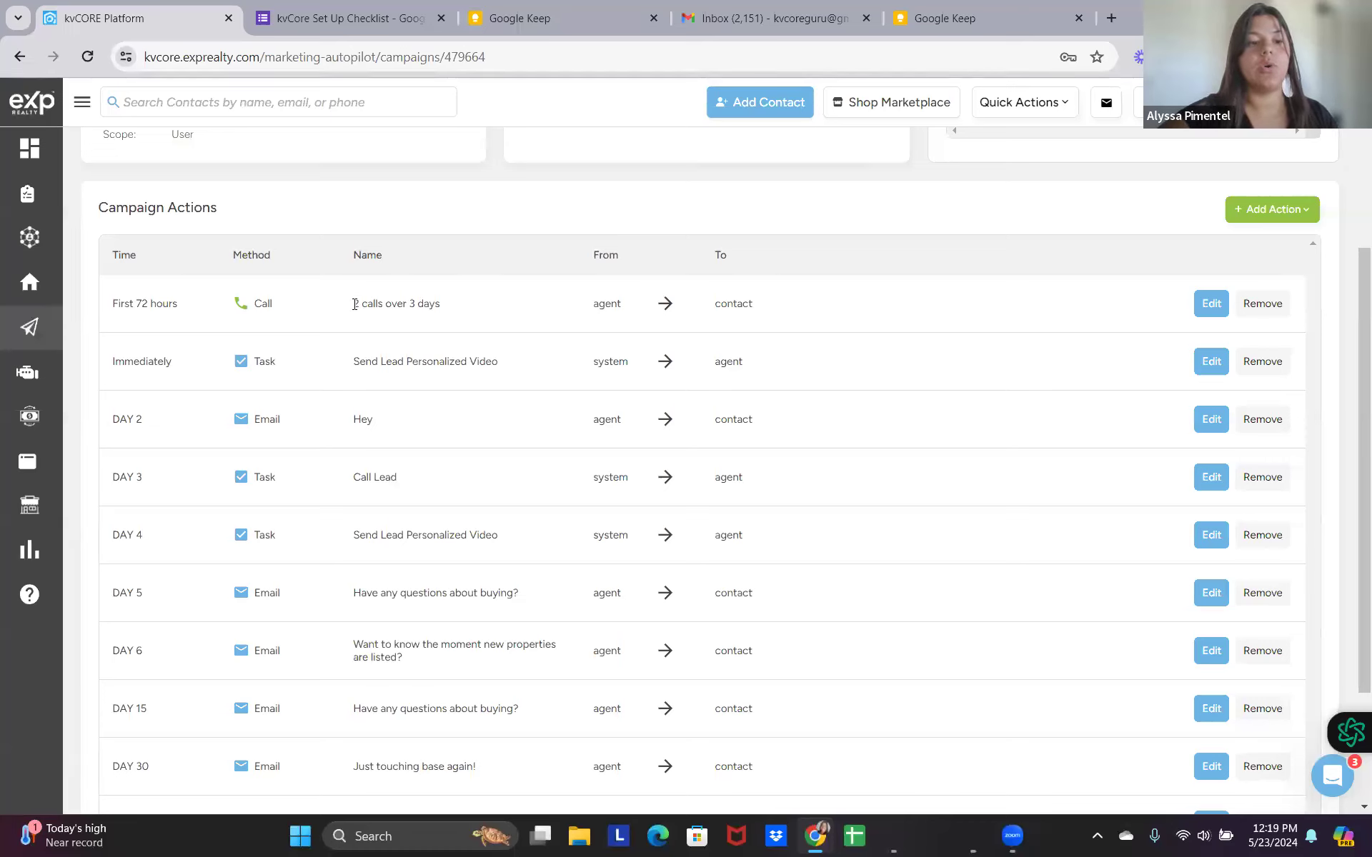
pyautogui.moveTo(354, 303); pyautogui.dragTo(459, 315)
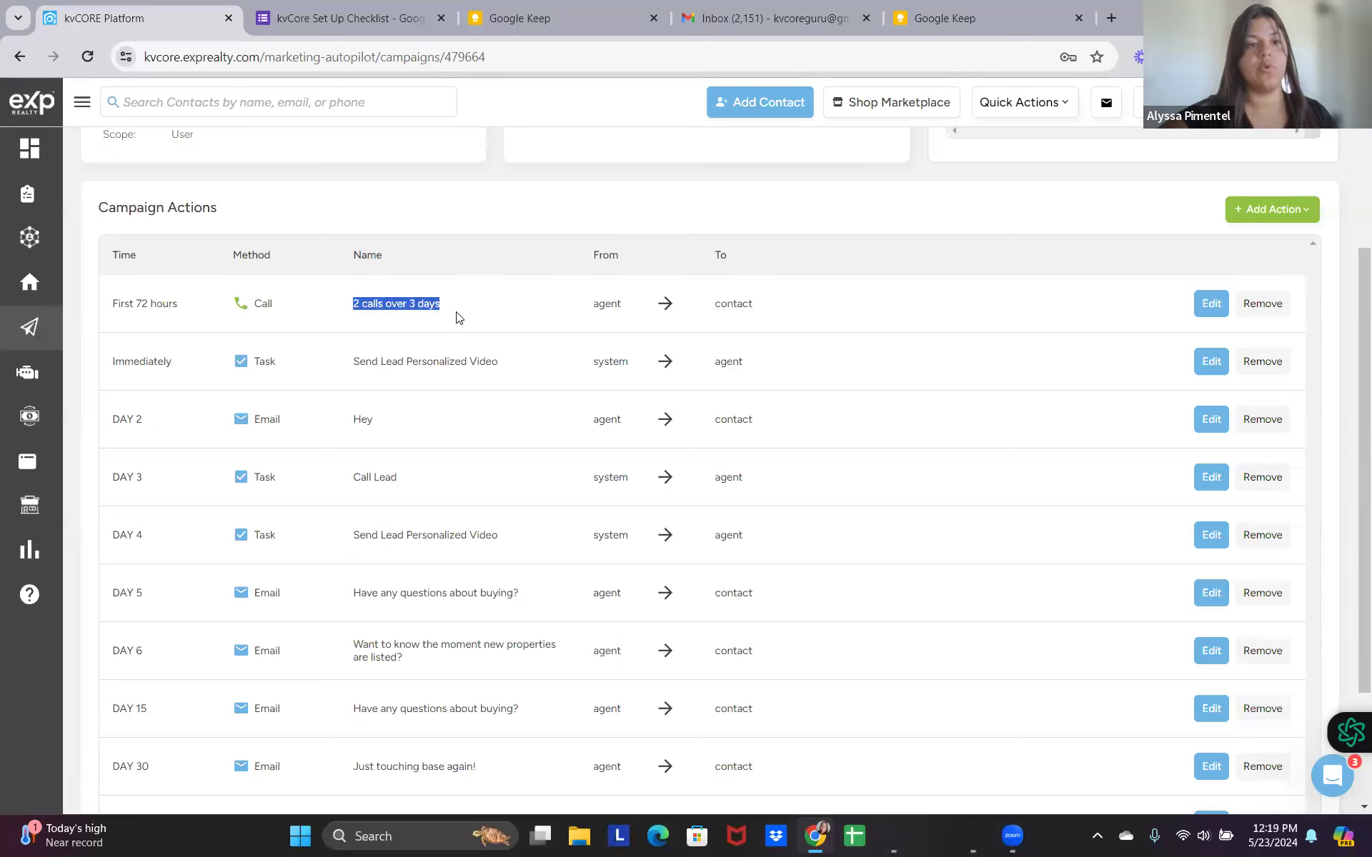
pyautogui.click(460, 315)
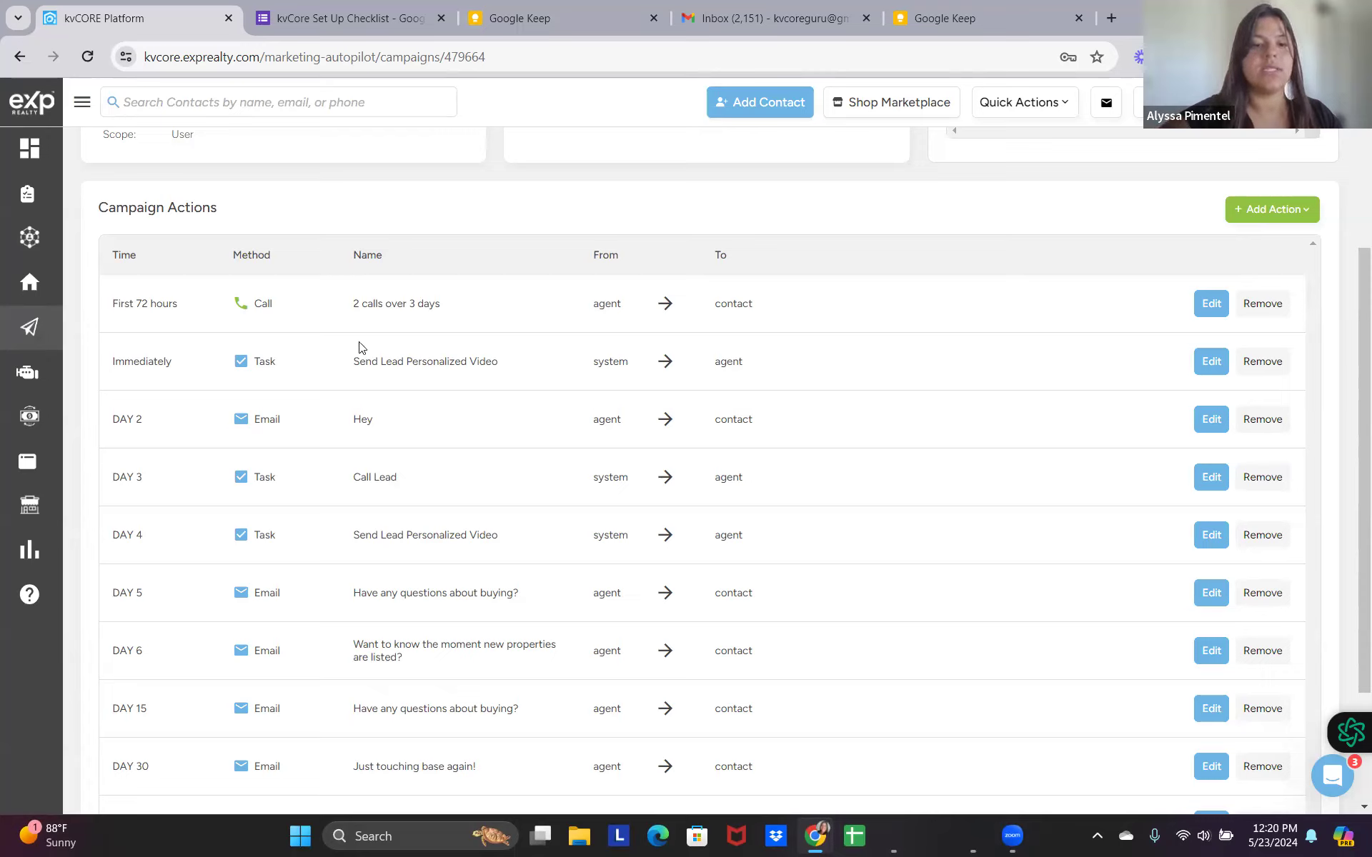
pyautogui.moveTo(353, 362); pyautogui.dragTo(510, 365)
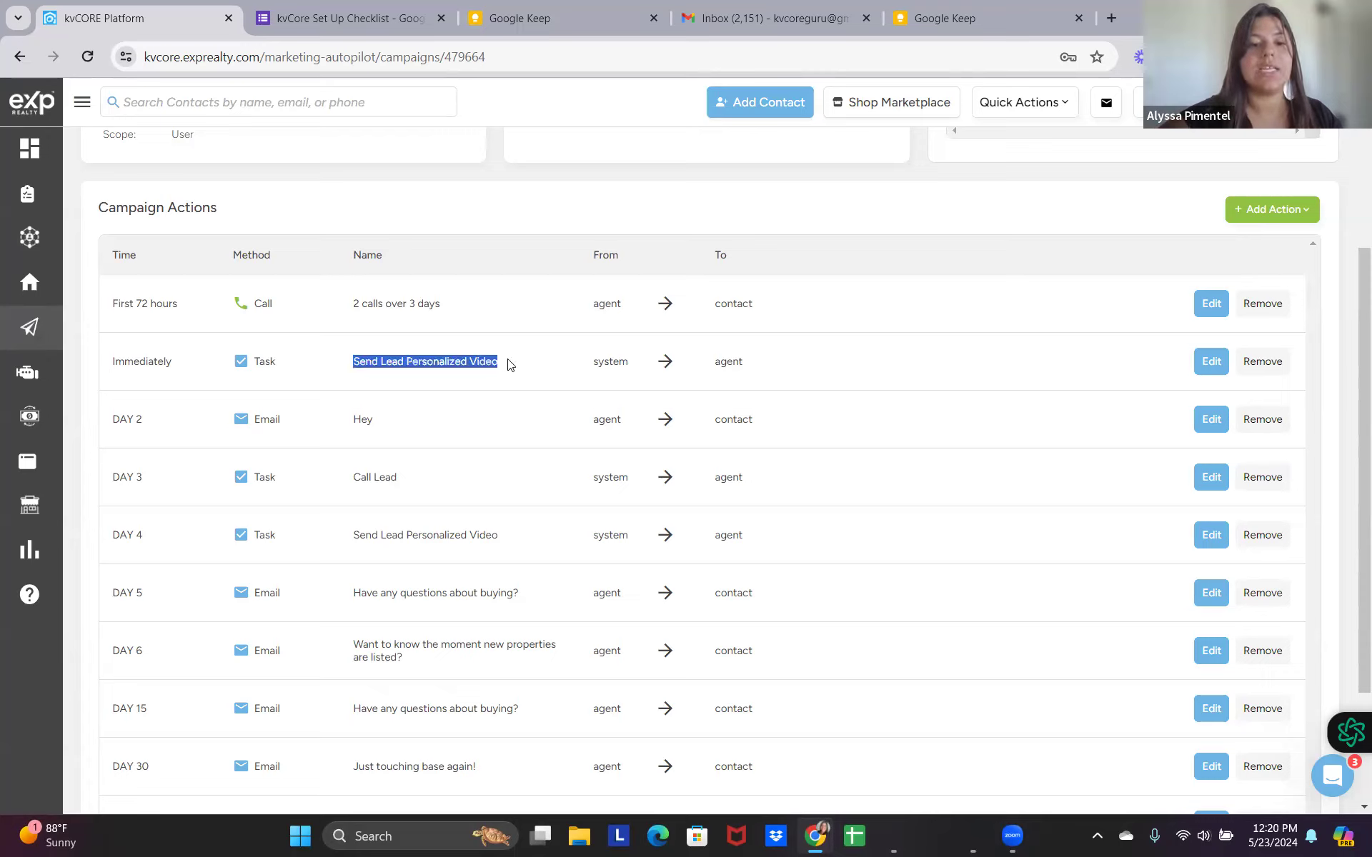
pyautogui.click(547, 382)
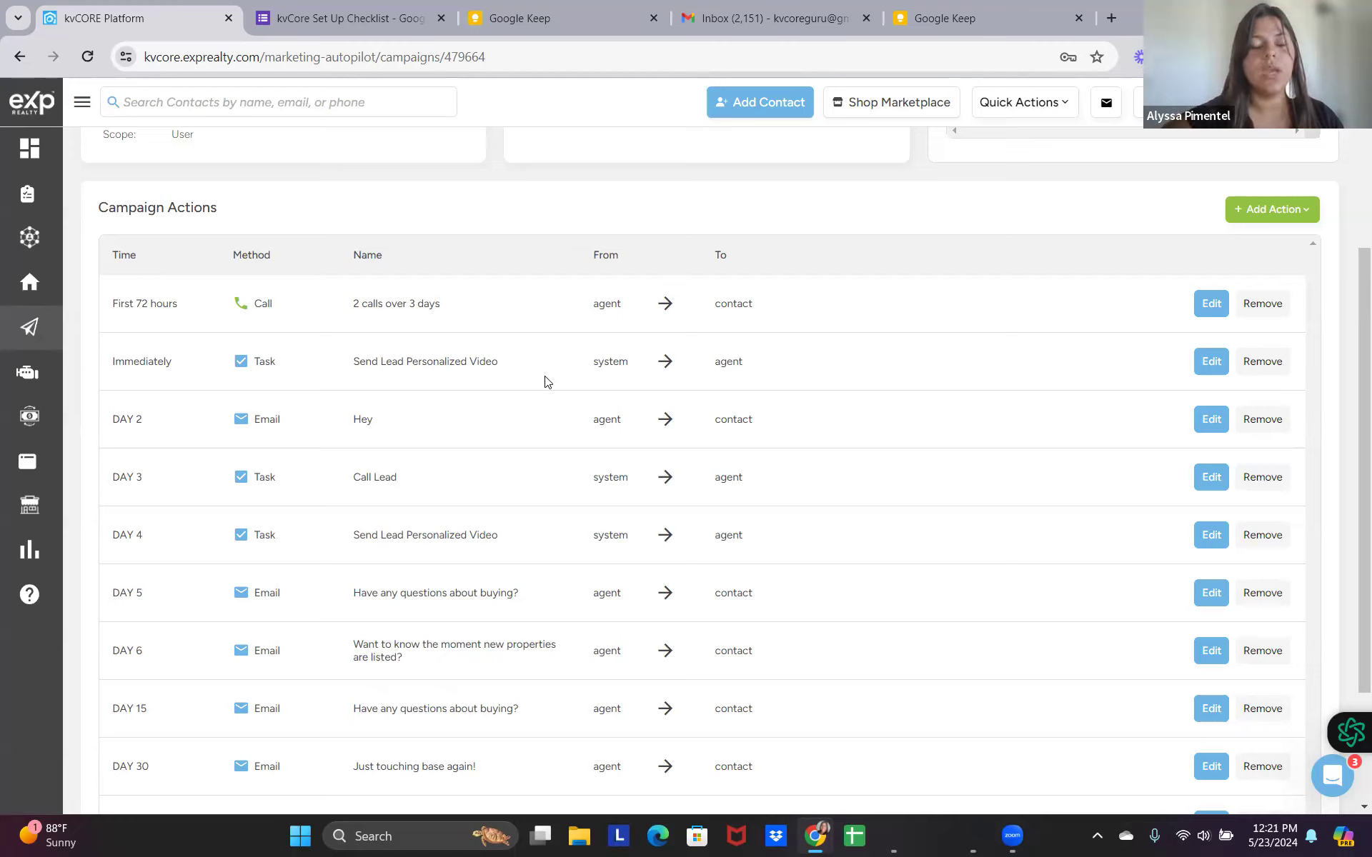
# Compare the timing of the Day 2 email with the immediate video task and the First 72 hours call.
pyautogui.moveTo(120, 419); pyautogui.dragTo(152, 421)
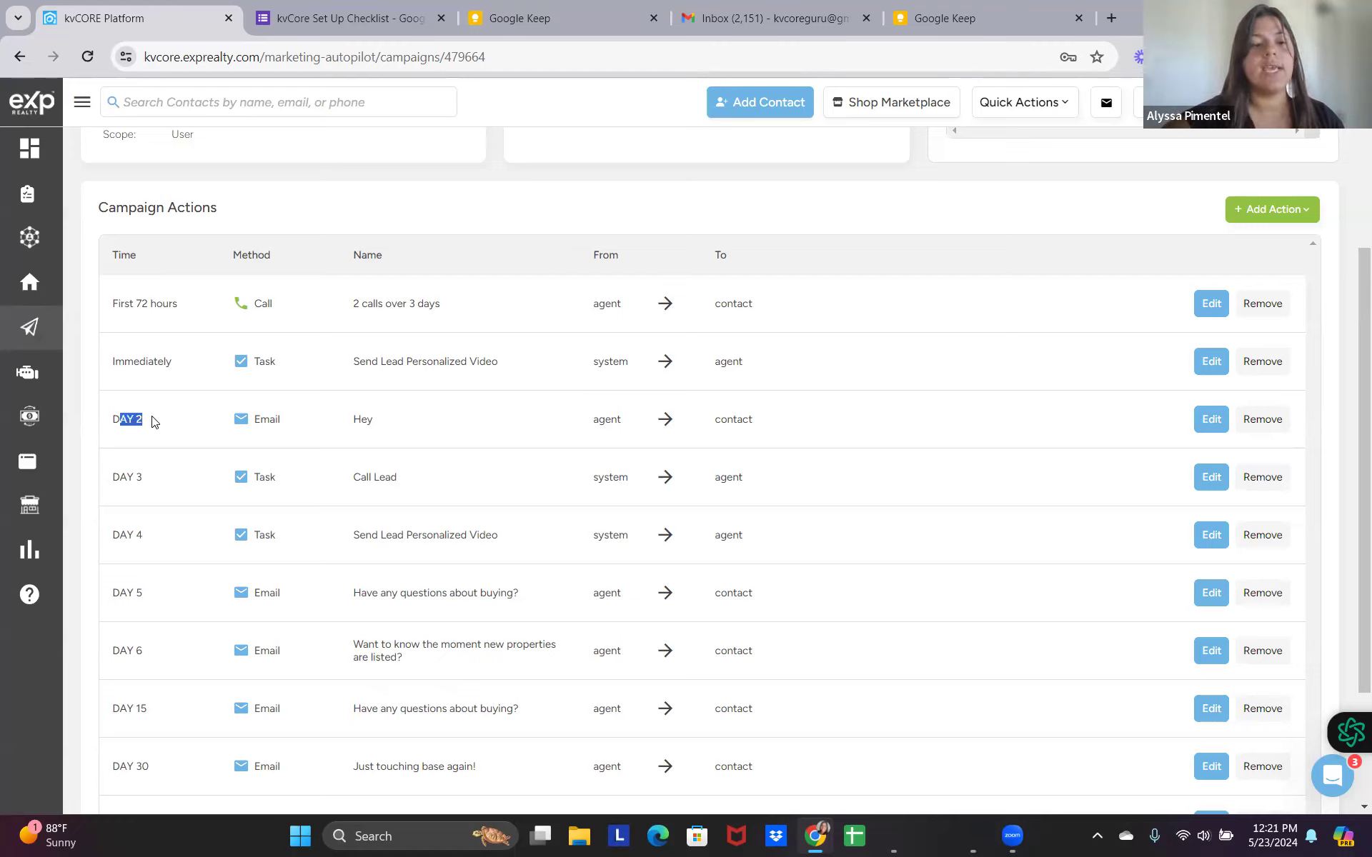
pyautogui.click(154, 421)
pyautogui.moveTo(113, 374); pyautogui.dragTo(508, 364)
pyautogui.click(348, 309)
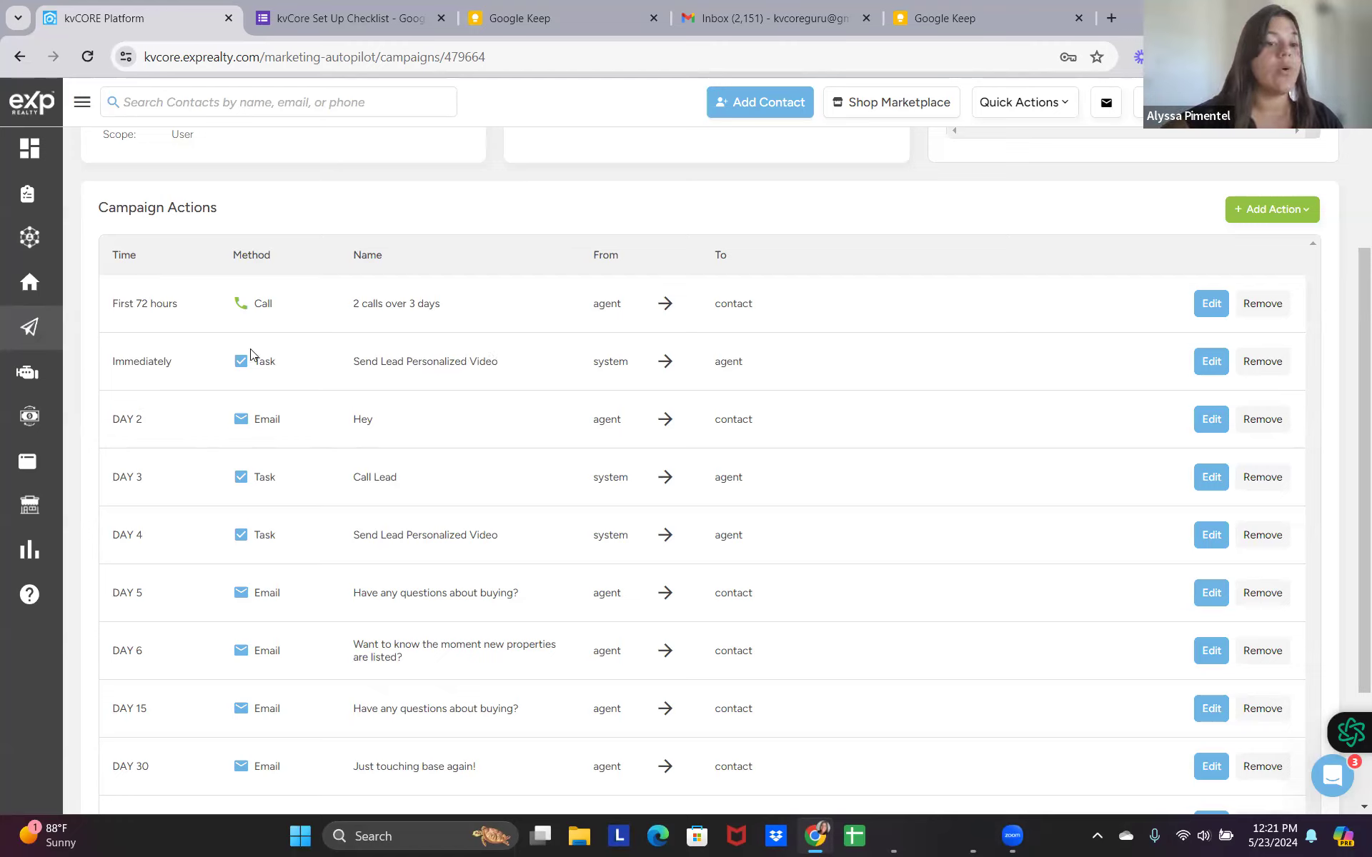
pyautogui.moveTo(112, 307); pyautogui.dragTo(184, 317)
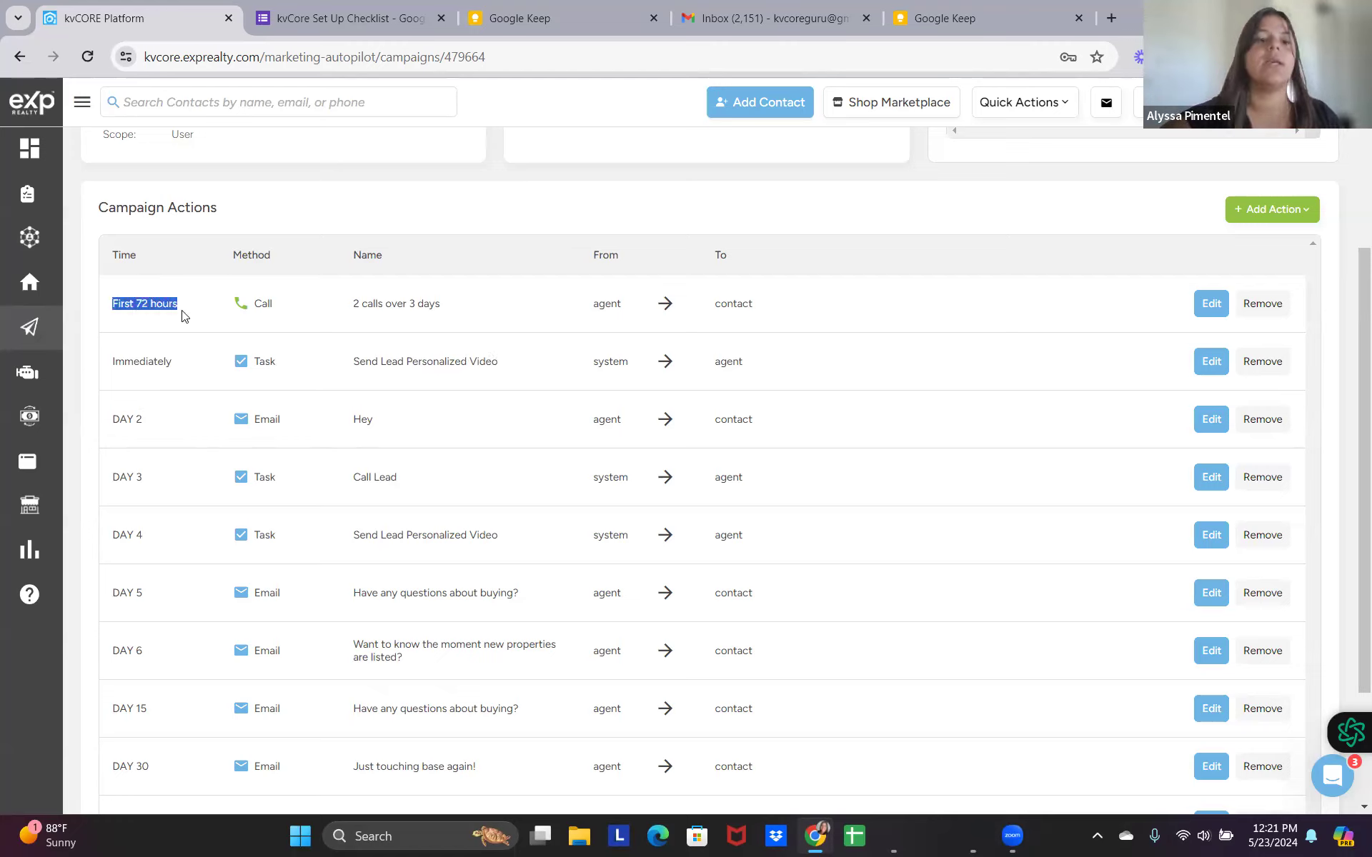
# Try to open the First 72 hours call action for editing, and review the call and Day 2 email rows.
pyautogui.click(1208, 302)
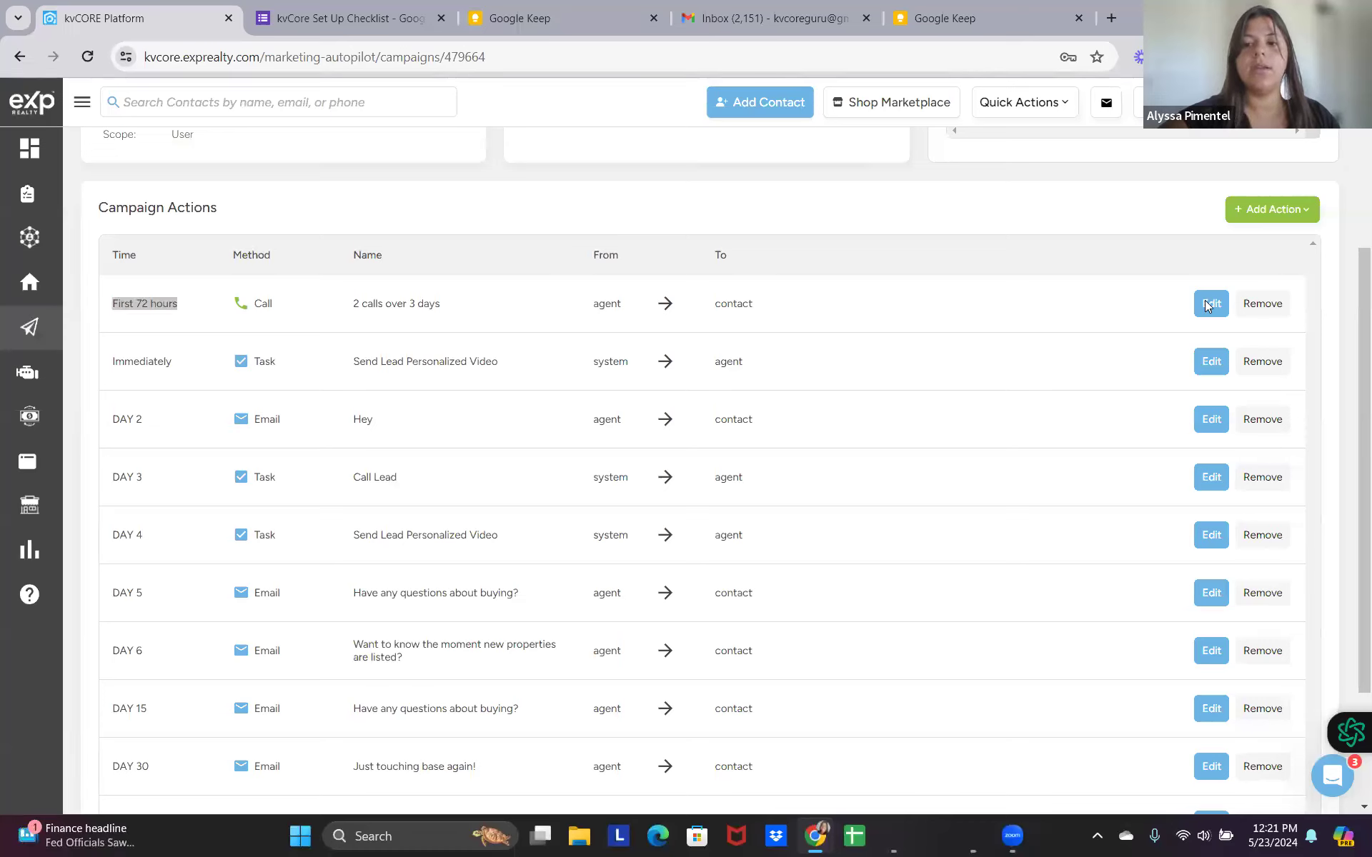
pyautogui.click(340, 369)
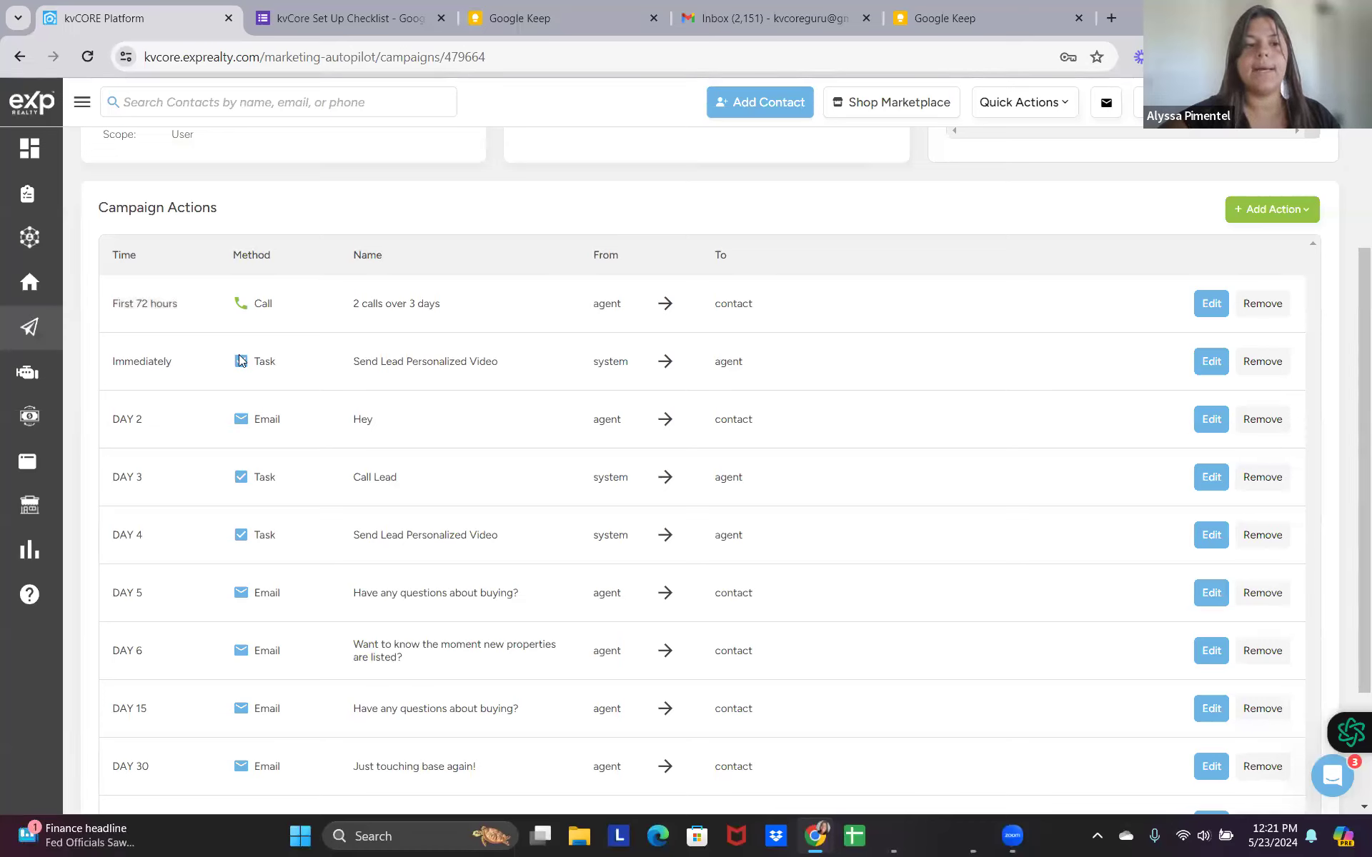
pyautogui.moveTo(113, 303); pyautogui.dragTo(456, 303)
pyautogui.click(456, 303)
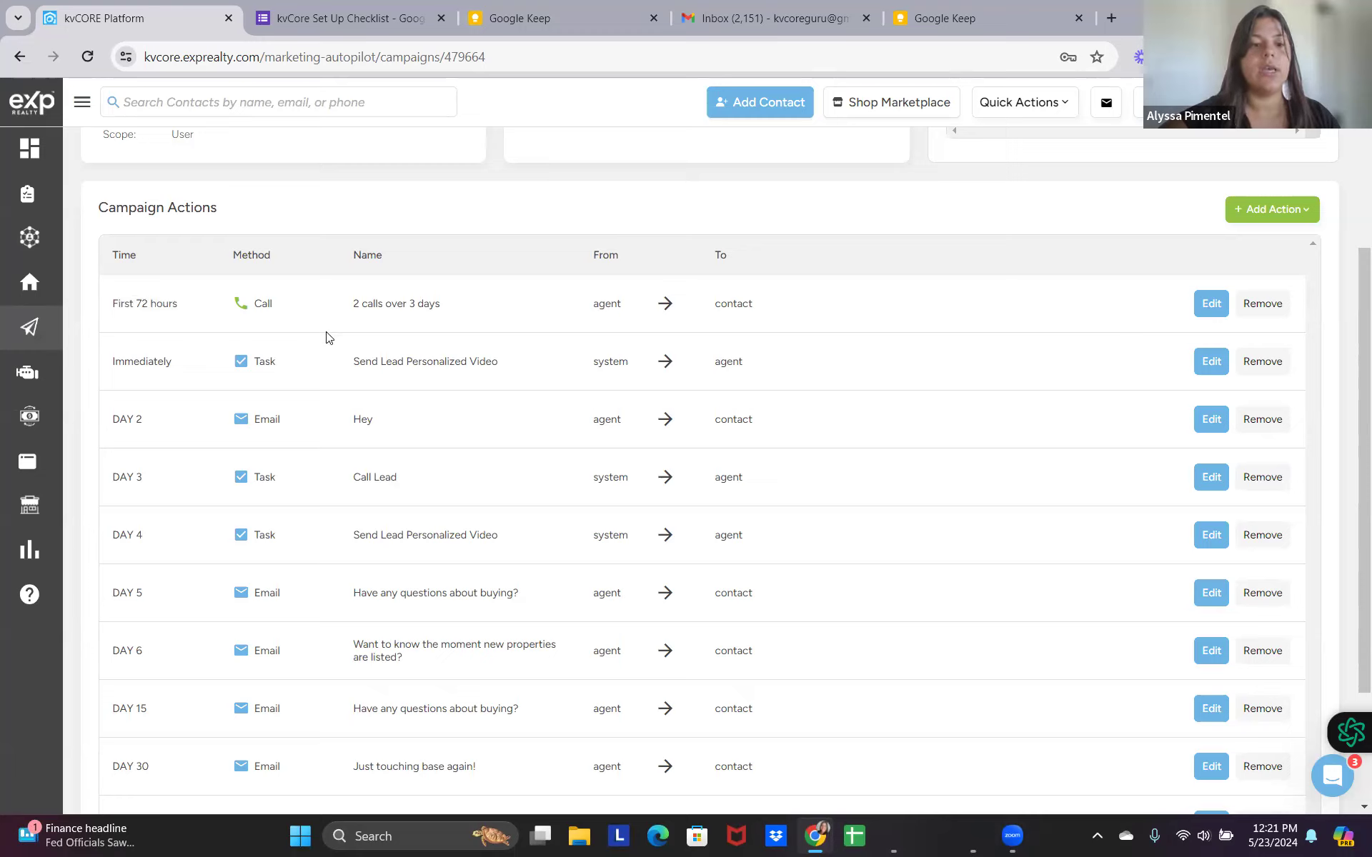
pyautogui.moveTo(121, 422); pyautogui.dragTo(364, 418)
pyautogui.click(364, 418)
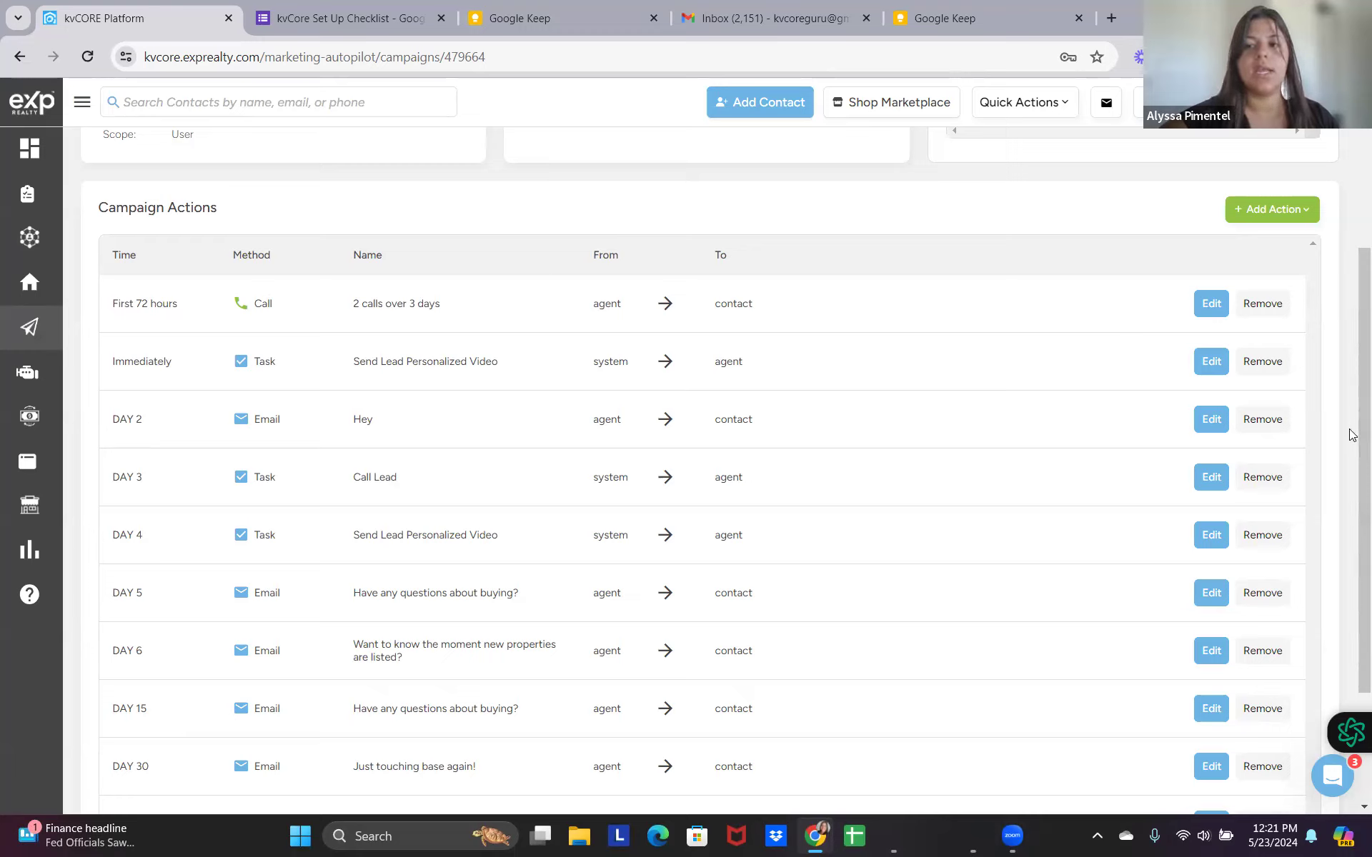
# Reload the campaign page and open the Day 2 "Hey" email action for editing.
pyautogui.click(87, 57)
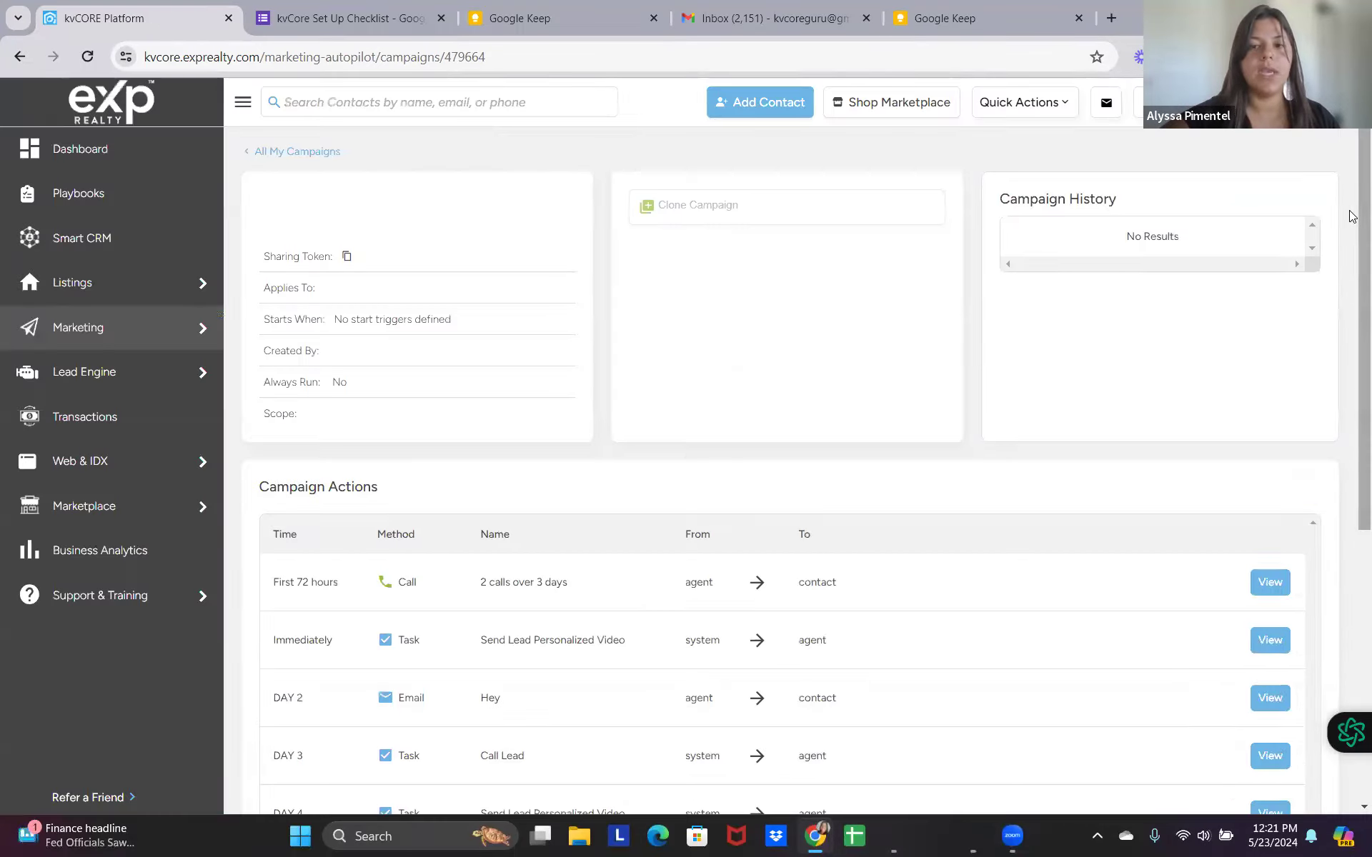
pyautogui.moveTo(1352, 205); pyautogui.dragTo(1350, 388)
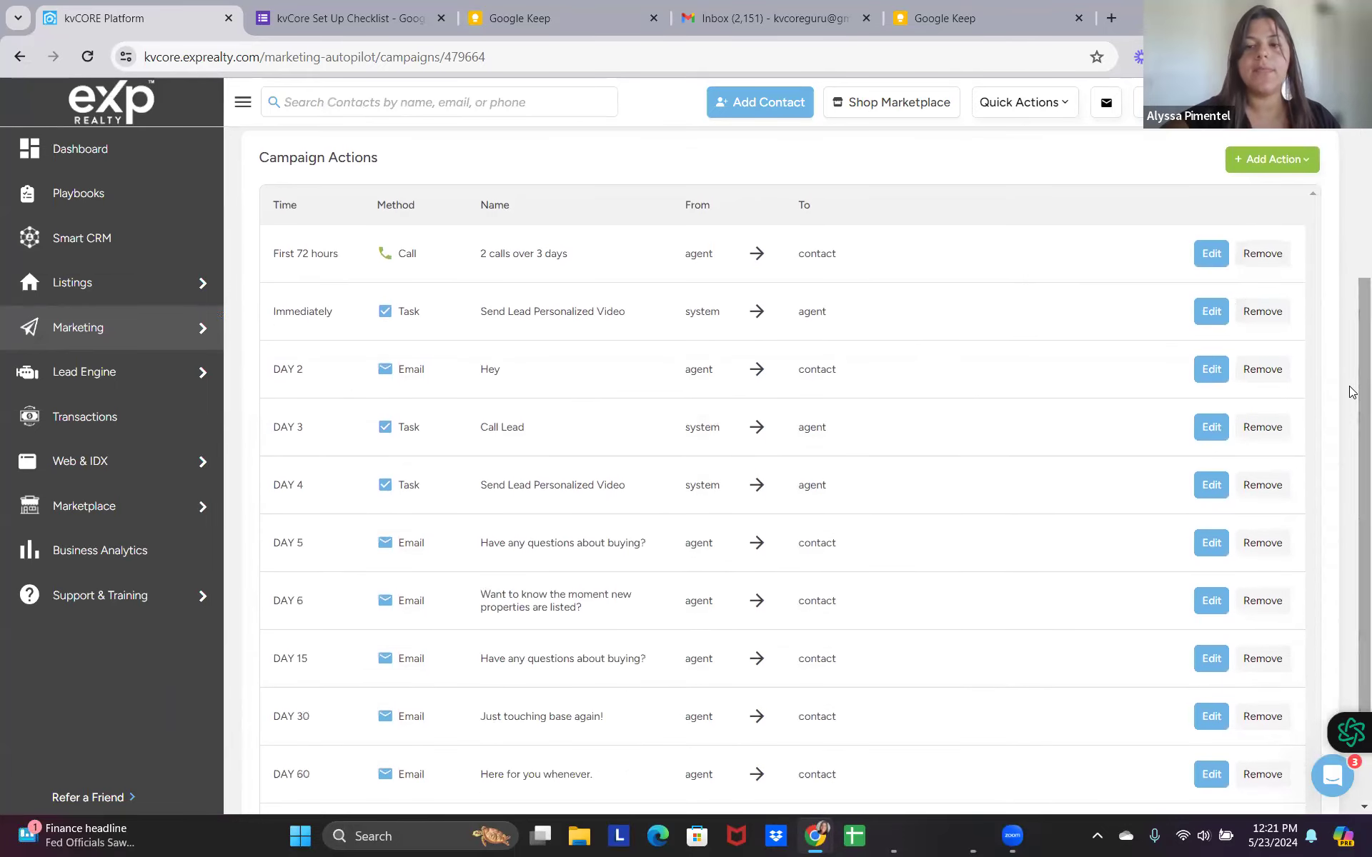
pyautogui.click(1209, 378)
pyautogui.scroll(-2, 886, 482)
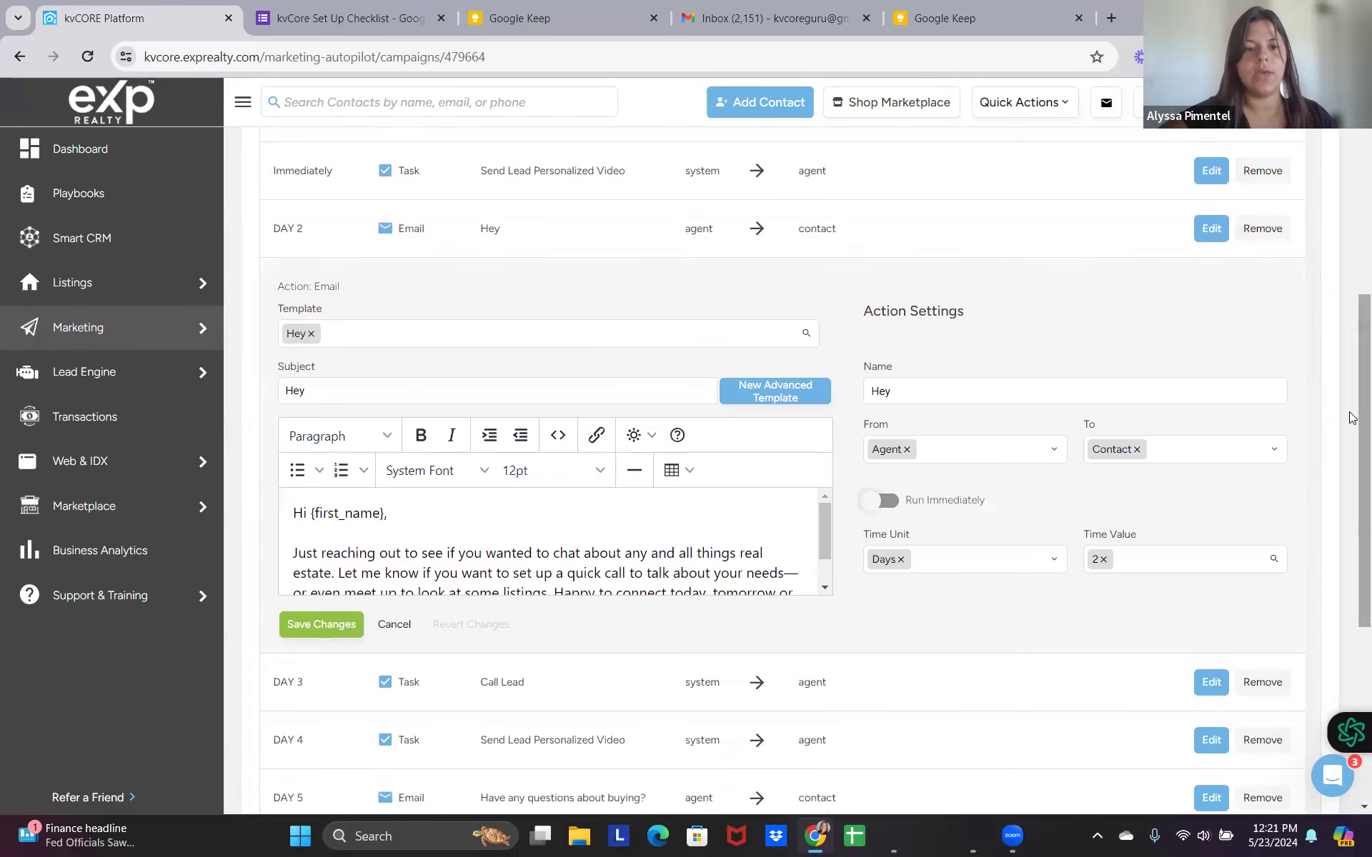
# Read through the message body of the Day 2 "Hey" email, including its greeting.
pyautogui.moveTo(826, 543); pyautogui.dragTo(824, 565)
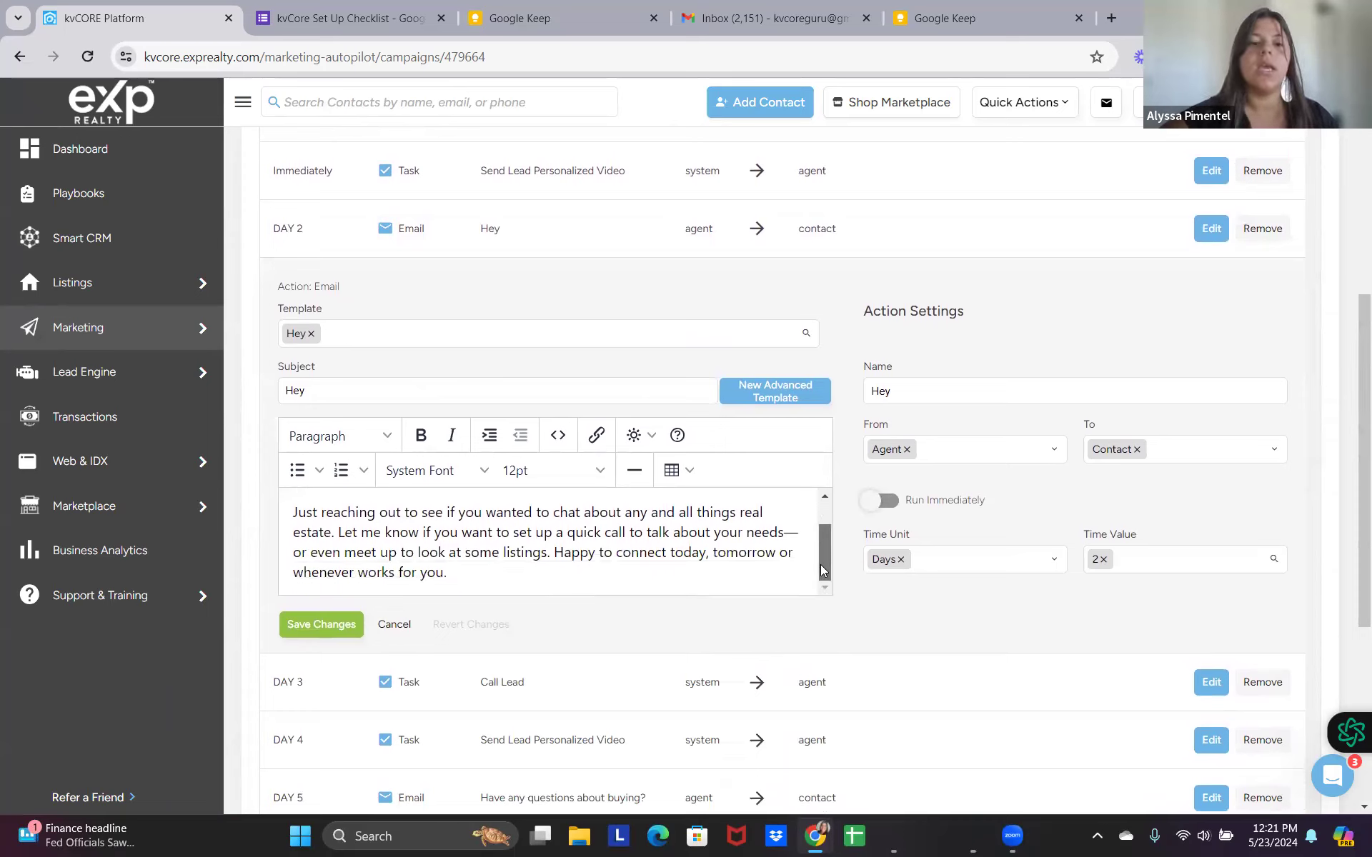
pyautogui.moveTo(1353, 477); pyautogui.dragTo(1352, 283)
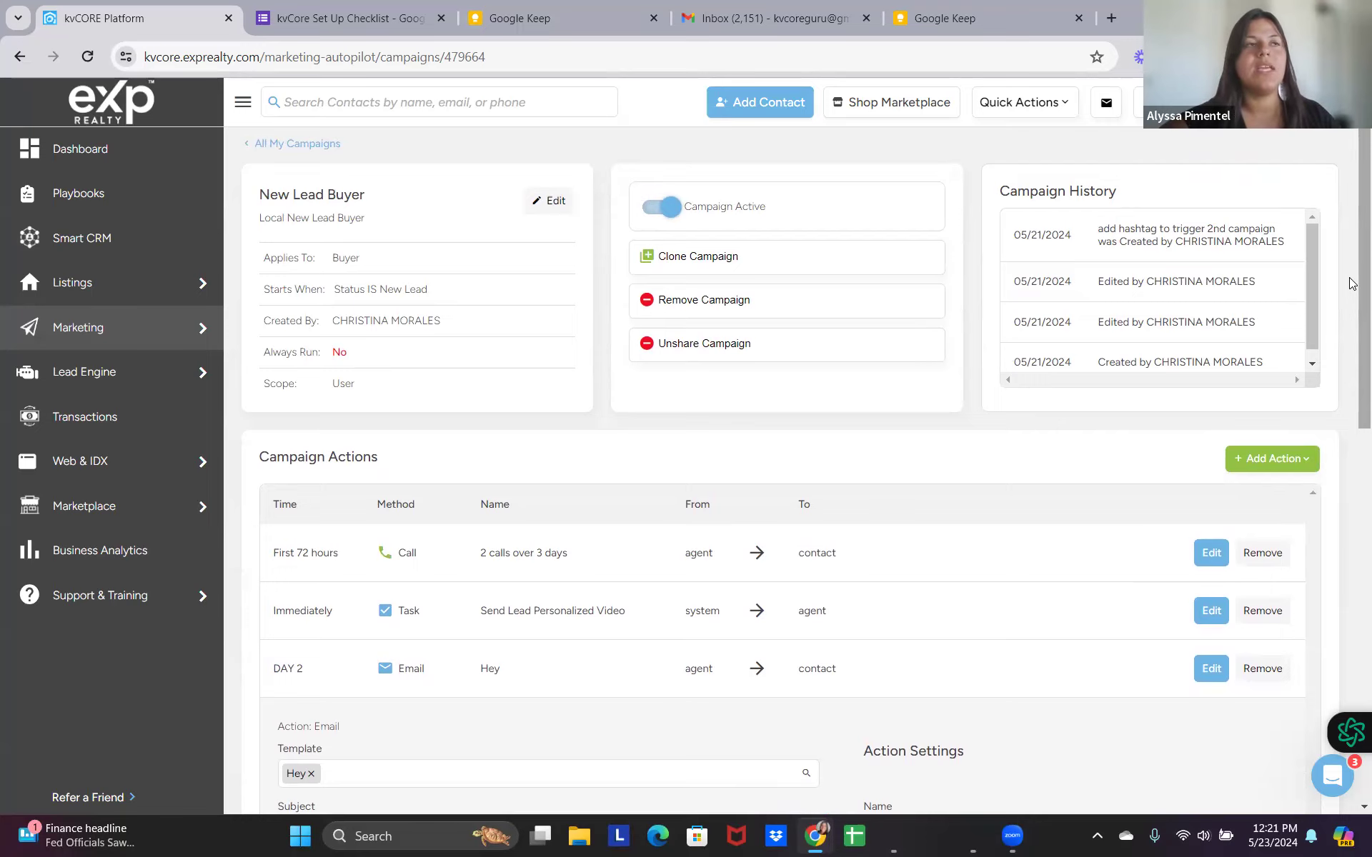
pyautogui.moveTo(1352, 283); pyautogui.dragTo(1352, 450)
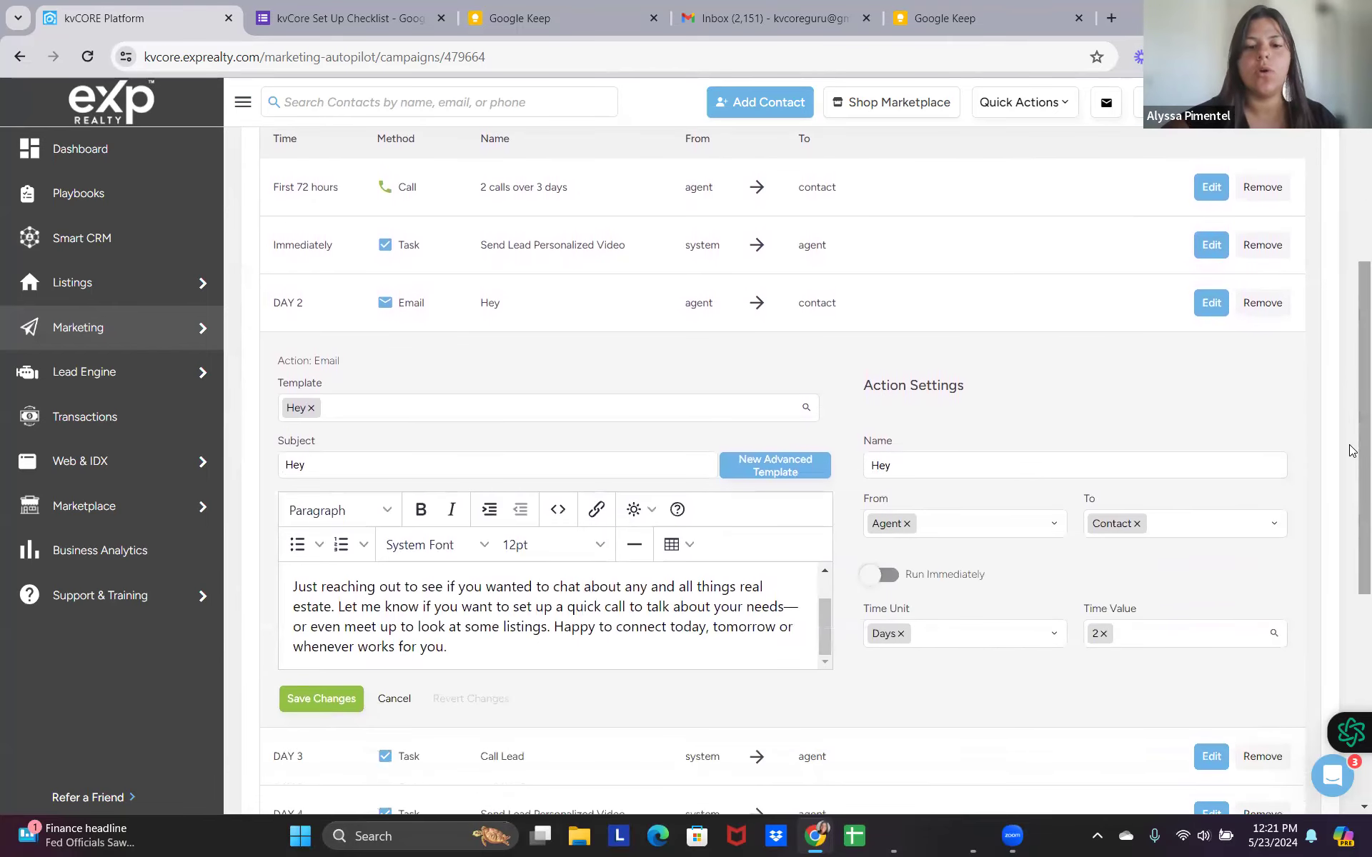
pyautogui.moveTo(480, 651); pyautogui.dragTo(349, 607)
pyautogui.click(465, 626)
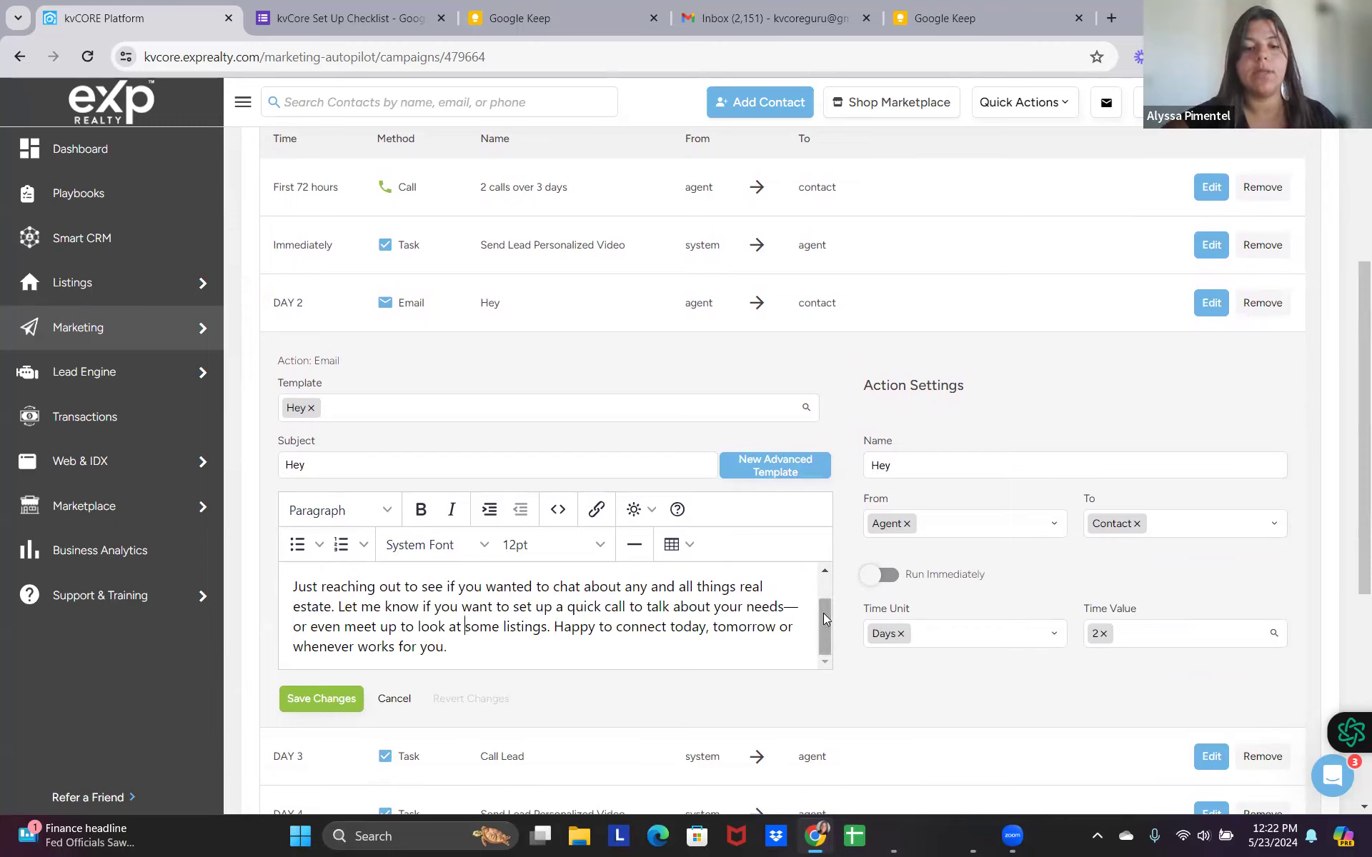
pyautogui.moveTo(823, 613); pyautogui.dragTo(821, 592)
pyautogui.scroll(-2, 814, 602)
pyautogui.click(470, 656)
pyautogui.moveTo(465, 649); pyautogui.dragTo(278, 568)
pyautogui.click(440, 592)
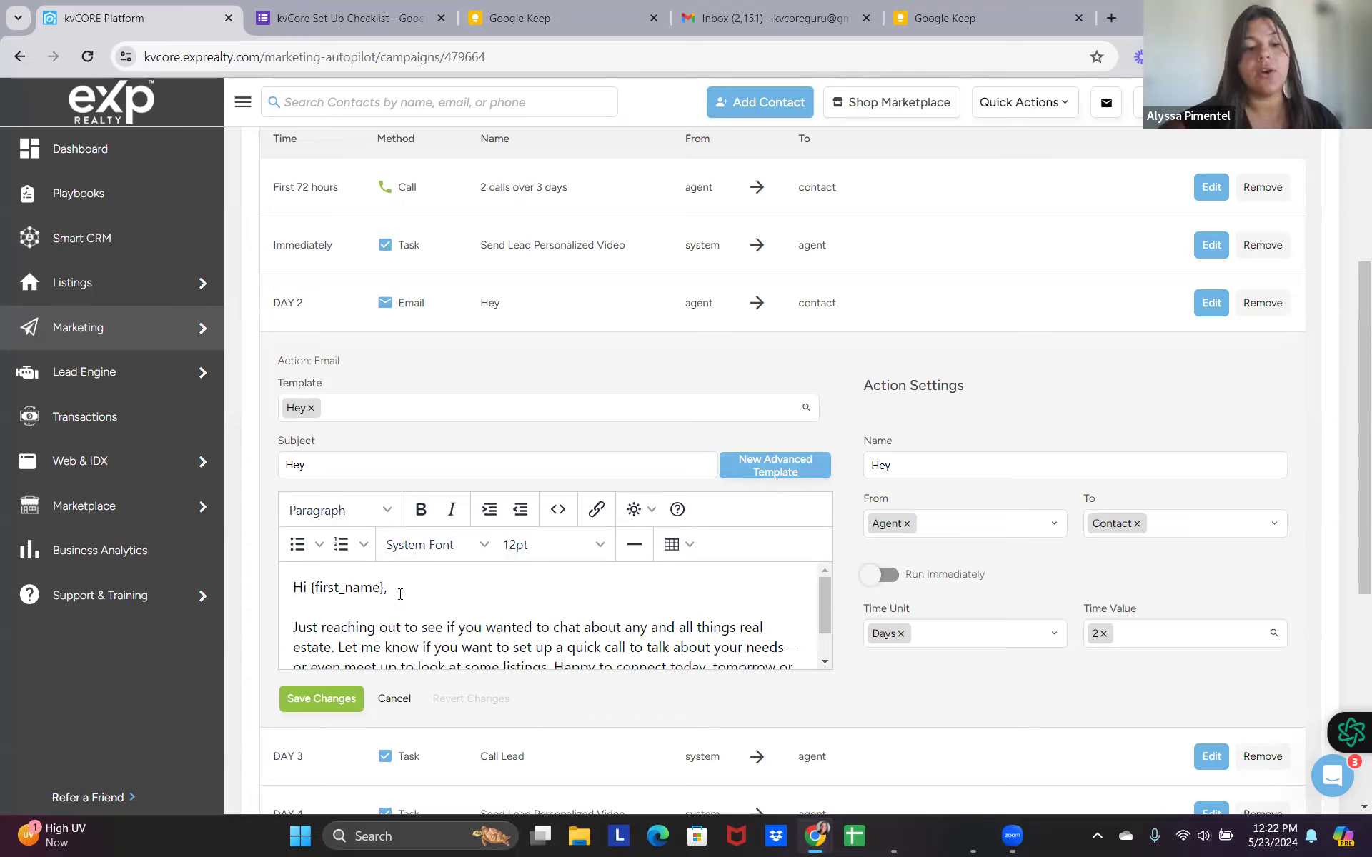
# View the email editor's paragraph style options and the message's HTML source code, saving the source unchanged.
pyautogui.click(352, 521)
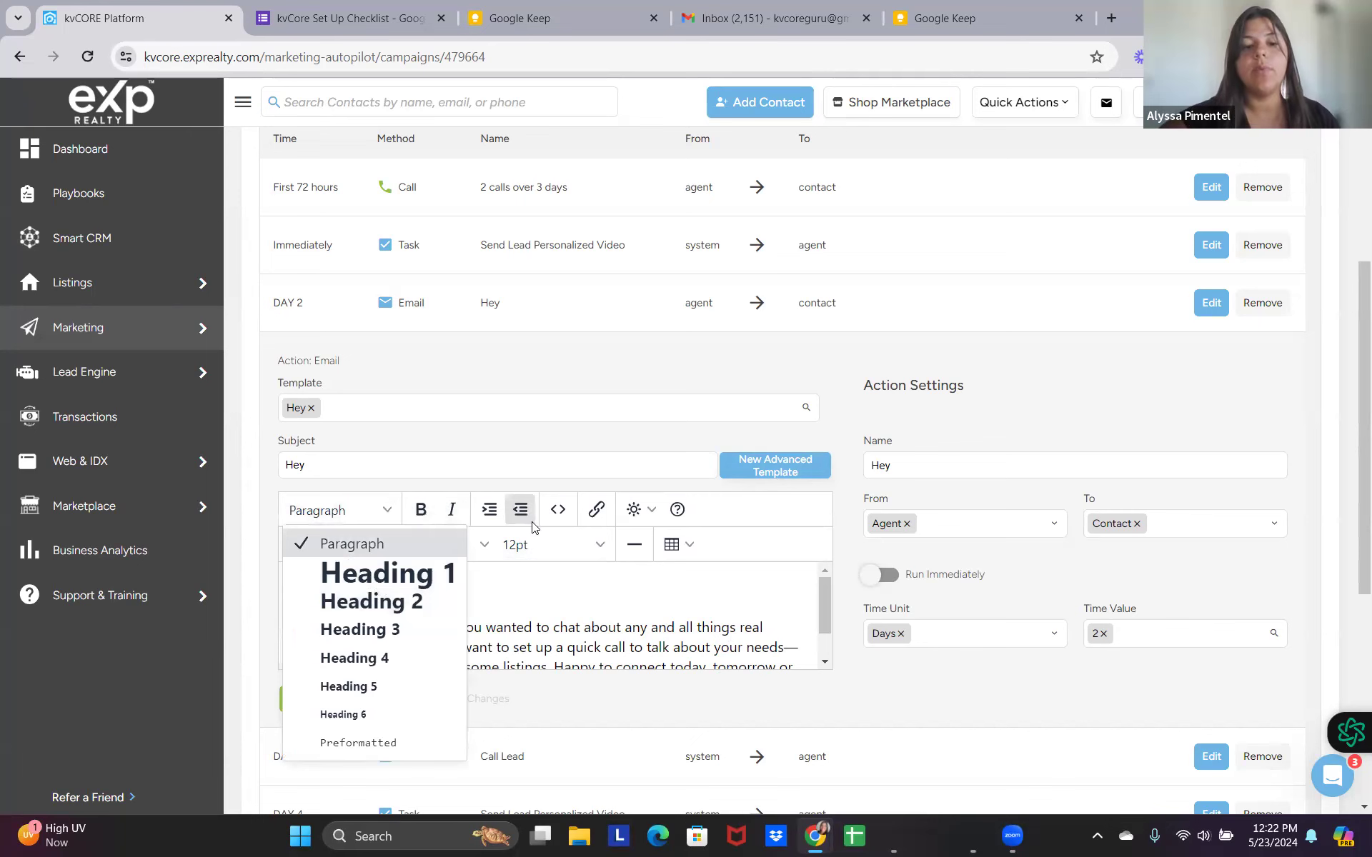
pyautogui.click(558, 510)
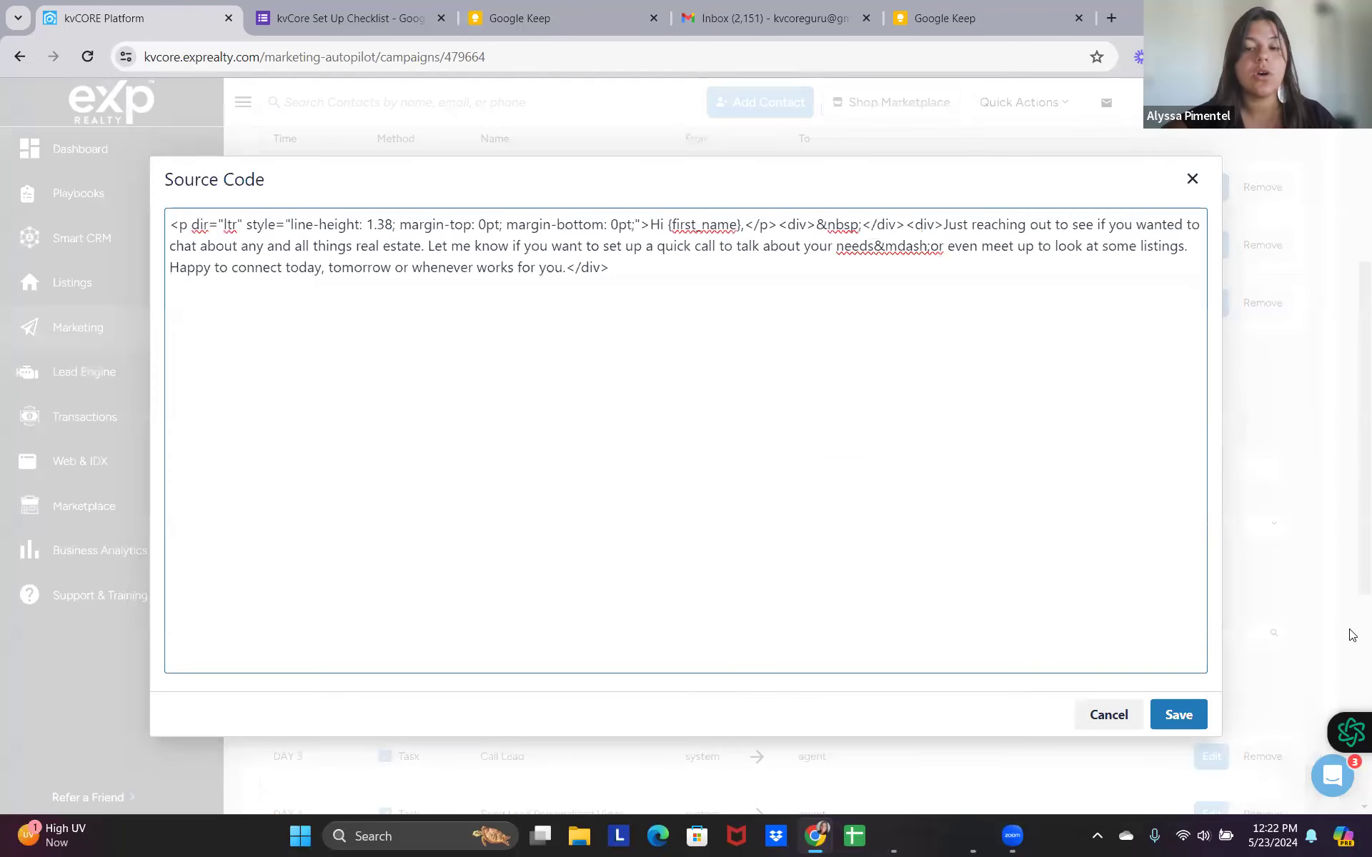
pyautogui.click(1192, 716)
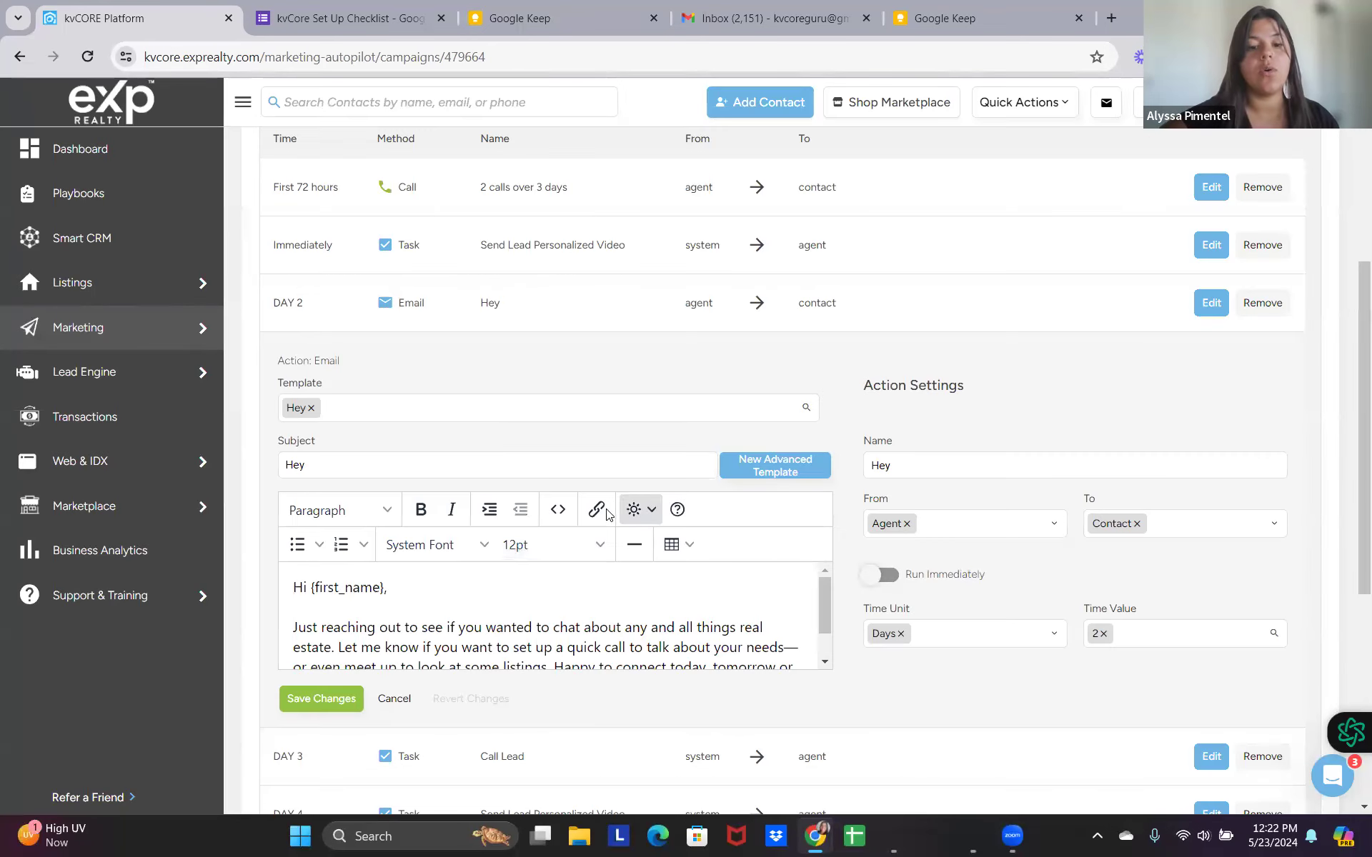
# View the email's HTML source again without changing it, and add a "Visit My Website" line below the message text.
pyautogui.click(558, 509)
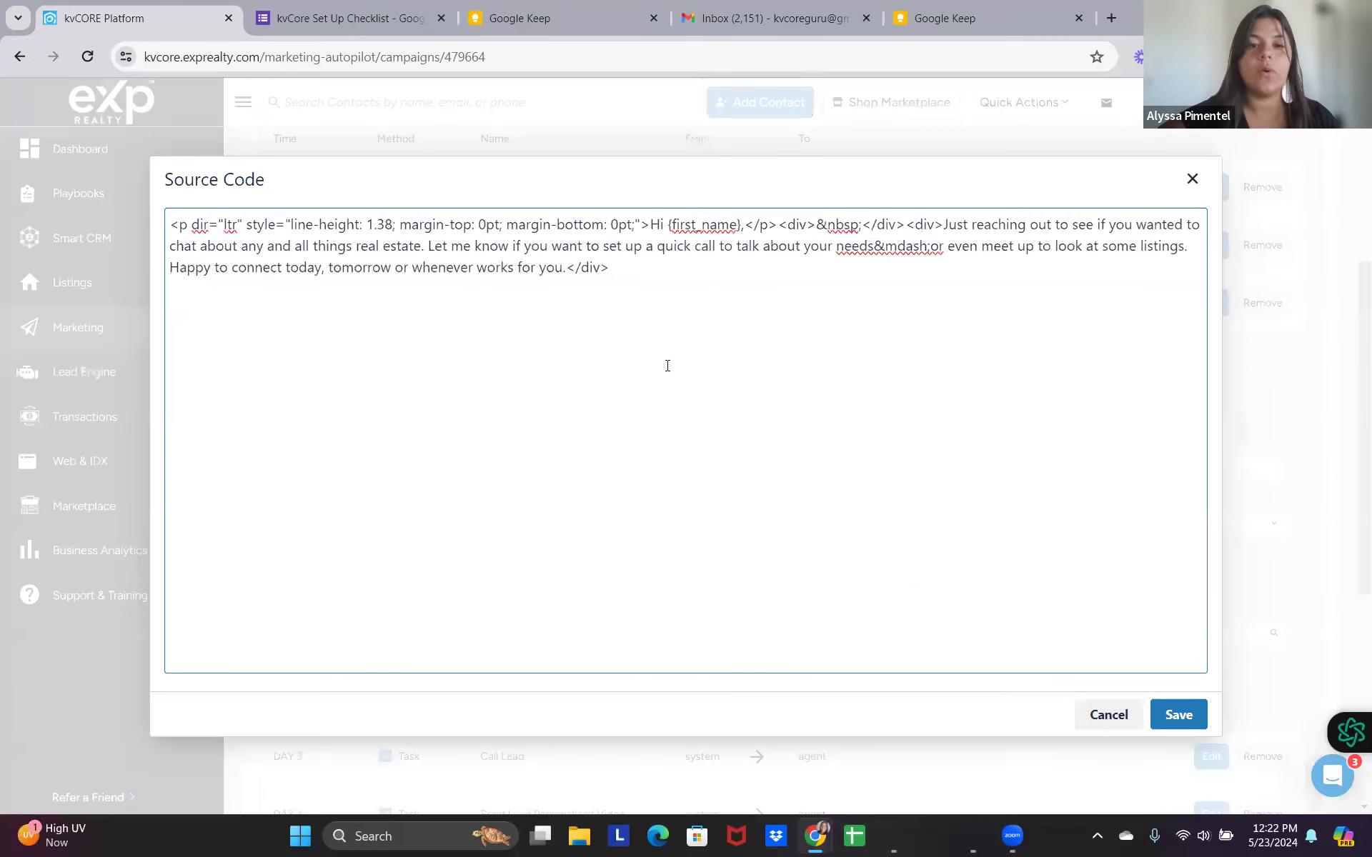
pyautogui.click(1192, 180)
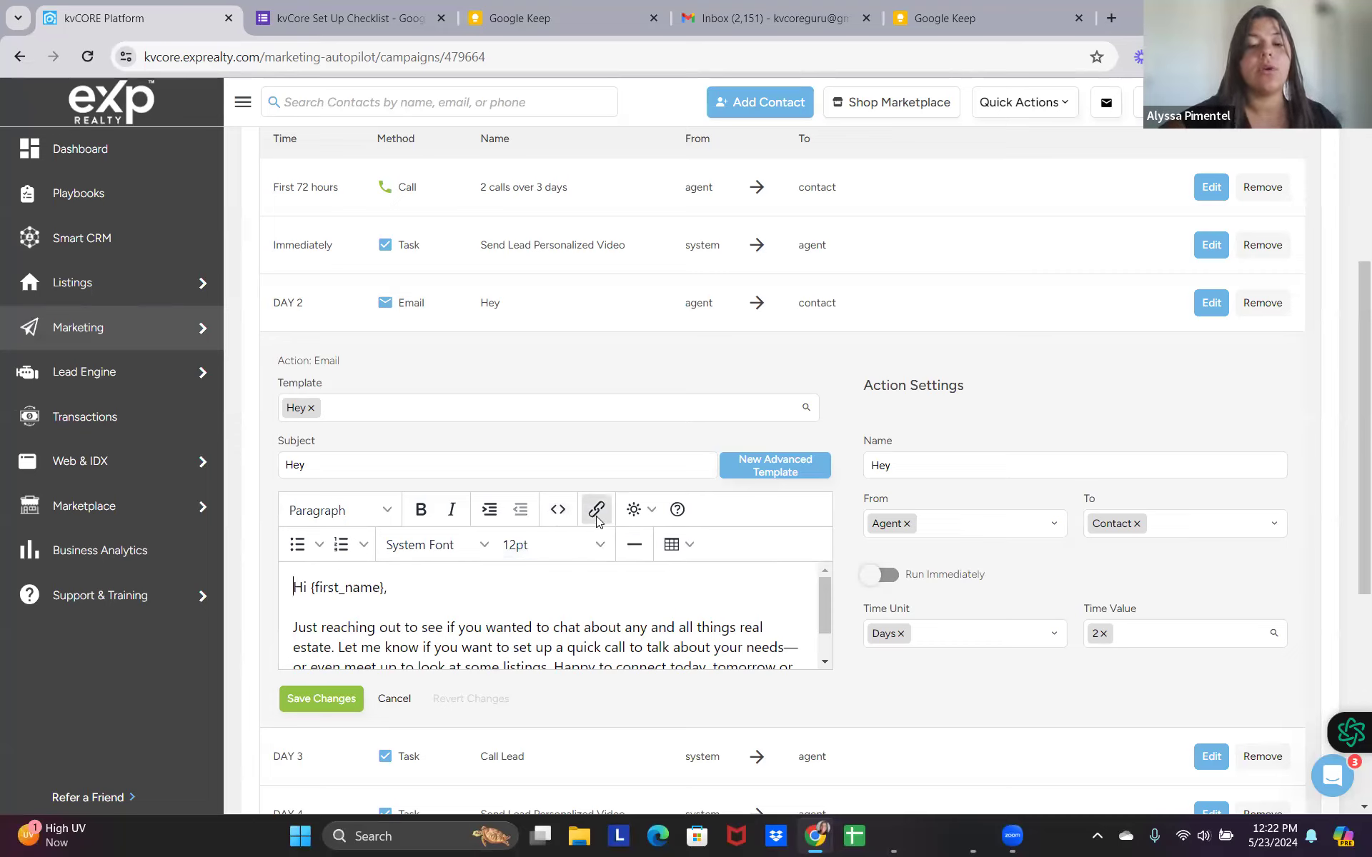
pyautogui.moveTo(823, 604); pyautogui.dragTo(832, 663)
pyautogui.click(757, 654)
pyautogui.press('Return')
pyautogui.press('Return')
pyautogui.write('Visit My Website')
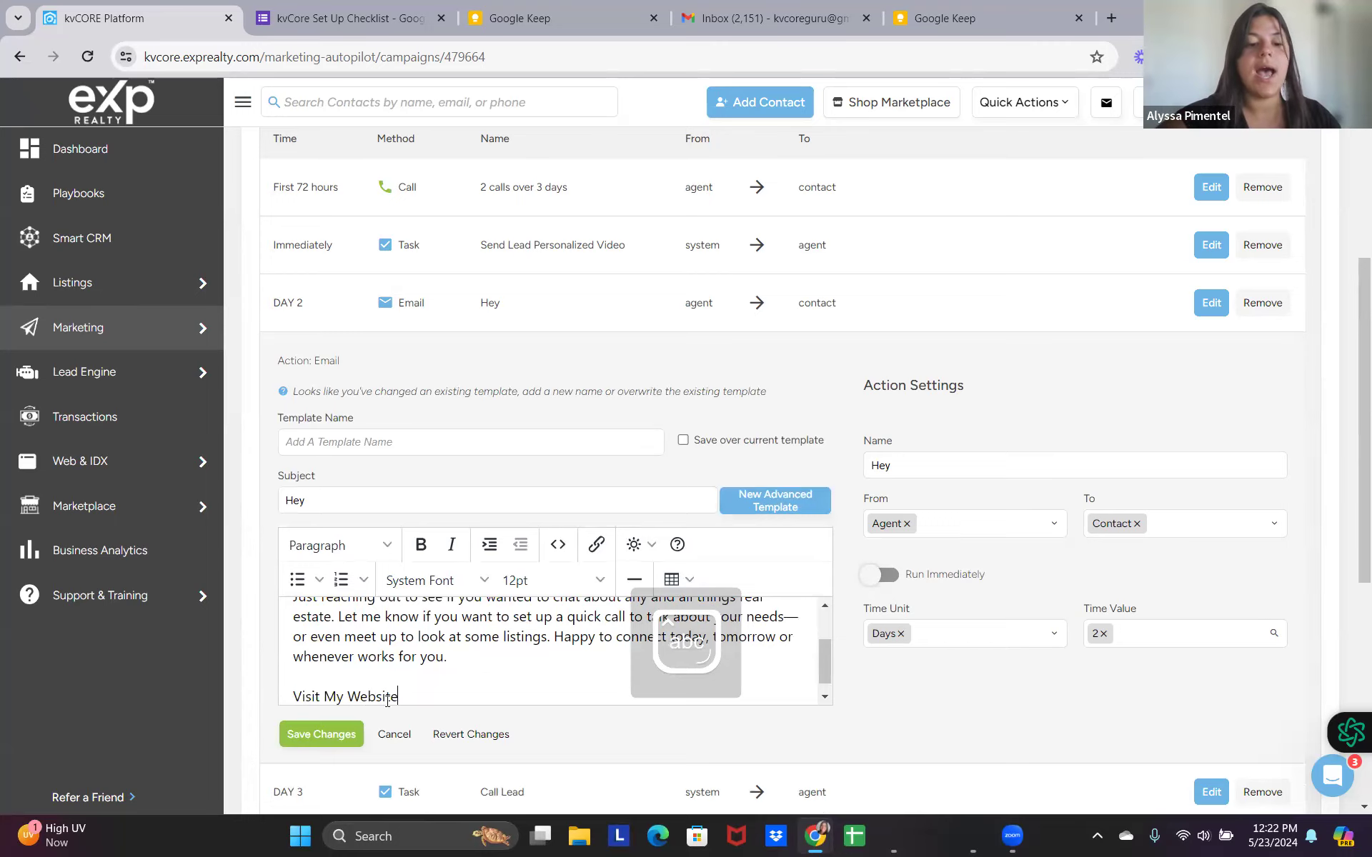
# Link the "Visit My Website" text to the agent's personal website address.
pyautogui.moveTo(399, 698); pyautogui.dragTo(293, 683)
pyautogui.click(596, 544)
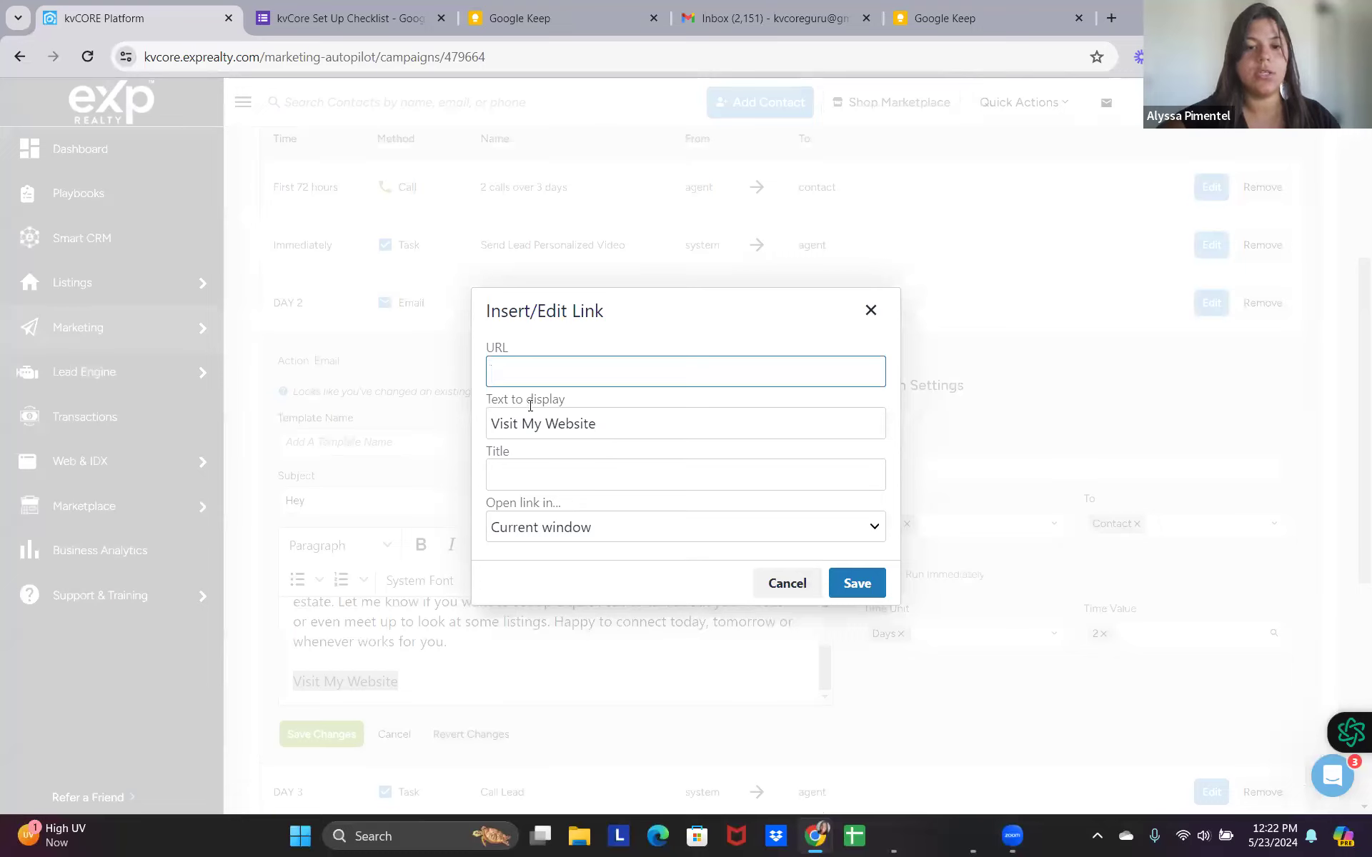
pyautogui.click(586, 407)
pyautogui.click(563, 370)
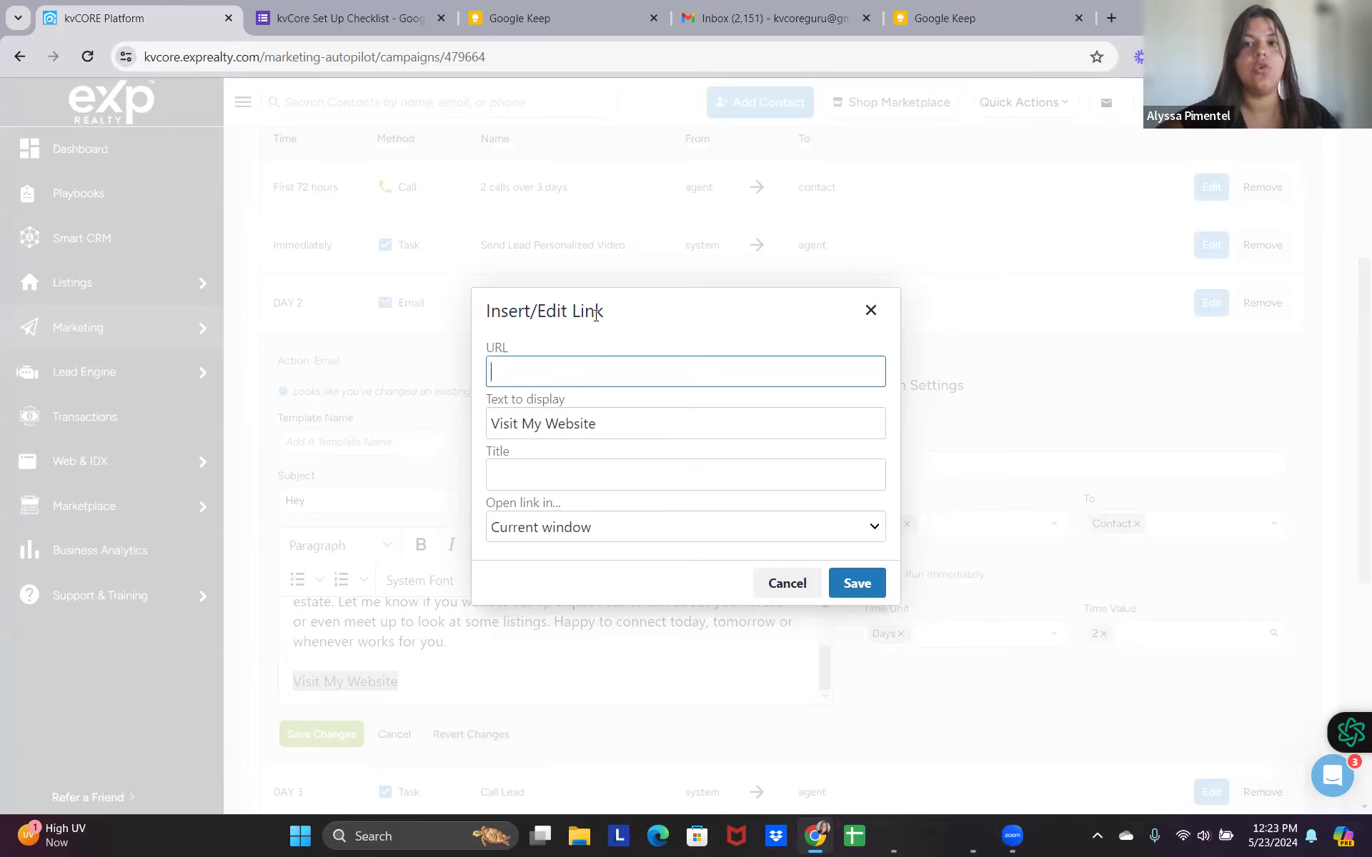
pyautogui.write('alyssap')
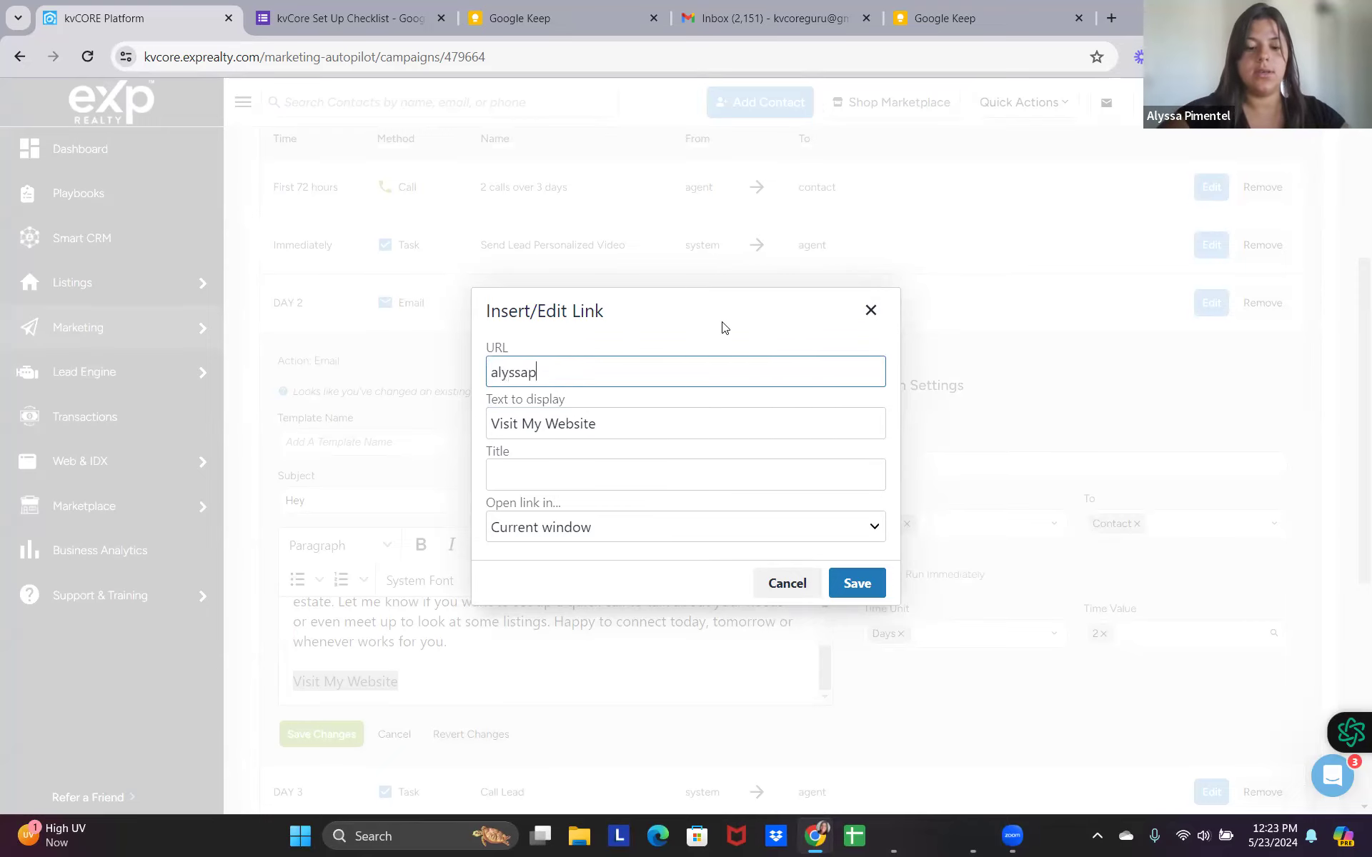
pyautogui.write('imentel.com')
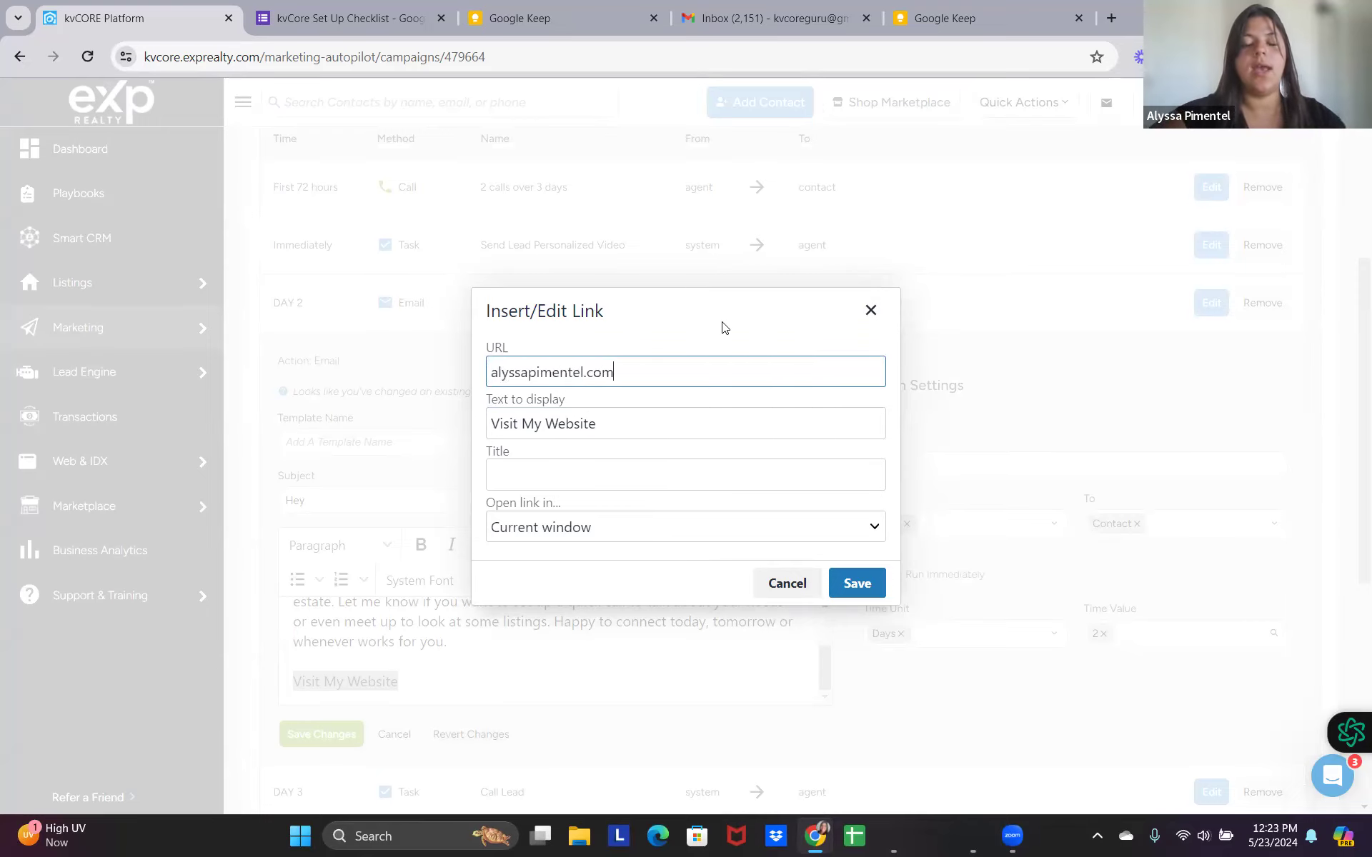
pyautogui.click(856, 583)
# Delete the linked "Visit My Website" text from the email message.
pyautogui.click(363, 685)
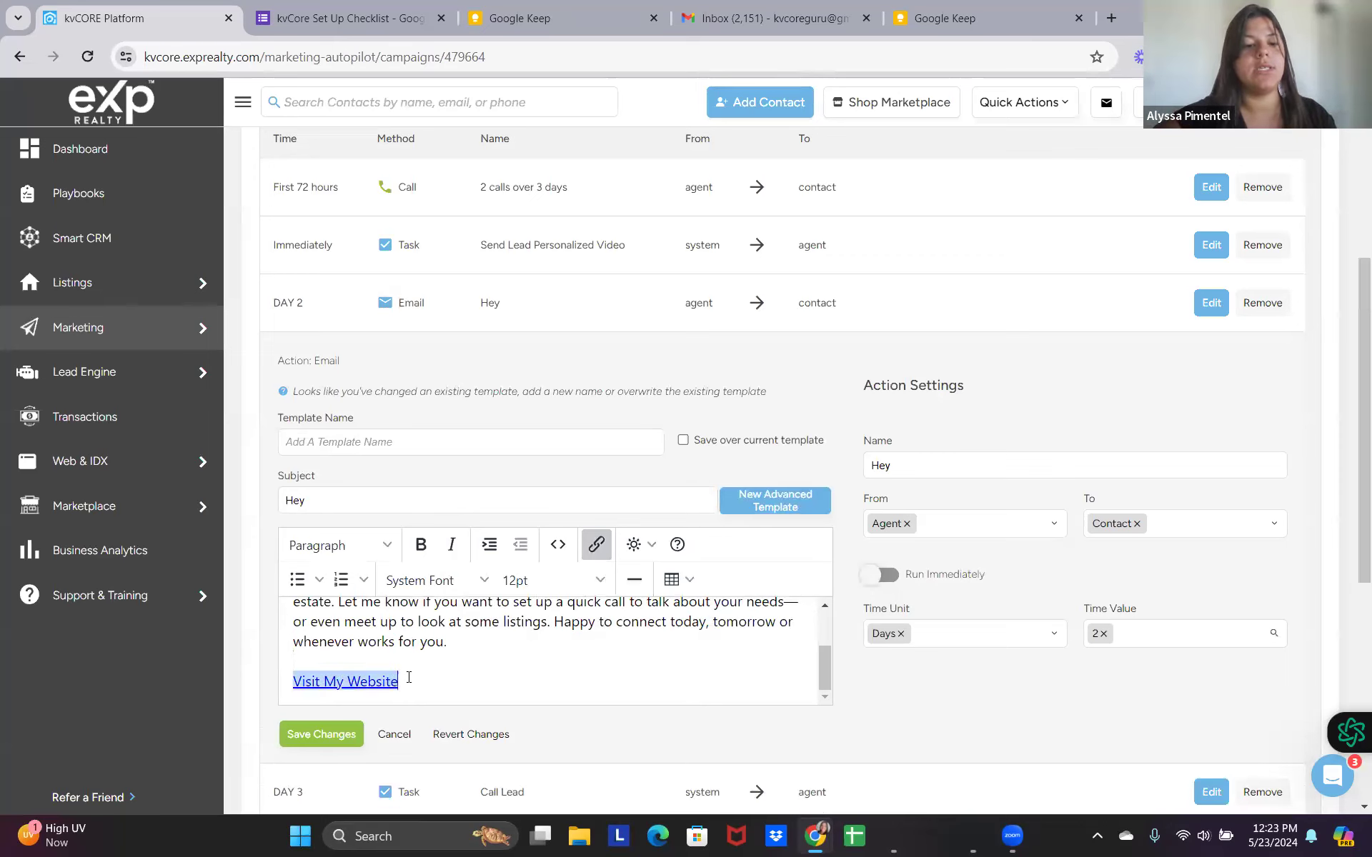
pyautogui.moveTo(409, 683); pyautogui.dragTo(289, 692)
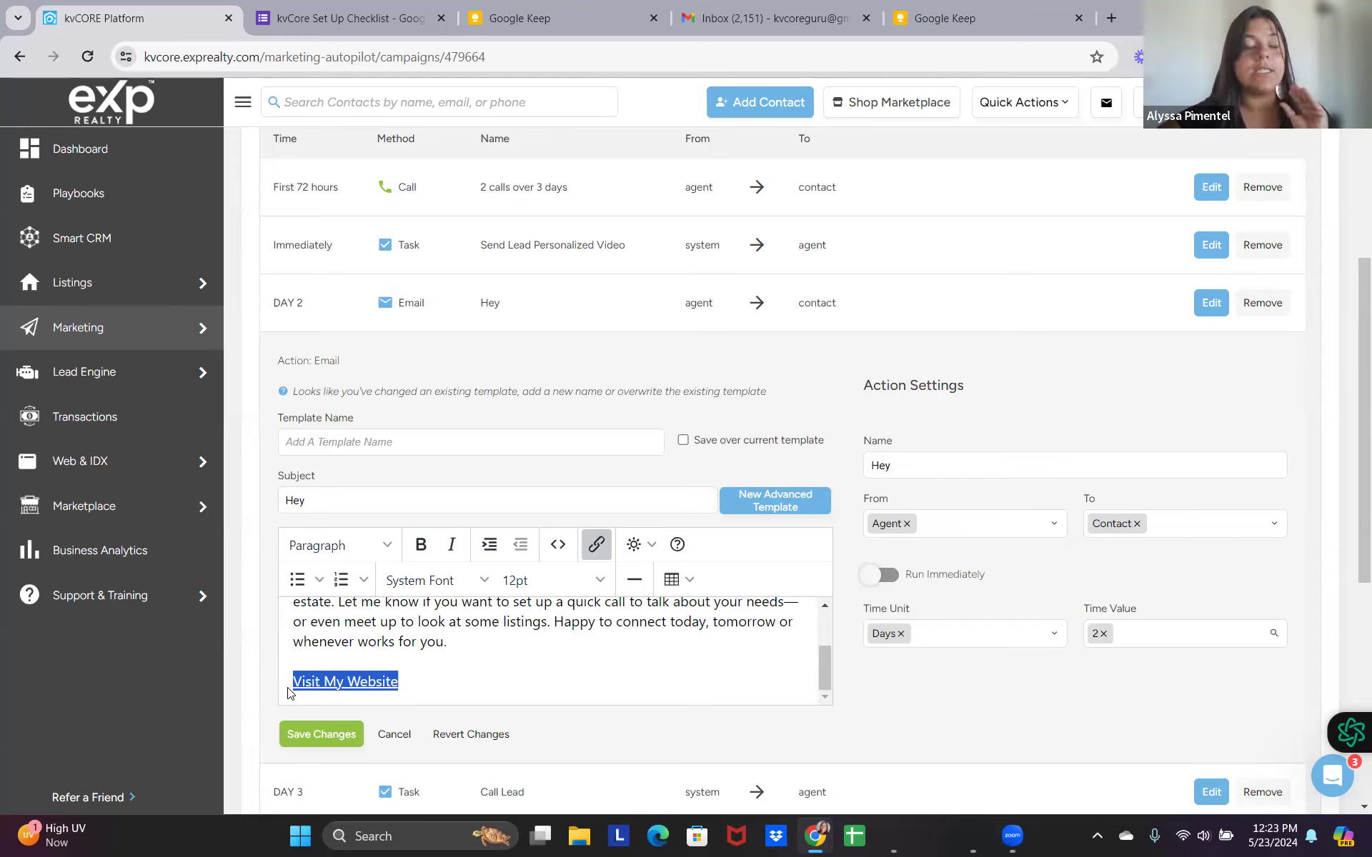
pyautogui.press('BackSpace')
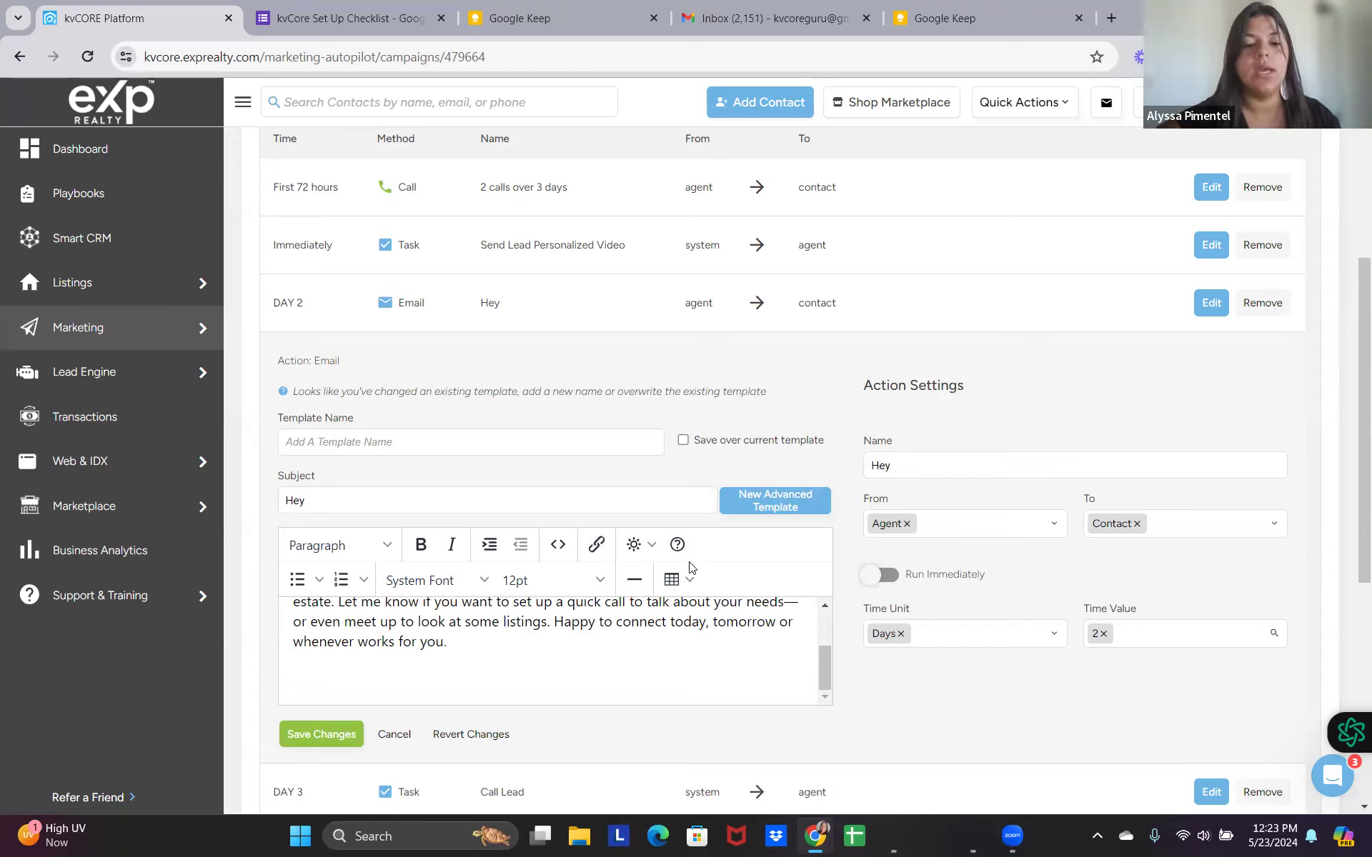
# Browse the Agent and Lead merge fields available for the email message.
pyautogui.scroll(2, 824, 668)
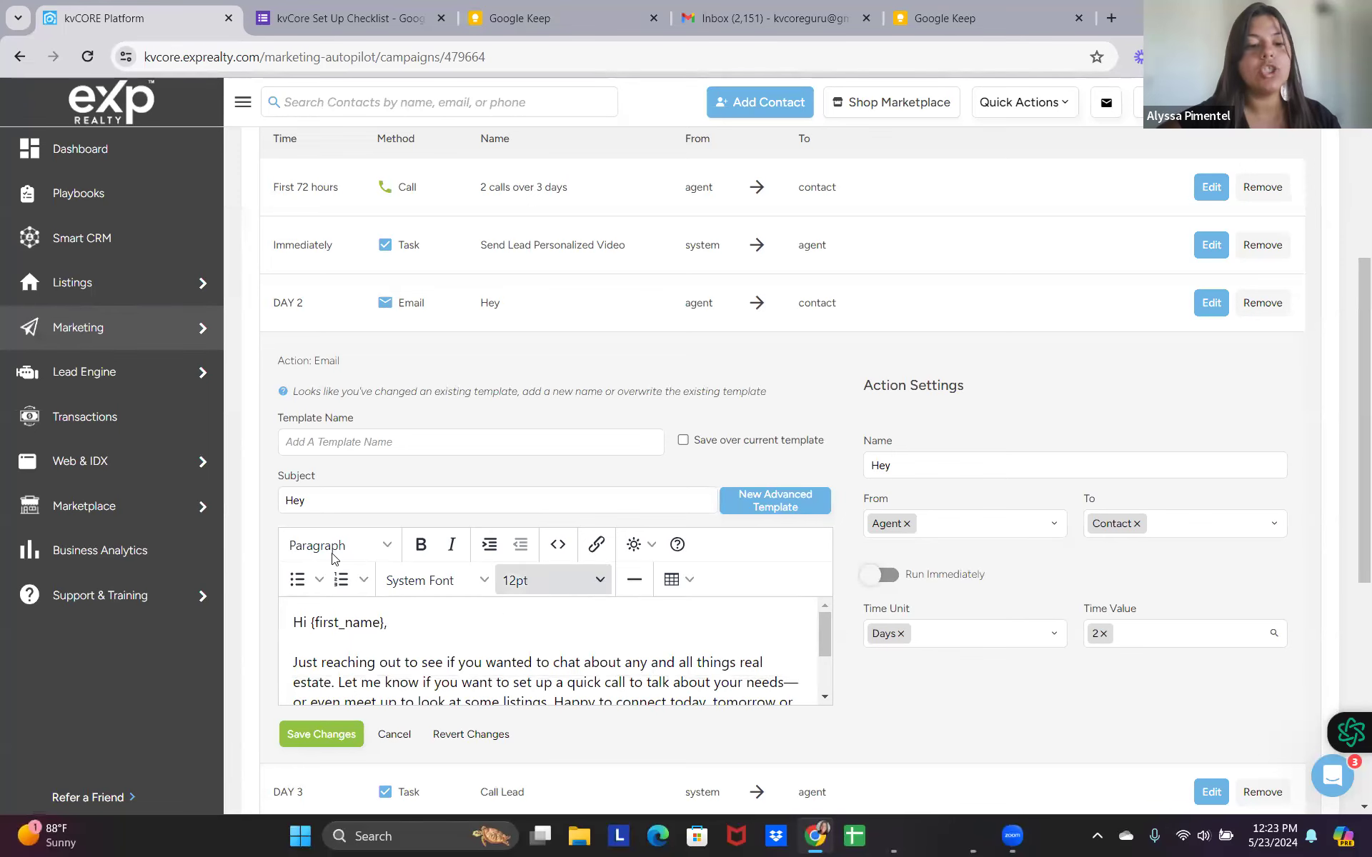
pyautogui.click(636, 545)
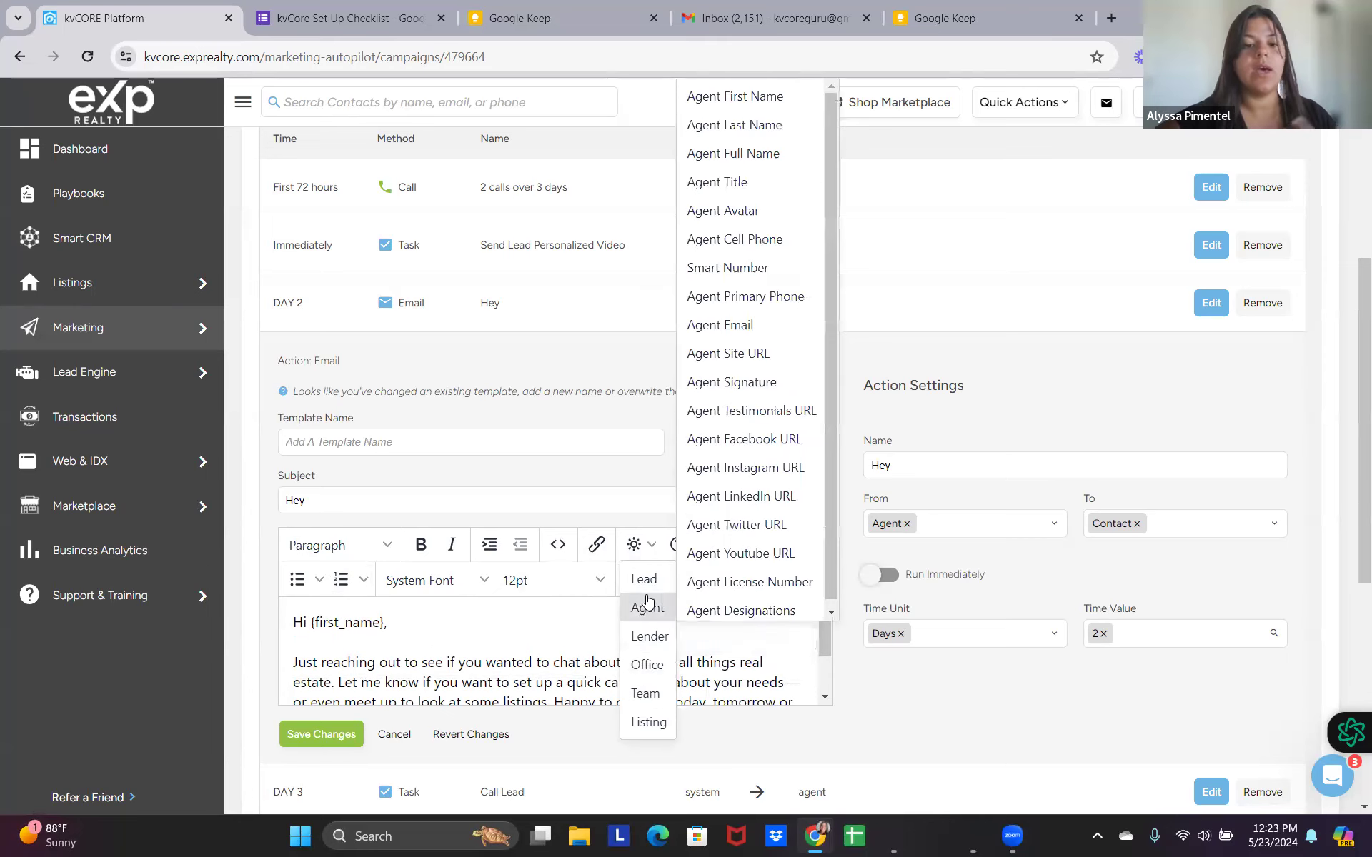
pyautogui.moveTo(647, 584)
pyautogui.click(420, 620)
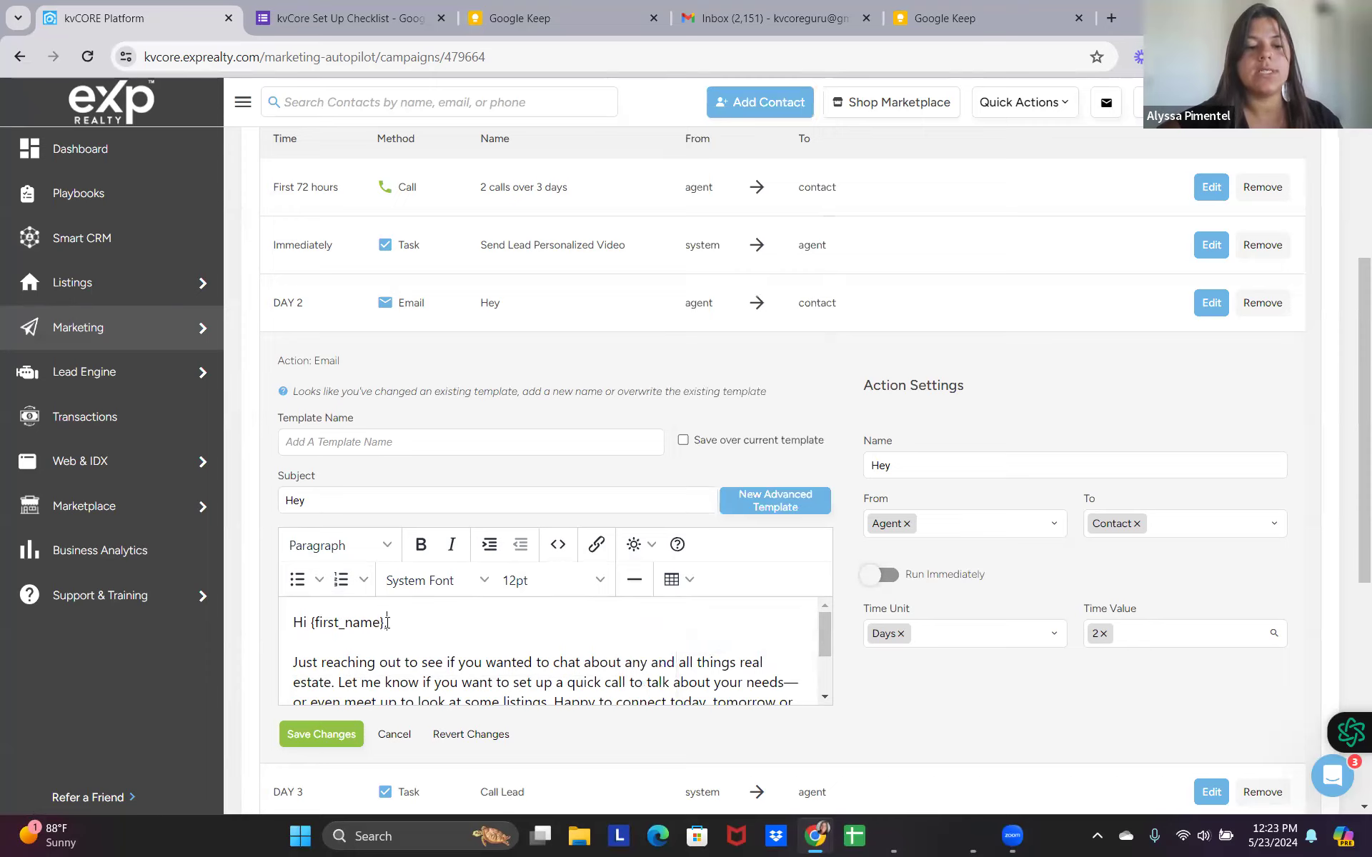
# Examine the {first_name} placeholder in the greeting alongside the Lead merge field options.
pyautogui.moveTo(385, 623); pyautogui.dragTo(308, 627)
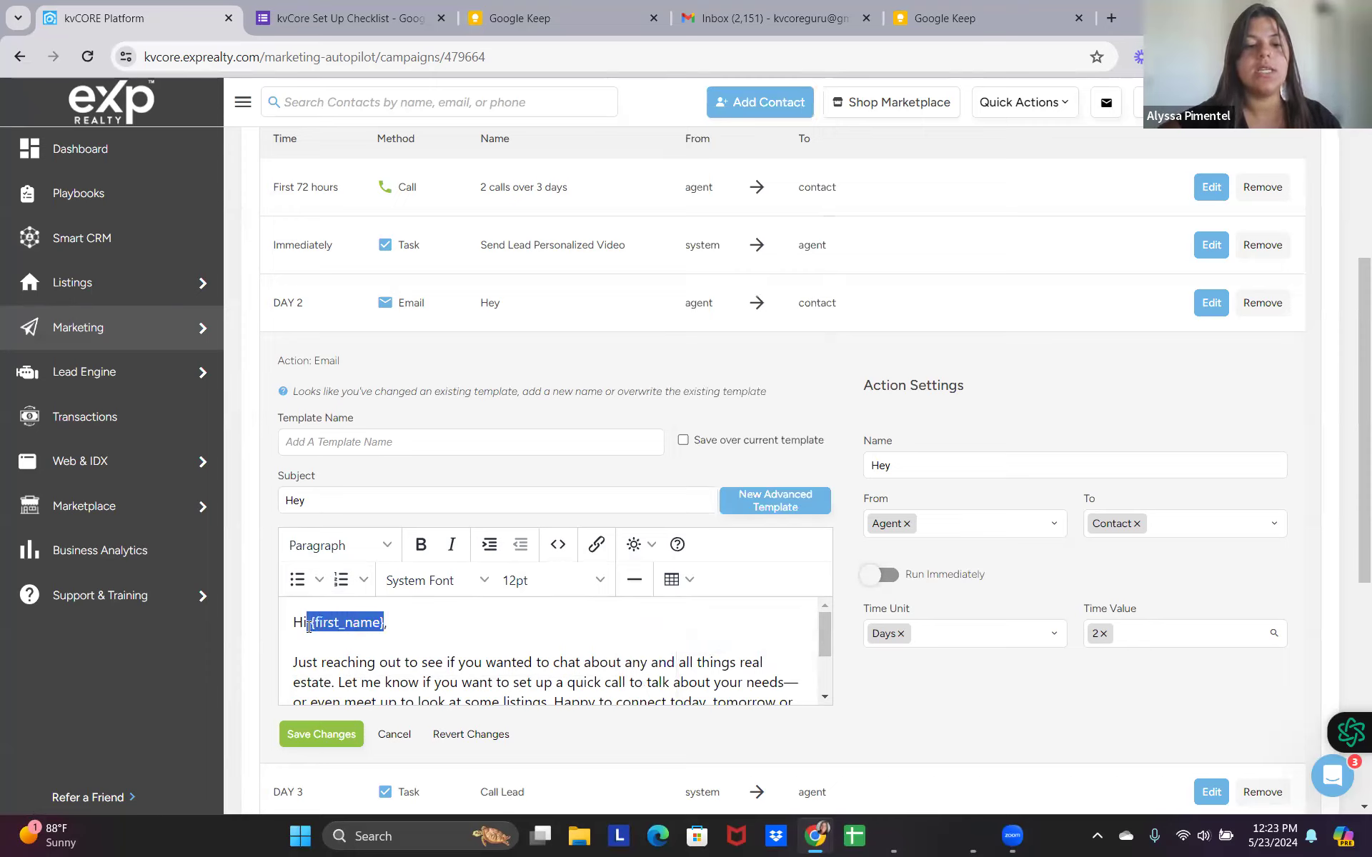
pyautogui.click(641, 545)
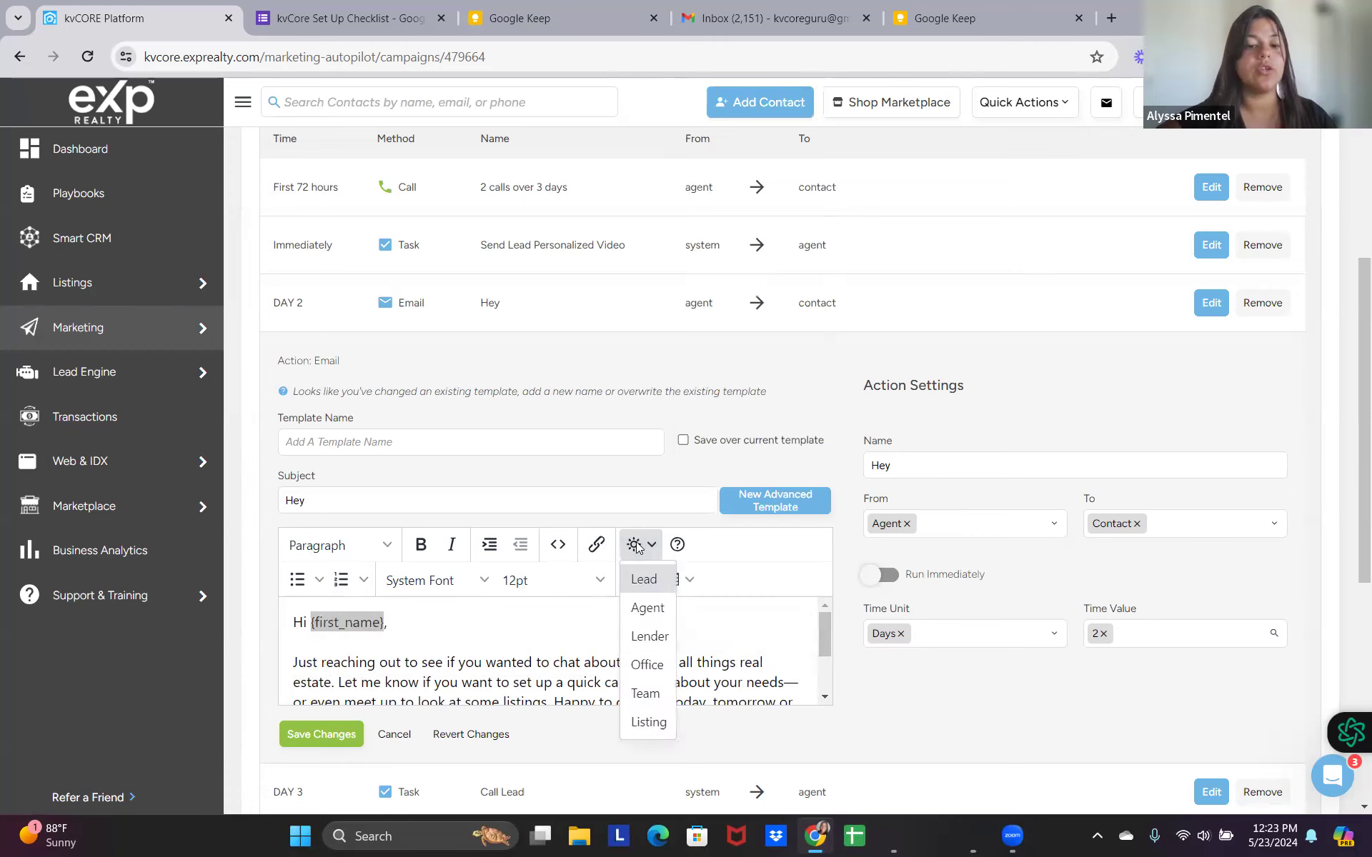
pyautogui.moveTo(643, 584)
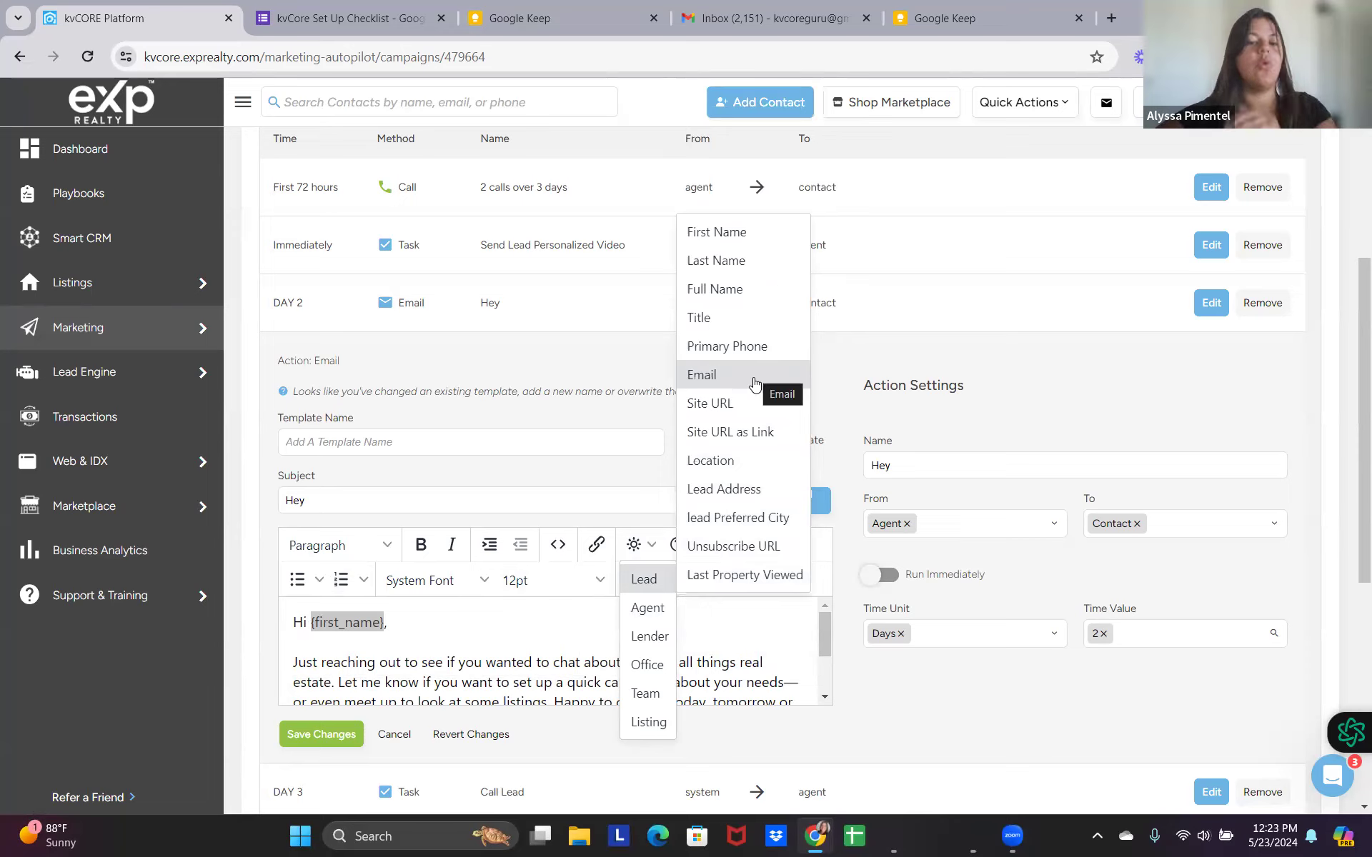
pyautogui.click(433, 658)
pyautogui.moveTo(386, 621); pyautogui.dragTo(311, 626)
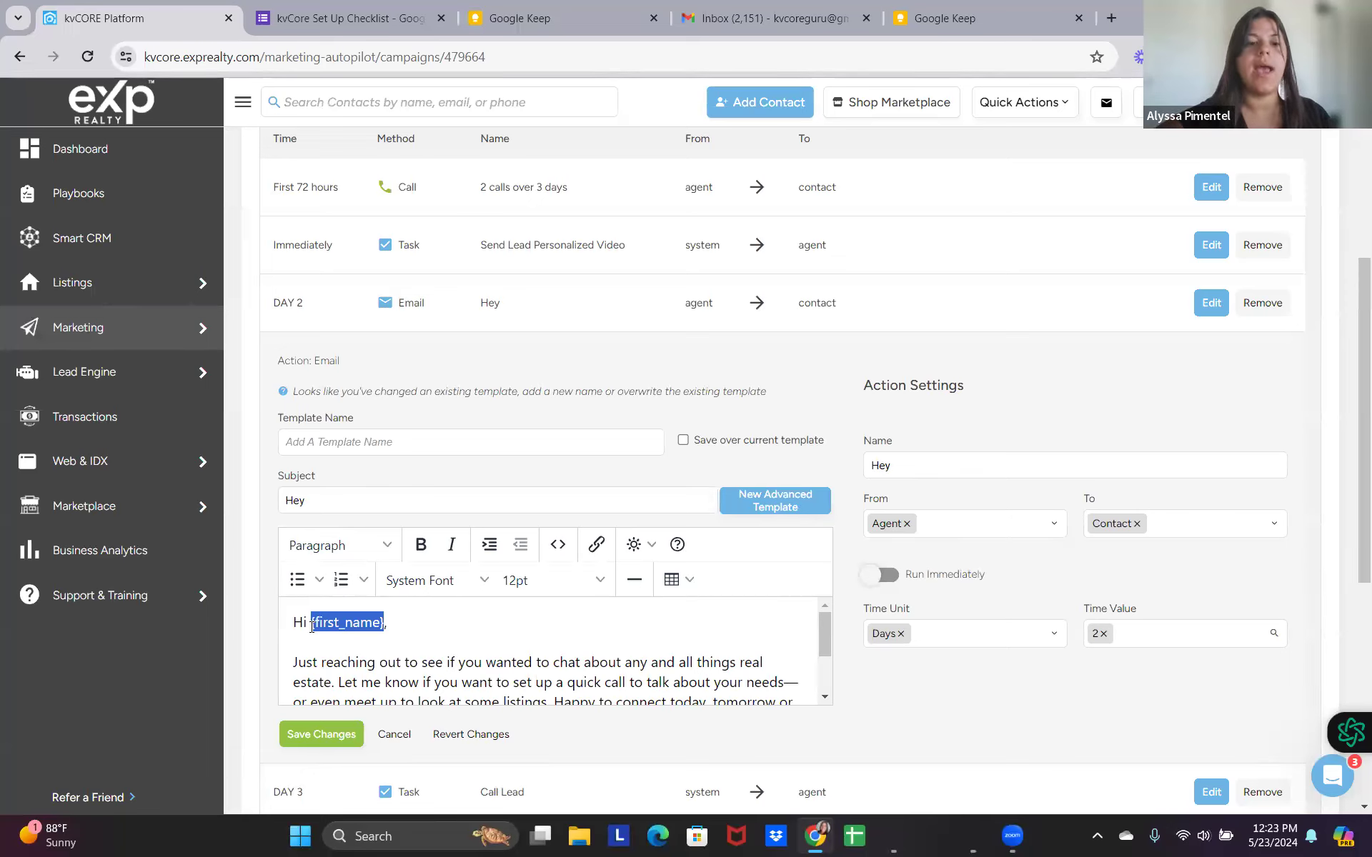
pyautogui.click(668, 643)
# Look over the content blocks in the advanced template editor for the "Hey" email, and close it.
pyautogui.moveTo(679, 545)
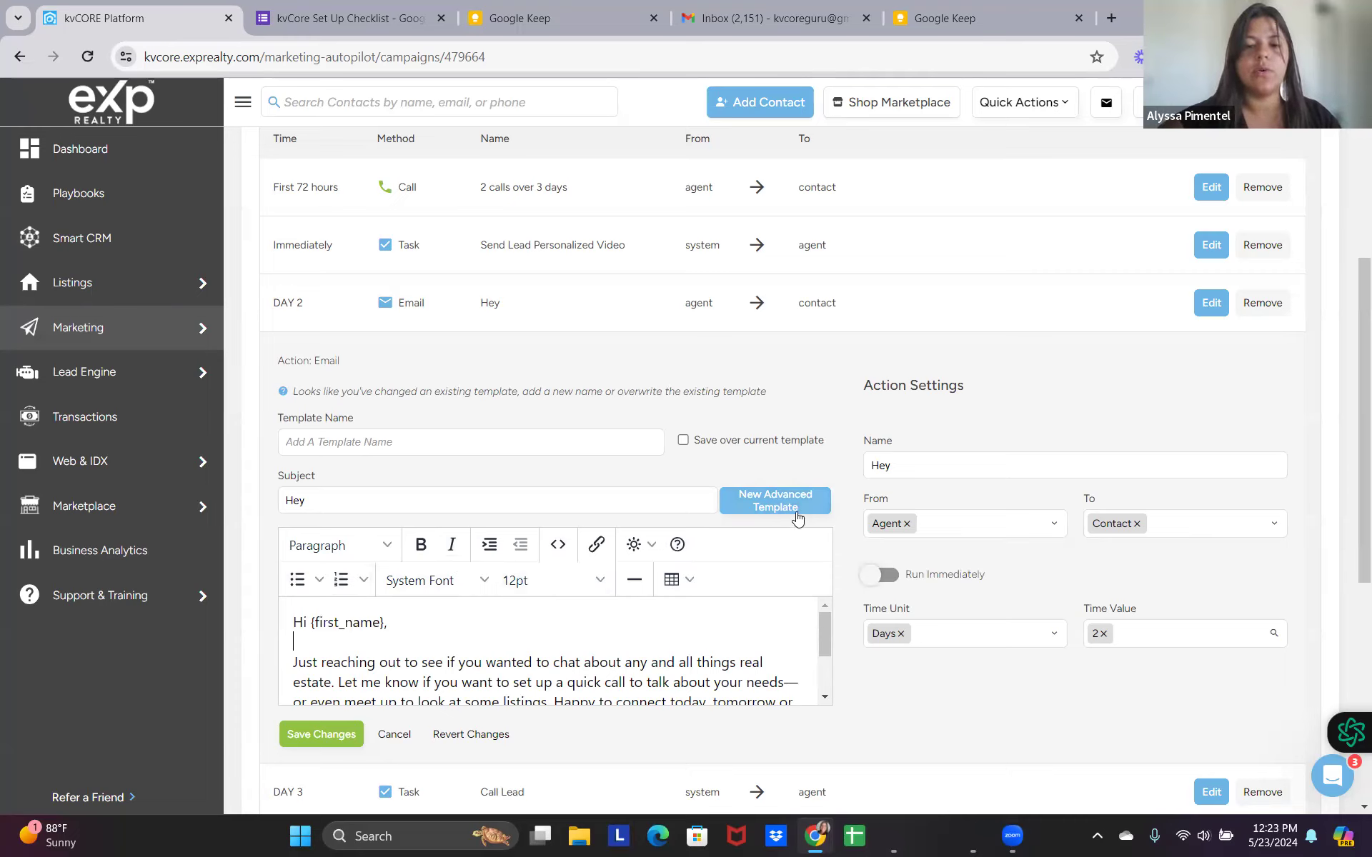
pyautogui.moveTo(829, 625); pyautogui.dragTo(264, 560)
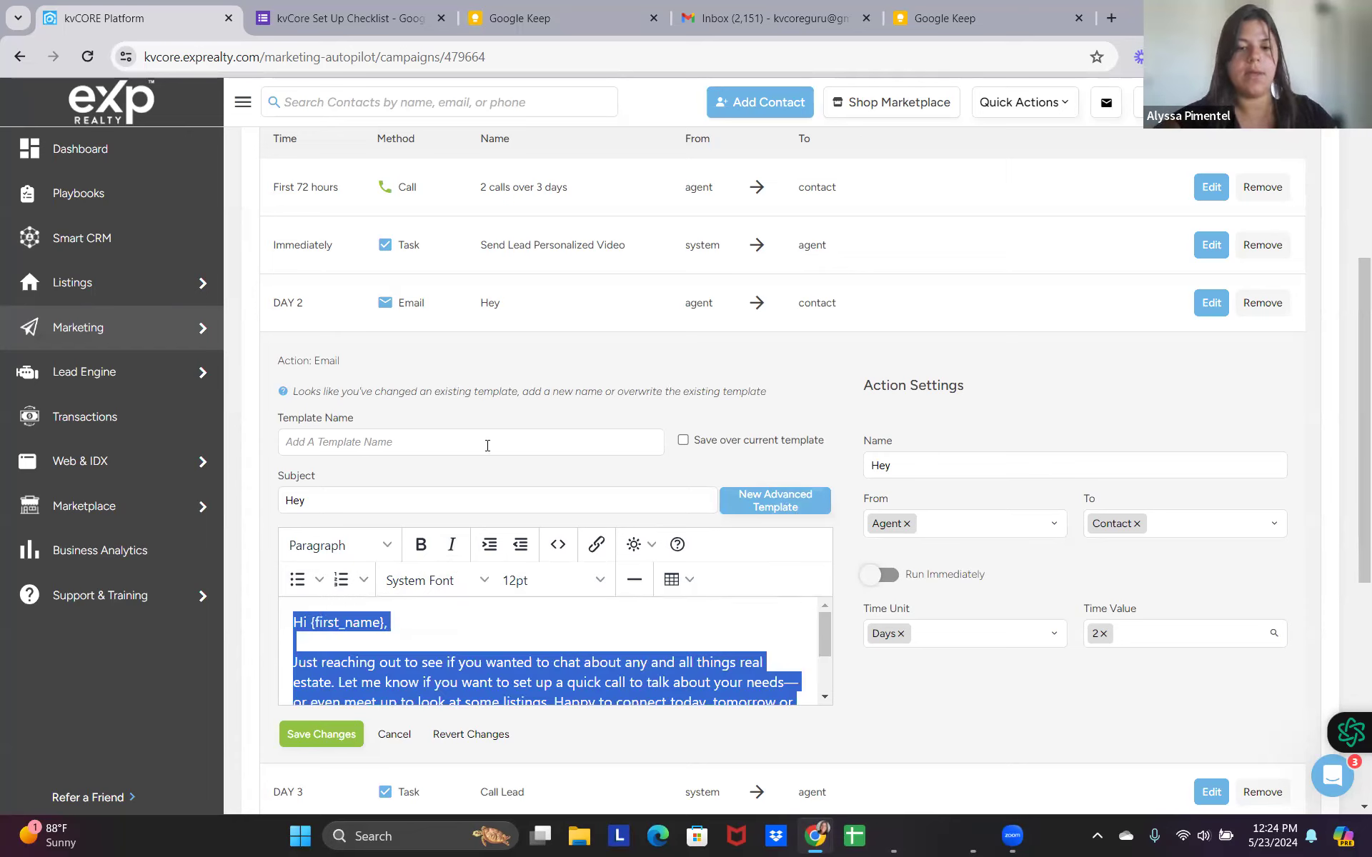
pyautogui.click(788, 506)
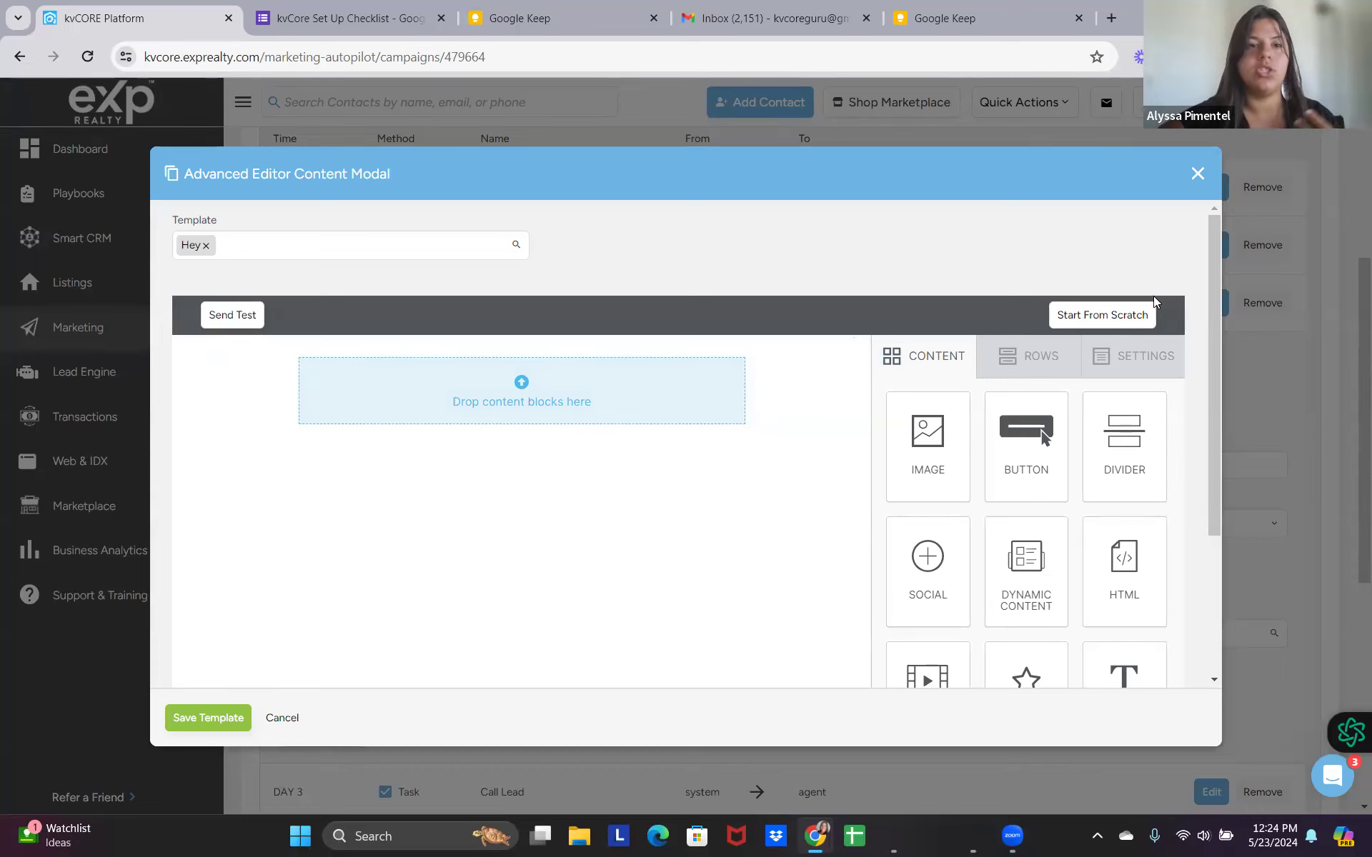
pyautogui.click(1203, 183)
pyautogui.click(772, 500)
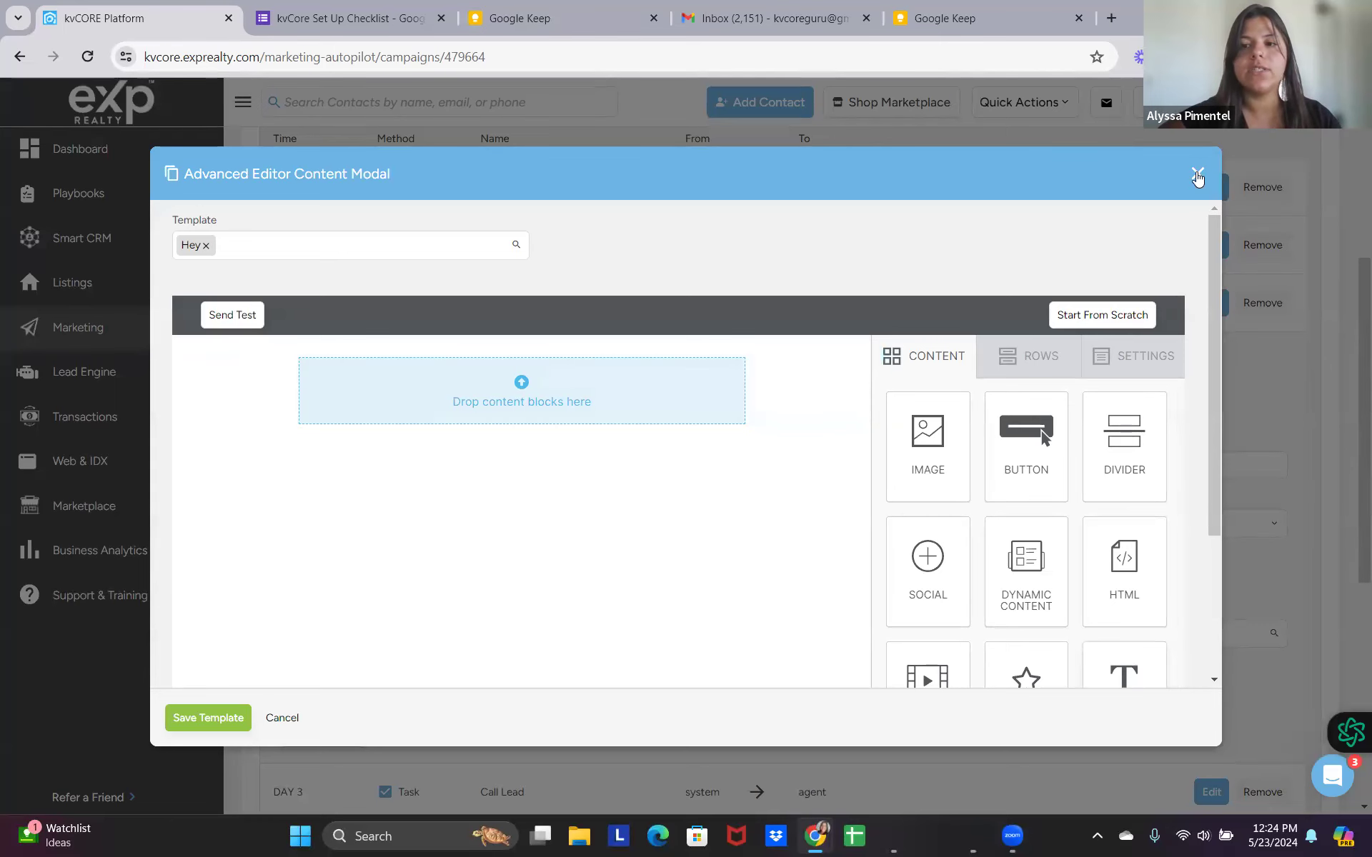
pyautogui.click(1197, 176)
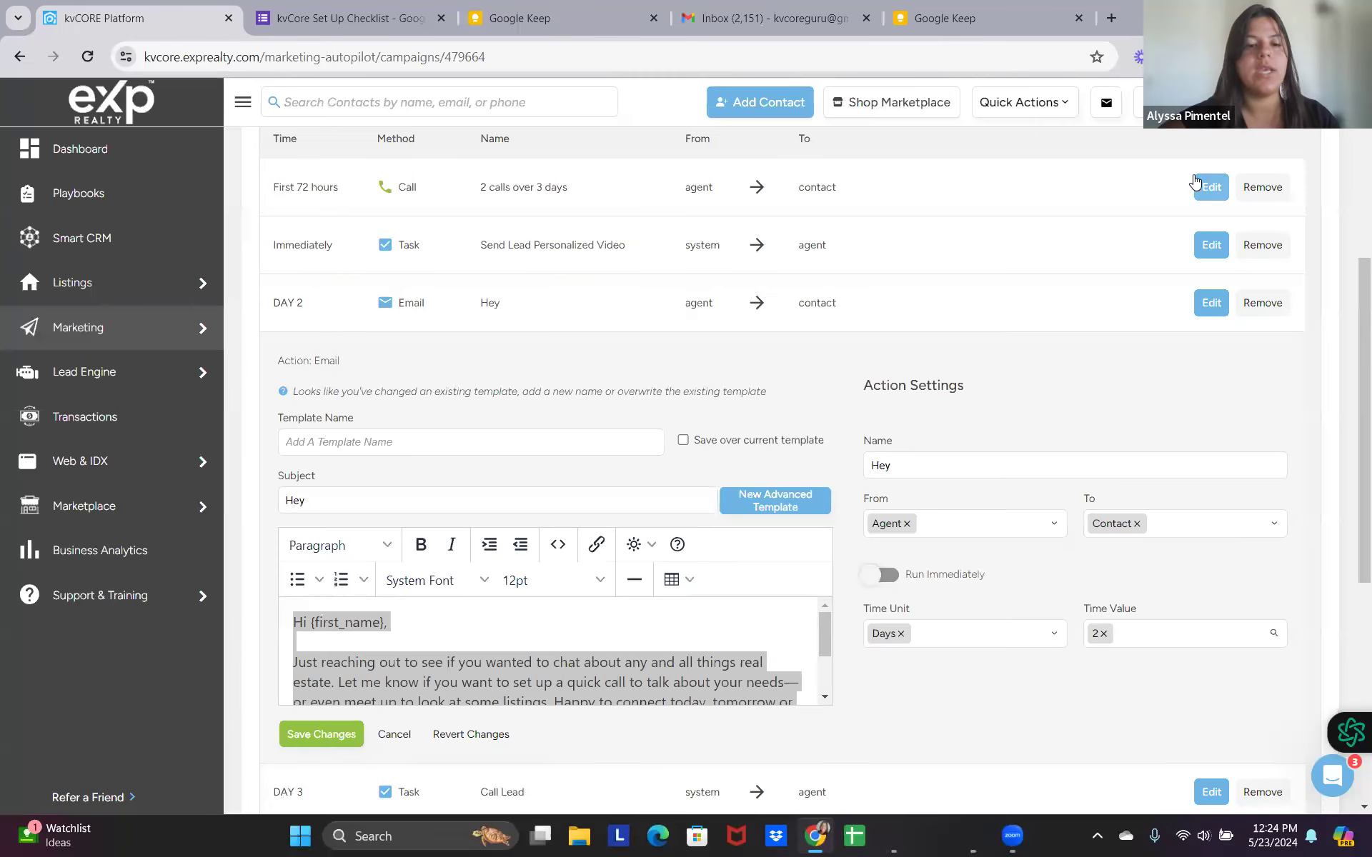
# Copy the full message text of the Day 2 "Hey" email.
pyautogui.click(730, 626)
pyautogui.scroll(-2, 730, 643)
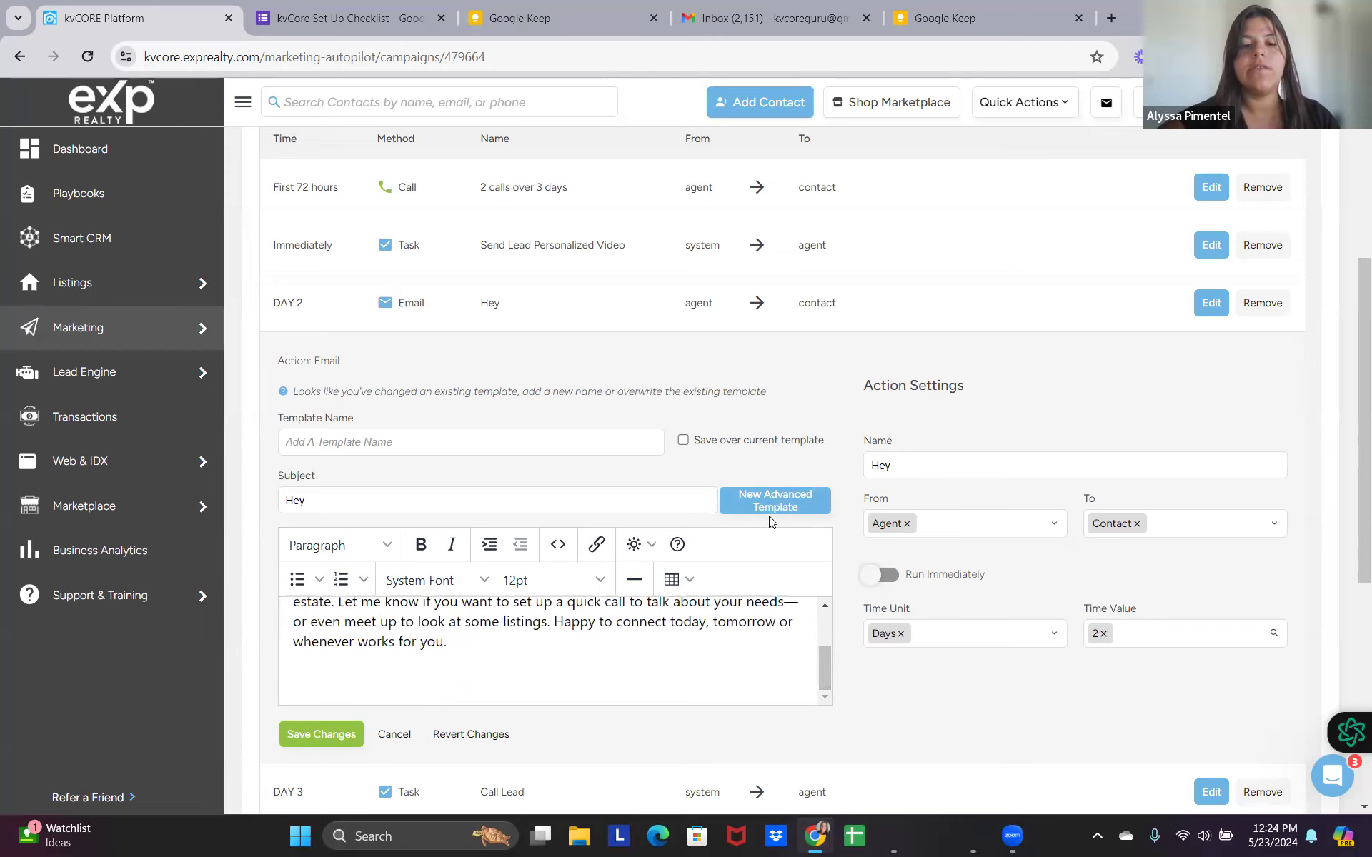
pyautogui.moveTo(448, 665); pyautogui.dragTo(484, 735)
pyautogui.hotkey('ctrl', 'c')
pyautogui.click(320, 634)
pyautogui.click(377, 667)
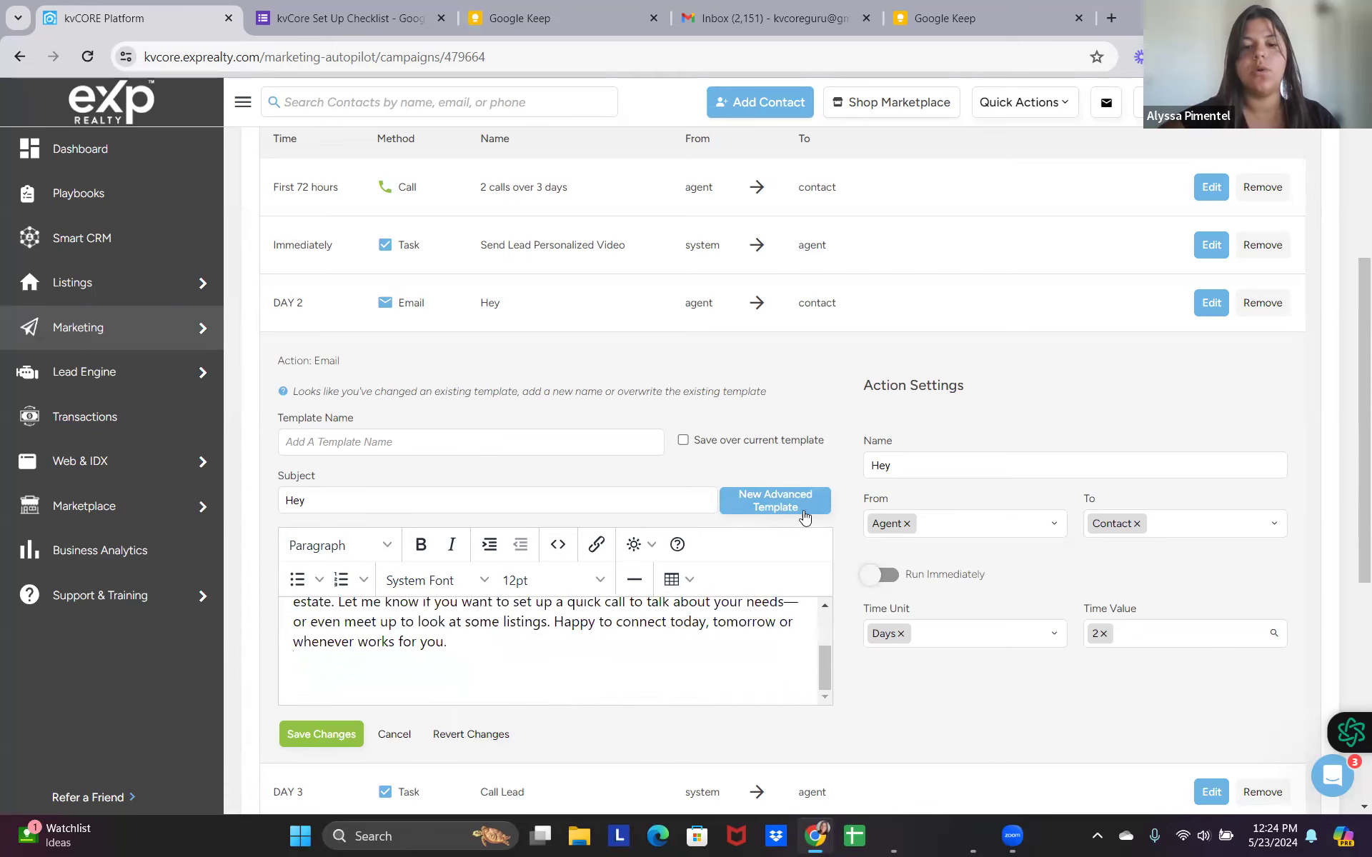
# Start a new advanced template for the "Hey" email, add a text block and paste the copied message into it.
pyautogui.click(780, 498)
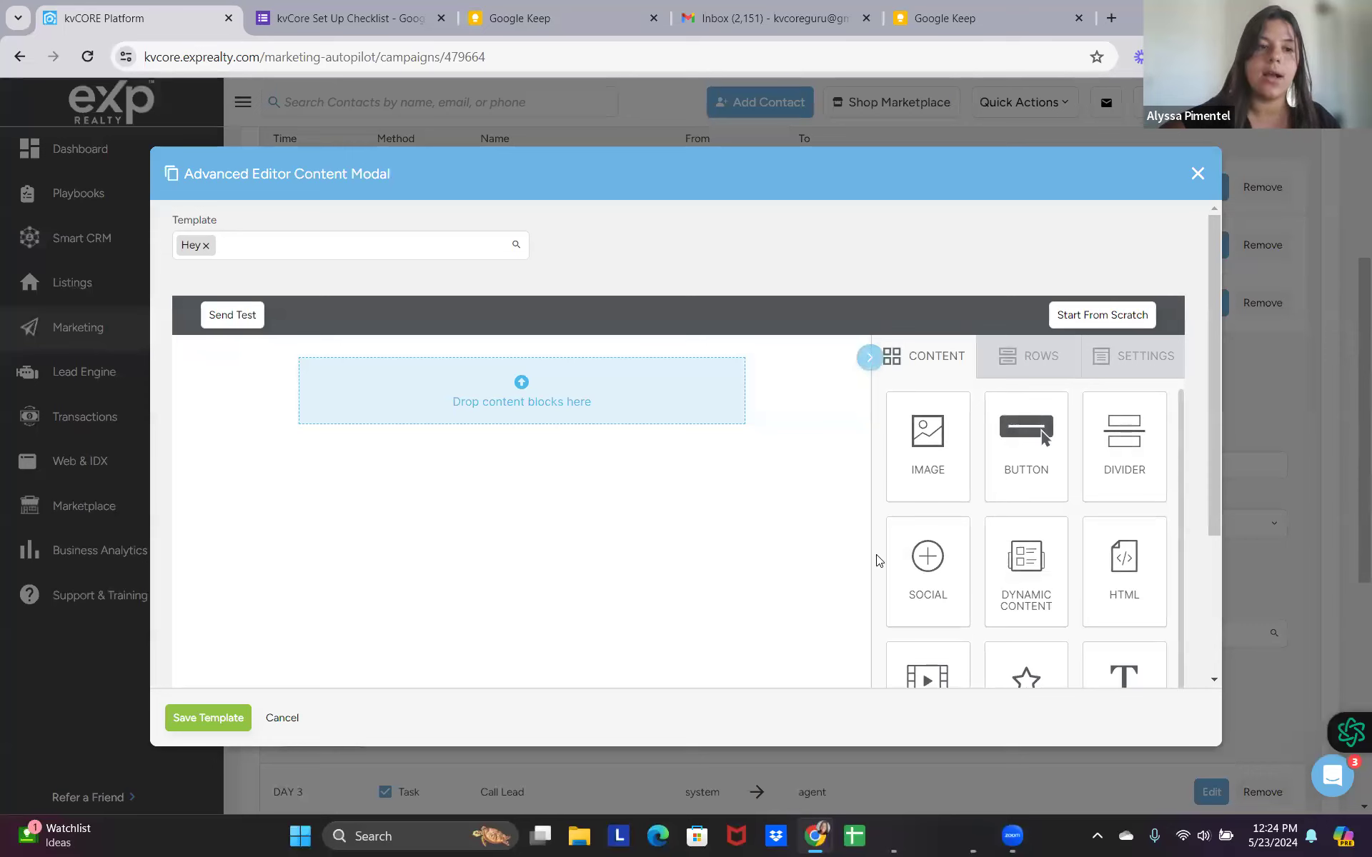
pyautogui.click(1201, 177)
pyautogui.click(807, 496)
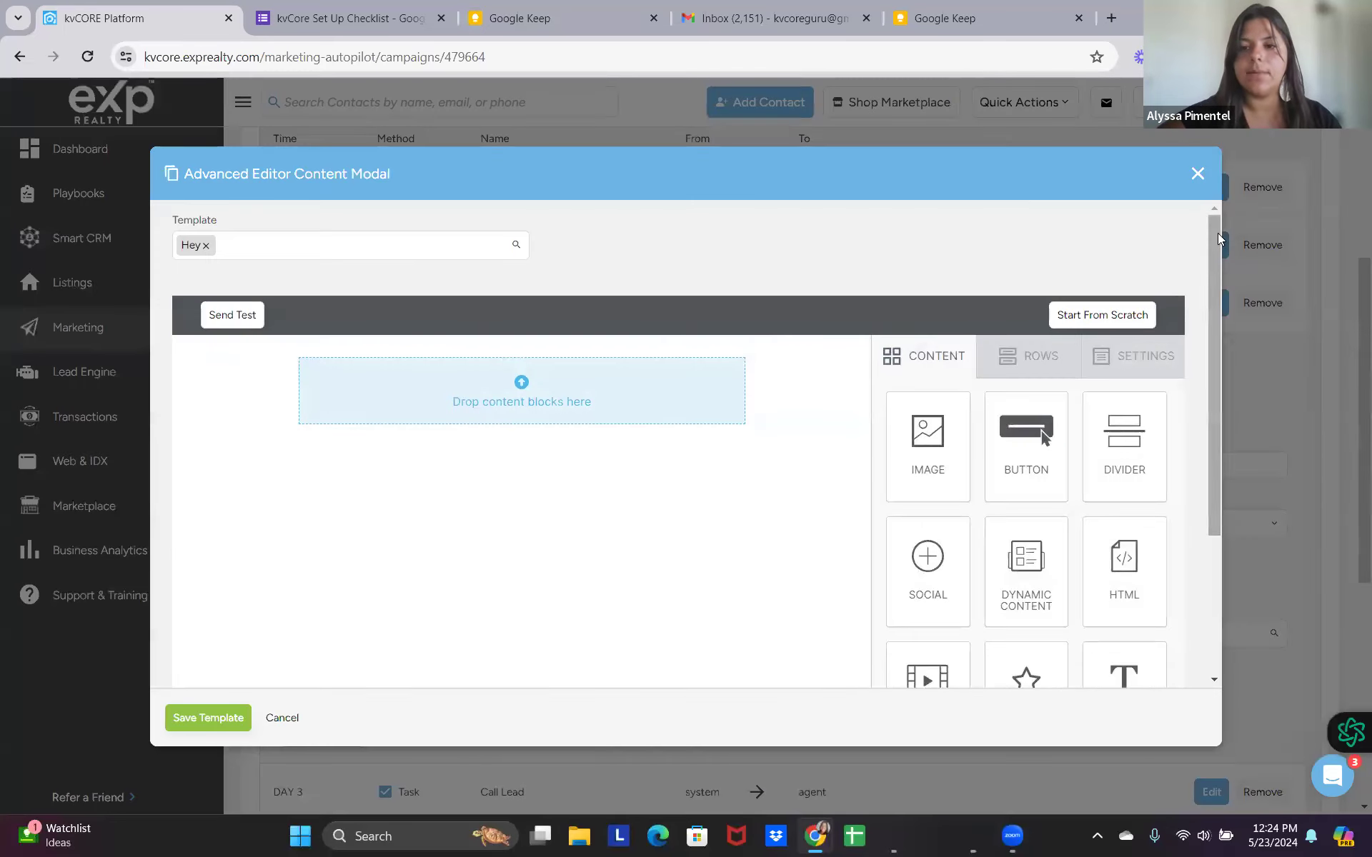
pyautogui.moveTo(1214, 239); pyautogui.dragTo(1214, 284)
pyautogui.moveTo(1136, 607); pyautogui.dragTo(612, 305)
pyautogui.click(612, 306)
pyautogui.hotkey('ctrl', 'a')
pyautogui.hotkey('ctrl', 'v')
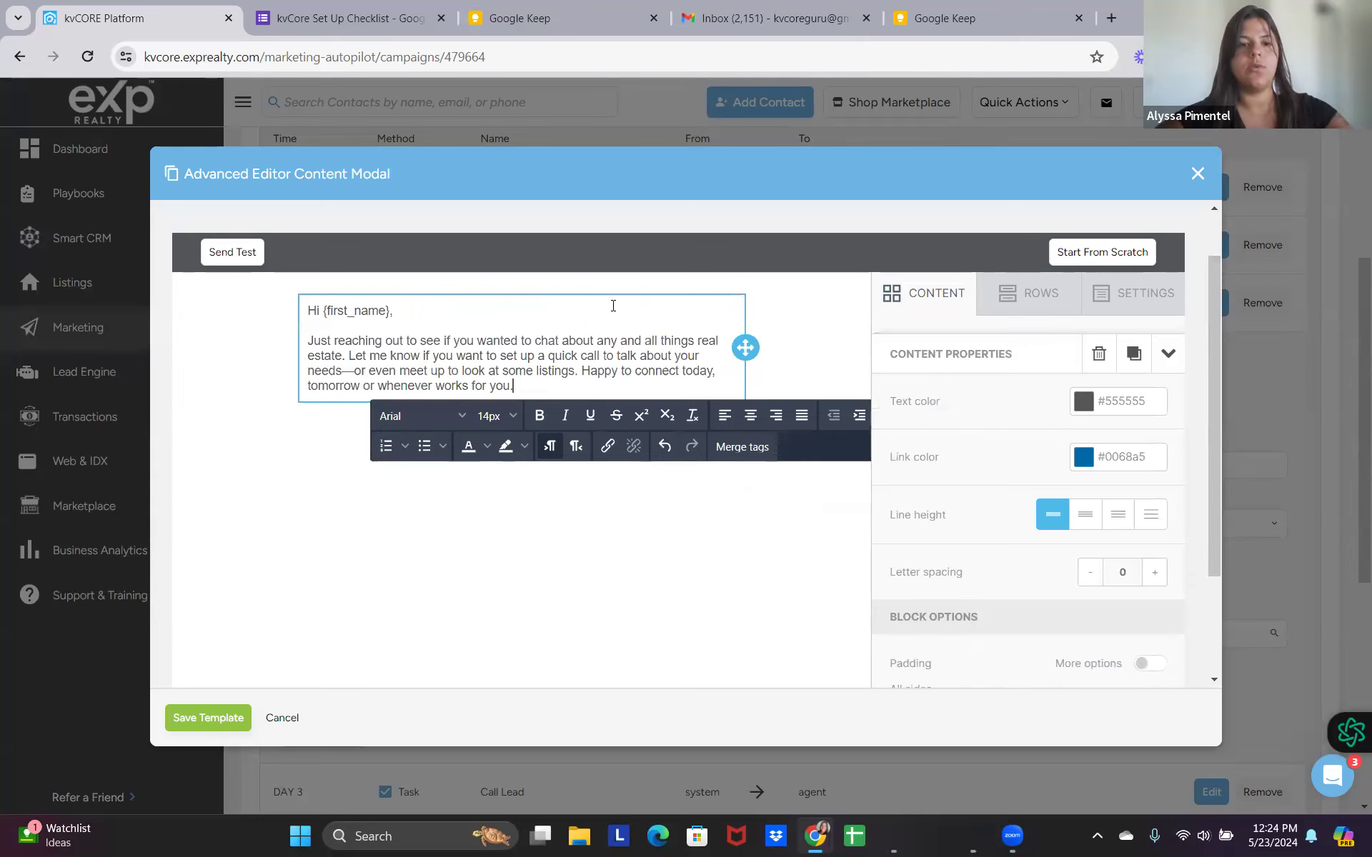
# Copy the entire message from the advanced template's text block.
pyautogui.click(492, 530)
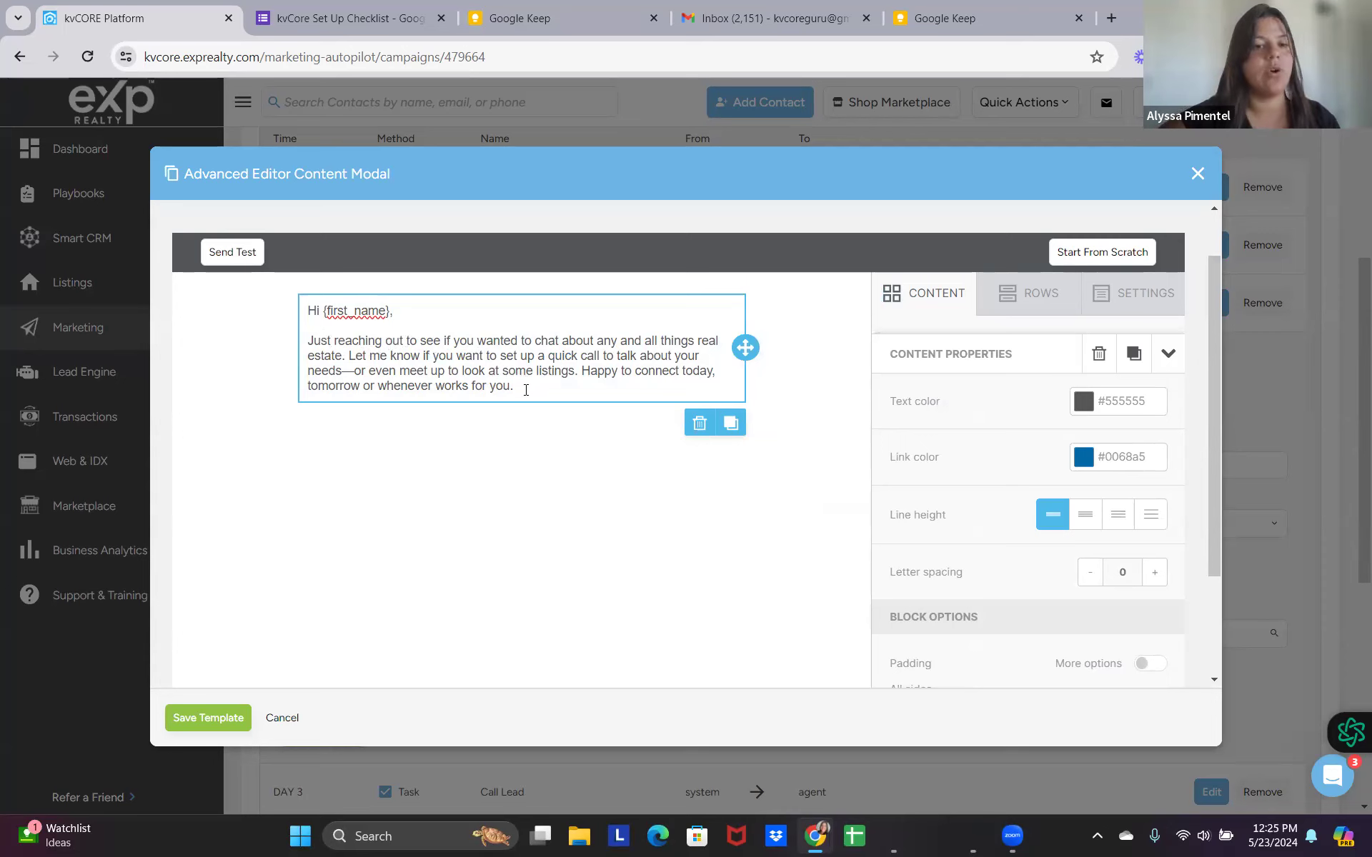
pyautogui.click(528, 397)
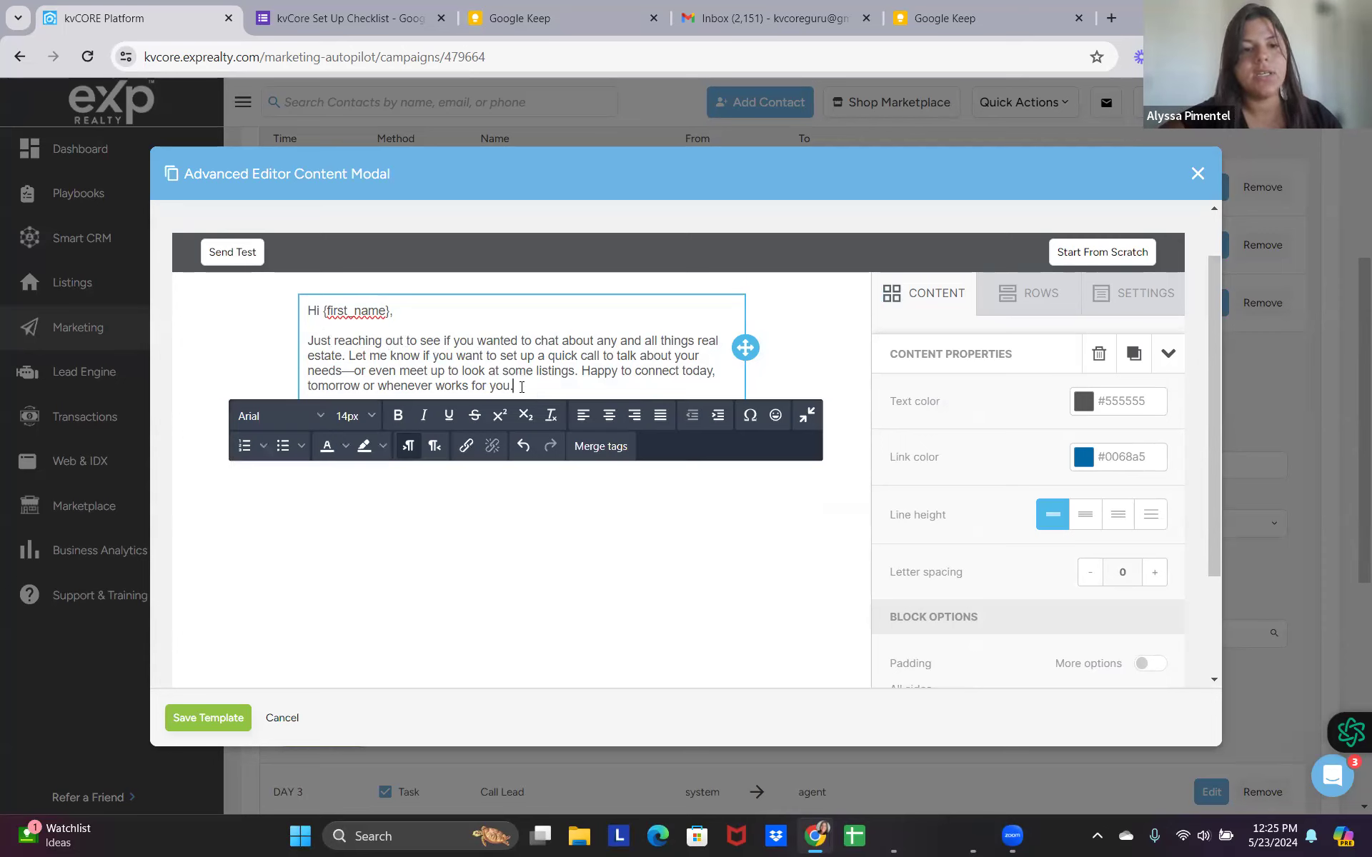
pyautogui.moveTo(521, 387); pyautogui.dragTo(298, 308)
pyautogui.hotkey('ctrl', 'c')
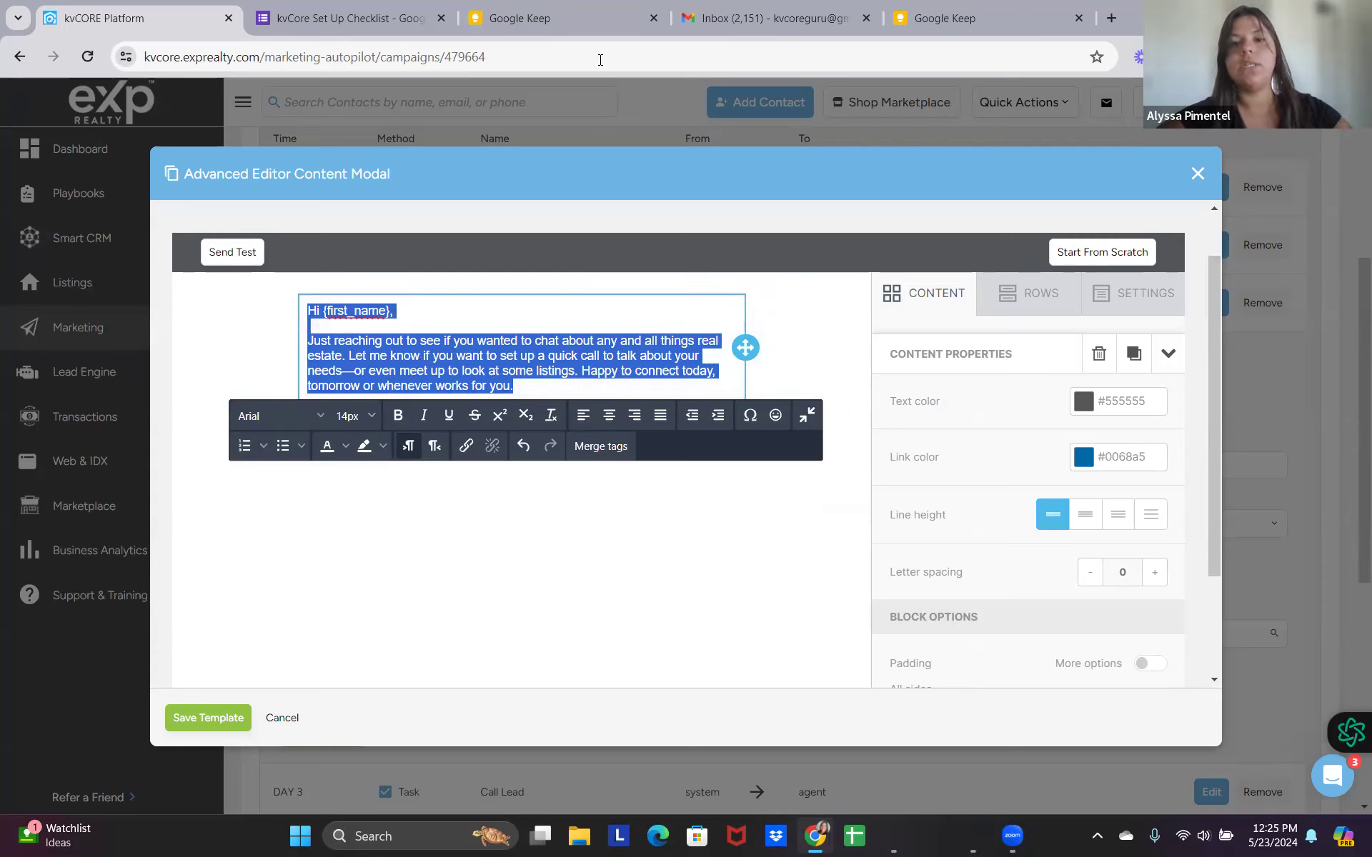
# Open ChatGPT at chat.openai.com in a new browser tab.
pyautogui.click(1111, 20)
pyautogui.write('chat.openai.com')
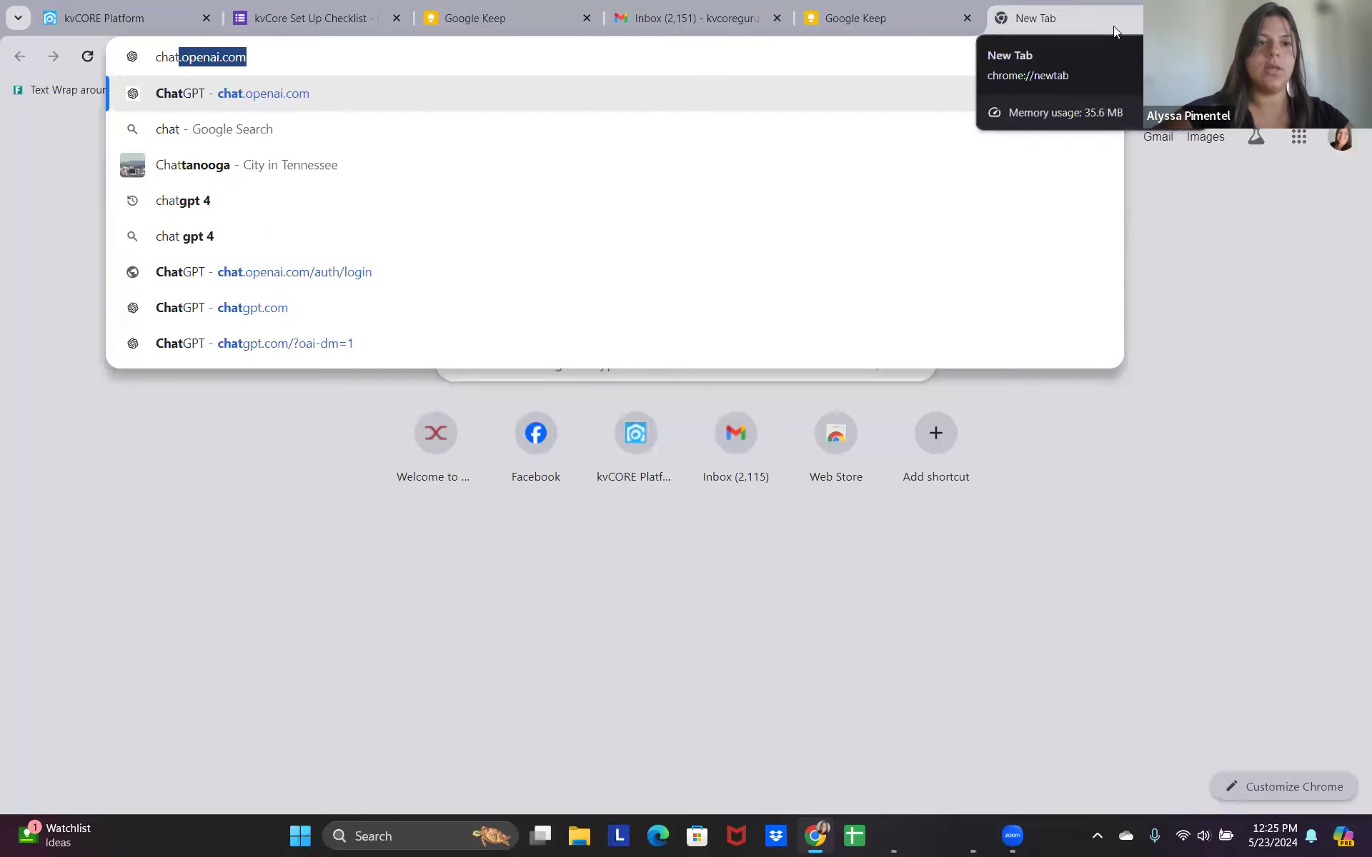
pyautogui.press('Return')
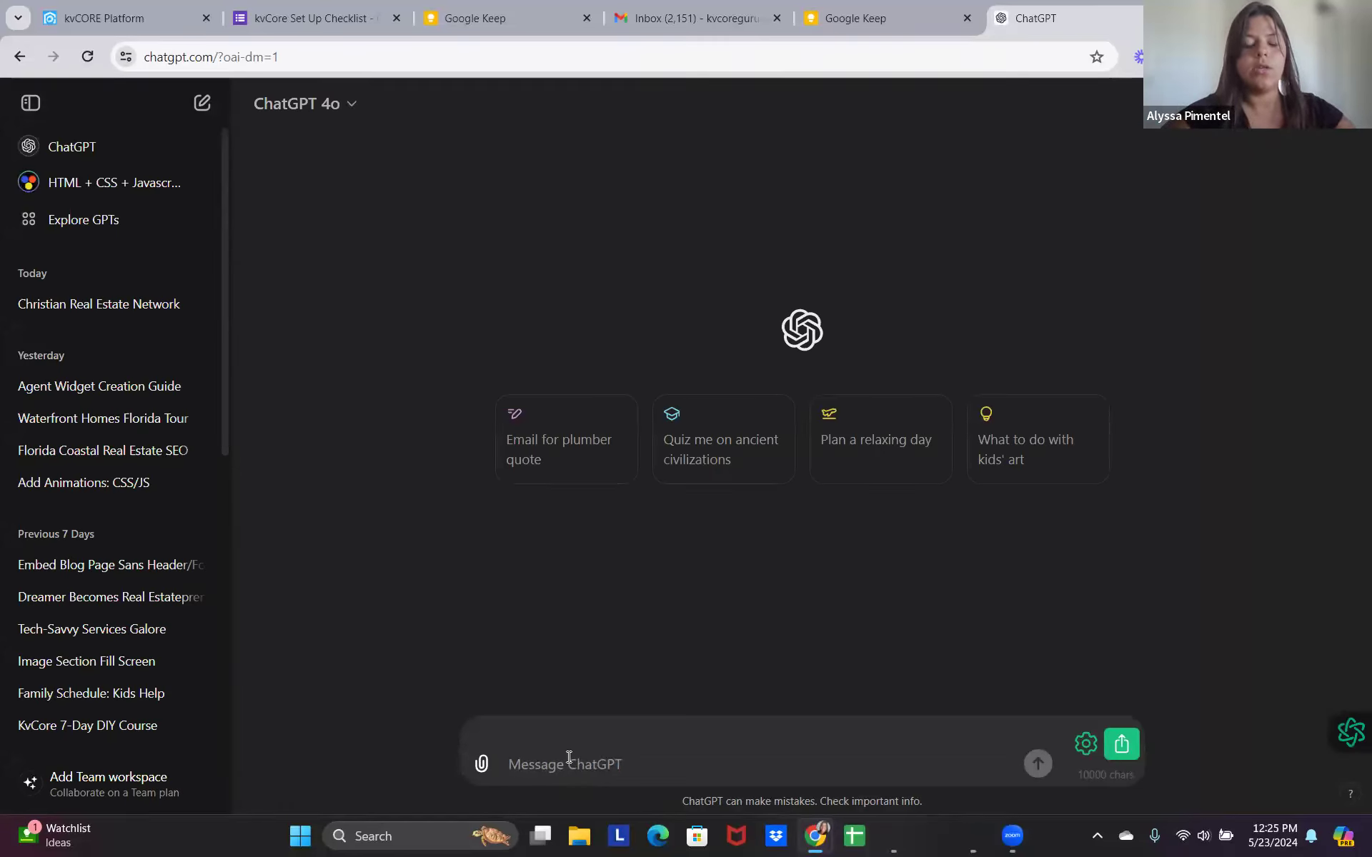
# Ask ChatGPT to "make this message more of intro message -", followed by the copied email text.
pyautogui.write('make this m')
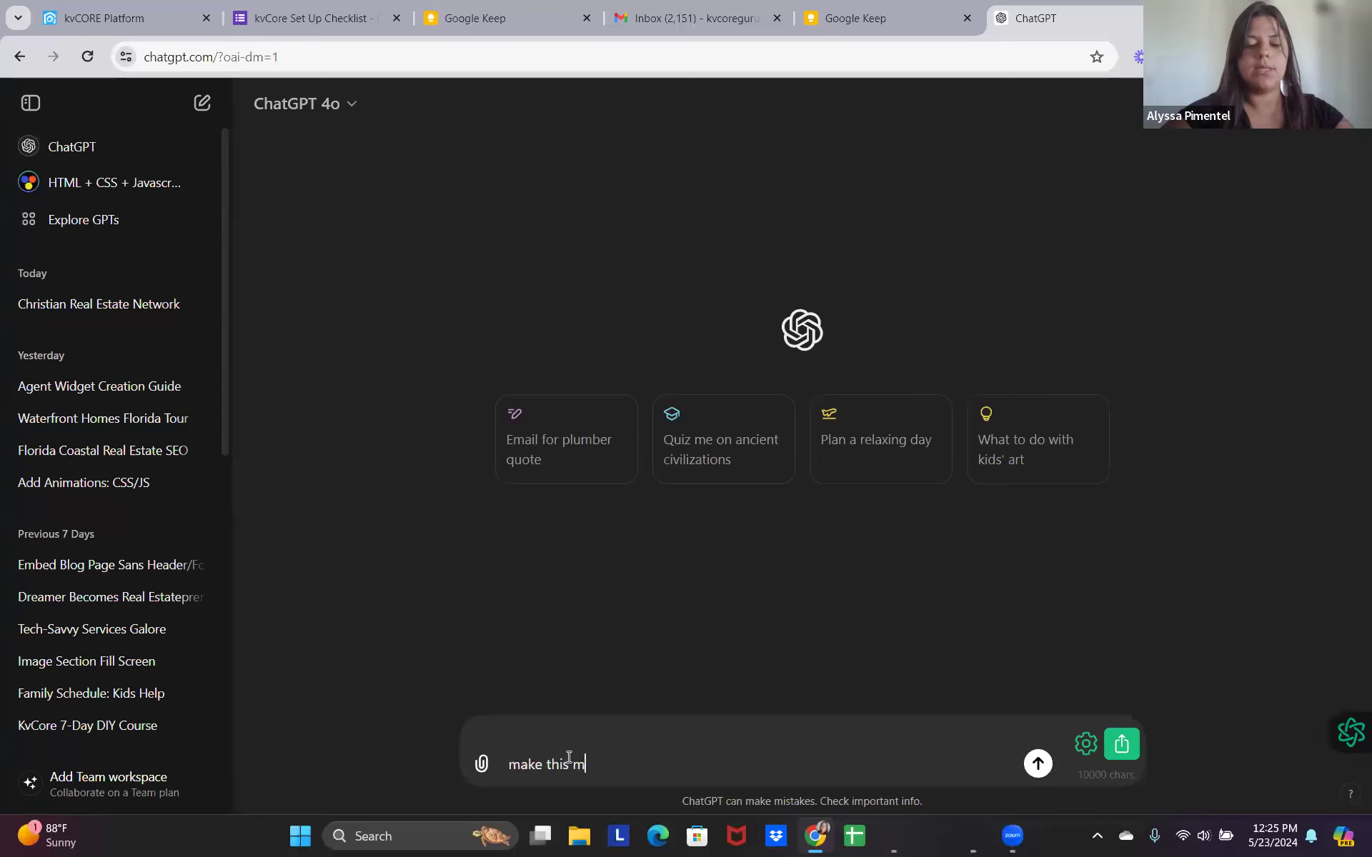
pyautogui.write('essage ')
pyautogui.write('more of intro mes')
pyautogui.write('age')
pyautogui.press('BackSpace')
pyautogui.press('BackSpace')
pyautogui.press('BackSpace')
pyautogui.press('BackSpace')
pyautogui.write('sage -')
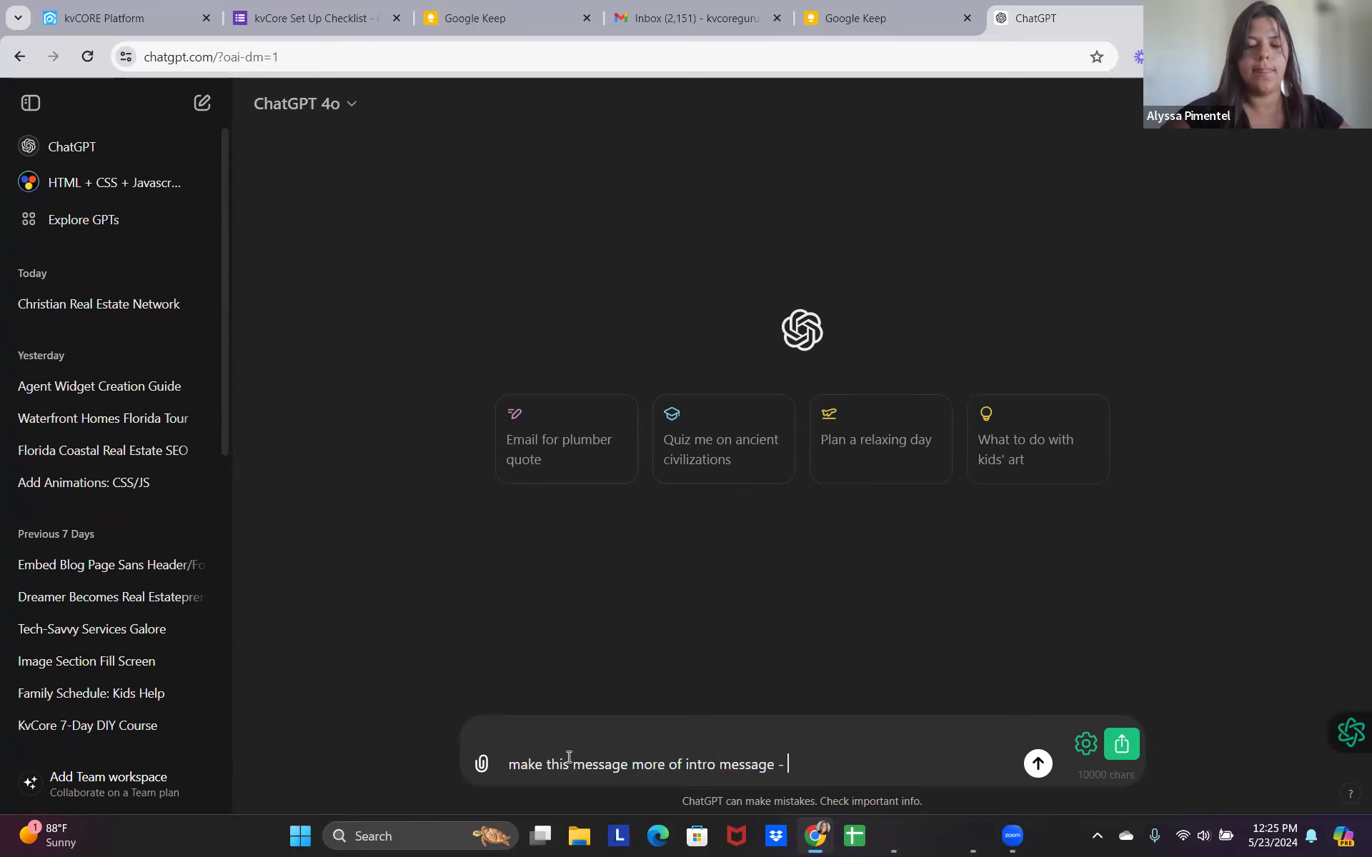
pyautogui.hotkey('ctrl', 'v')
pyautogui.press('Return')
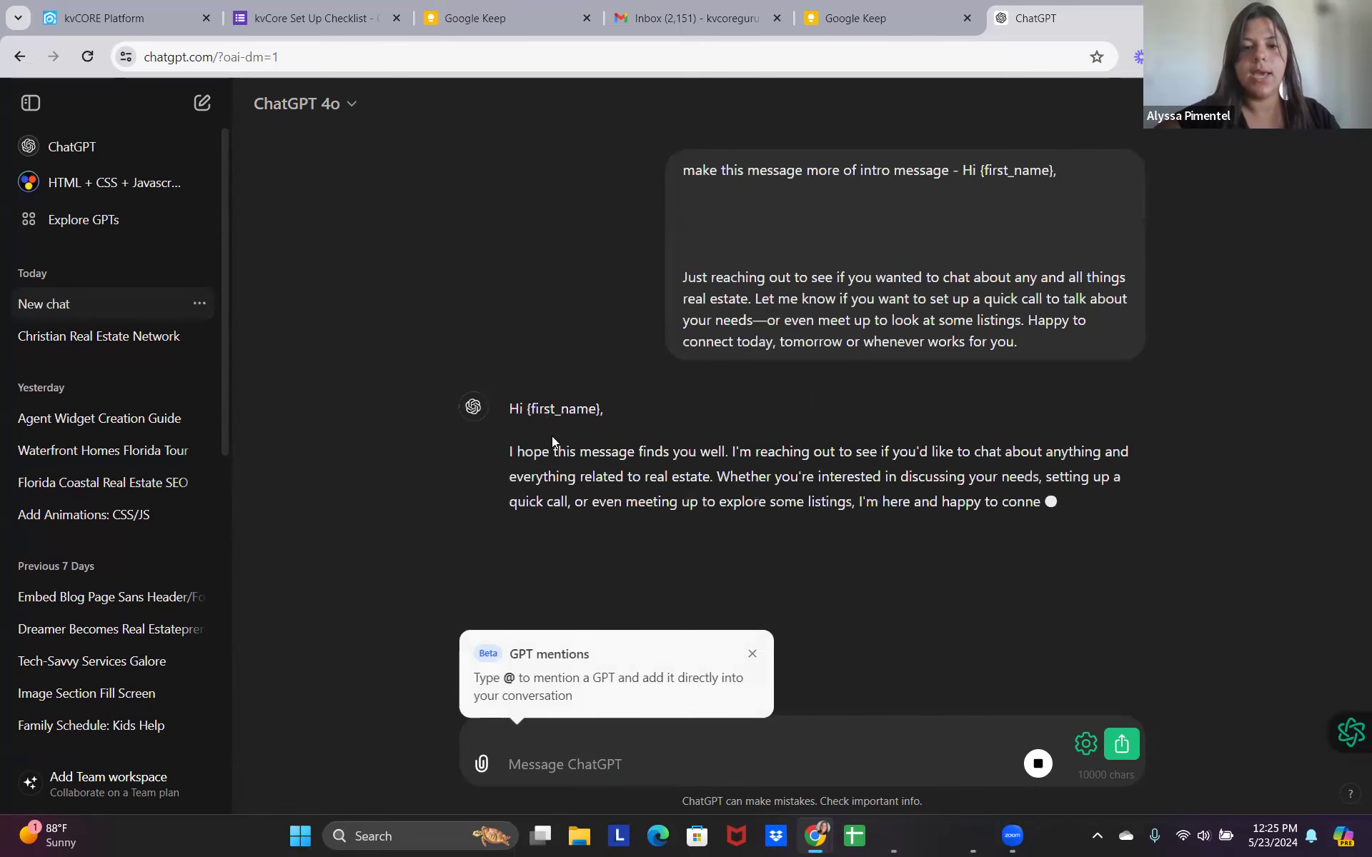
# Ask ChatGPT to "introduce me as a local realtor" in the rewritten message.
pyautogui.moveTo(552, 447); pyautogui.dragTo(607, 442)
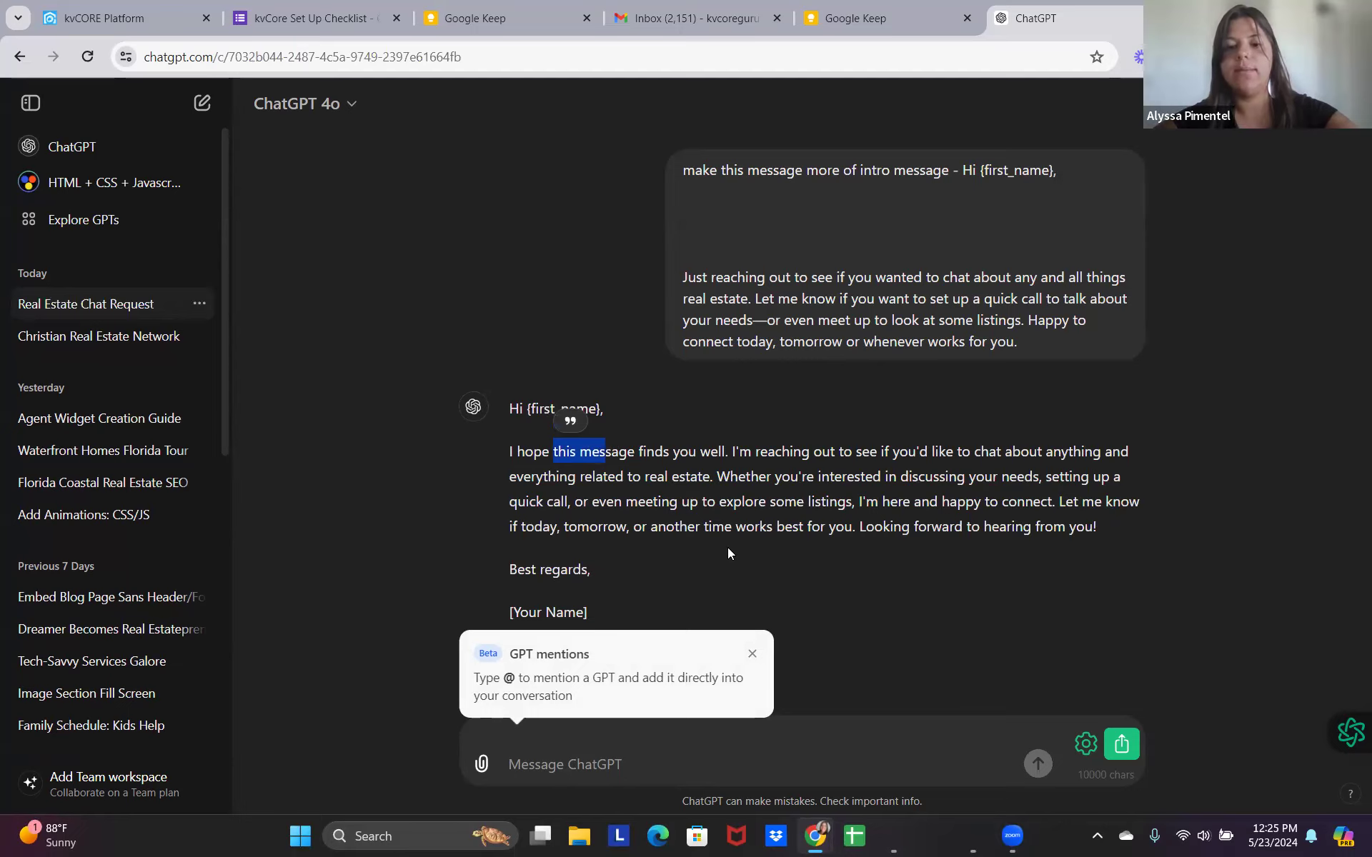
pyautogui.click(655, 740)
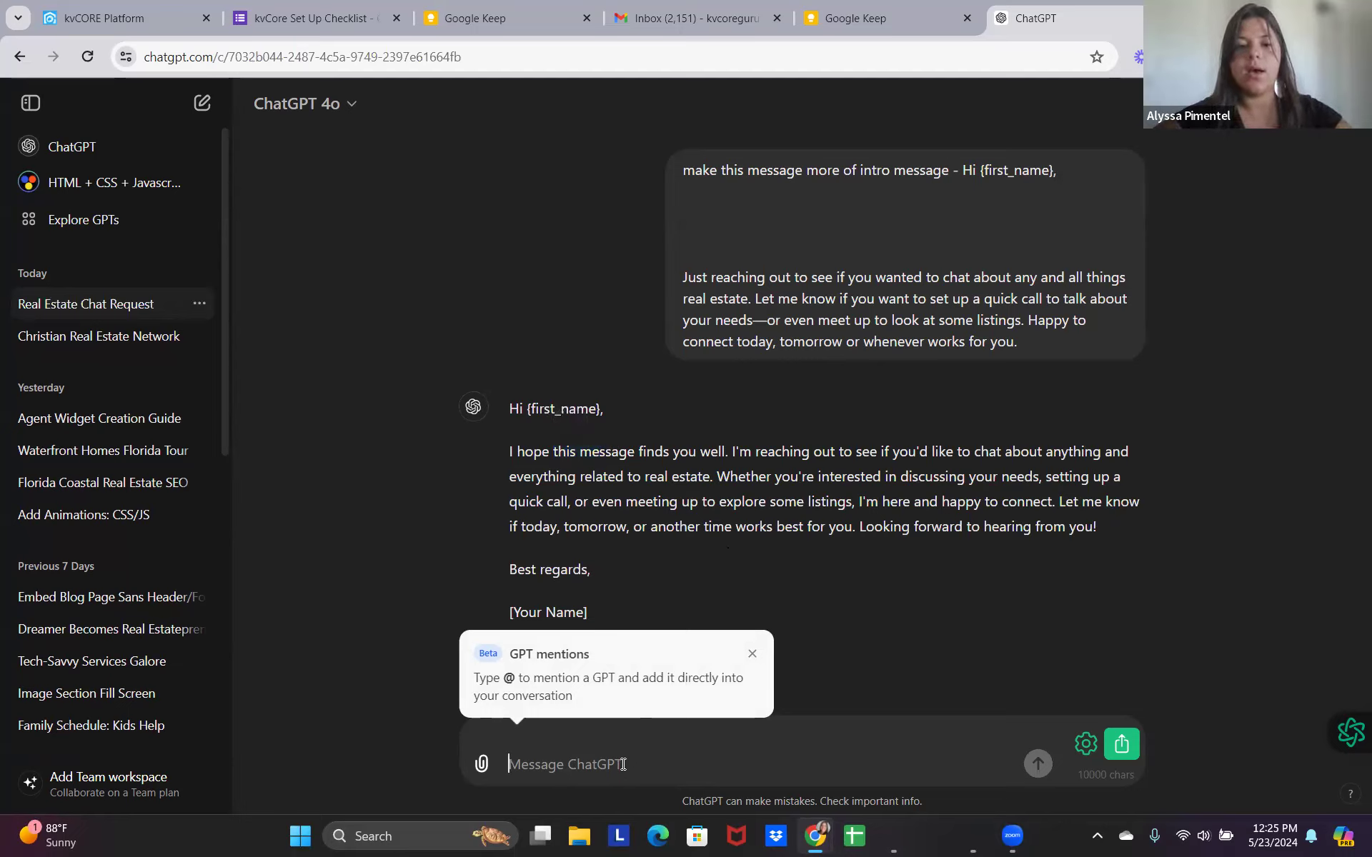
pyautogui.write('intro')
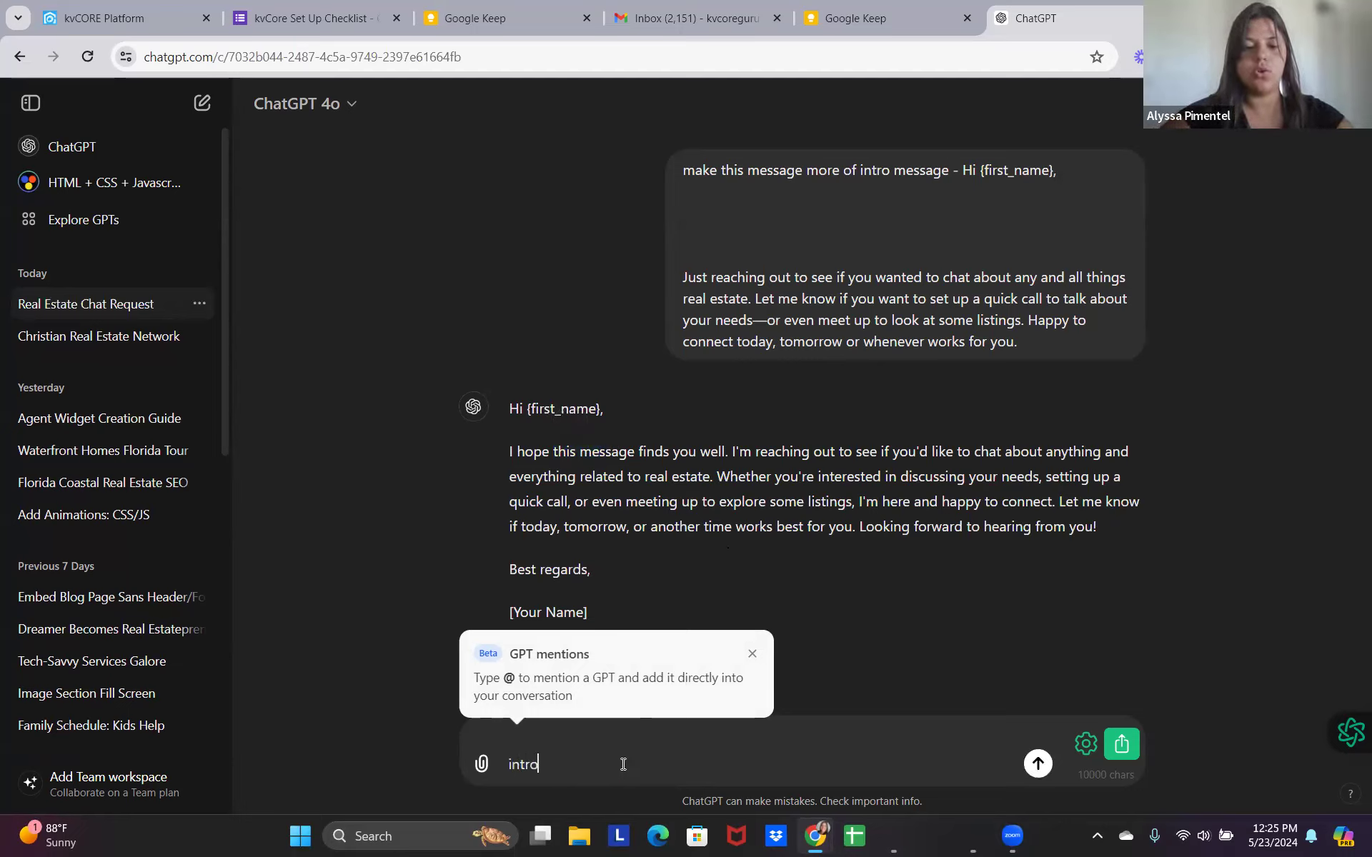
pyautogui.write('duce me as a local realtor')
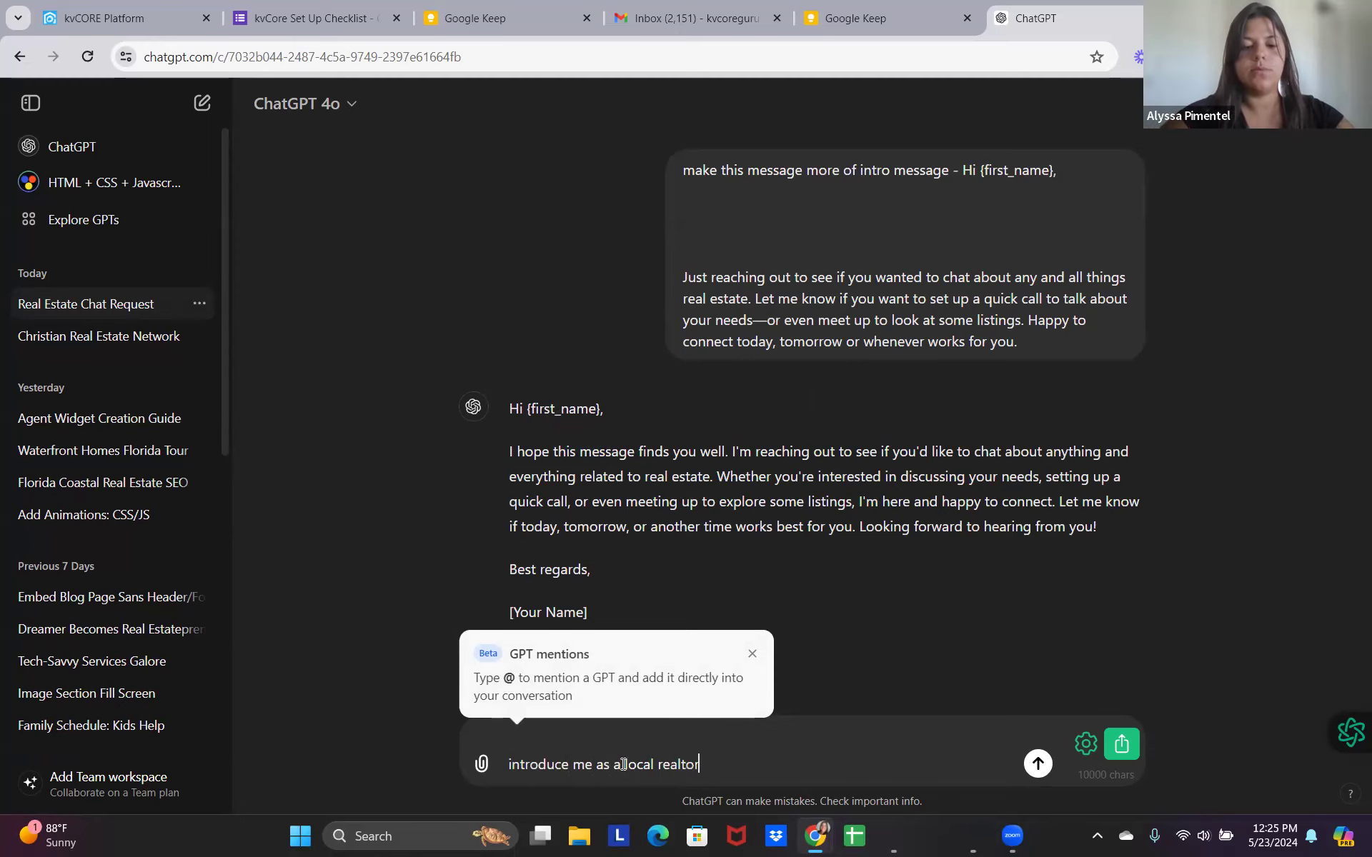
pyautogui.press('Return')
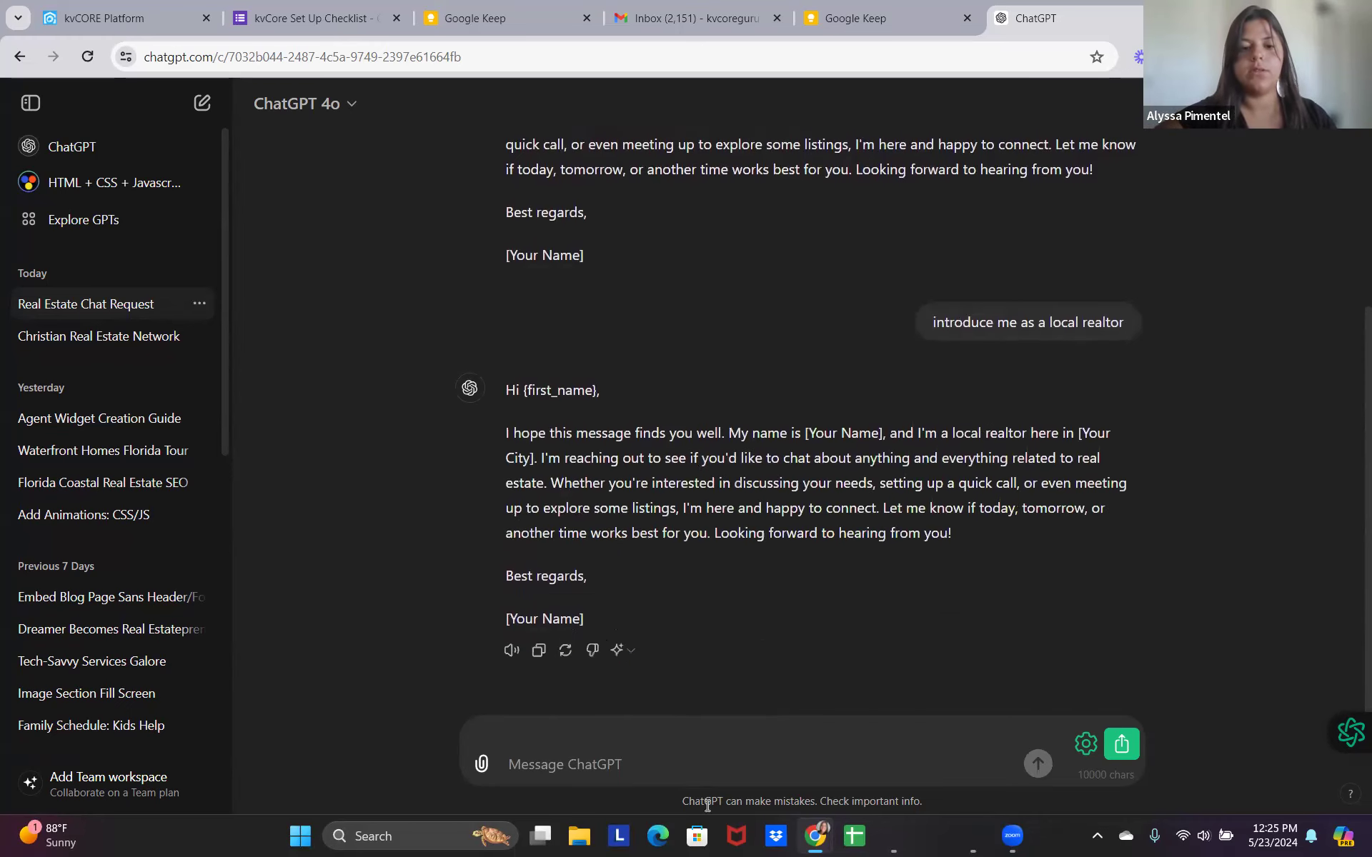
# Copy ChatGPT's latest reply, replace the email text block's content with it in kvCORE, and delete the closing [Your Name] line.
pyautogui.click(539, 650)
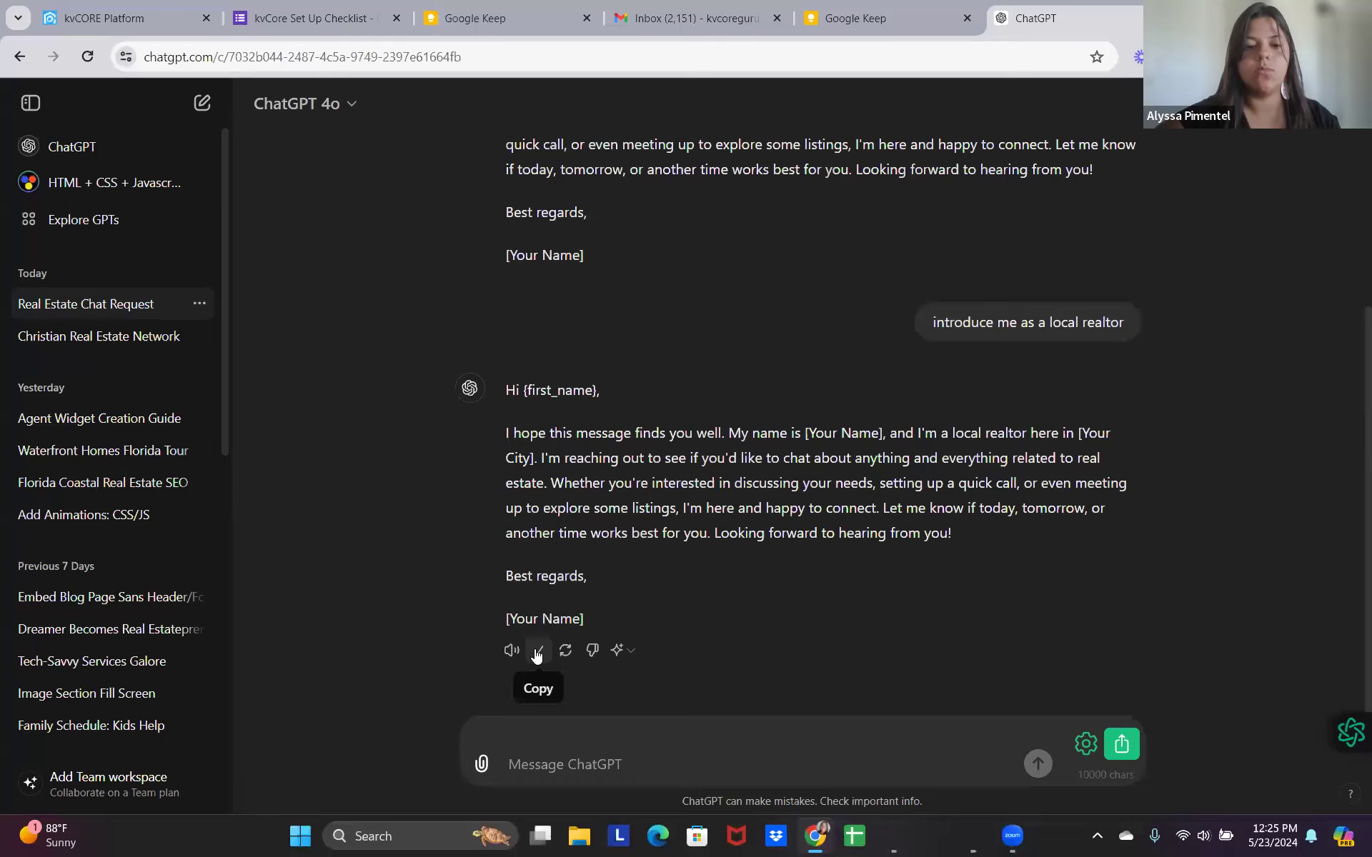
pyautogui.click(138, 6)
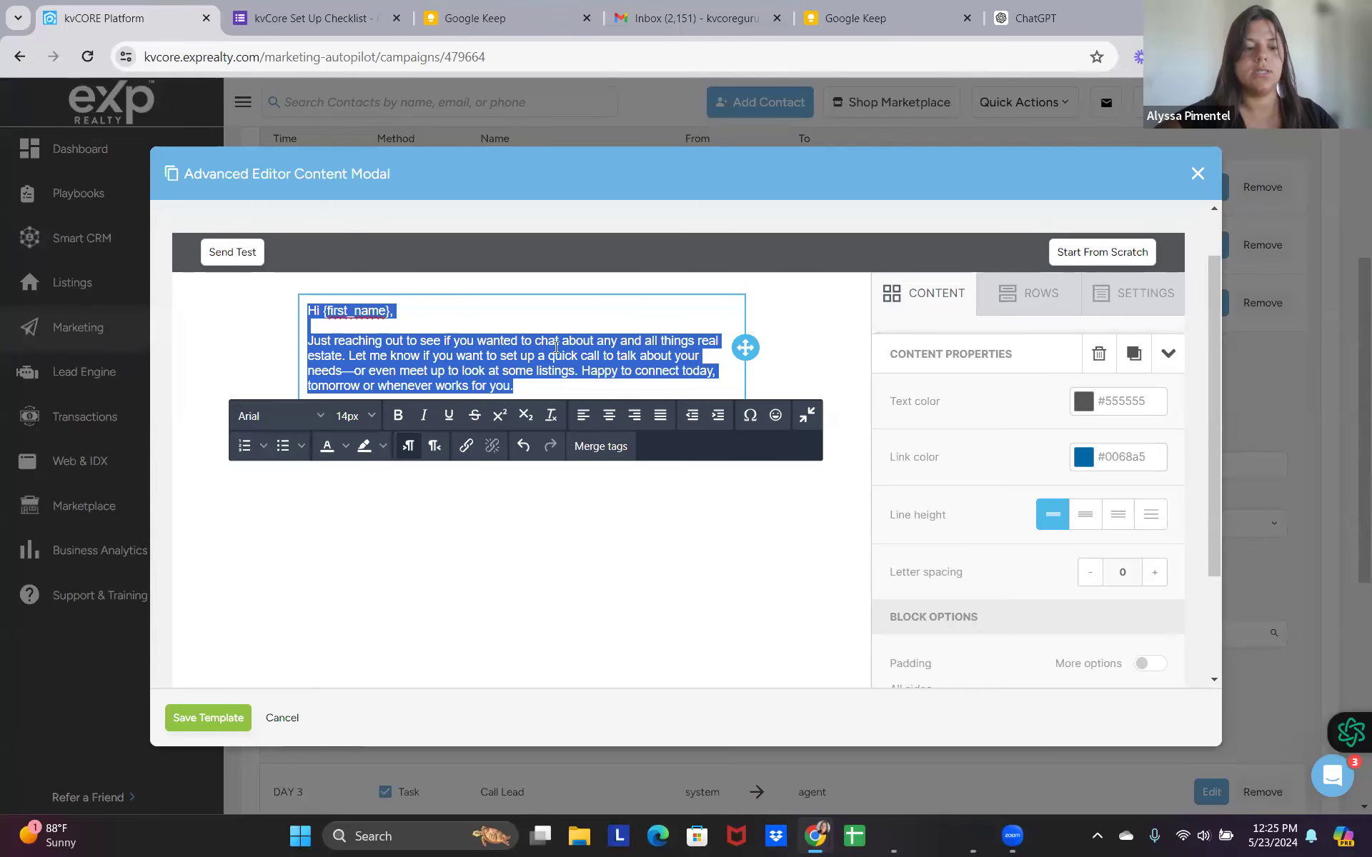
pyautogui.hotkey('ctrl', 'v')
pyautogui.tripleClick(405, 489)
pyautogui.press('BackSpace')
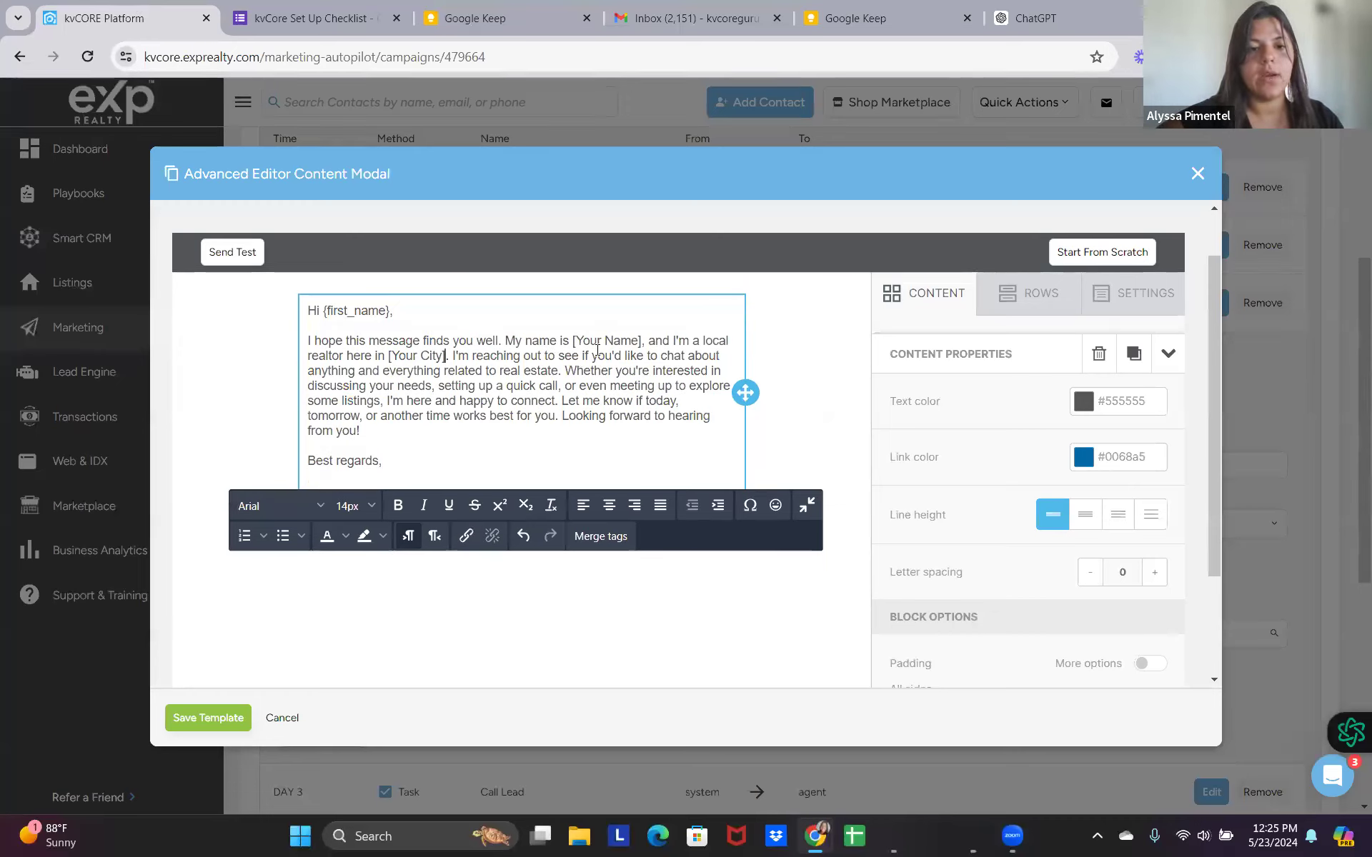
# Replace the [Your Name] placeholder in the message body with the Agent Full Name merge tag.
pyautogui.moveTo(641, 340); pyautogui.dragTo(571, 340)
pyautogui.moveTo(393, 311); pyautogui.dragTo(323, 317)
pyautogui.moveTo(642, 341); pyautogui.dragTo(574, 341)
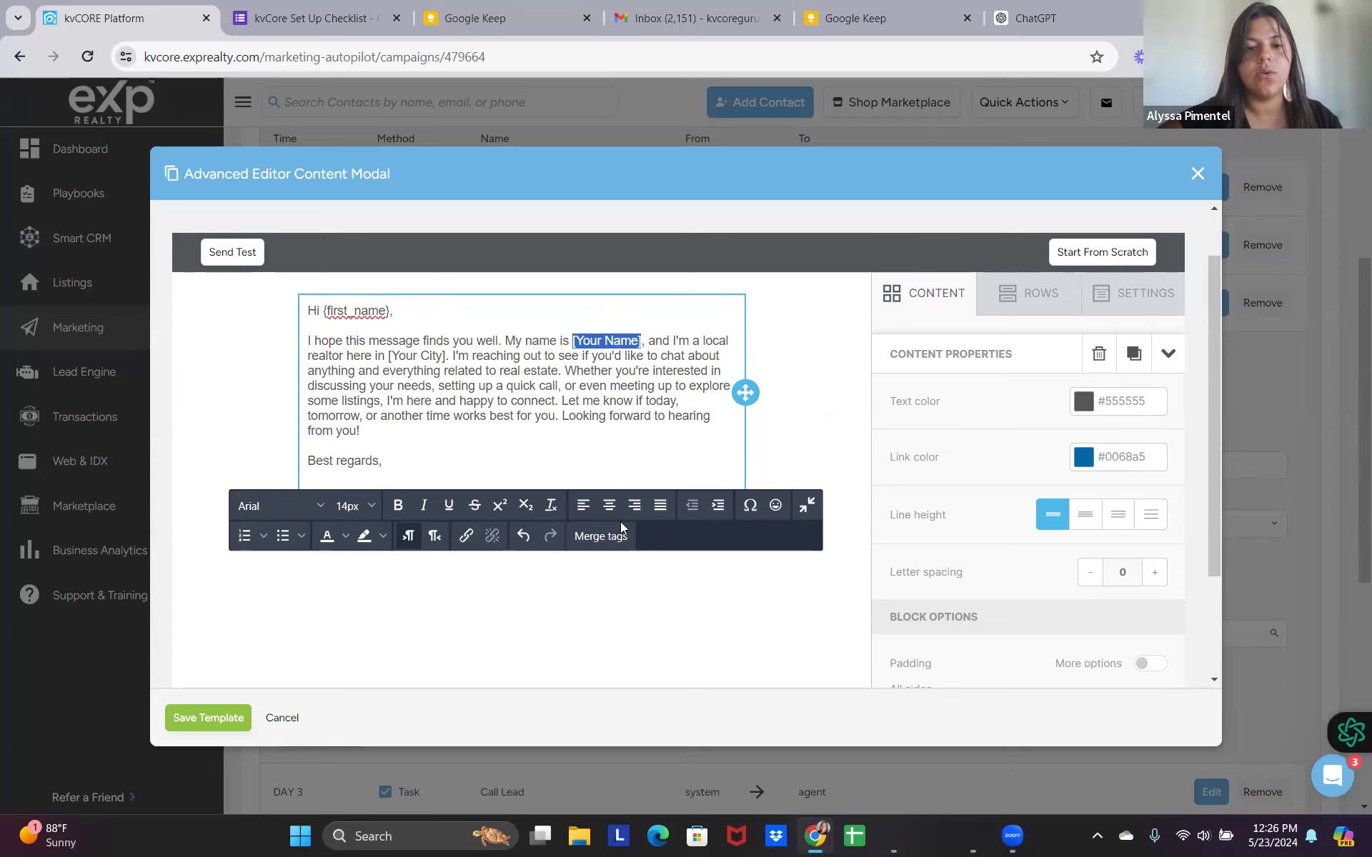
pyautogui.click(608, 546)
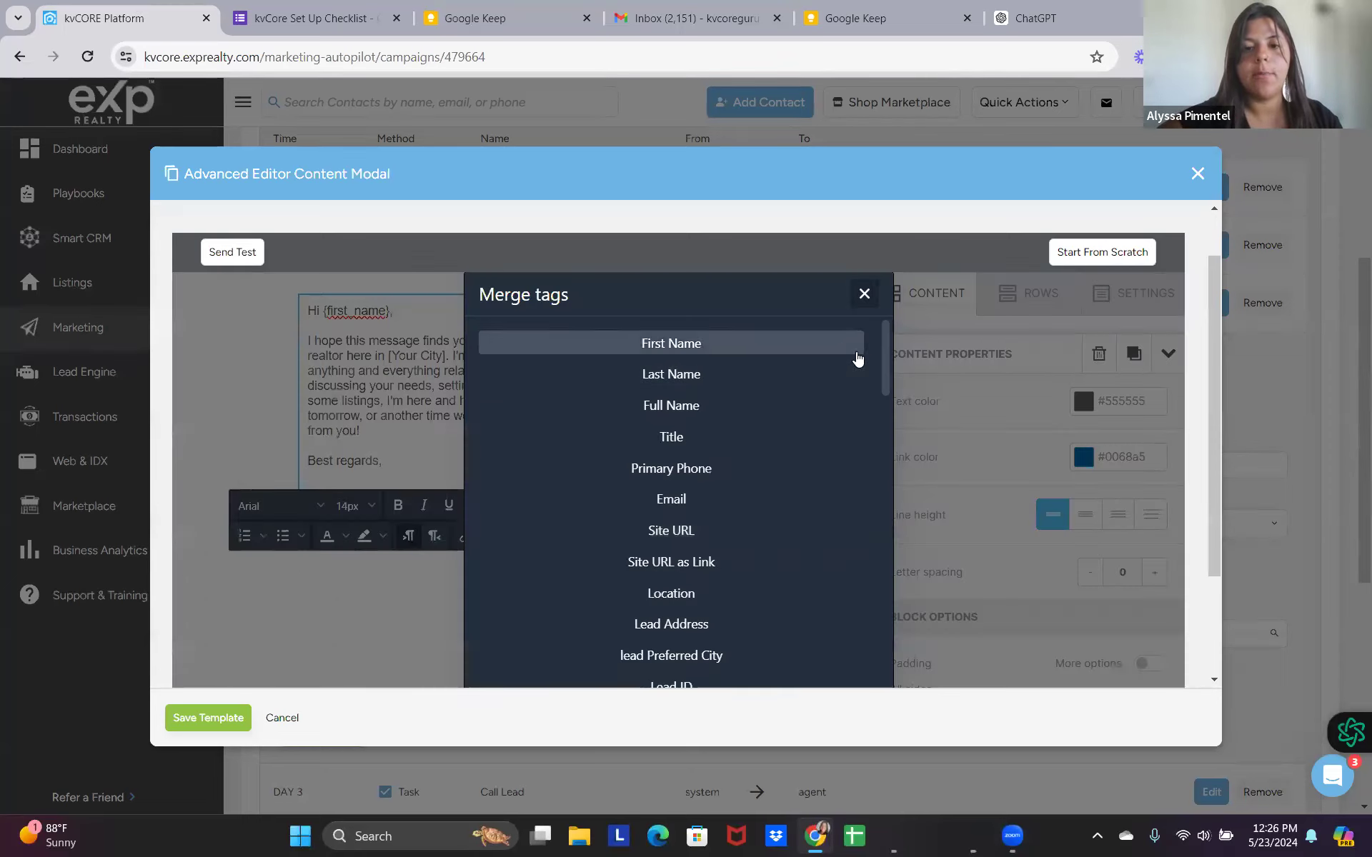
pyautogui.moveTo(885, 343); pyautogui.dragTo(892, 381)
pyautogui.moveTo(887, 426); pyautogui.dragTo(883, 419)
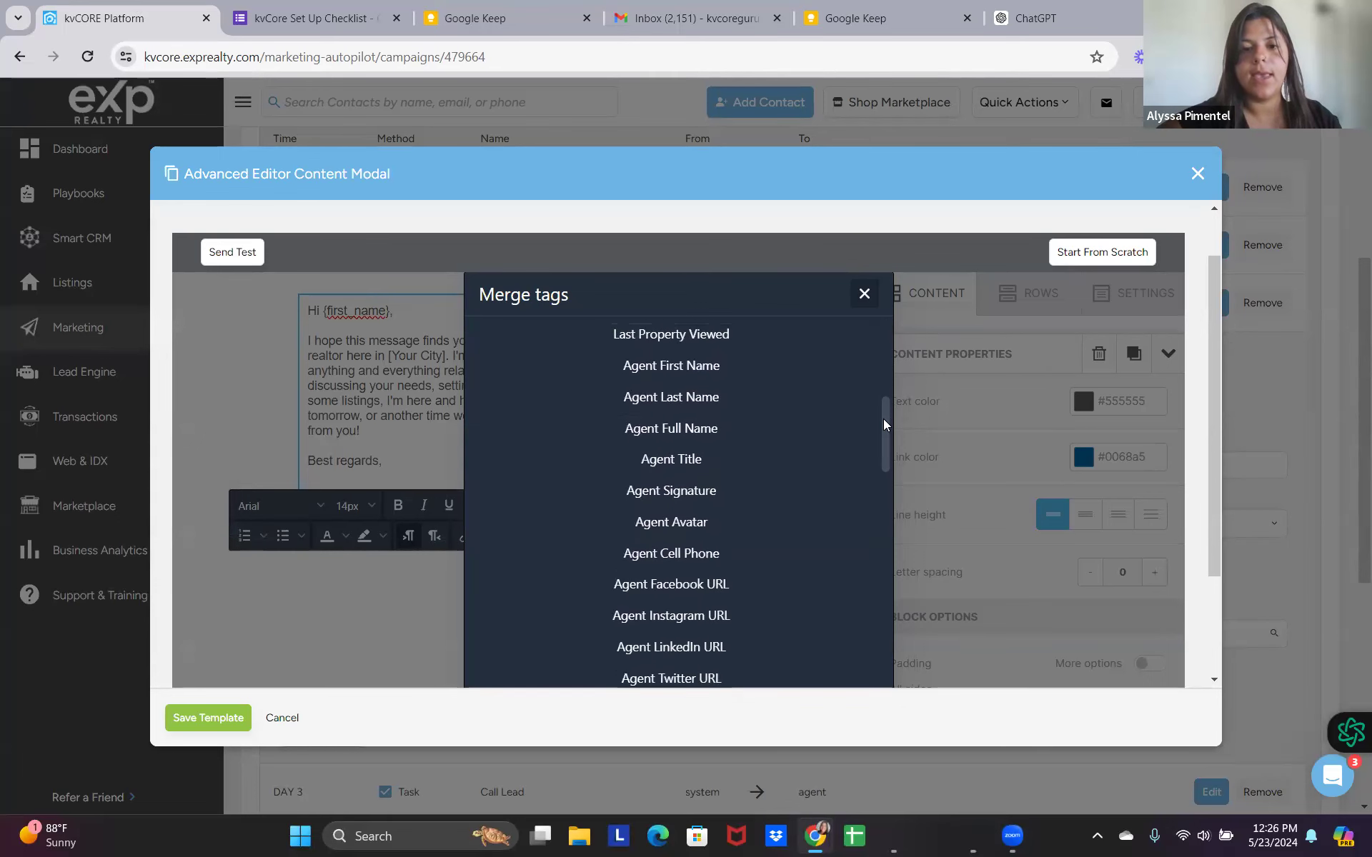
pyautogui.click(729, 426)
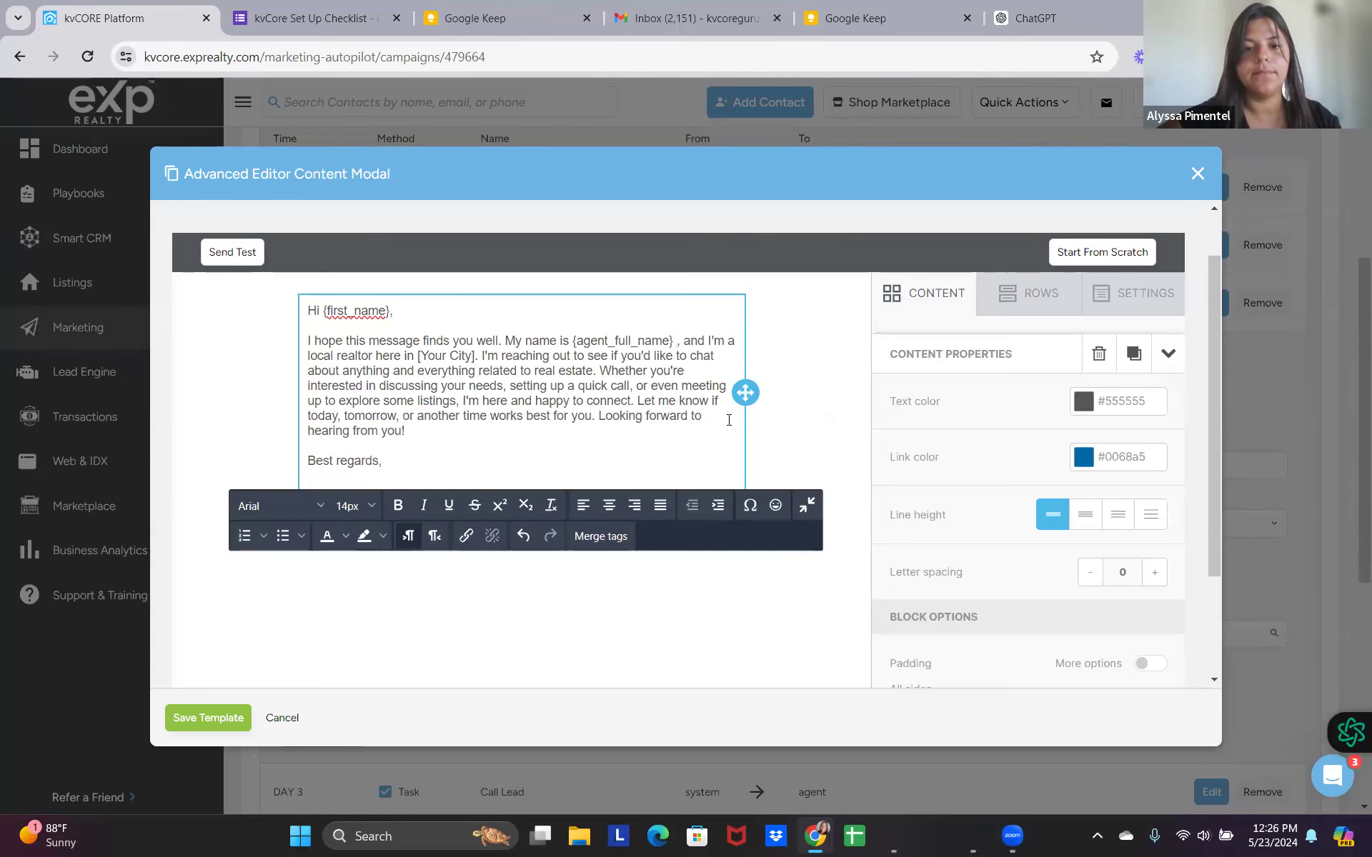
# Replace the [Your City] placeholder in the message body with the State/Province merge tag.
pyautogui.moveTo(477, 359); pyautogui.dragTo(418, 360)
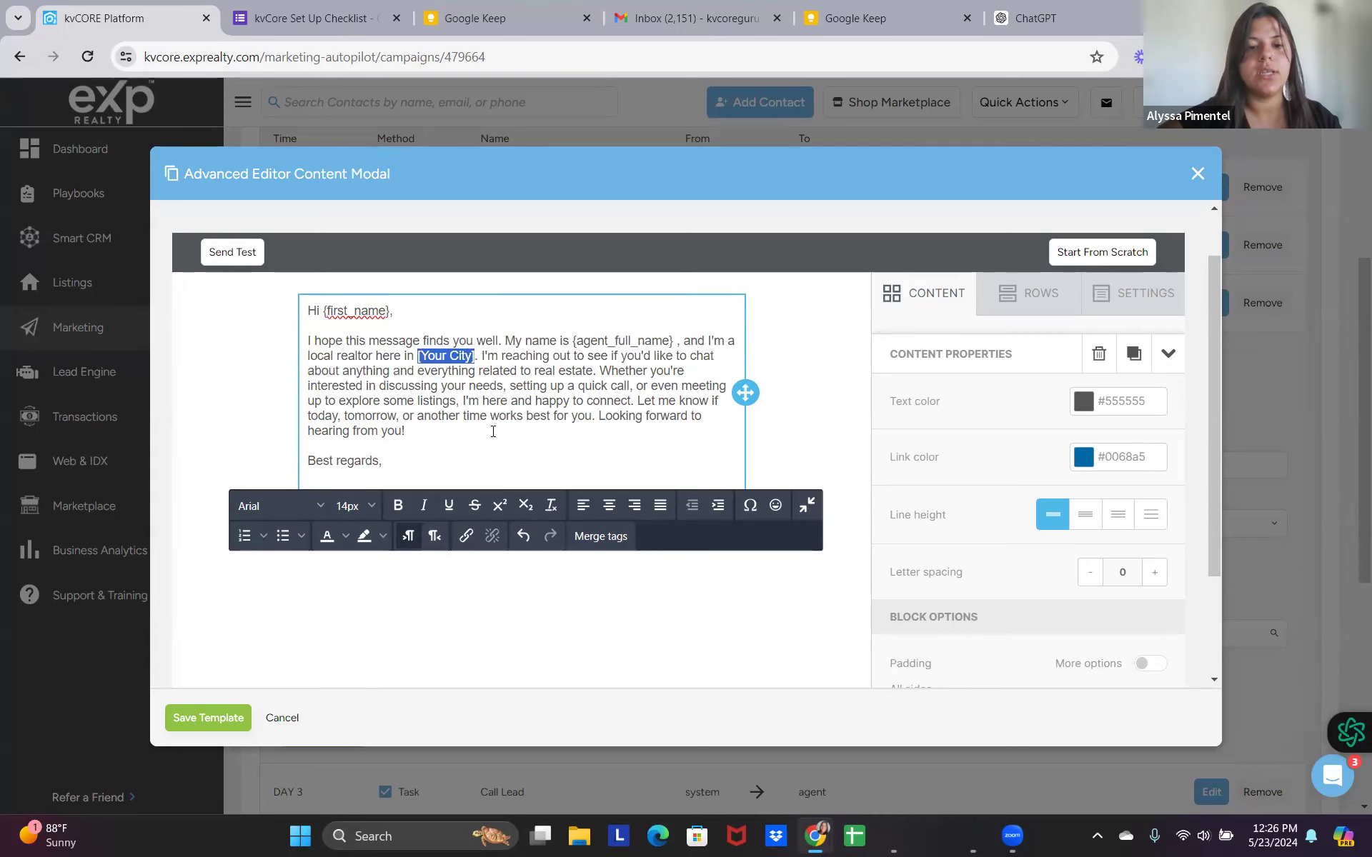
pyautogui.click(597, 537)
pyautogui.moveTo(882, 340); pyautogui.dragTo(903, 569)
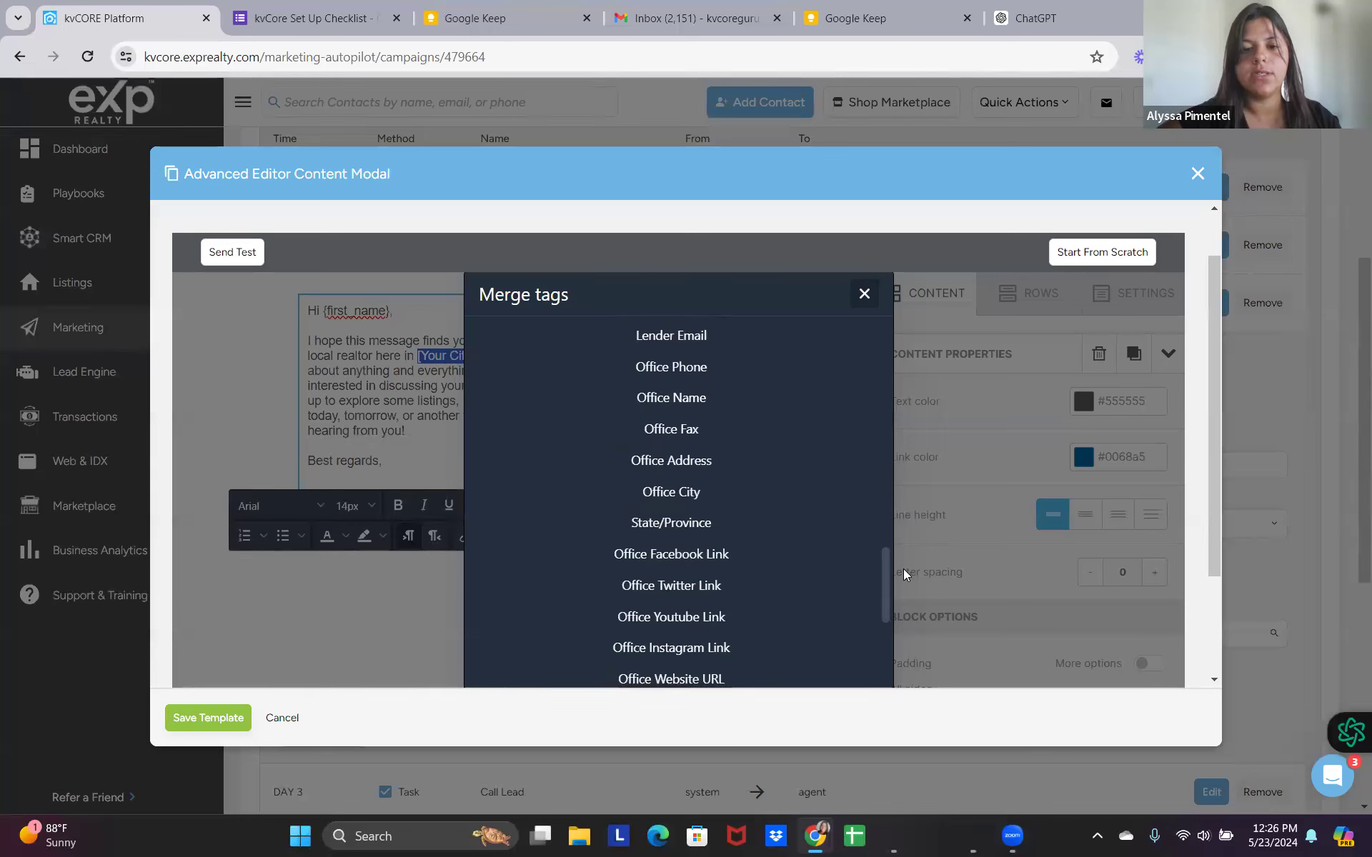
pyautogui.click(707, 523)
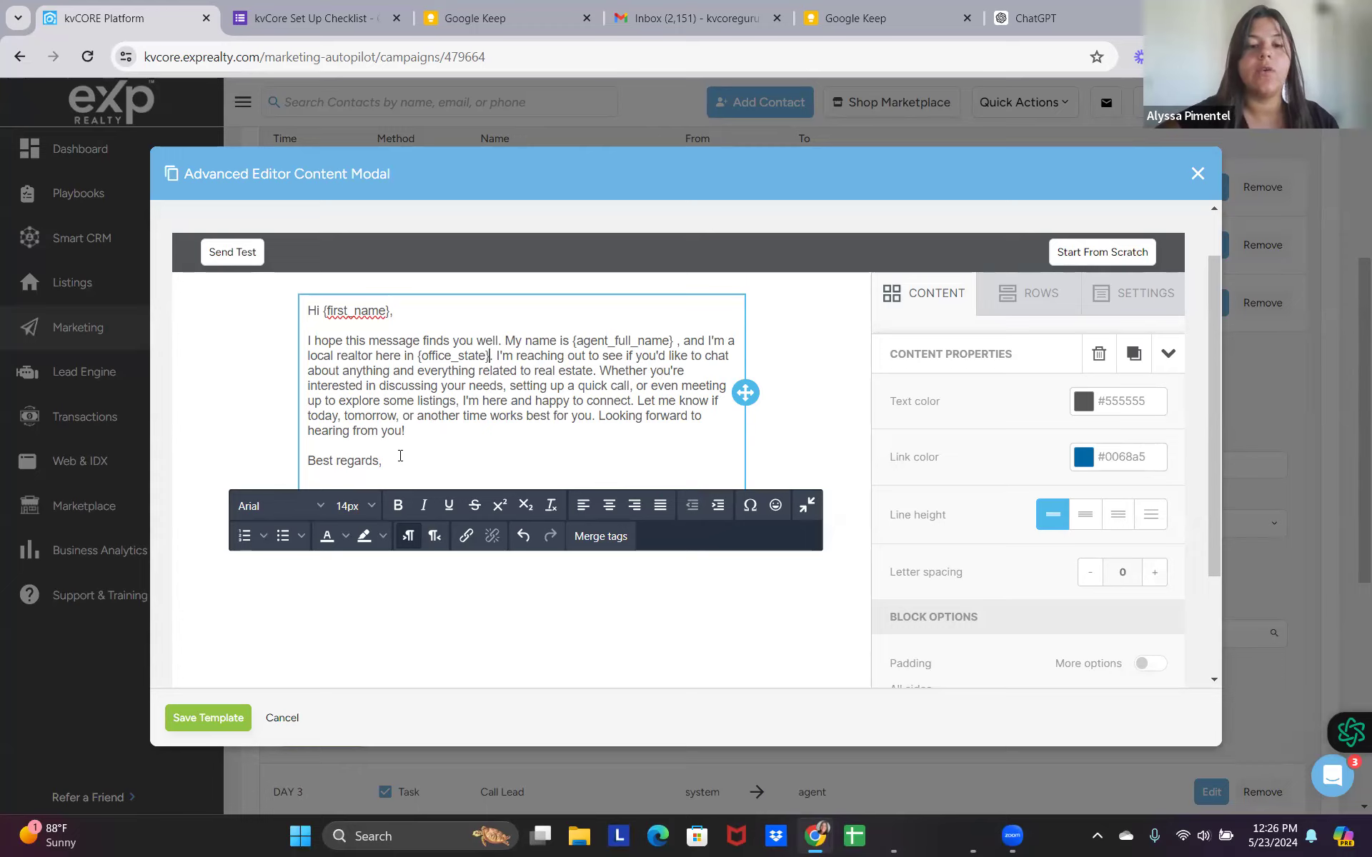
# Delete the "Best regards," sign-off and the blank lines at the end of the message.
pyautogui.moveTo(341, 468); pyautogui.dragTo(308, 455)
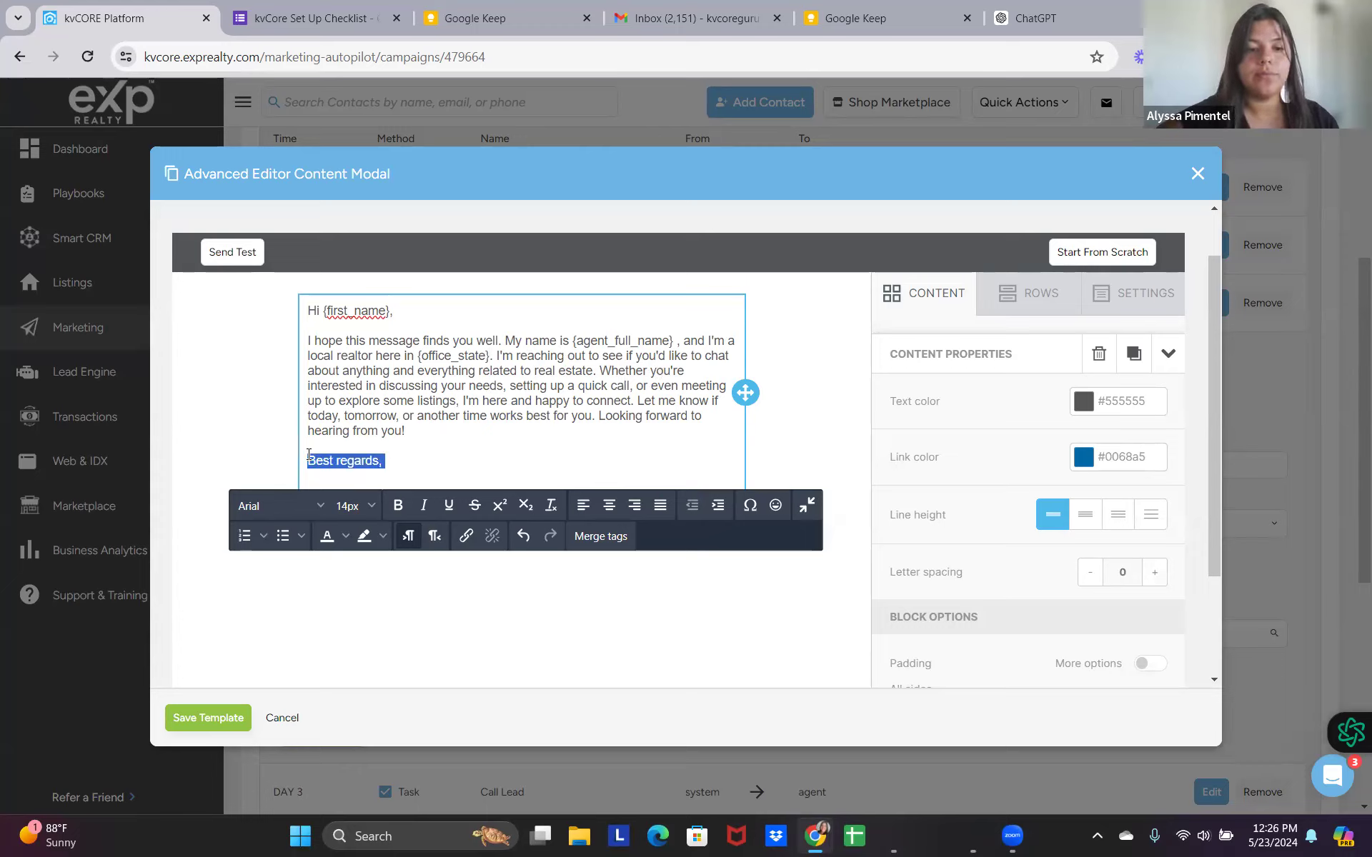
pyautogui.press('BackSpace')
pyautogui.press('BackSpace')
pyautogui.press('BackSpace')
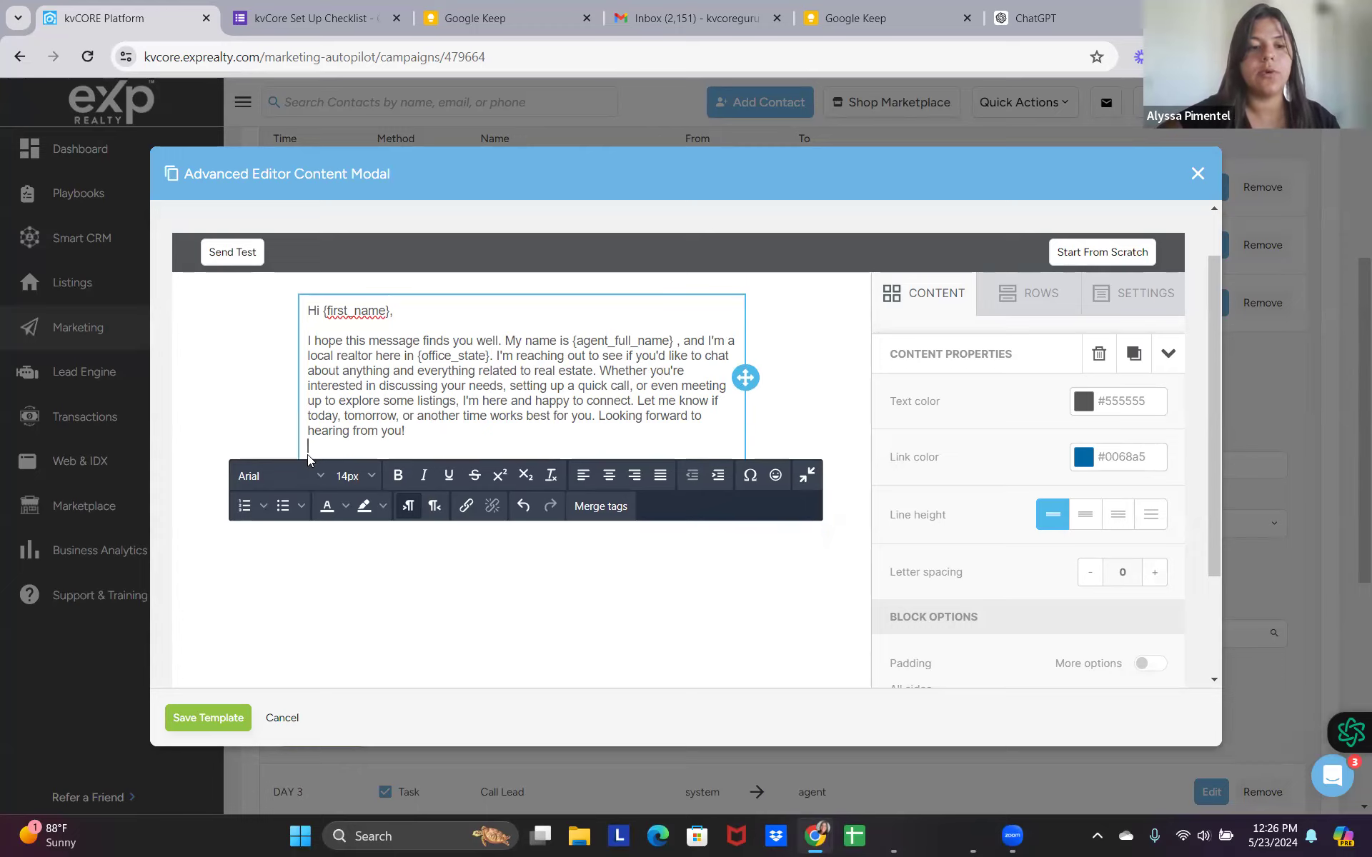
pyautogui.click(259, 677)
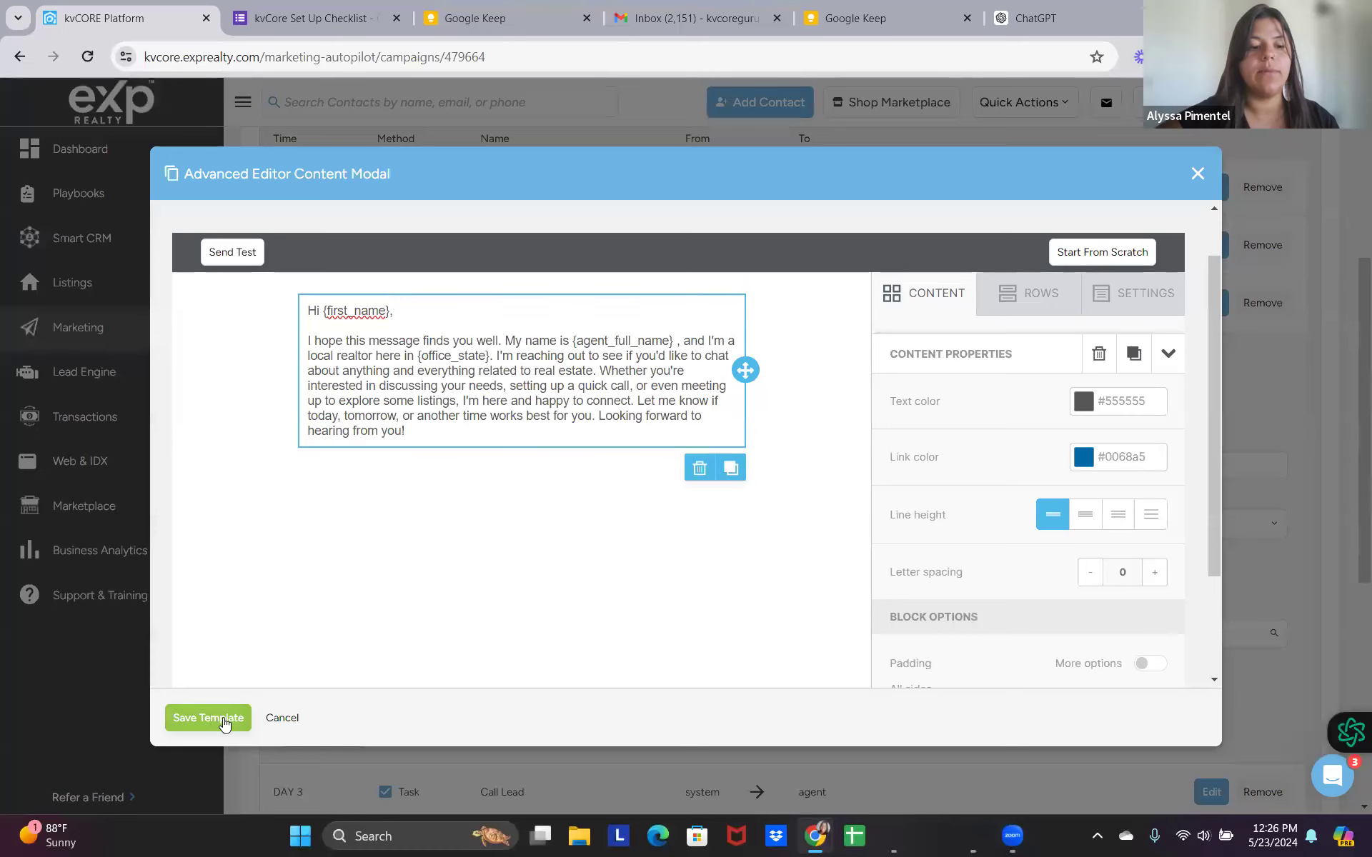
# Add a button block below the message text and label it "Visit My Website".
pyautogui.click(932, 293)
pyautogui.moveTo(1026, 386); pyautogui.dragTo(622, 428)
pyautogui.doubleClick(530, 473)
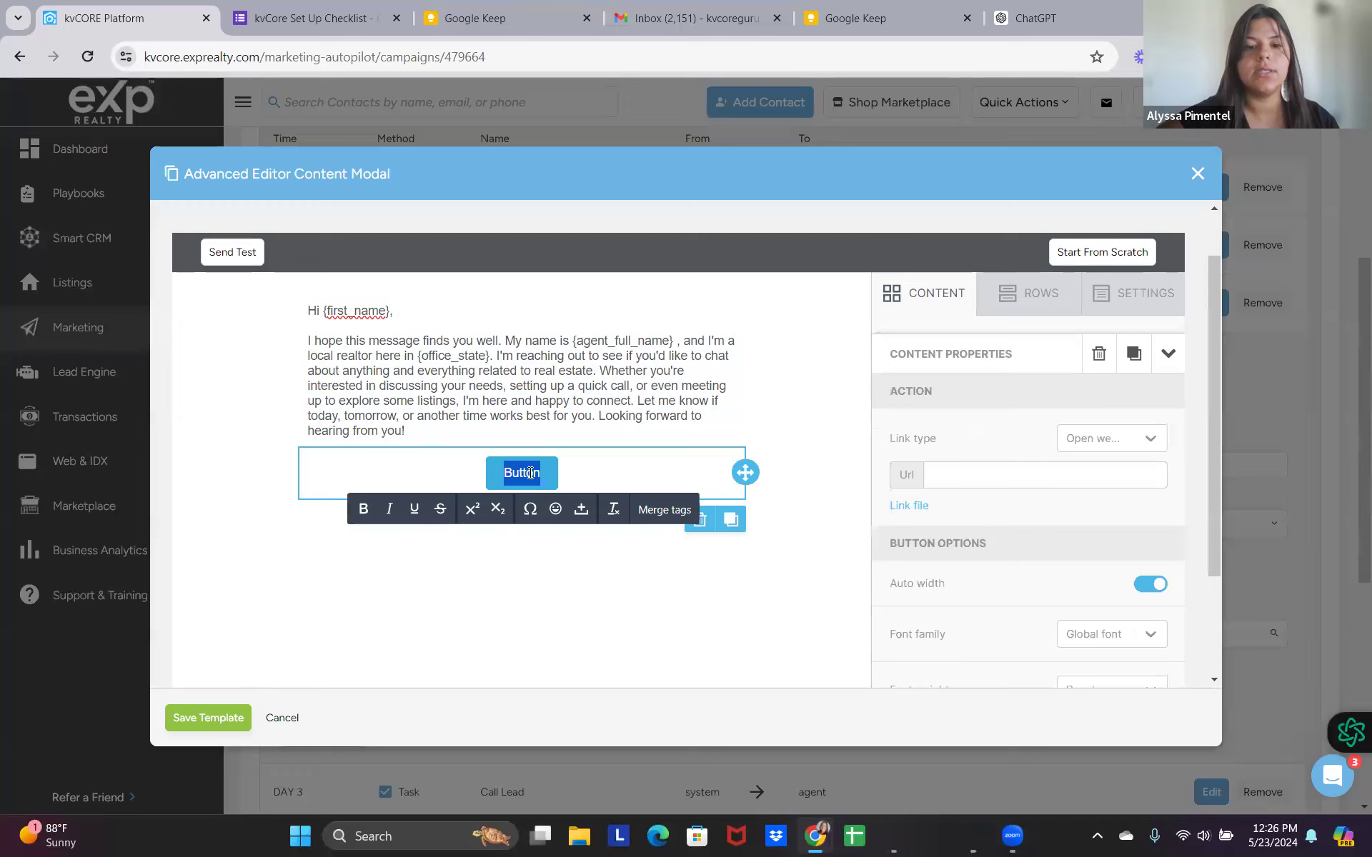
pyautogui.write('Visit My Websie')
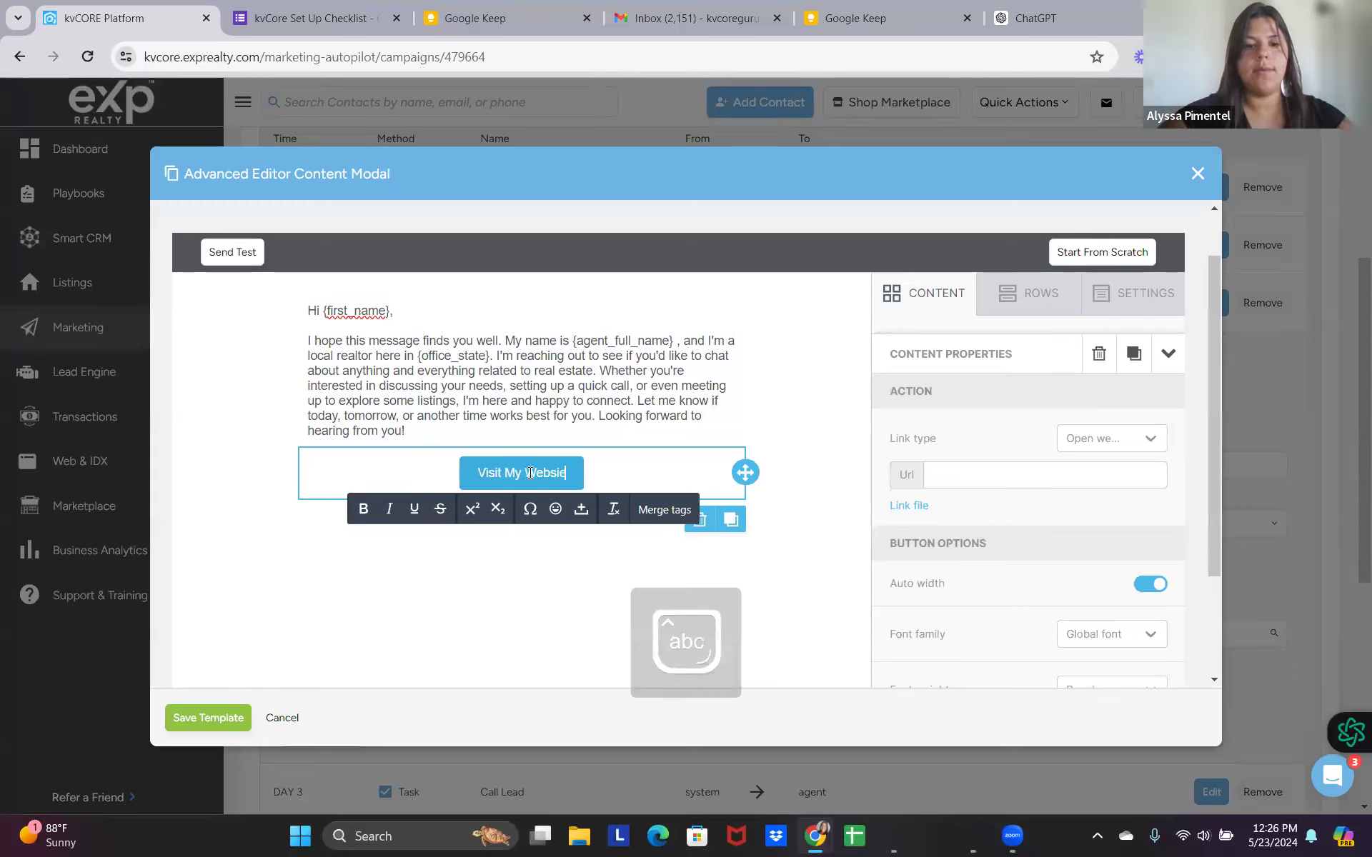
pyautogui.press('BackSpace')
pyautogui.write('te')
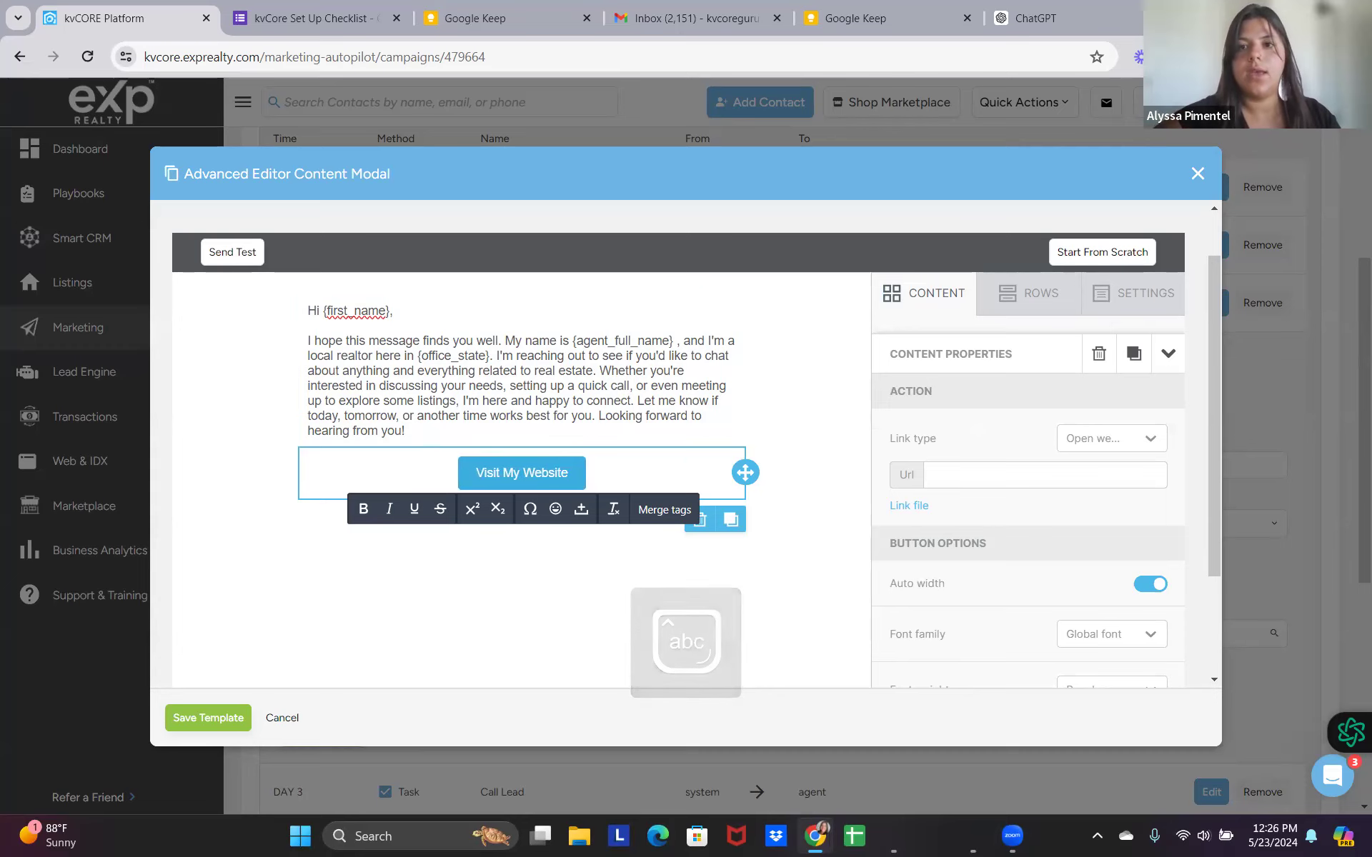
# Open the agent's eXp Realty website in a new browser tab and set its base address as the button's link URL in kvCORE.
pyautogui.hotkey('ctrl', 't')
pyautogui.write('chr')
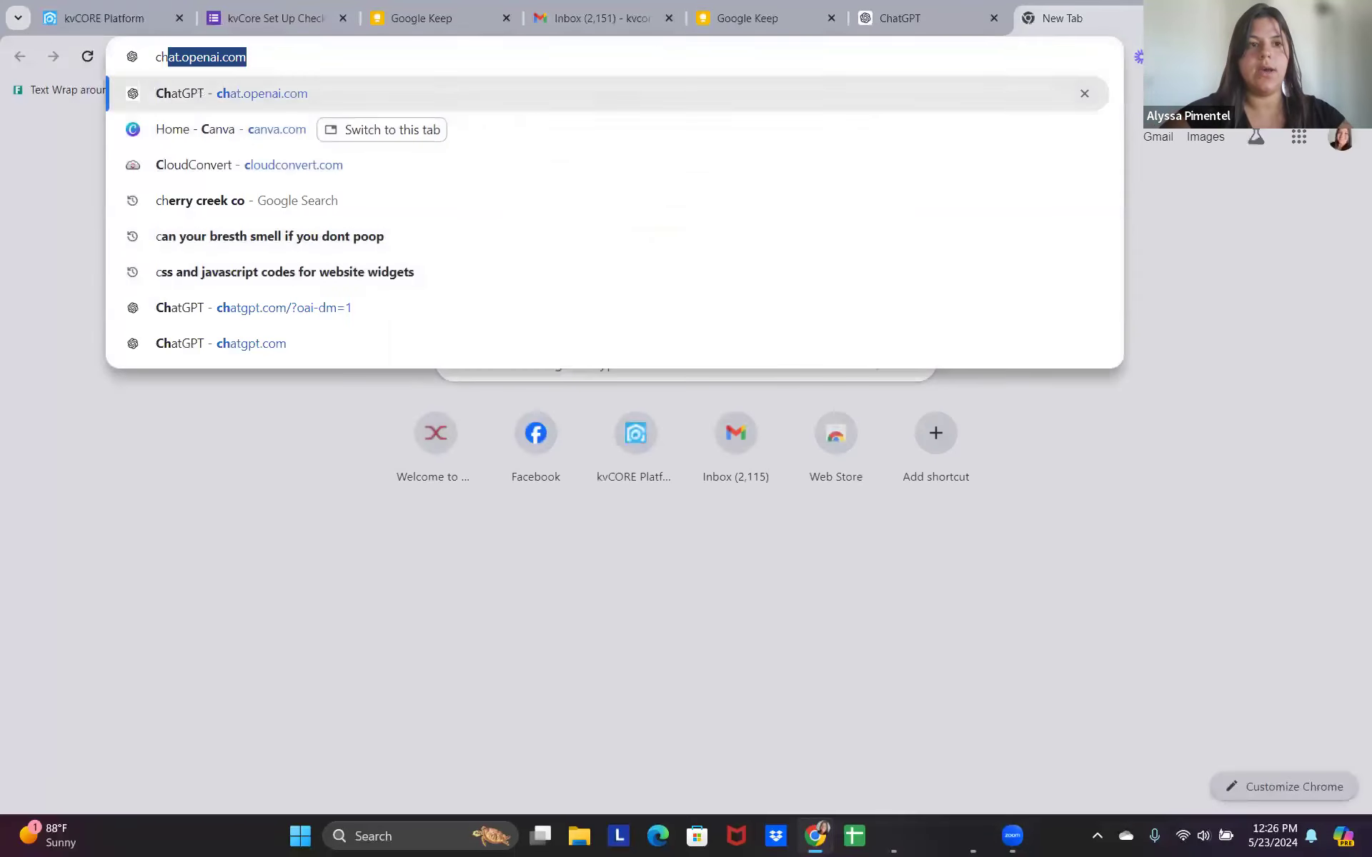
pyautogui.press('Return')
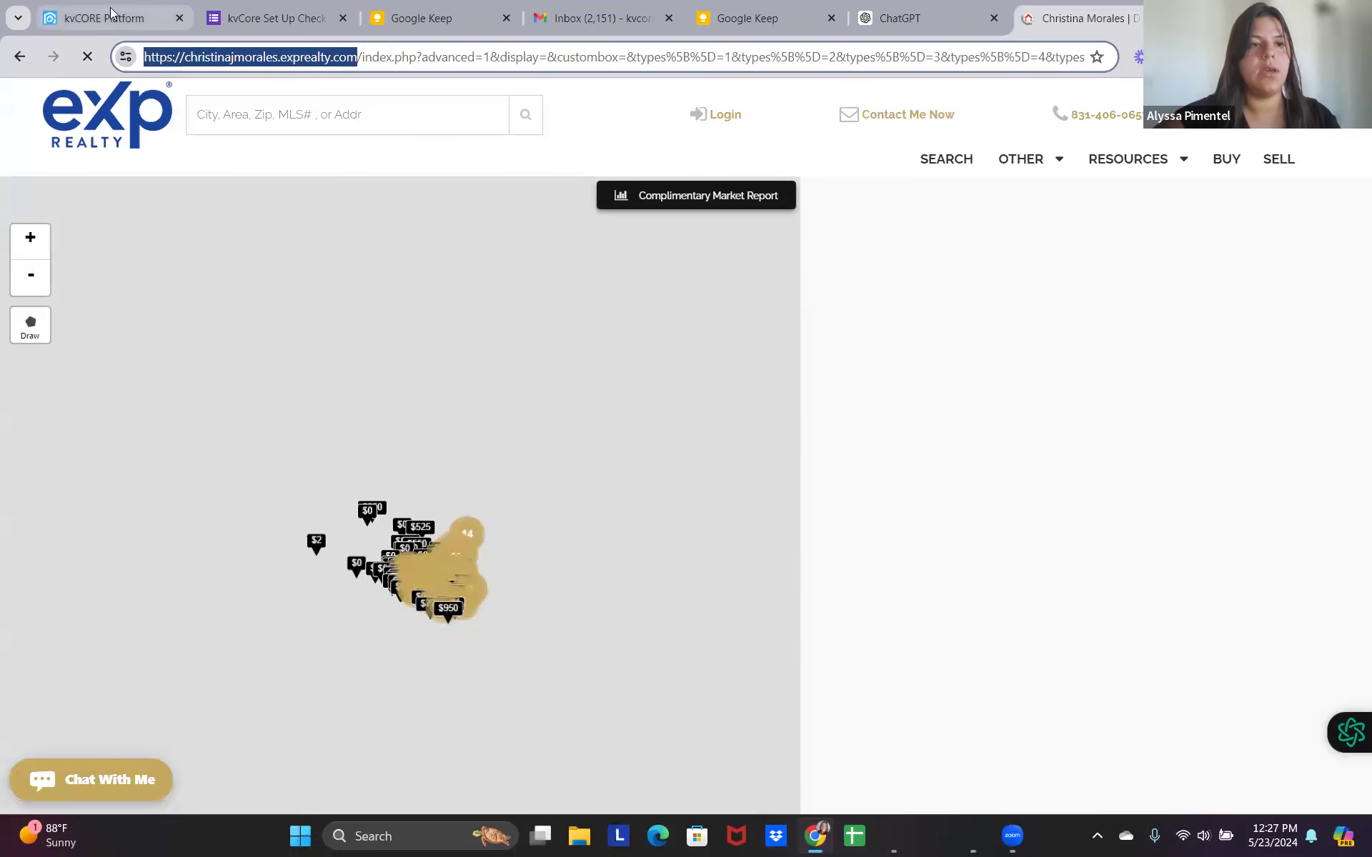
pyautogui.click(104, 18)
pyautogui.click(1051, 475)
pyautogui.hotkey('ctrl', 'v')
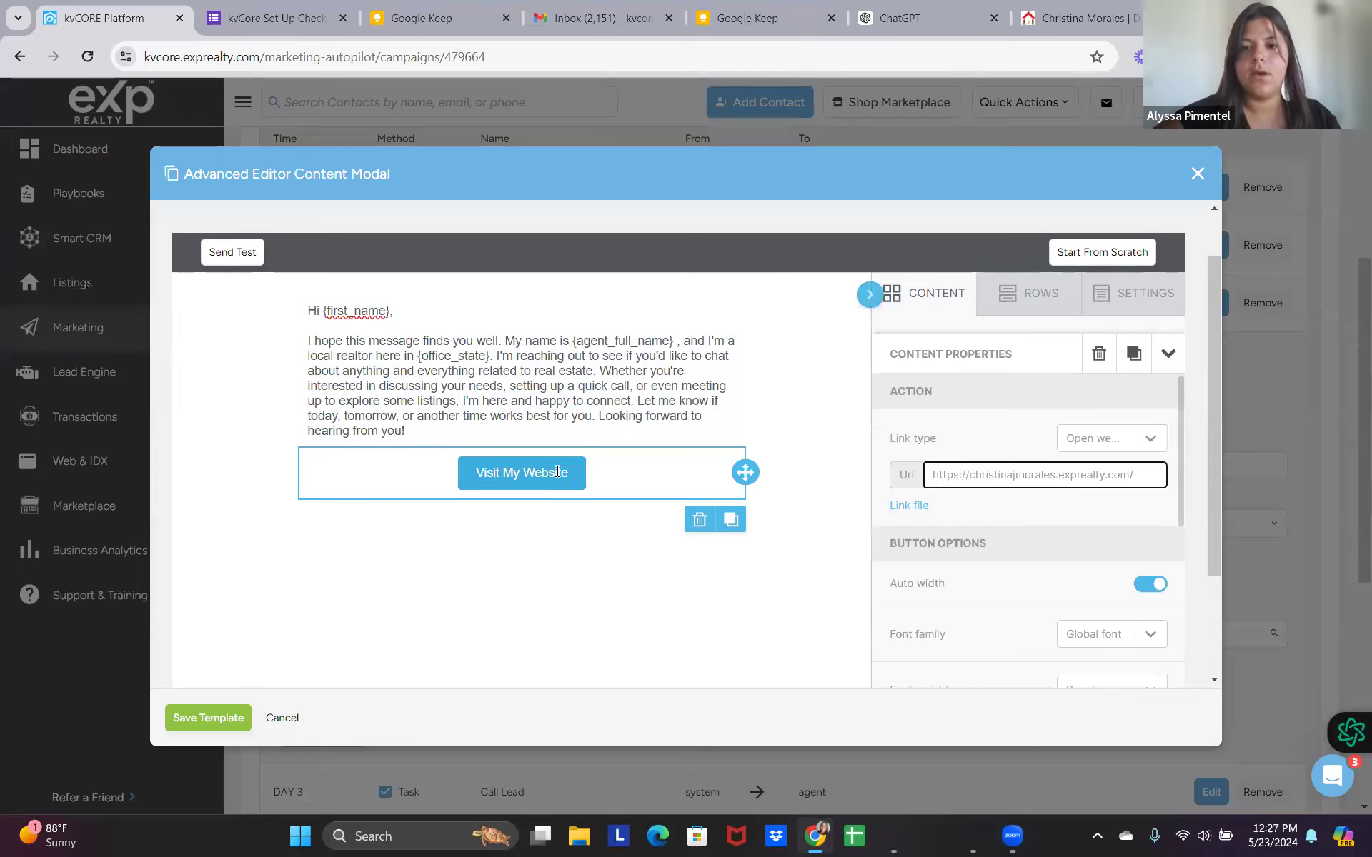
# Set the "Visit My Website" button's background color to black (#000000).
pyautogui.click(1022, 431)
pyautogui.moveTo(1180, 399); pyautogui.dragTo(1181, 499)
pyautogui.click(1084, 532)
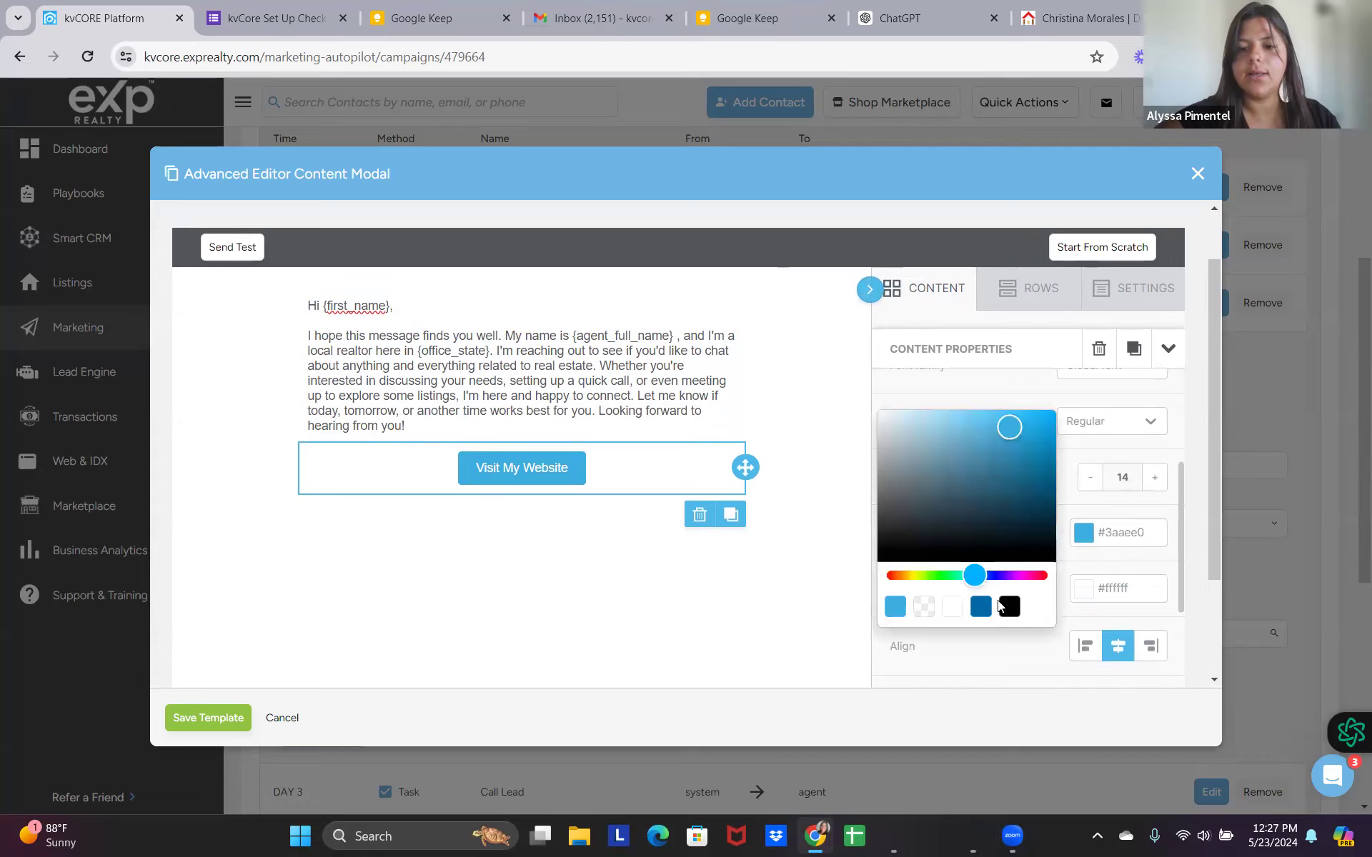
pyautogui.click(1009, 606)
pyautogui.click(1068, 450)
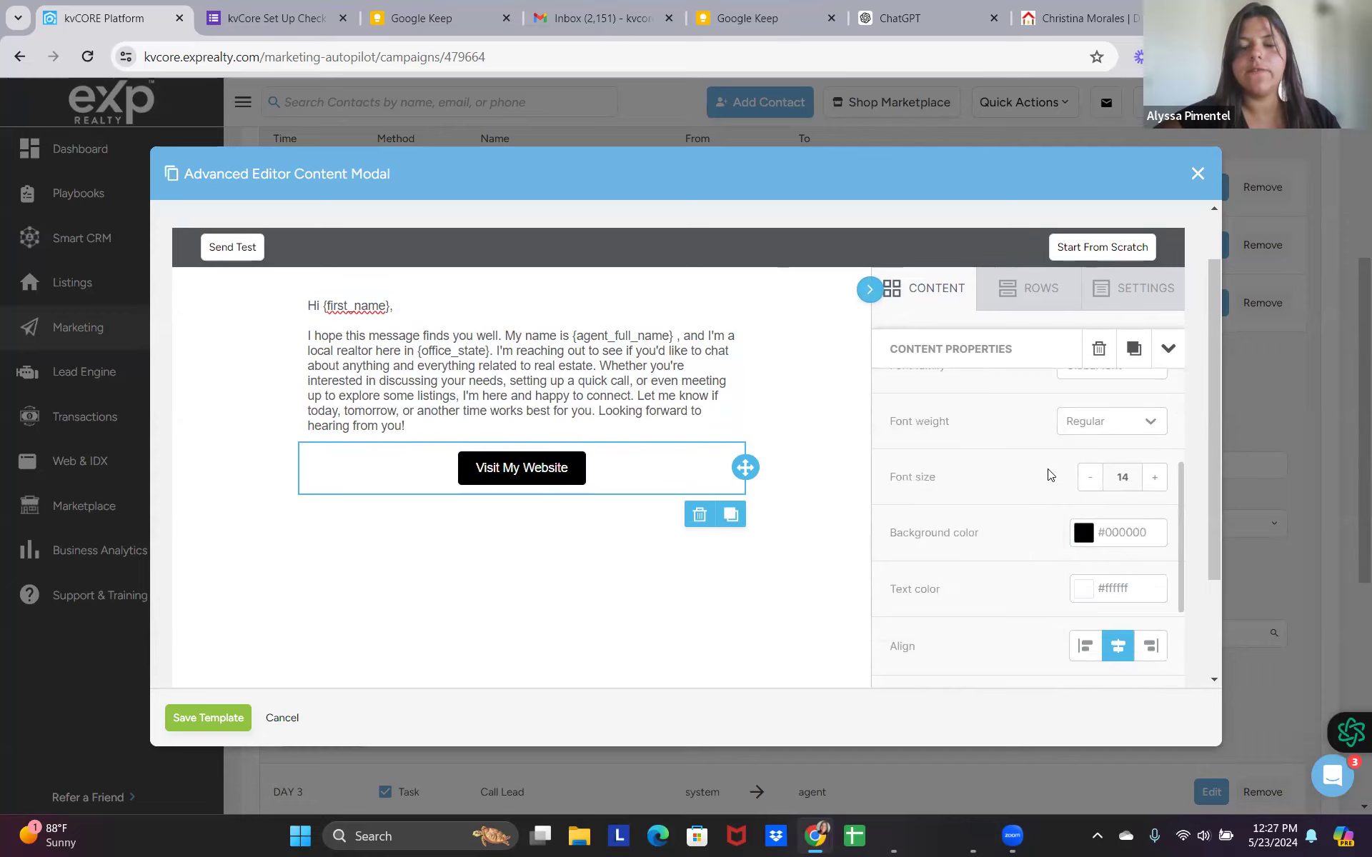
# Set the "Visit My Website" button's font family to Droid Serif.
pyautogui.click(1102, 427)
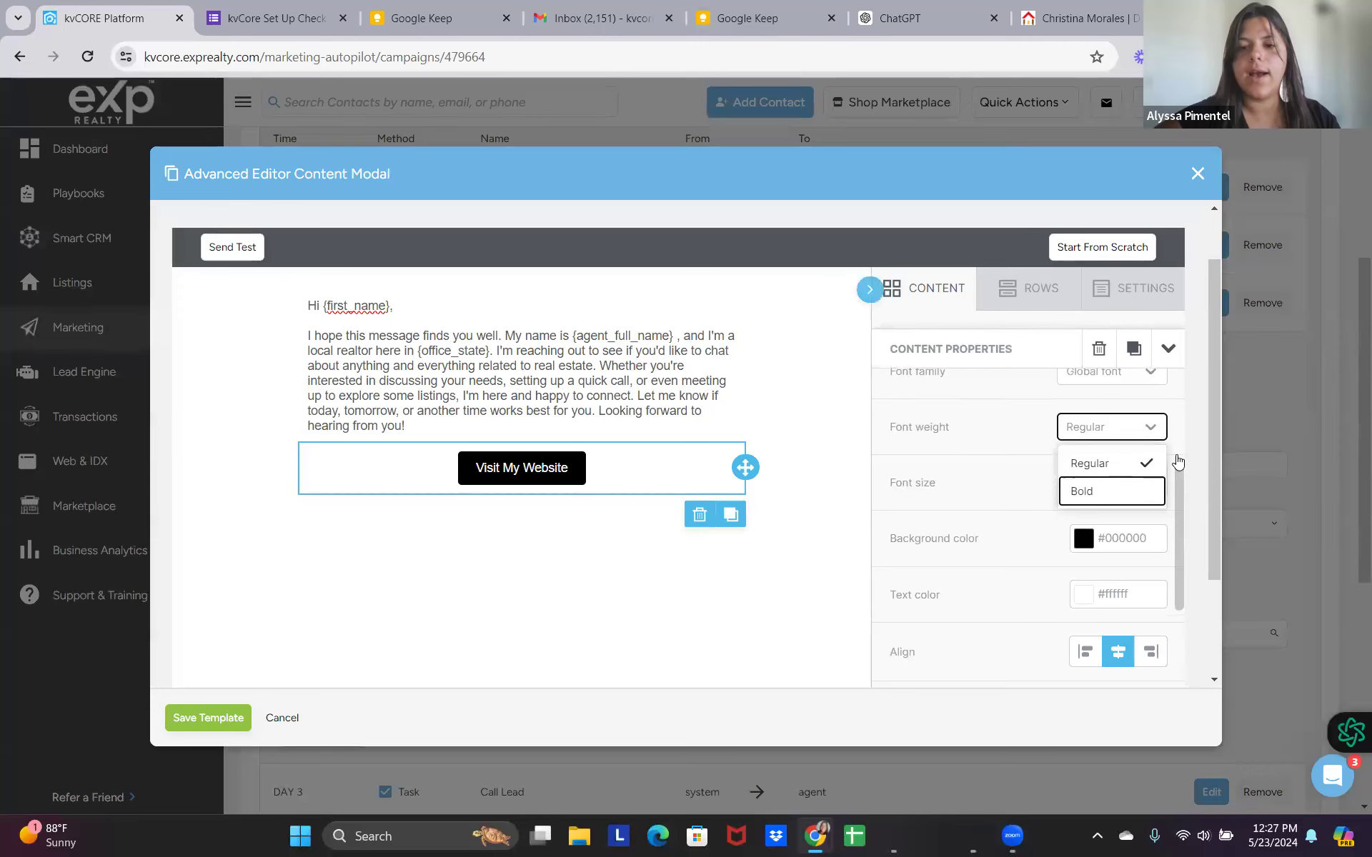
pyautogui.scroll(2, 1175, 457)
pyautogui.click(1111, 446)
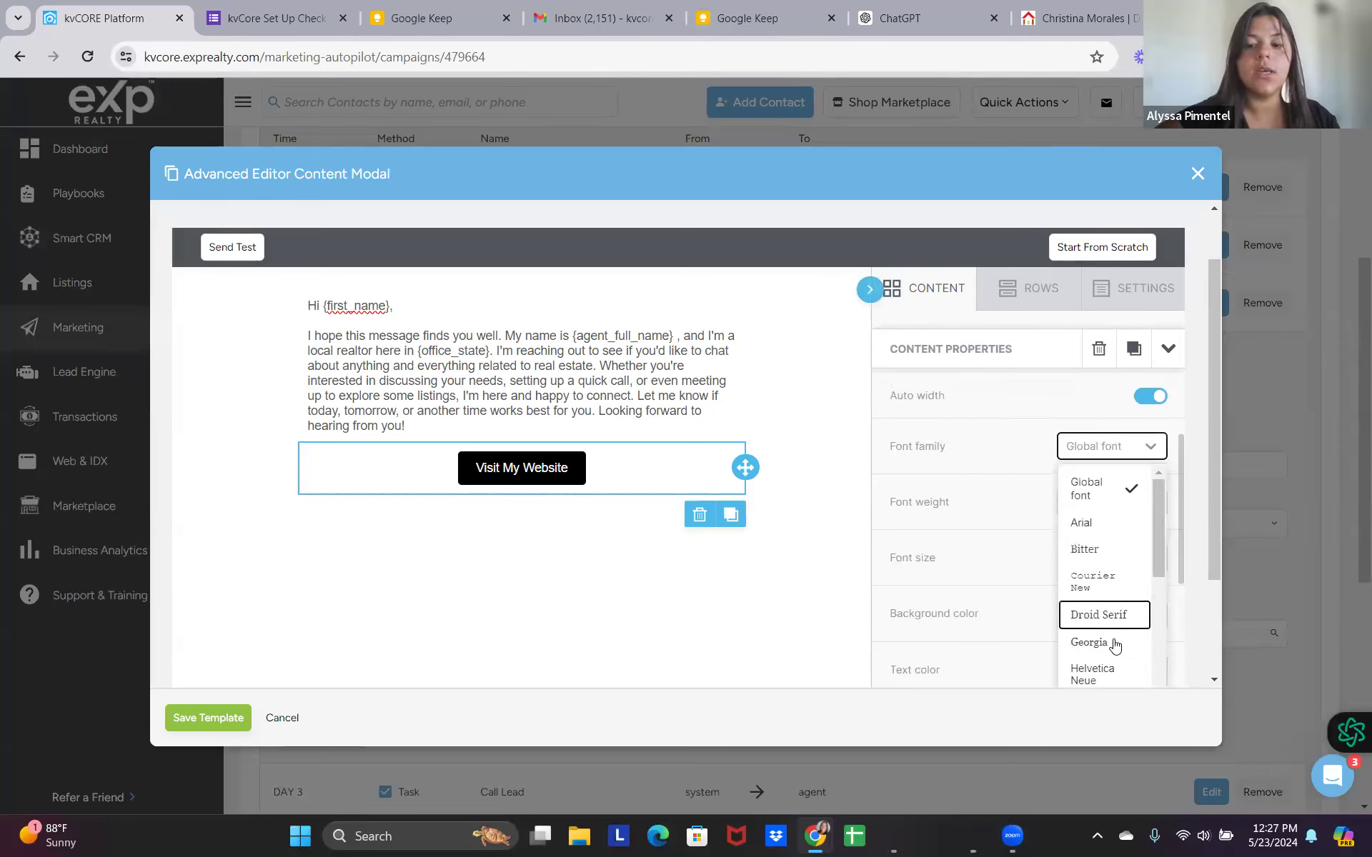
pyautogui.click(1106, 616)
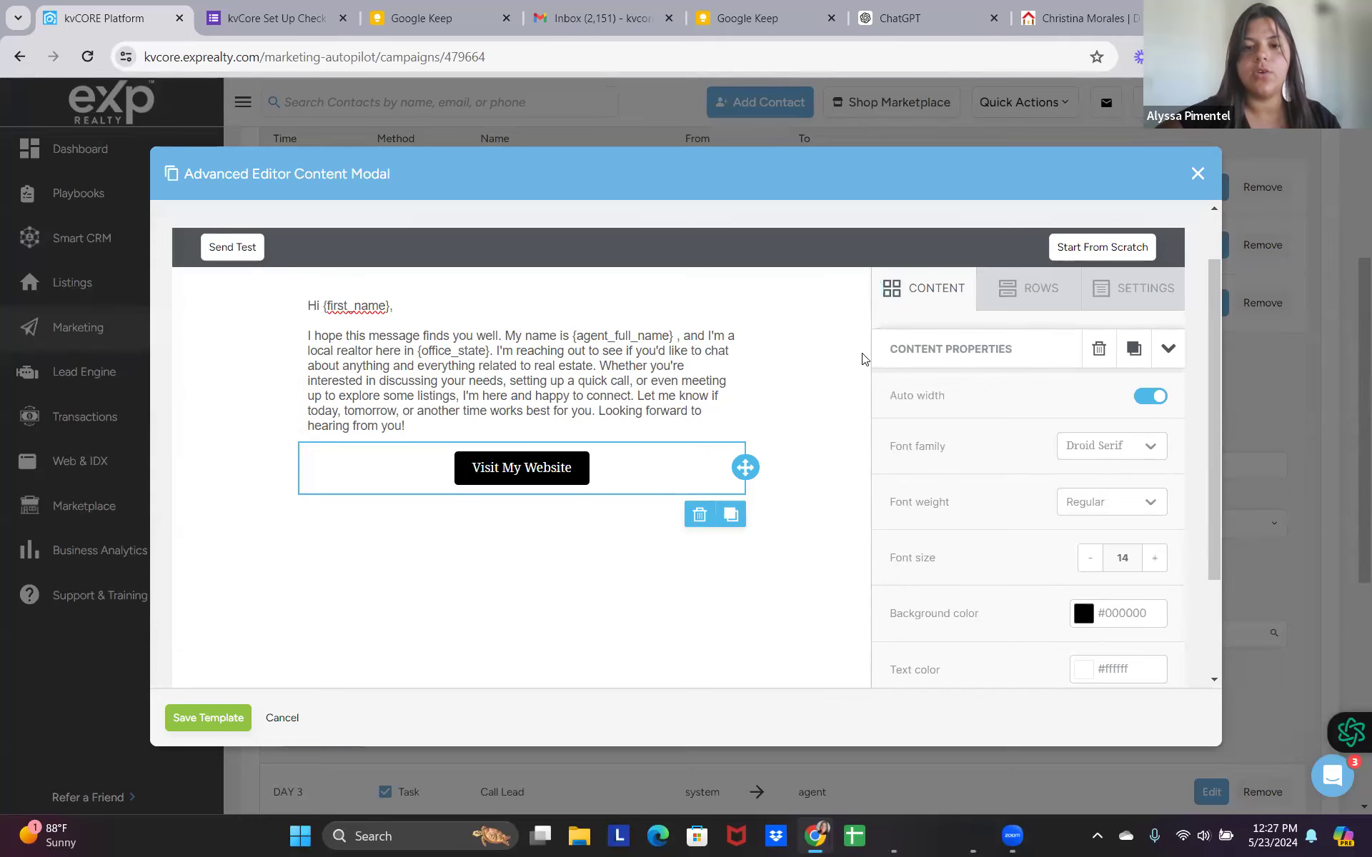
# Set the background color of the row holding the message and button to white (#ffffff).
pyautogui.click(829, 354)
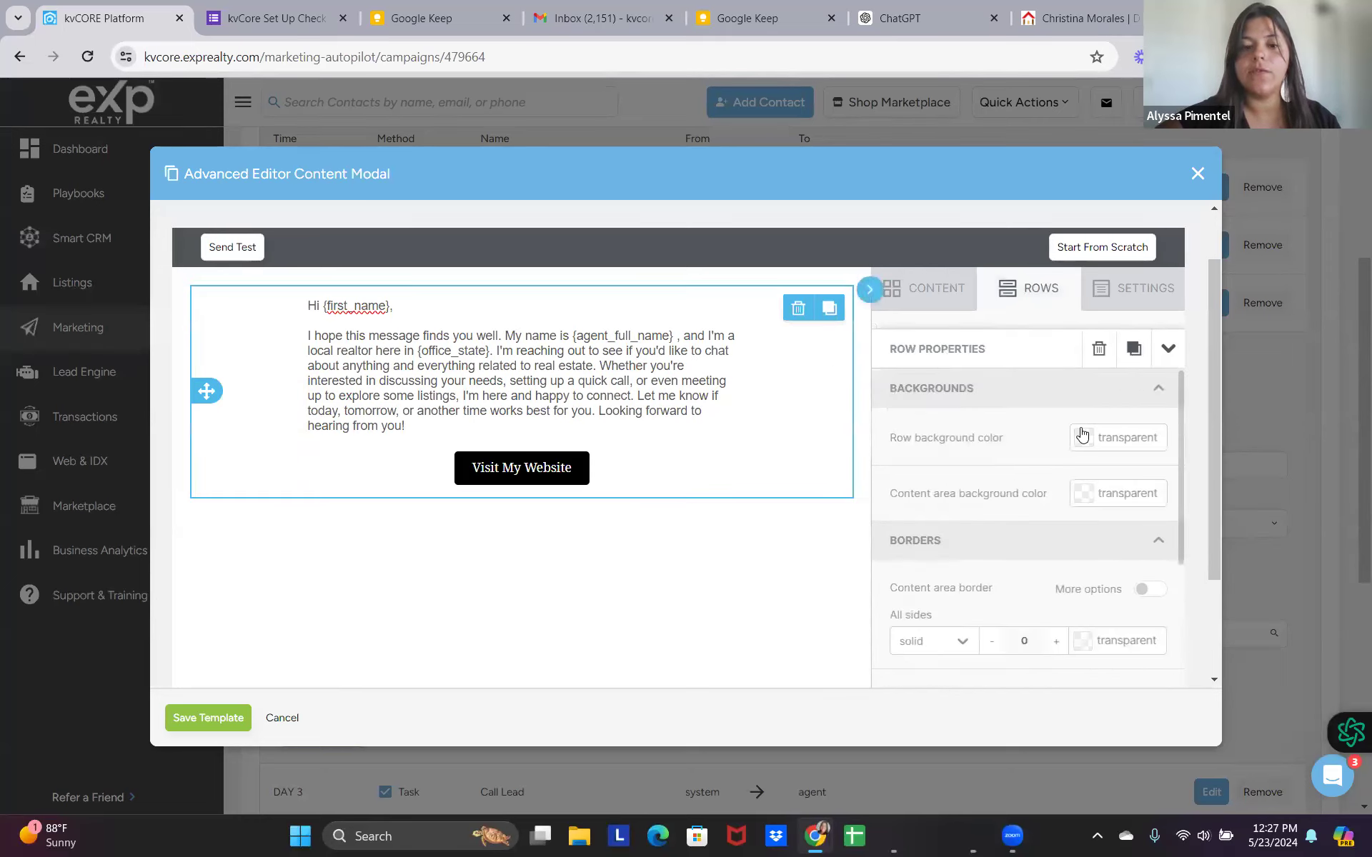
pyautogui.click(1084, 435)
pyautogui.moveTo(959, 513); pyautogui.dragTo(875, 427)
pyautogui.click(774, 537)
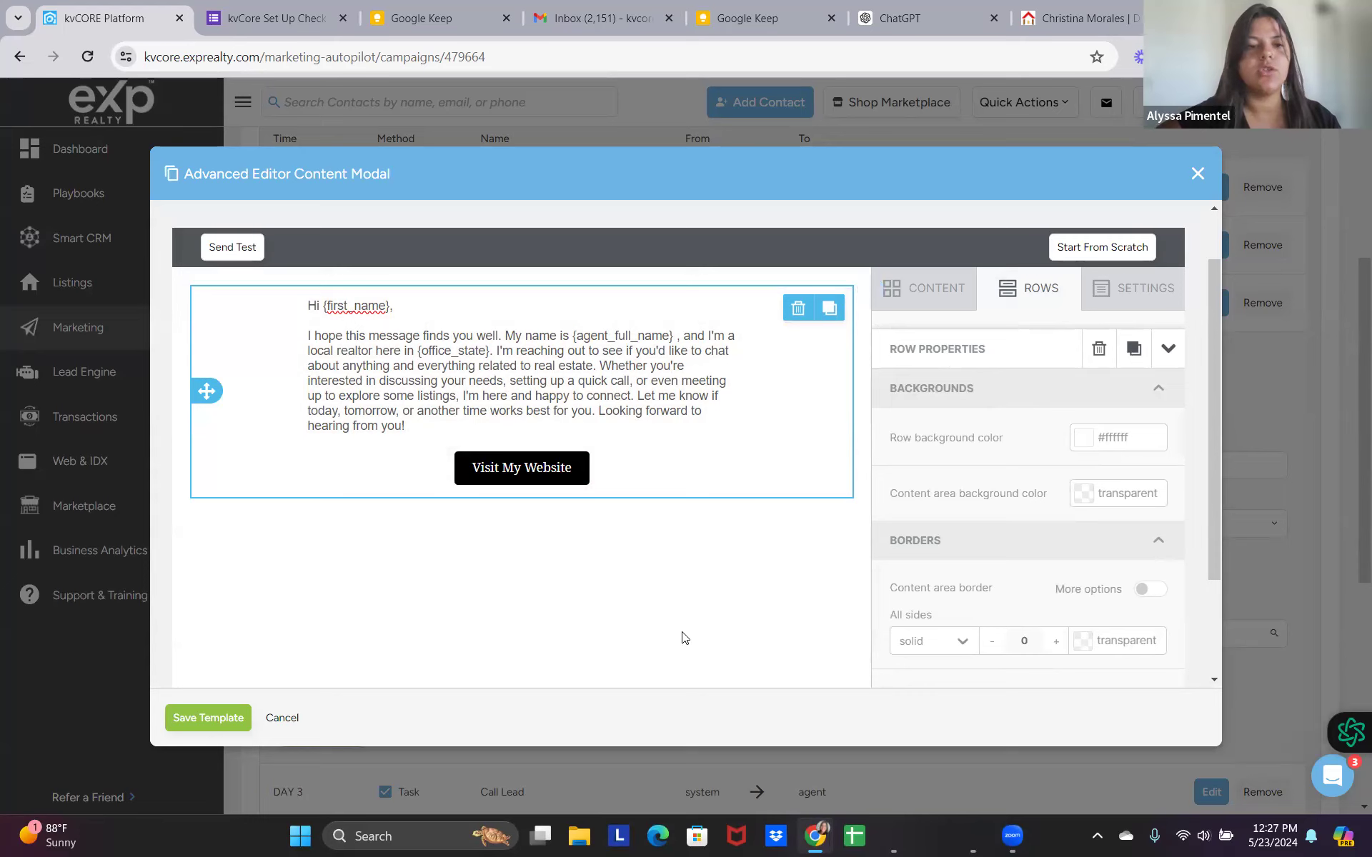
# Insert a video block above the greeting in the email and select it to show its properties.
pyautogui.click(923, 288)
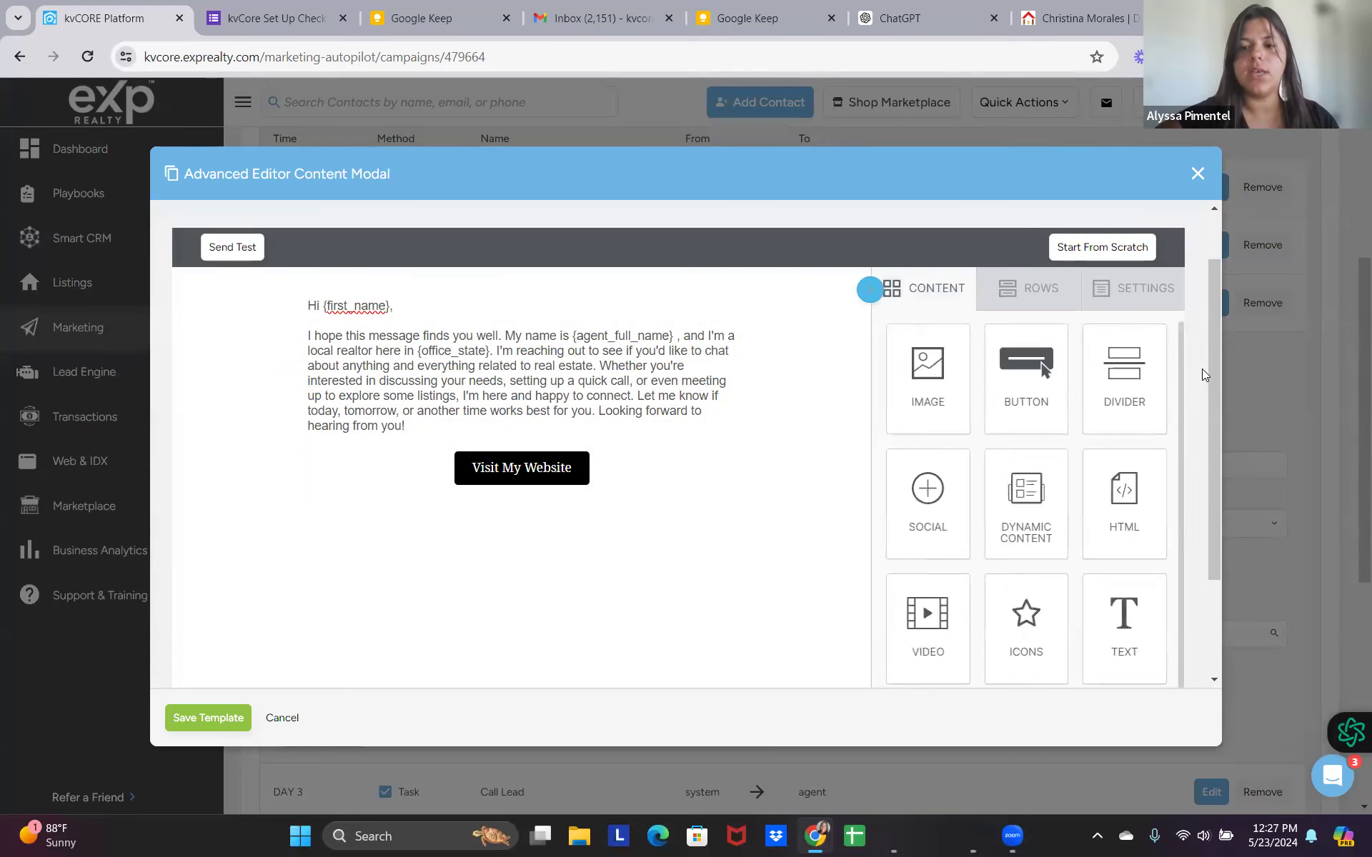
pyautogui.moveTo(1211, 369)
pyautogui.mouseDown()
pyautogui.moveTo(1214, 455)
pyautogui.moveTo(1187, 378)
pyautogui.mouseUp()
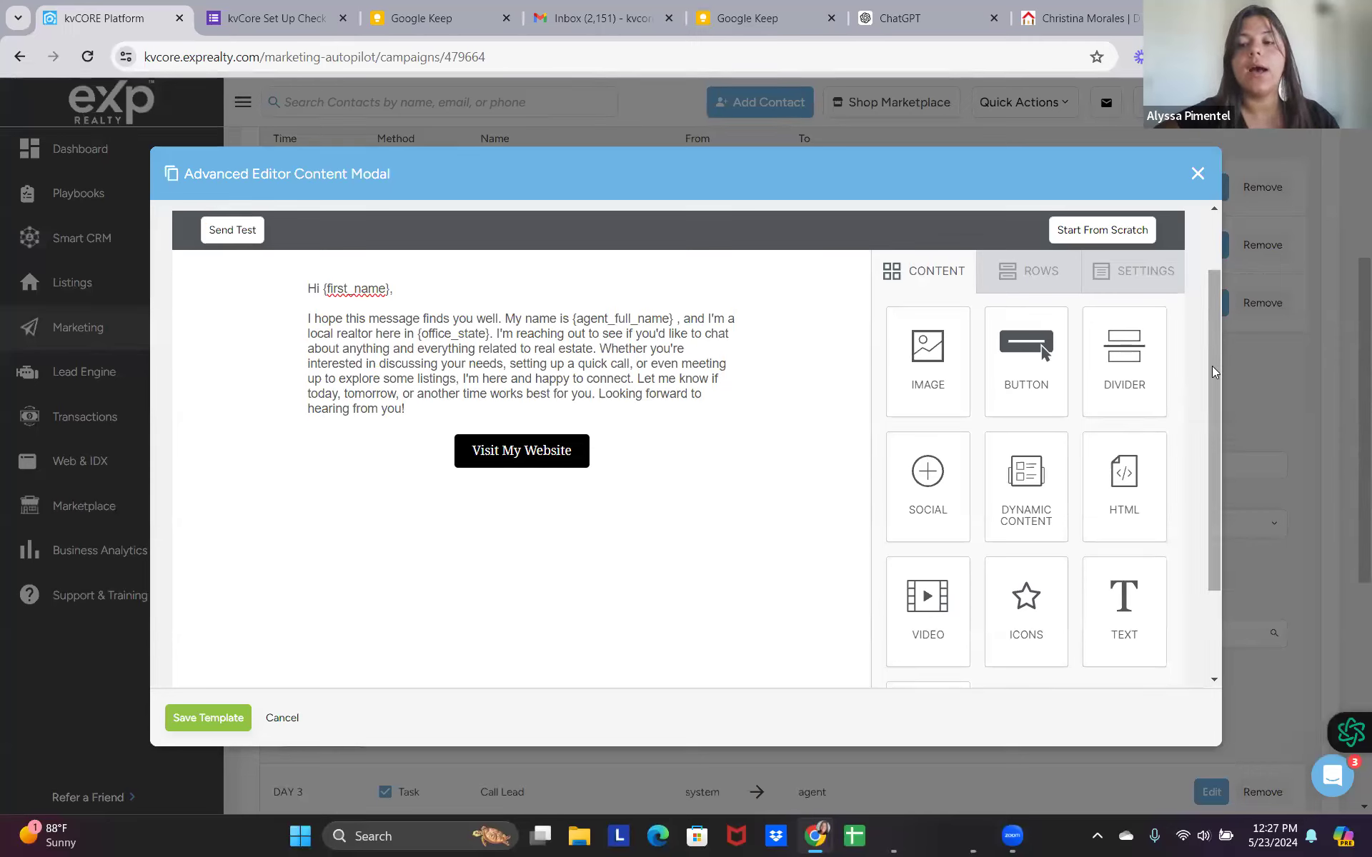
pyautogui.moveTo(1212, 366); pyautogui.dragTo(1212, 396)
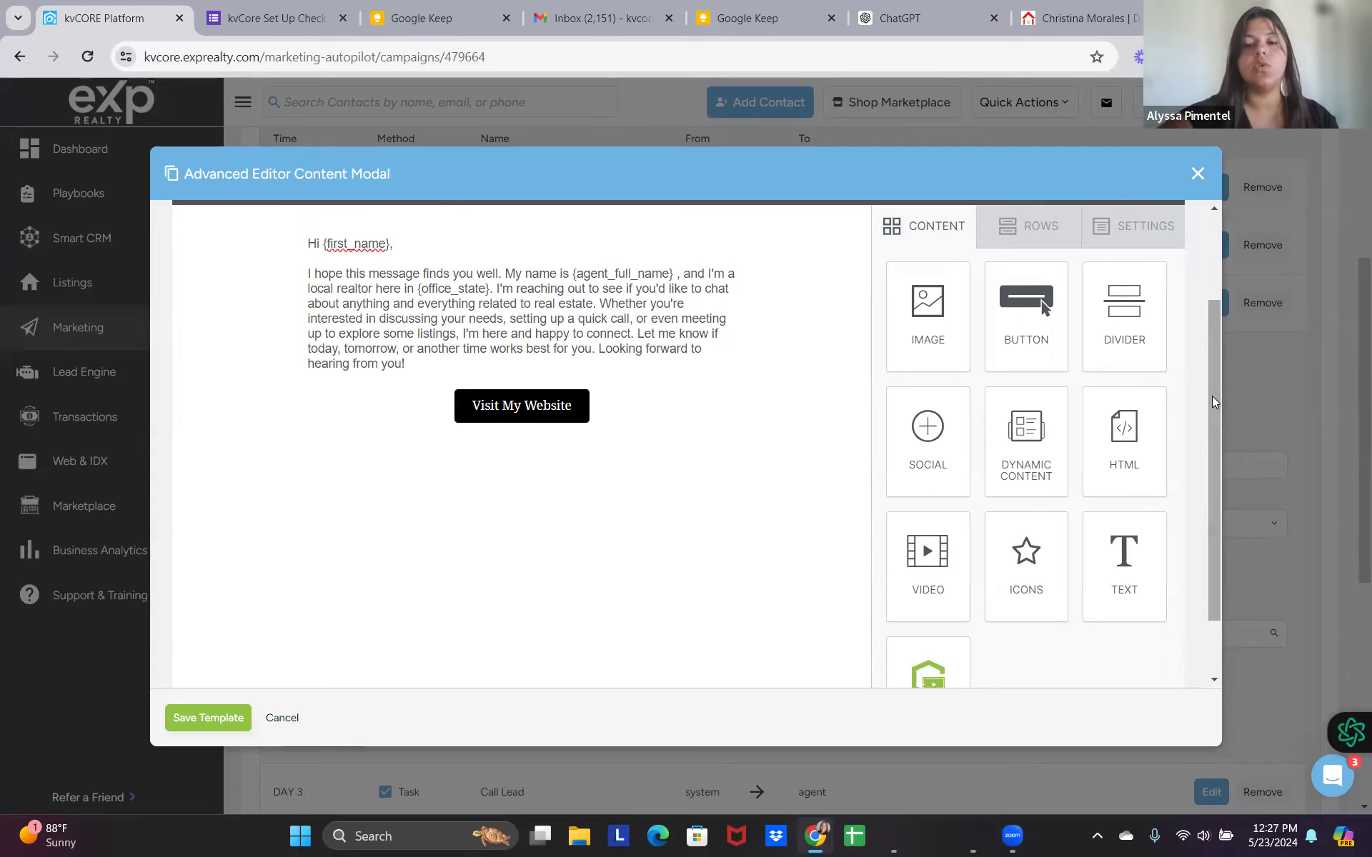
pyautogui.moveTo(955, 566); pyautogui.dragTo(602, 232)
pyautogui.click(568, 339)
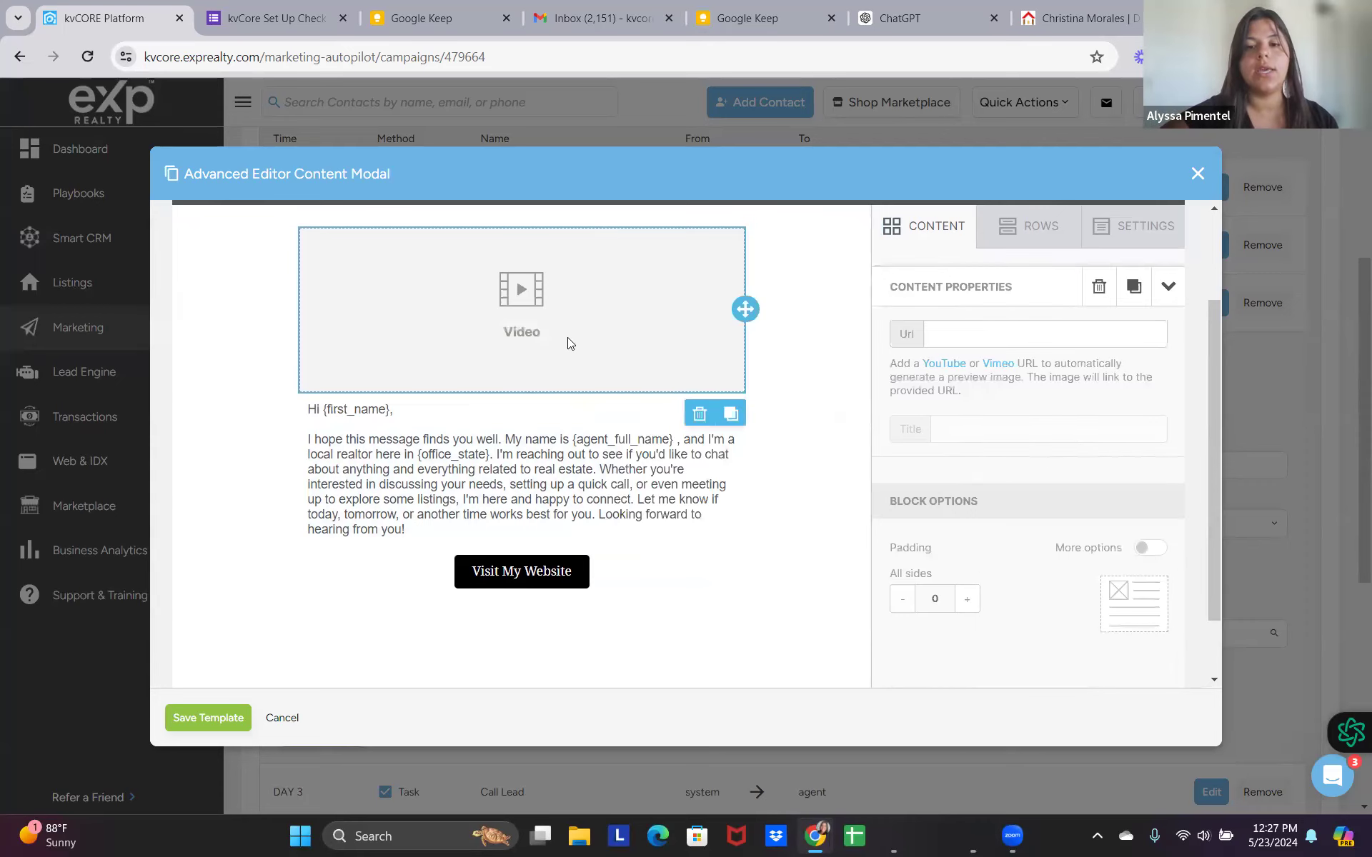
# Delete the empty video block above the greeting and deselect the remaining email content.
pyautogui.click(953, 341)
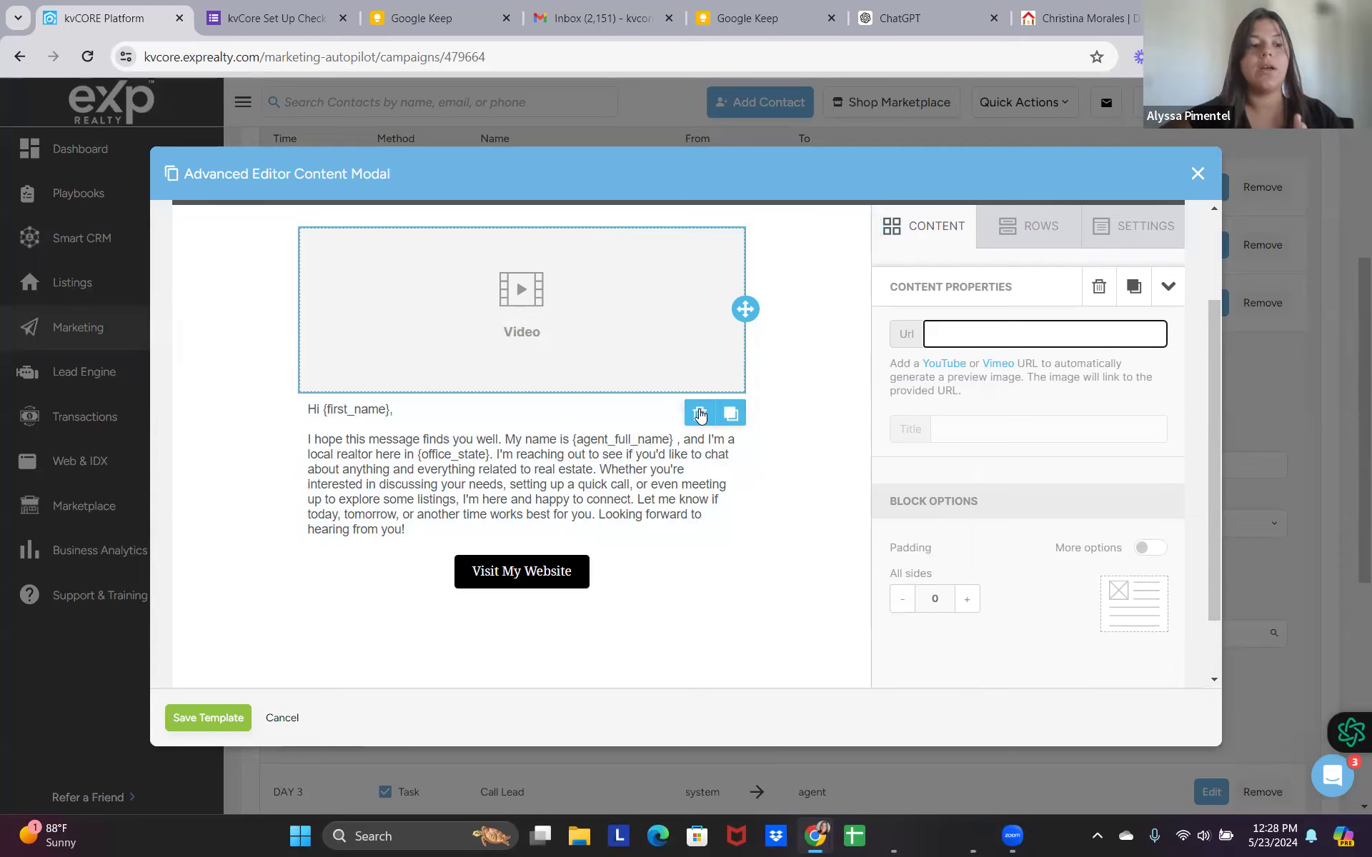
pyautogui.click(700, 415)
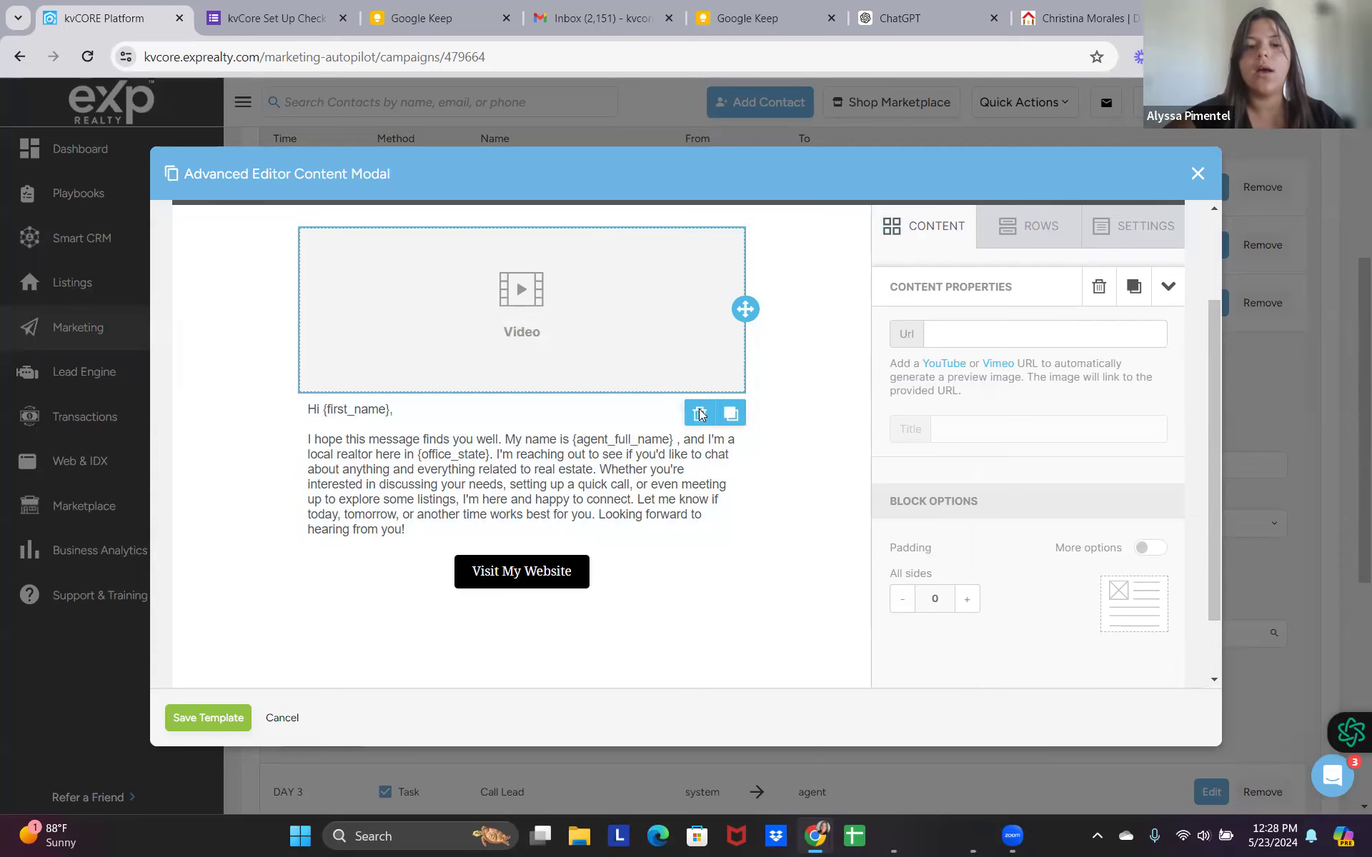
pyautogui.click(786, 563)
pyautogui.click(920, 247)
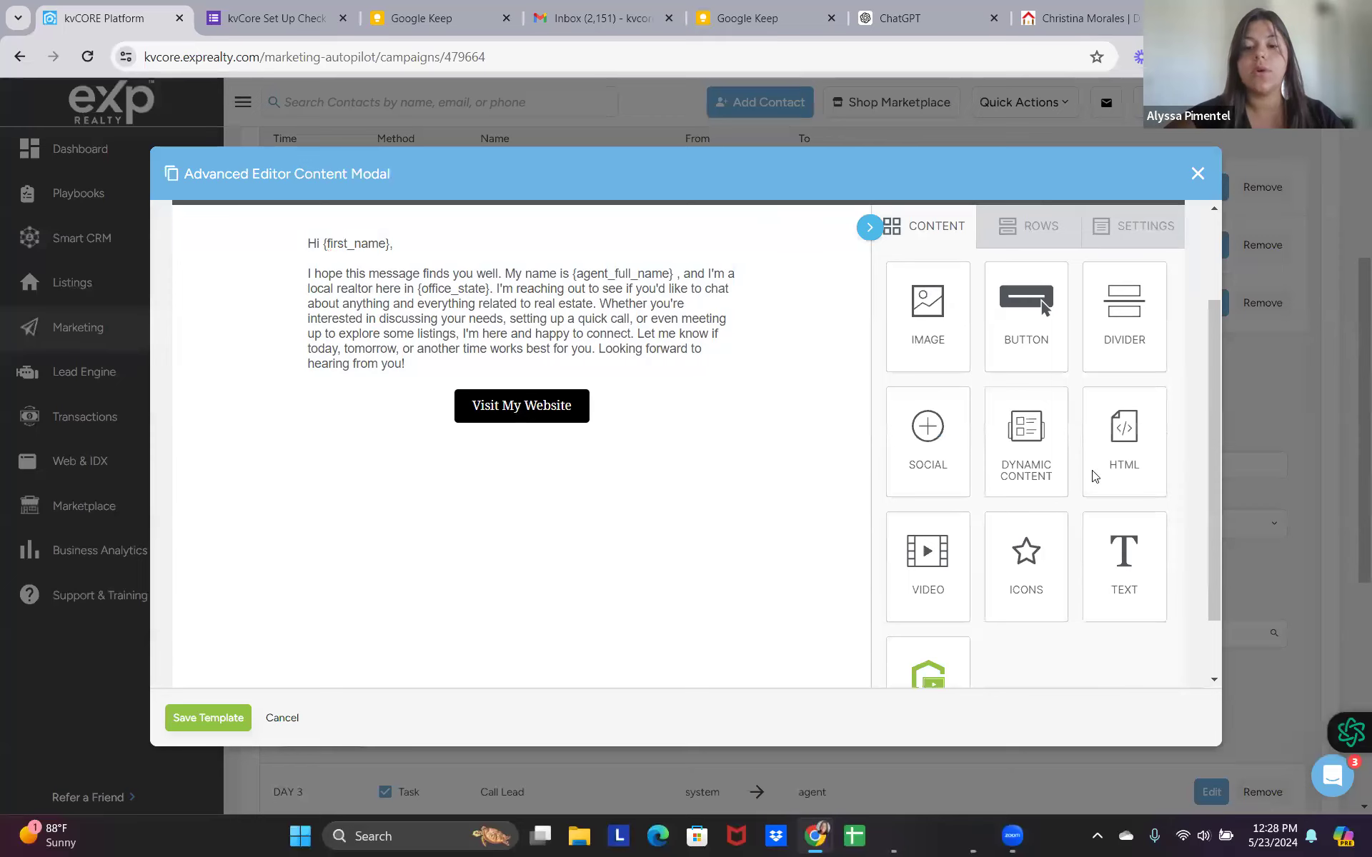
# Insert the video block with the green house icon above the greeting in the email.
pyautogui.moveTo(929, 668); pyautogui.dragTo(908, 535)
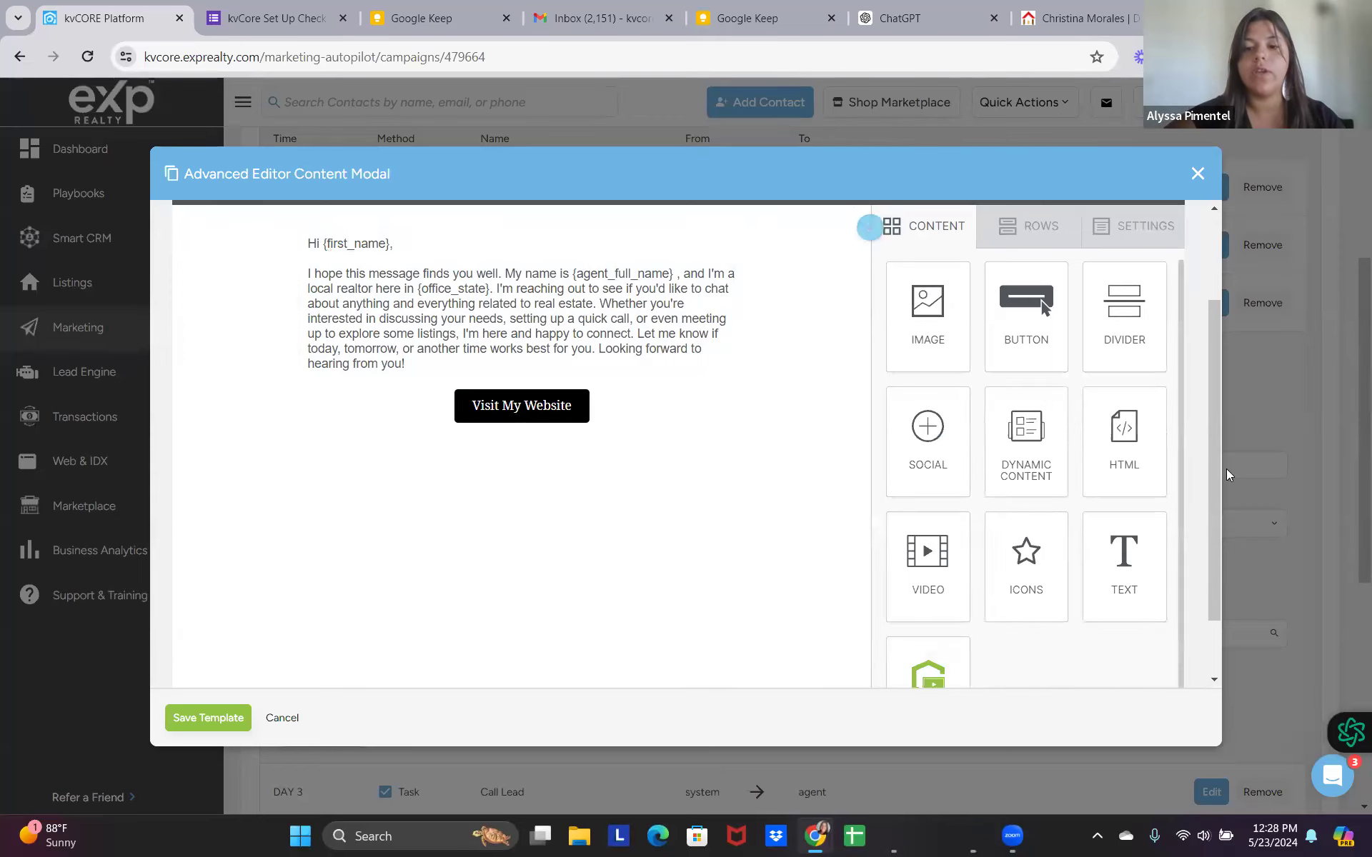
pyautogui.moveTo(1215, 465); pyautogui.dragTo(1201, 496)
pyautogui.moveTo(966, 667); pyautogui.dragTo(536, 222)
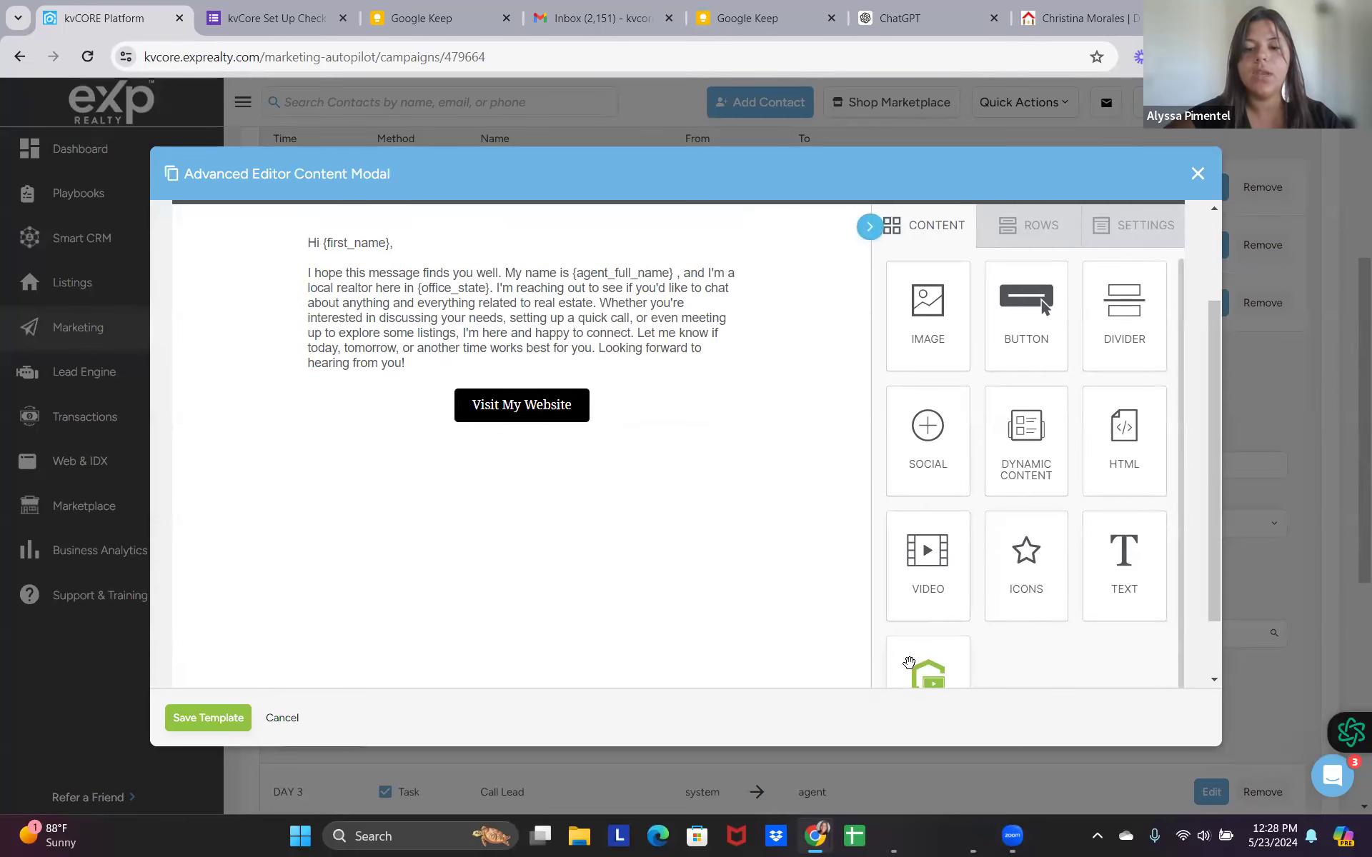
pyautogui.moveTo(896, 658); pyautogui.dragTo(500, 238)
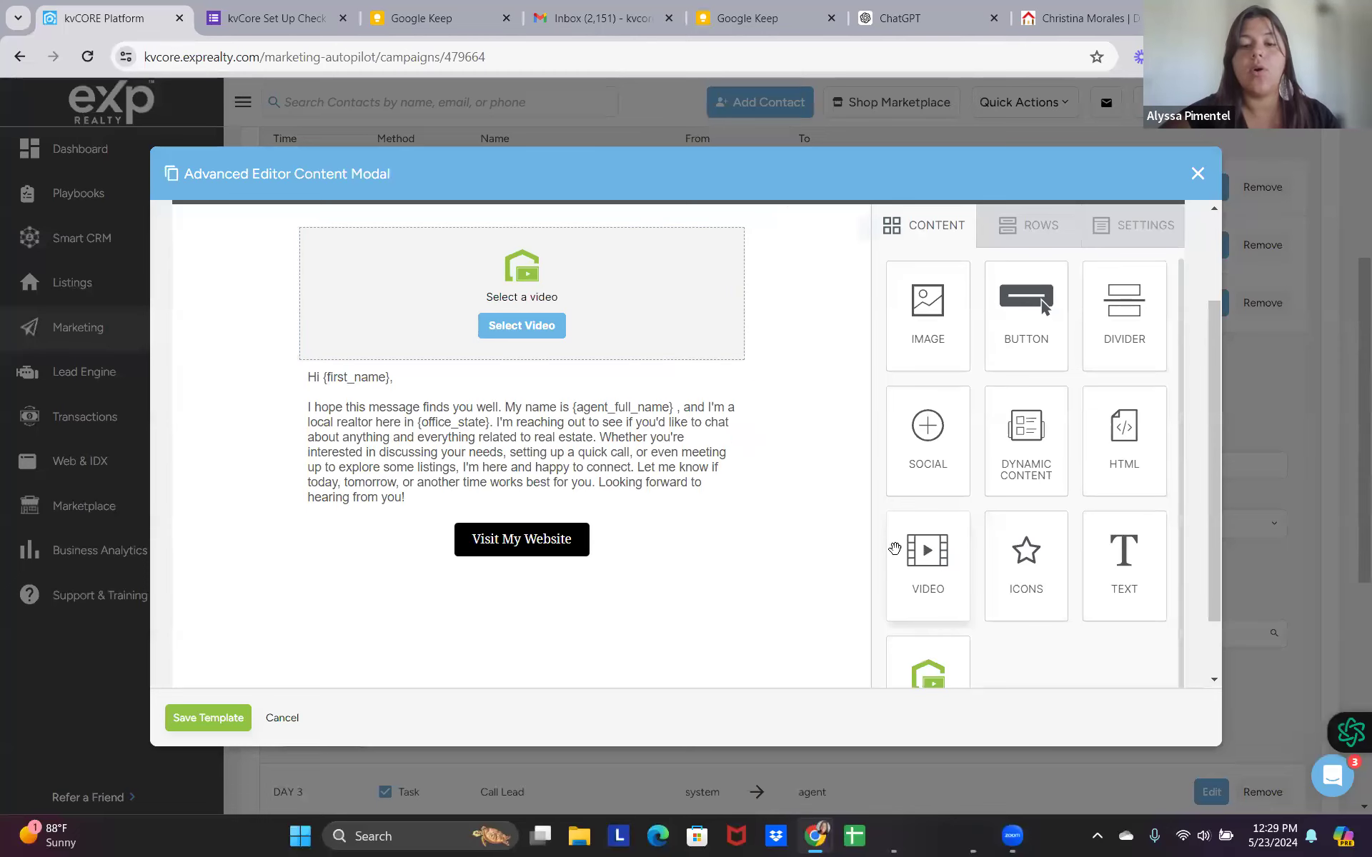
# Delete the "Select a video" block above the greeting.
pyautogui.click(698, 328)
pyautogui.click(700, 382)
pyautogui.click(766, 558)
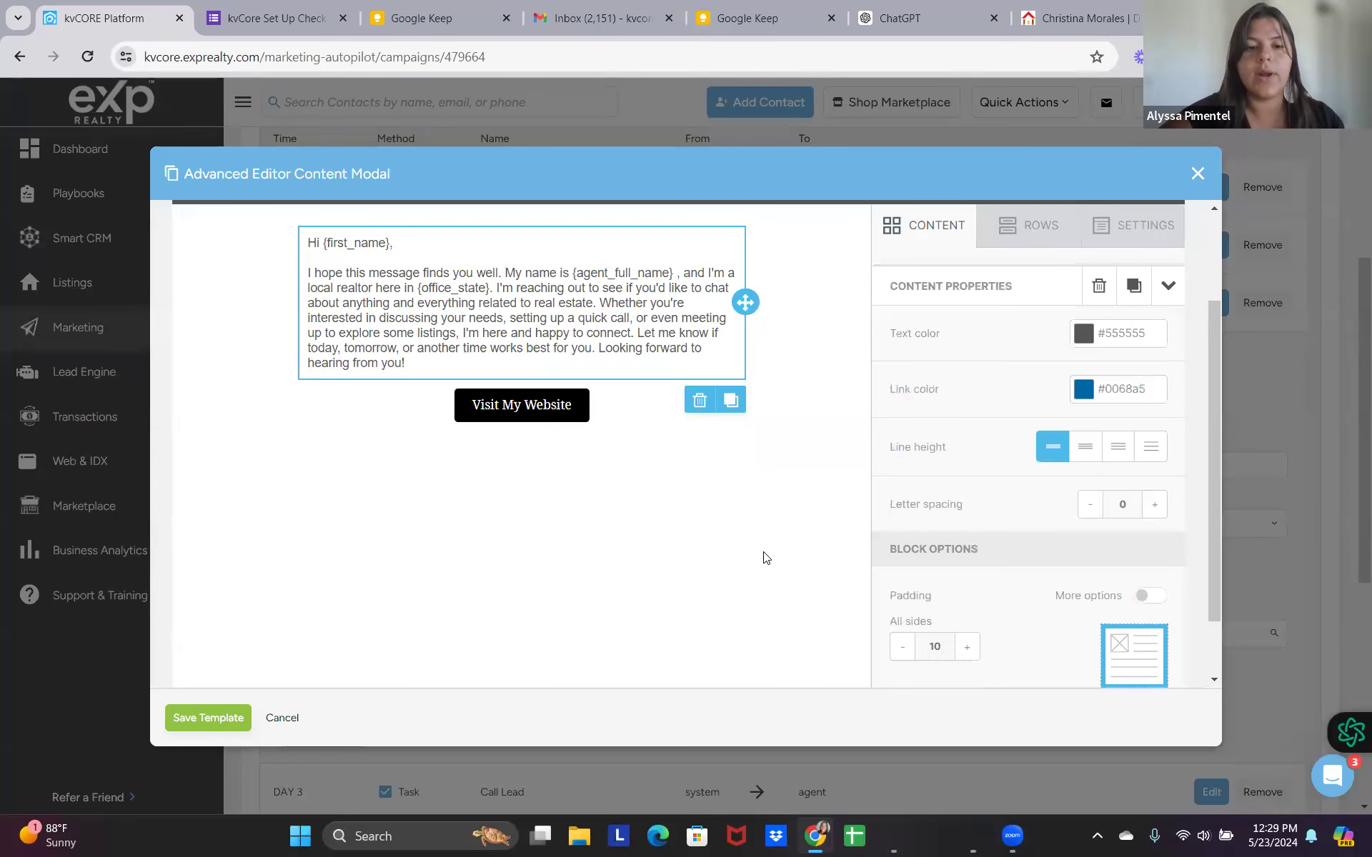
# Save the advanced editor content and name the template "Buyer Intro Message - Link to Website".
pyautogui.click(222, 719)
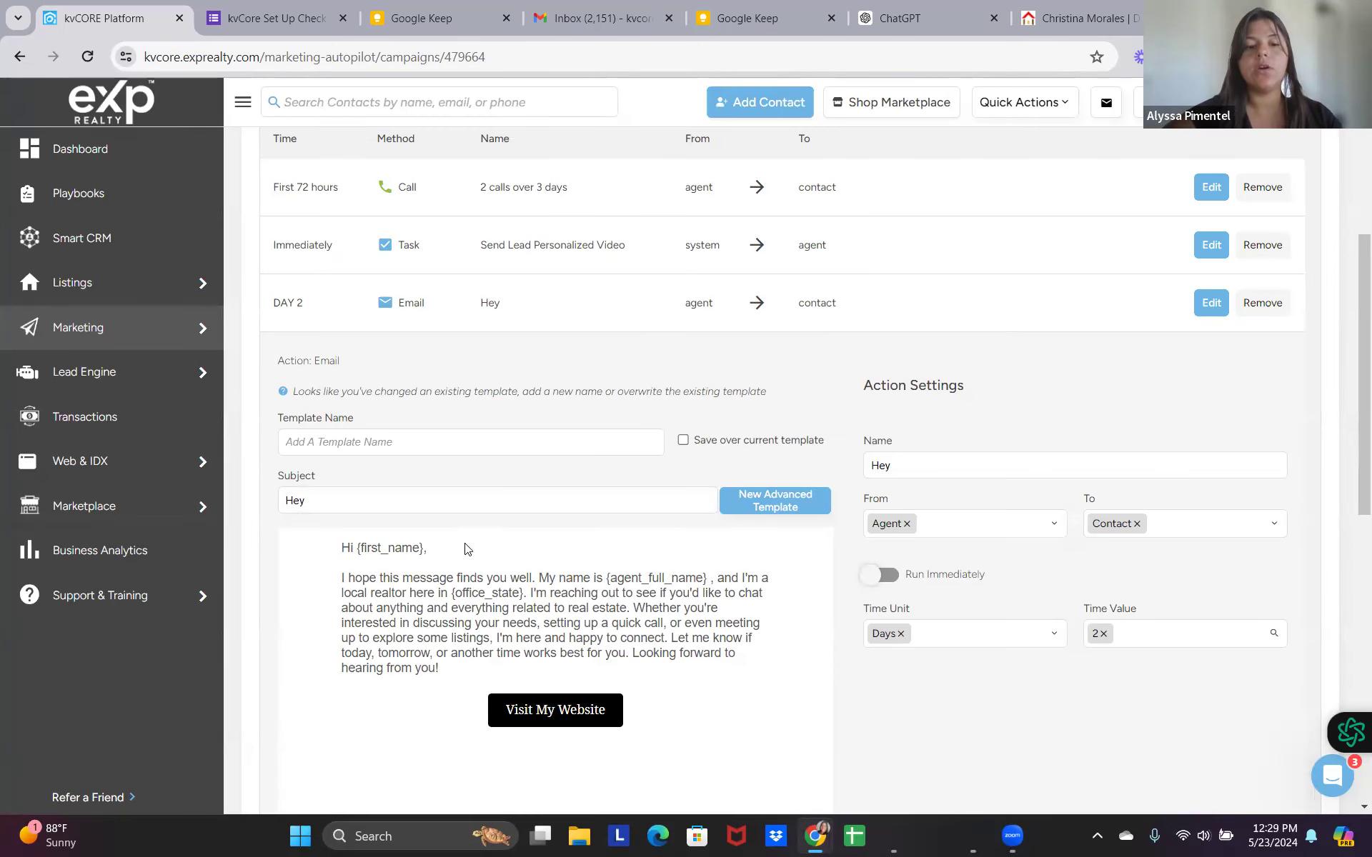
pyautogui.click(349, 442)
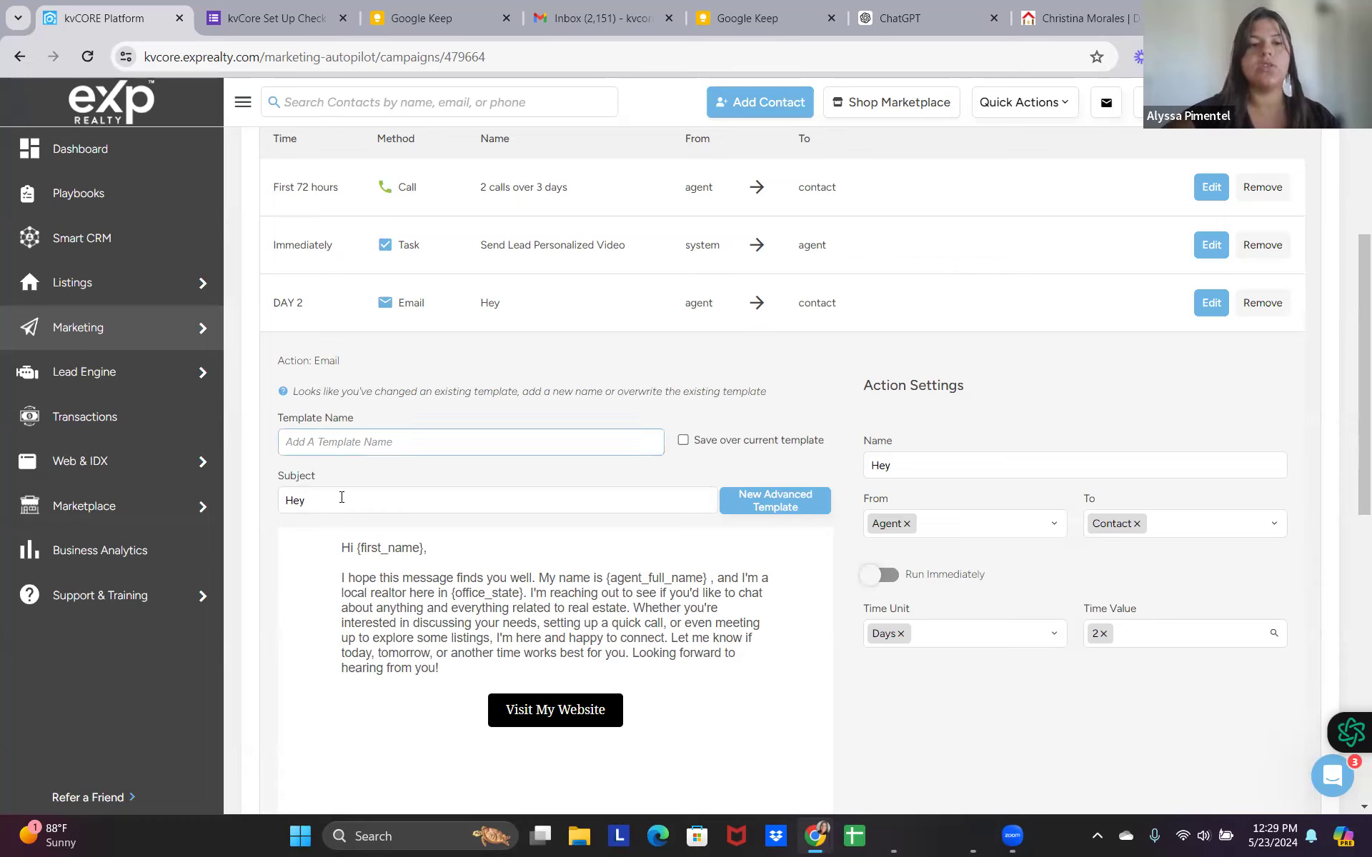
pyautogui.click(327, 504)
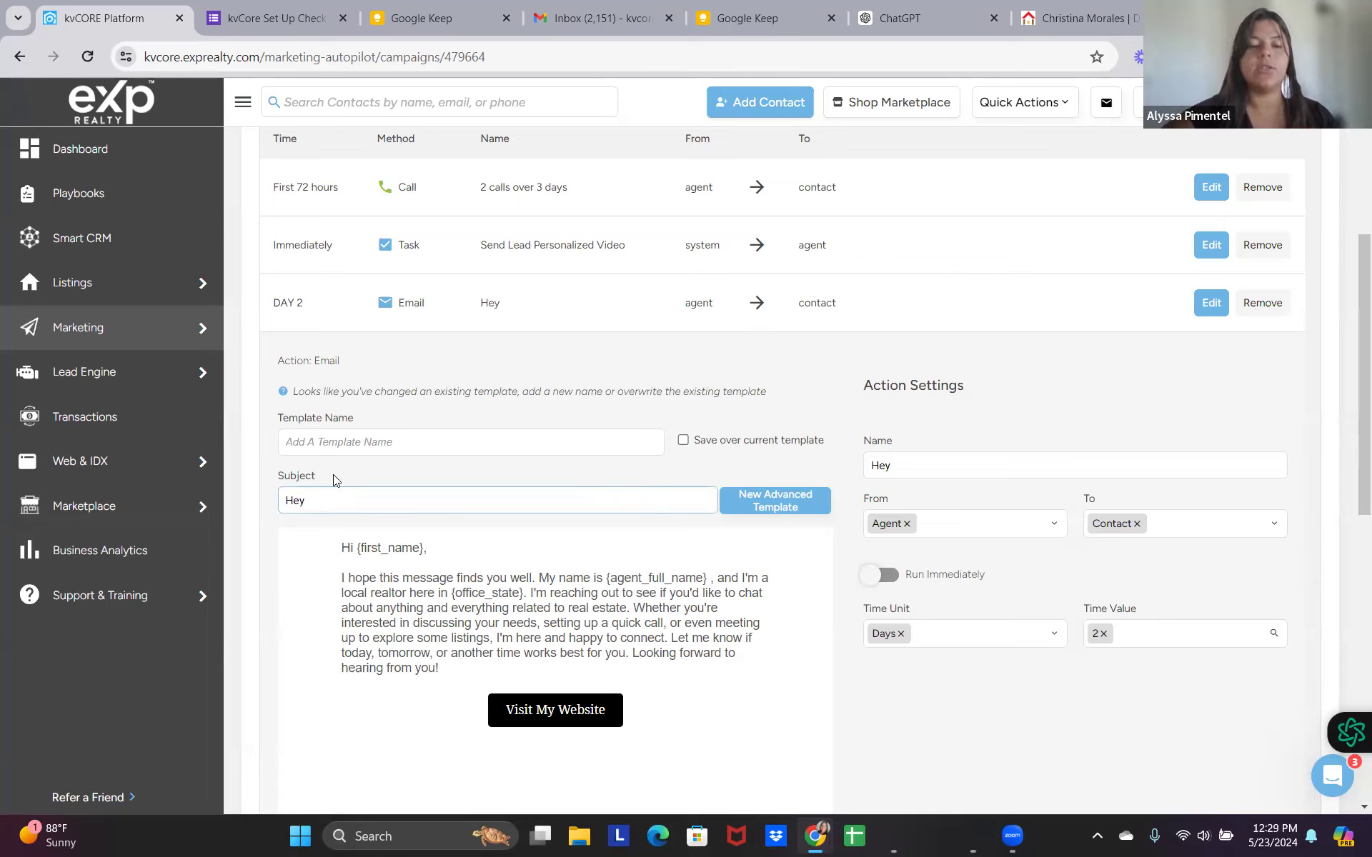
pyautogui.click(349, 433)
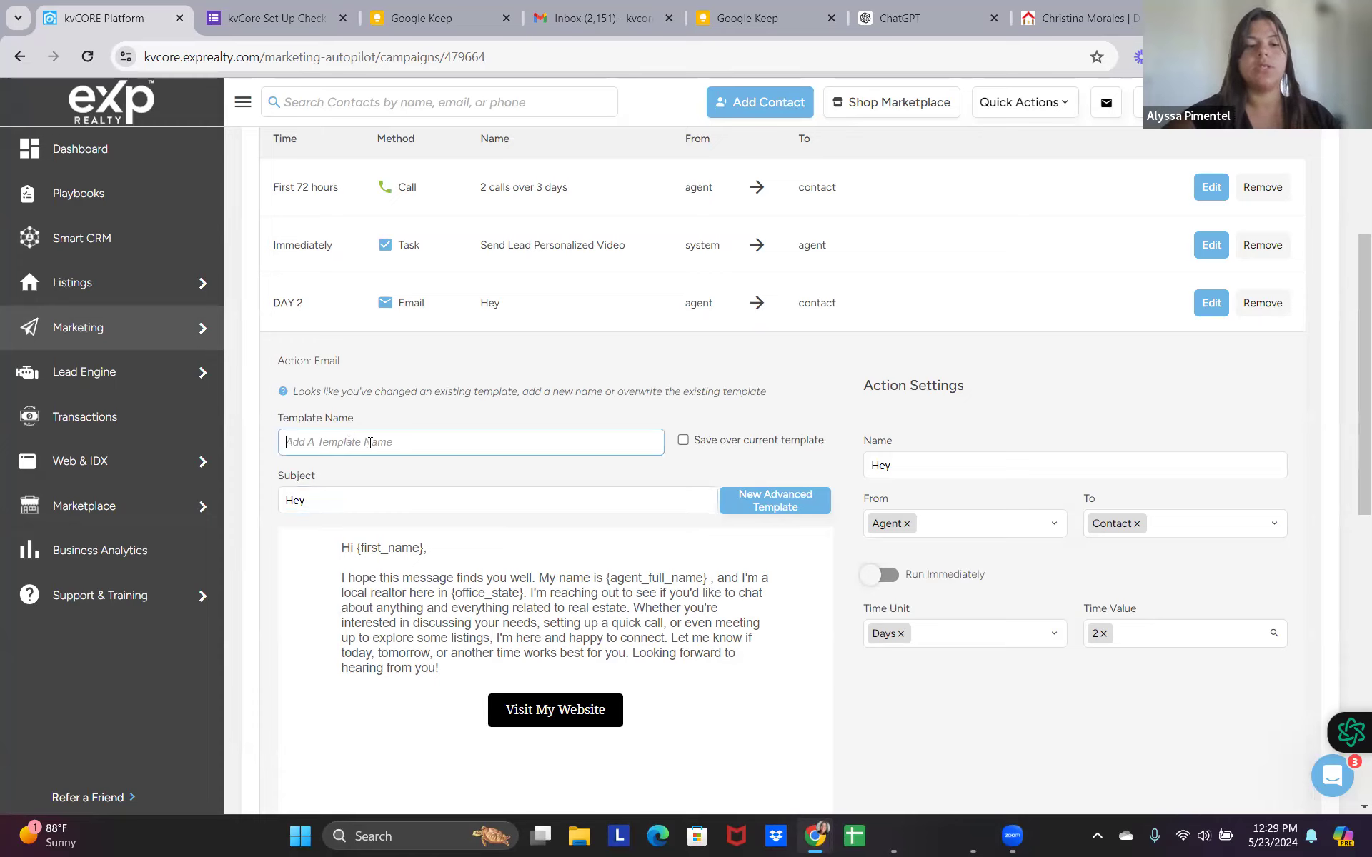
pyautogui.write('Buyer In')
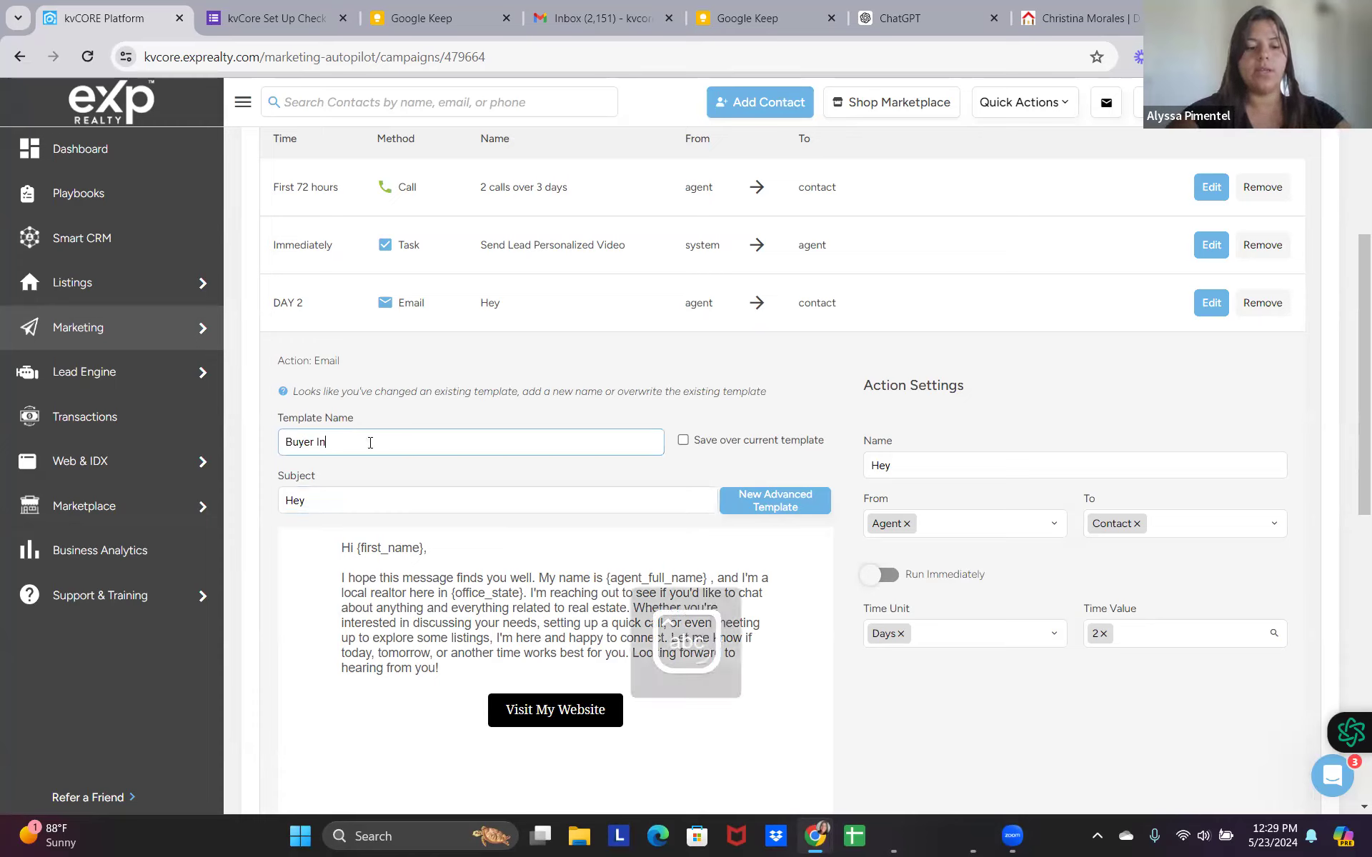
pyautogui.write('tro Me')
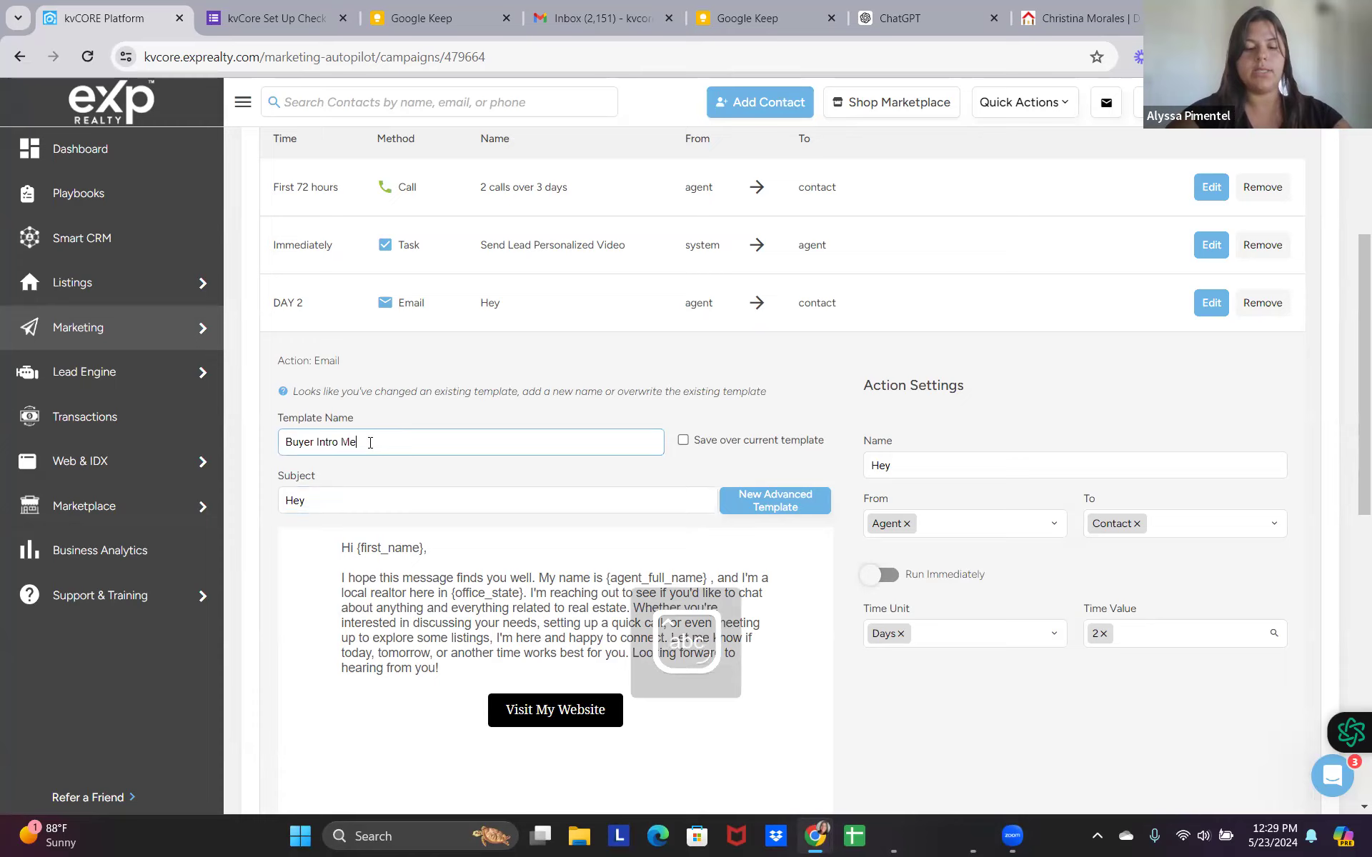
pyautogui.write('ssage - Link to Website')
pyautogui.click(369, 462)
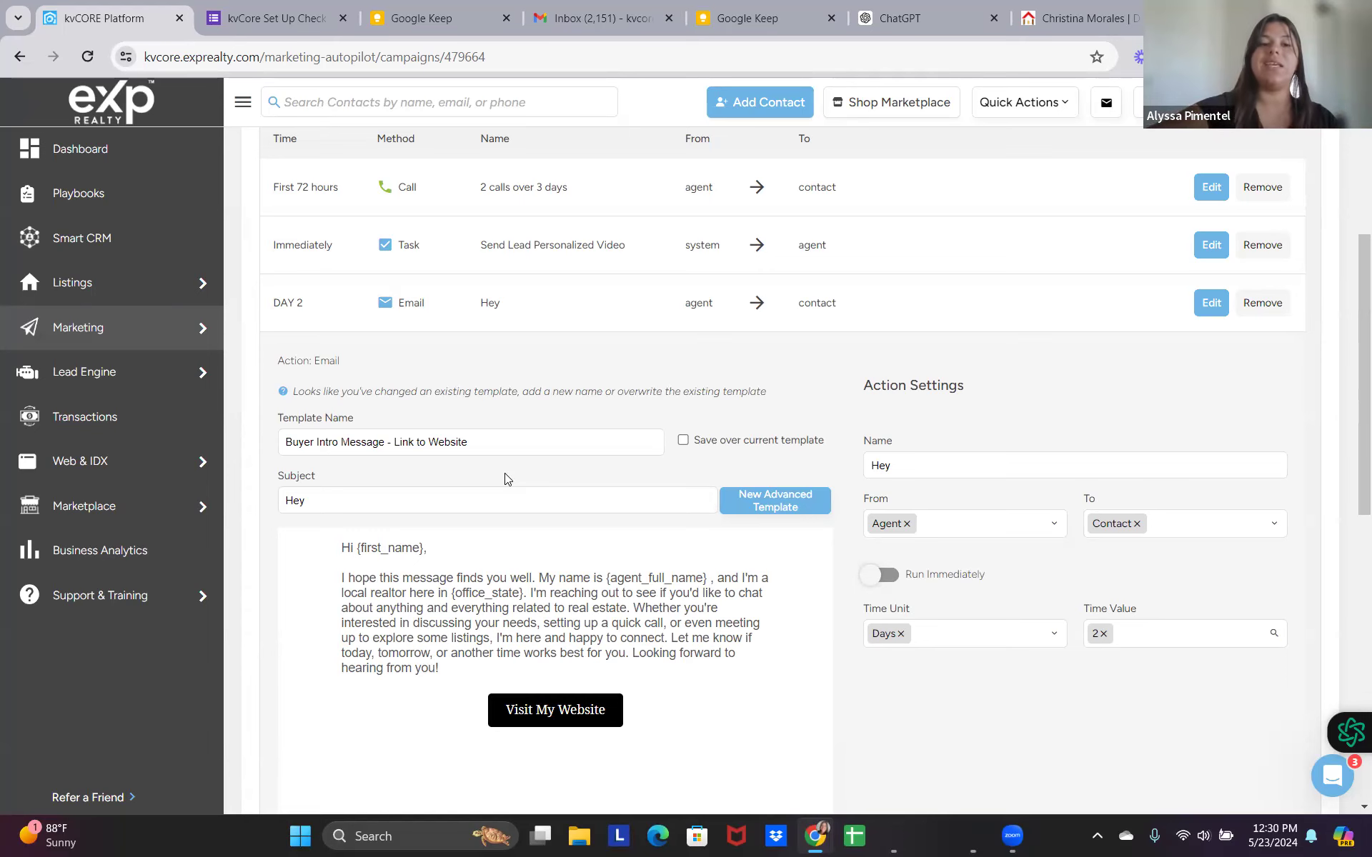
# Replace the Day 2 email's subject with "Congrats on taking the first step!".
pyautogui.moveTo(1359, 478); pyautogui.dragTo(1355, 223)
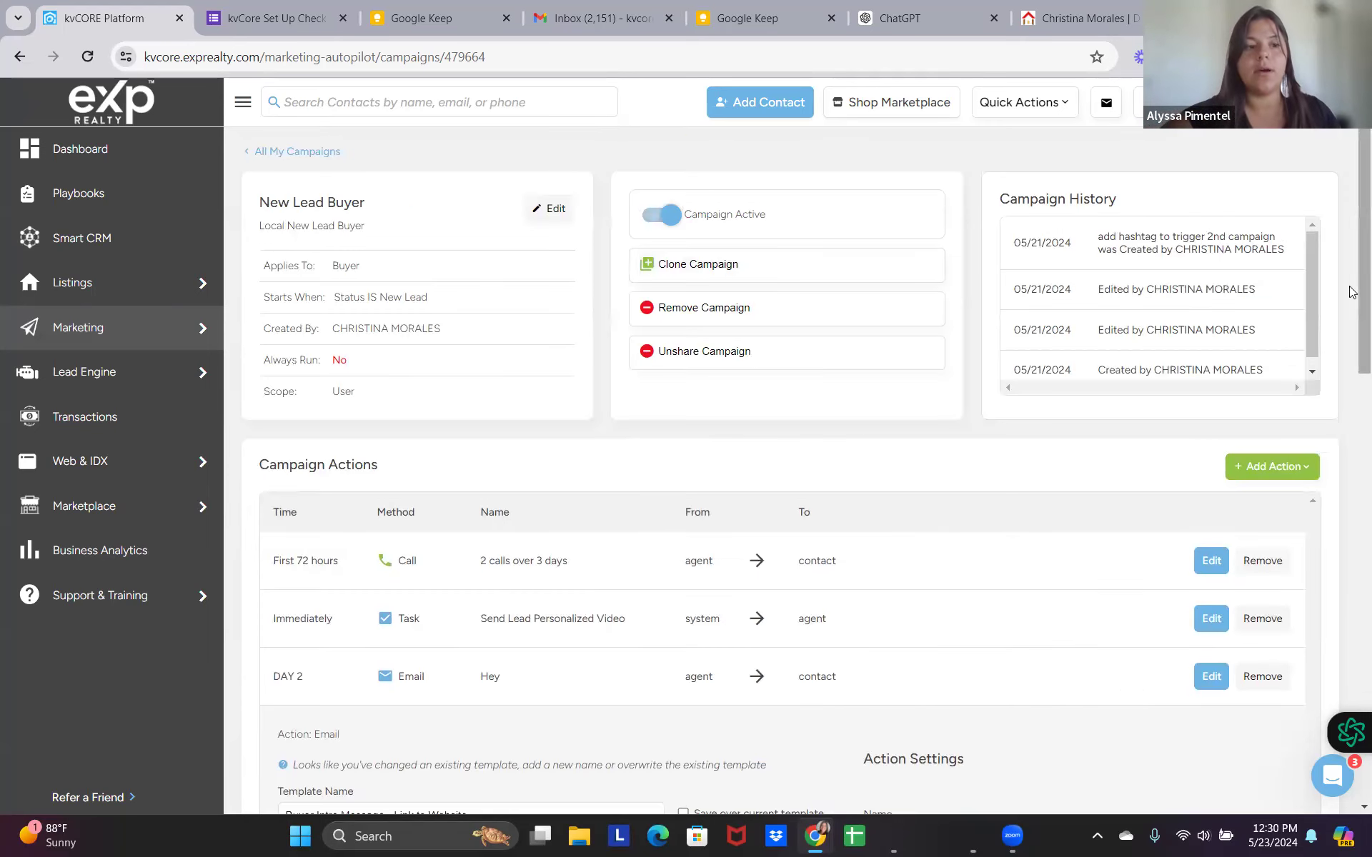
pyautogui.moveTo(1352, 294); pyautogui.dragTo(1351, 459)
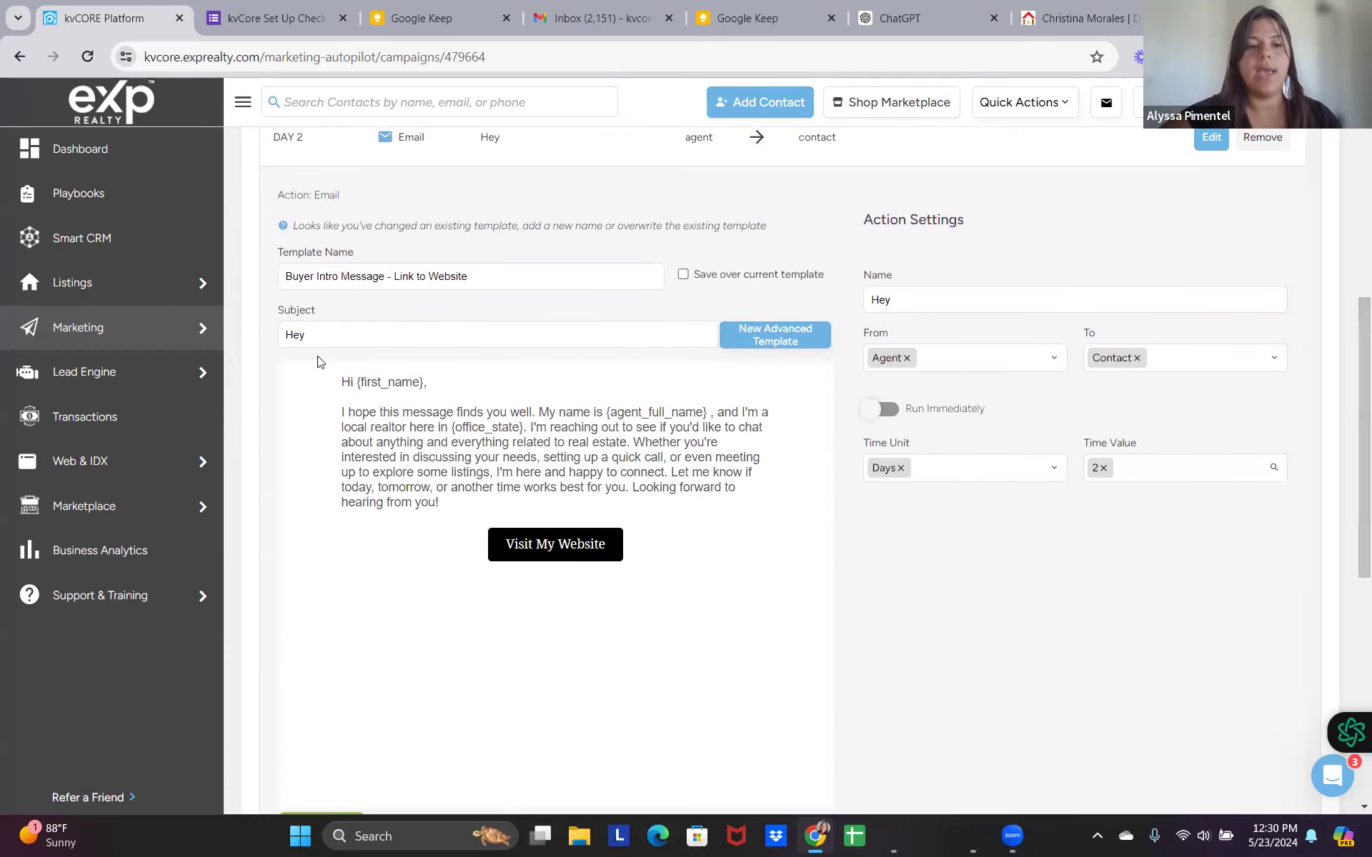
pyautogui.moveTo(343, 336); pyautogui.dragTo(233, 335)
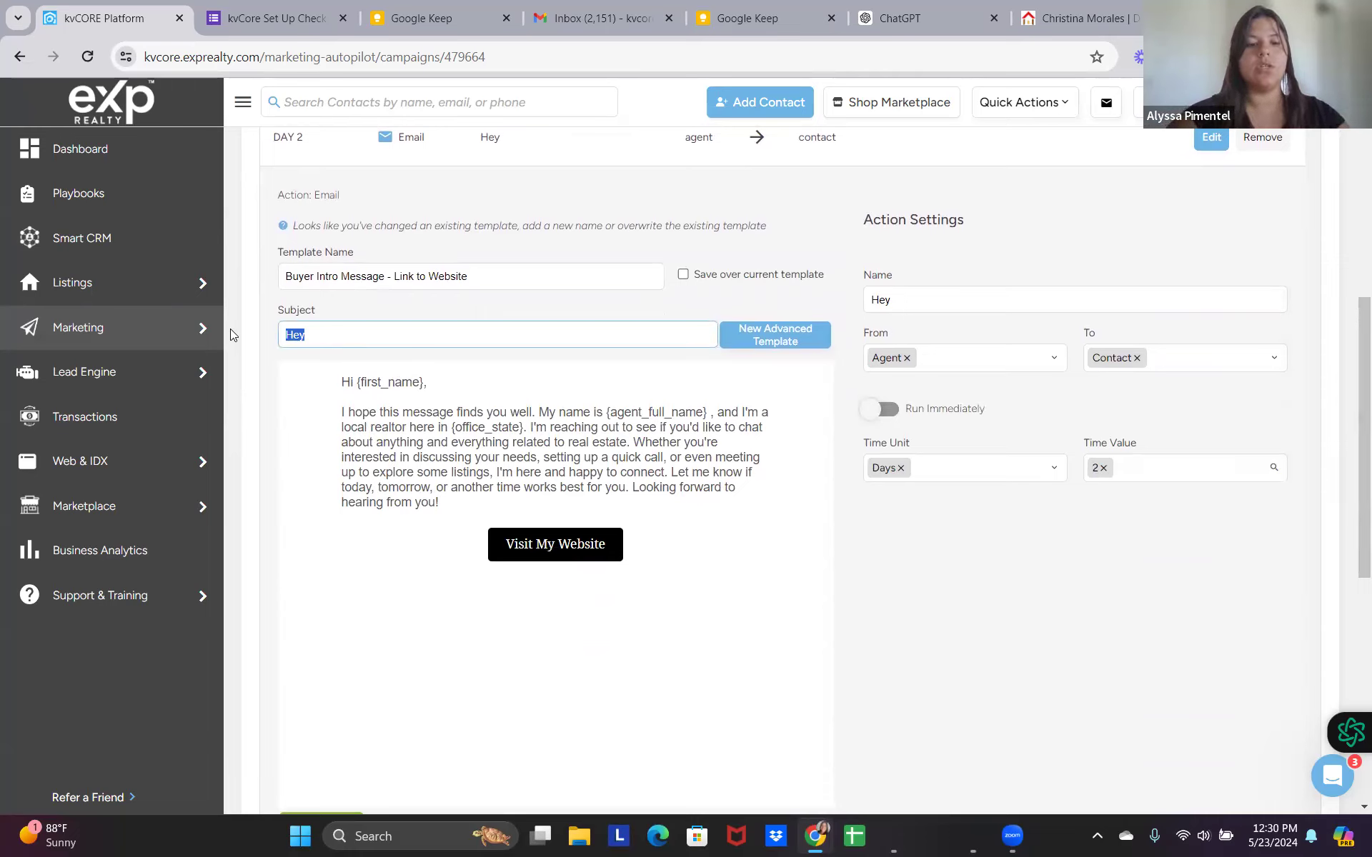
pyautogui.press('capslock')
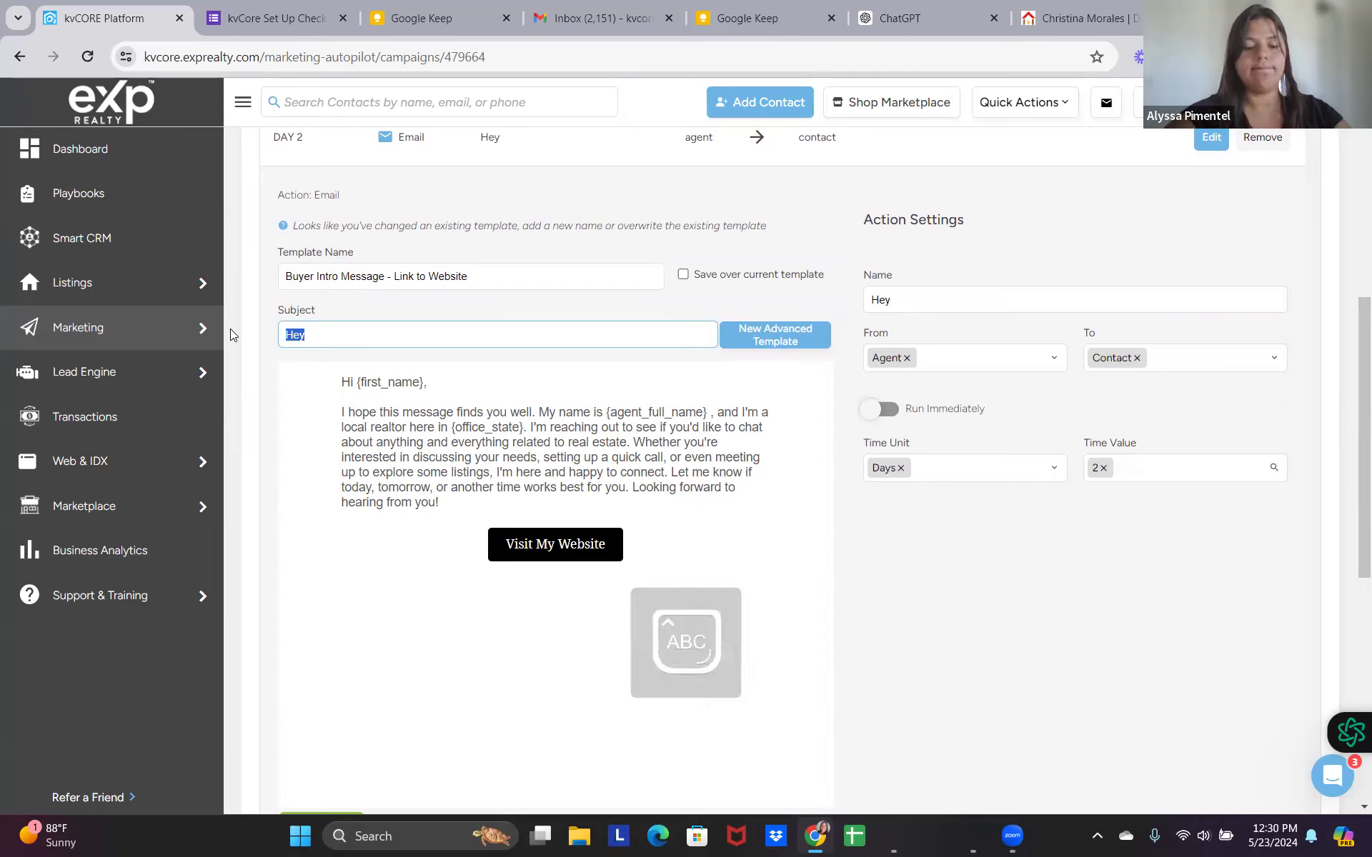
pyautogui.write('C')
pyautogui.press('capslock')
pyautogui.write('on')
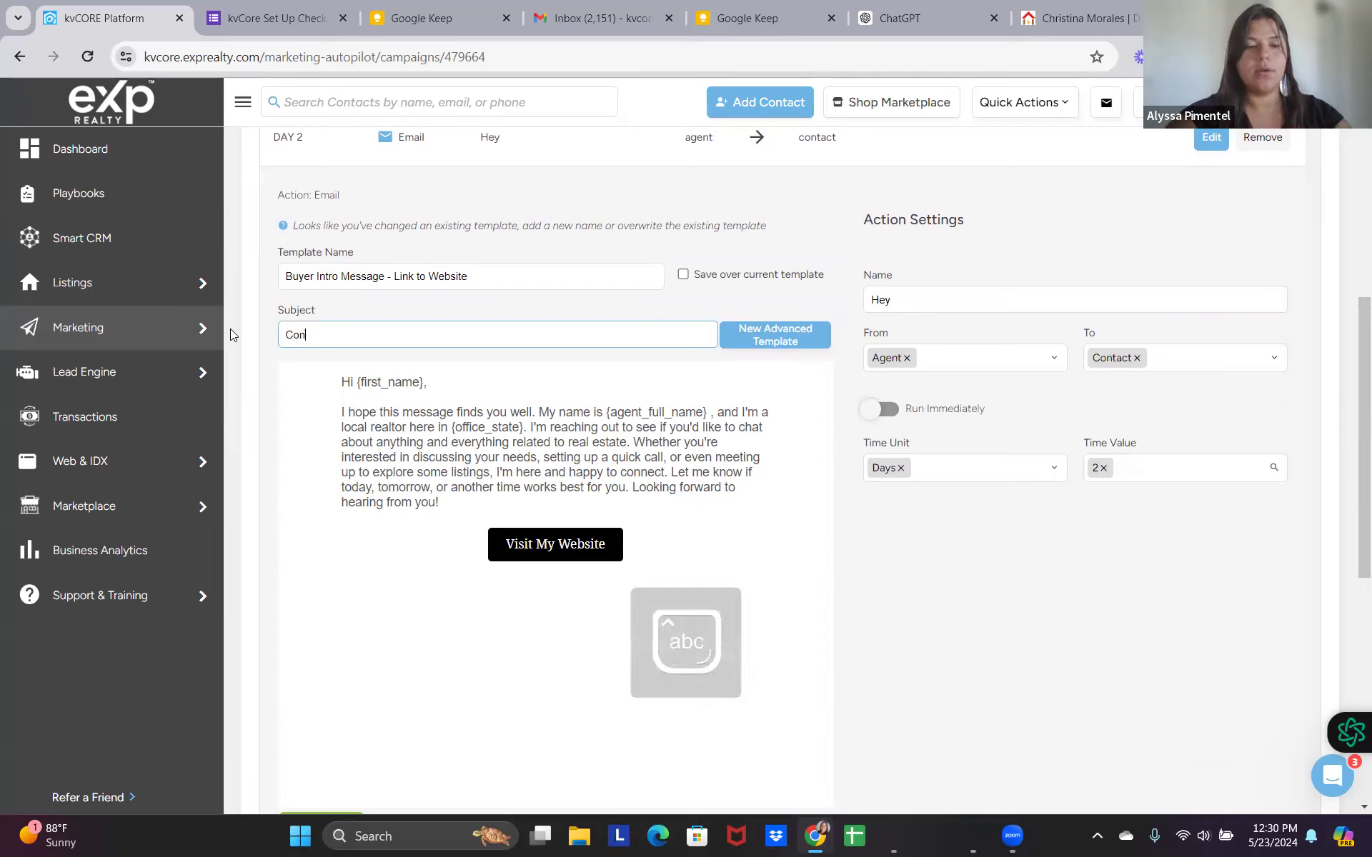
pyautogui.write('grats on taking')
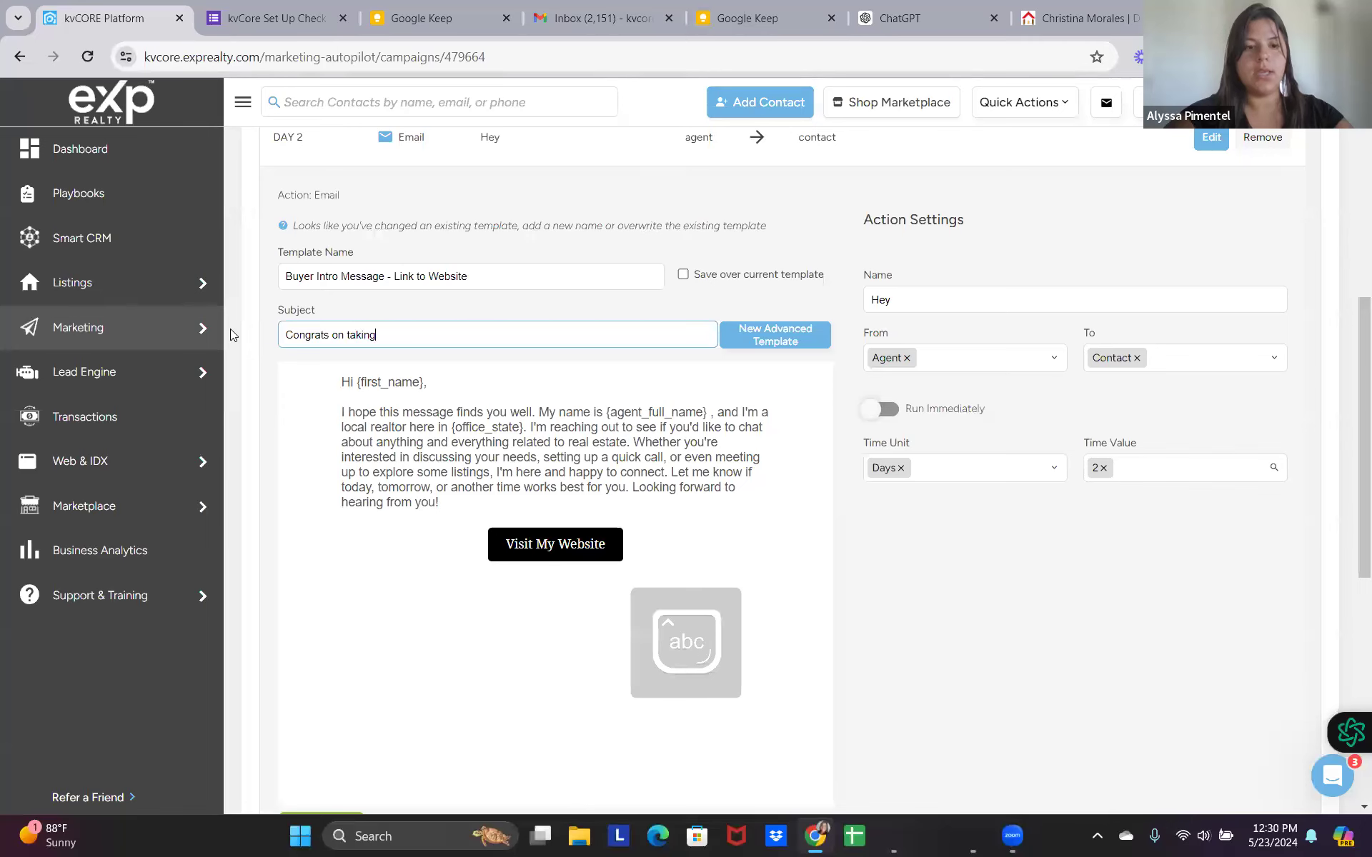
pyautogui.write(' the first step!')
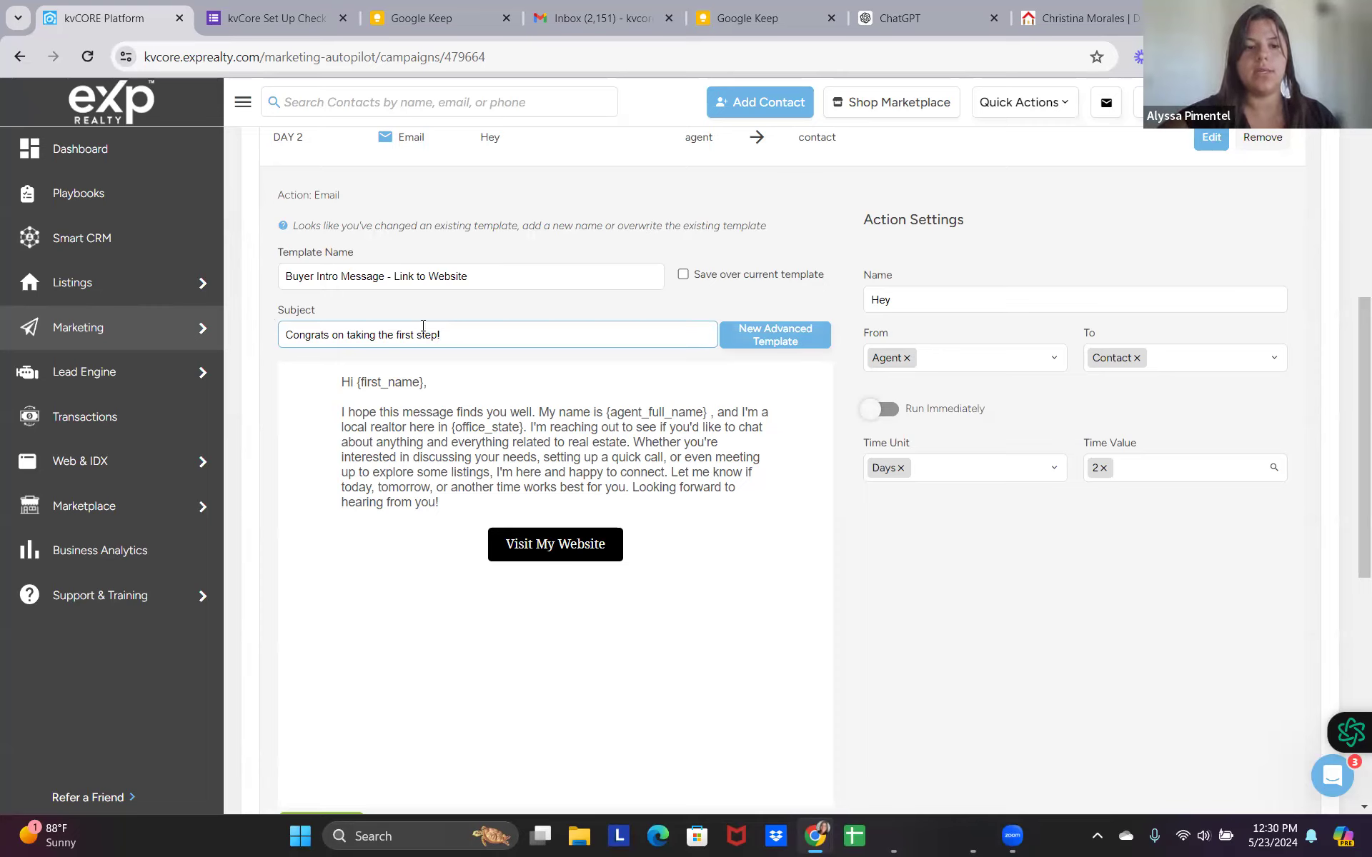
pyautogui.click(475, 358)
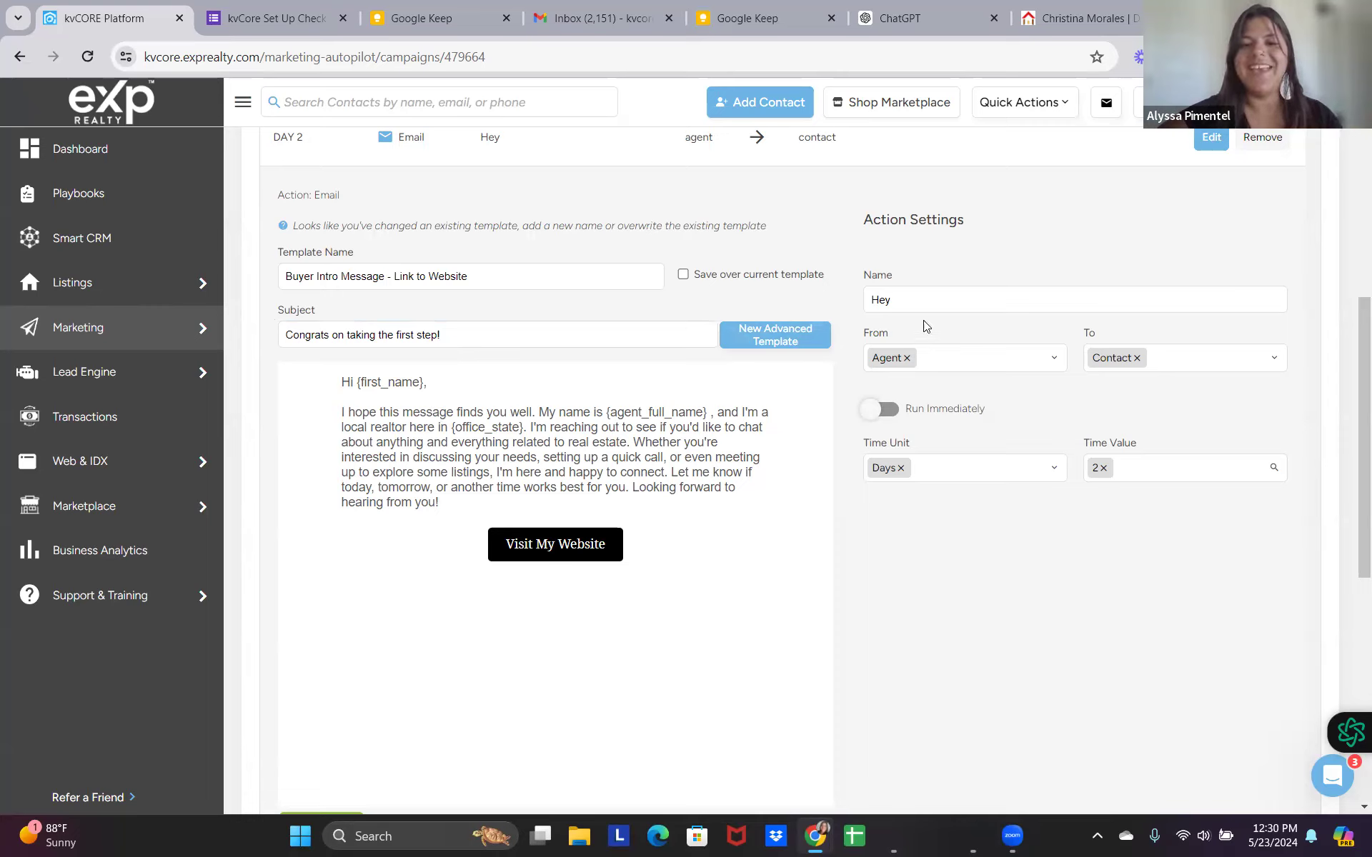
# Copy the template name "Buyer Intro Message - Link to Website" into the email action's name.
pyautogui.moveTo(914, 290); pyautogui.dragTo(841, 295)
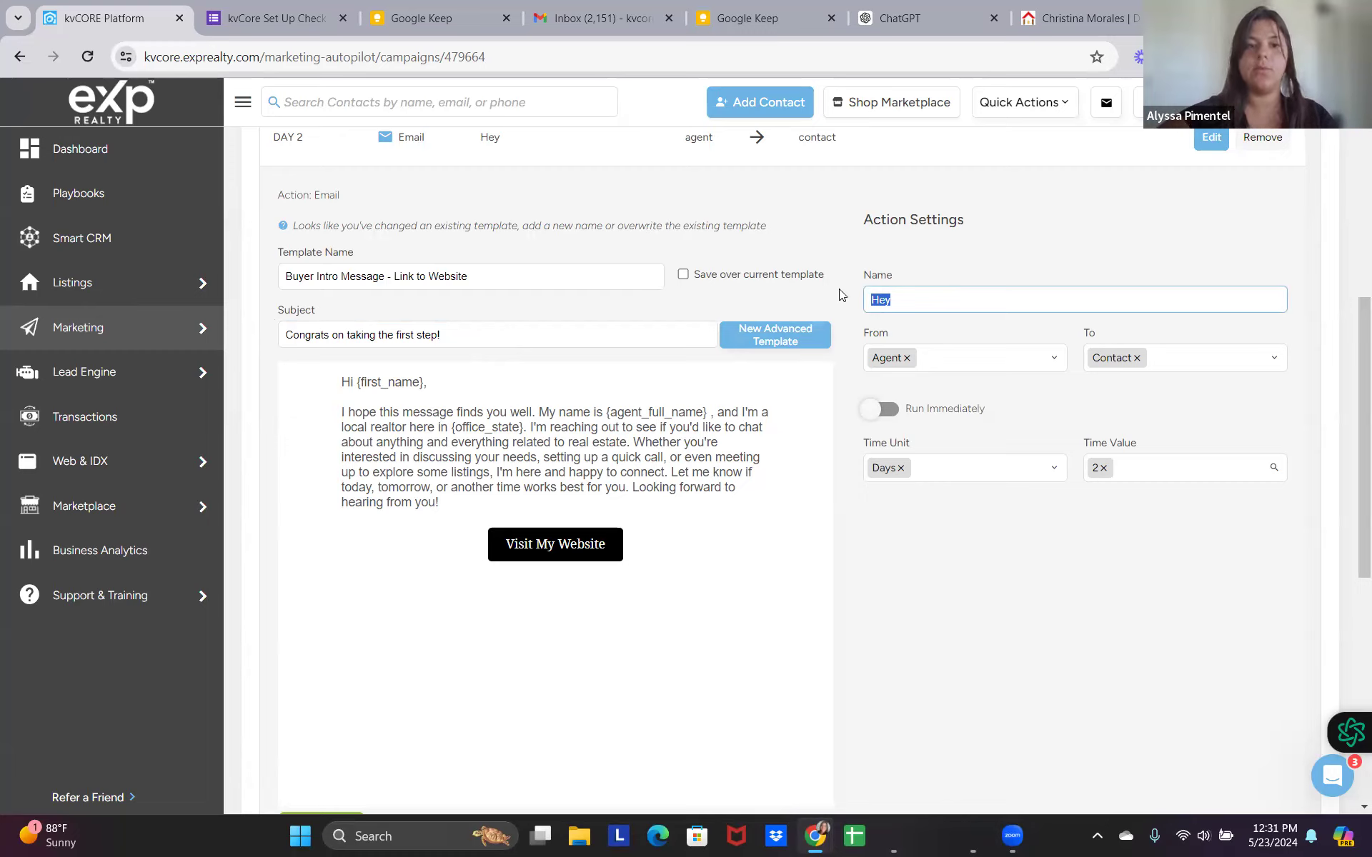
pyautogui.moveTo(471, 276); pyautogui.dragTo(264, 275)
pyautogui.hotkey('ctrl', 'c')
pyautogui.moveTo(449, 335); pyautogui.dragTo(254, 352)
pyautogui.doubleClick(927, 304)
pyautogui.hotkey('ctrl', 'v')
pyautogui.click(860, 330)
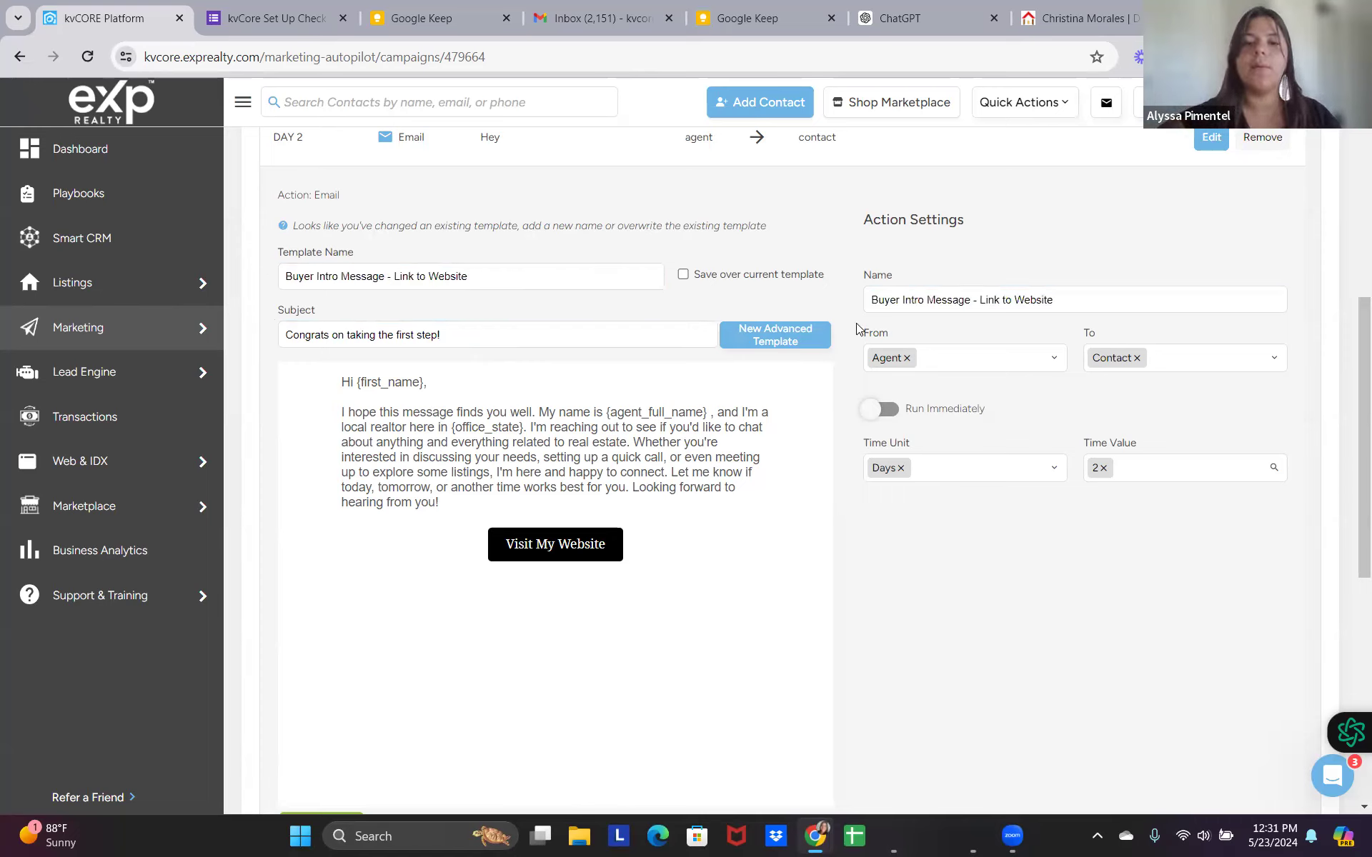
# Review the campaign's action sequence, including the personalized video task and the Day 6 new-properties email.
pyautogui.moveTo(1354, 304); pyautogui.dragTo(1327, 184)
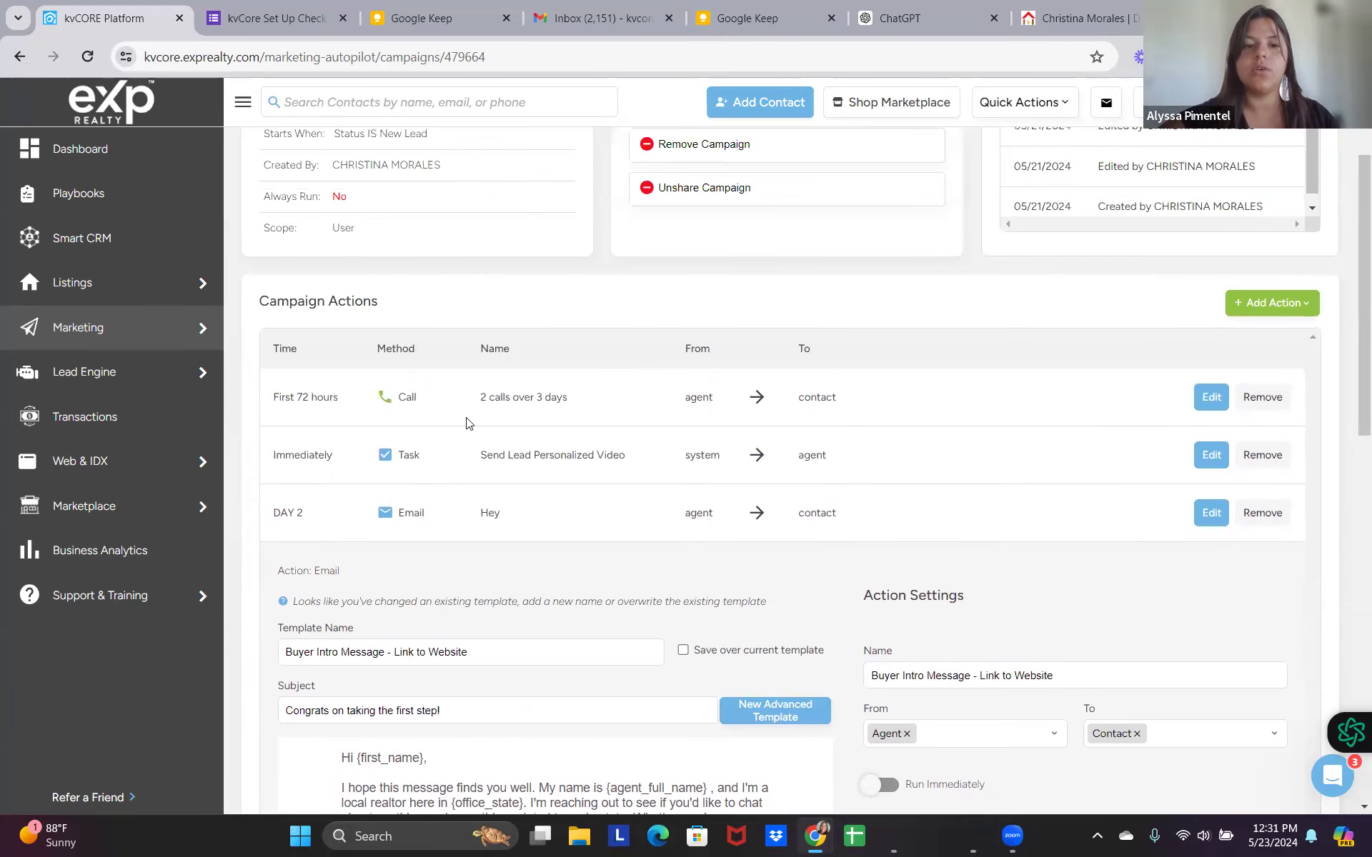
pyautogui.moveTo(641, 460); pyautogui.dragTo(475, 463)
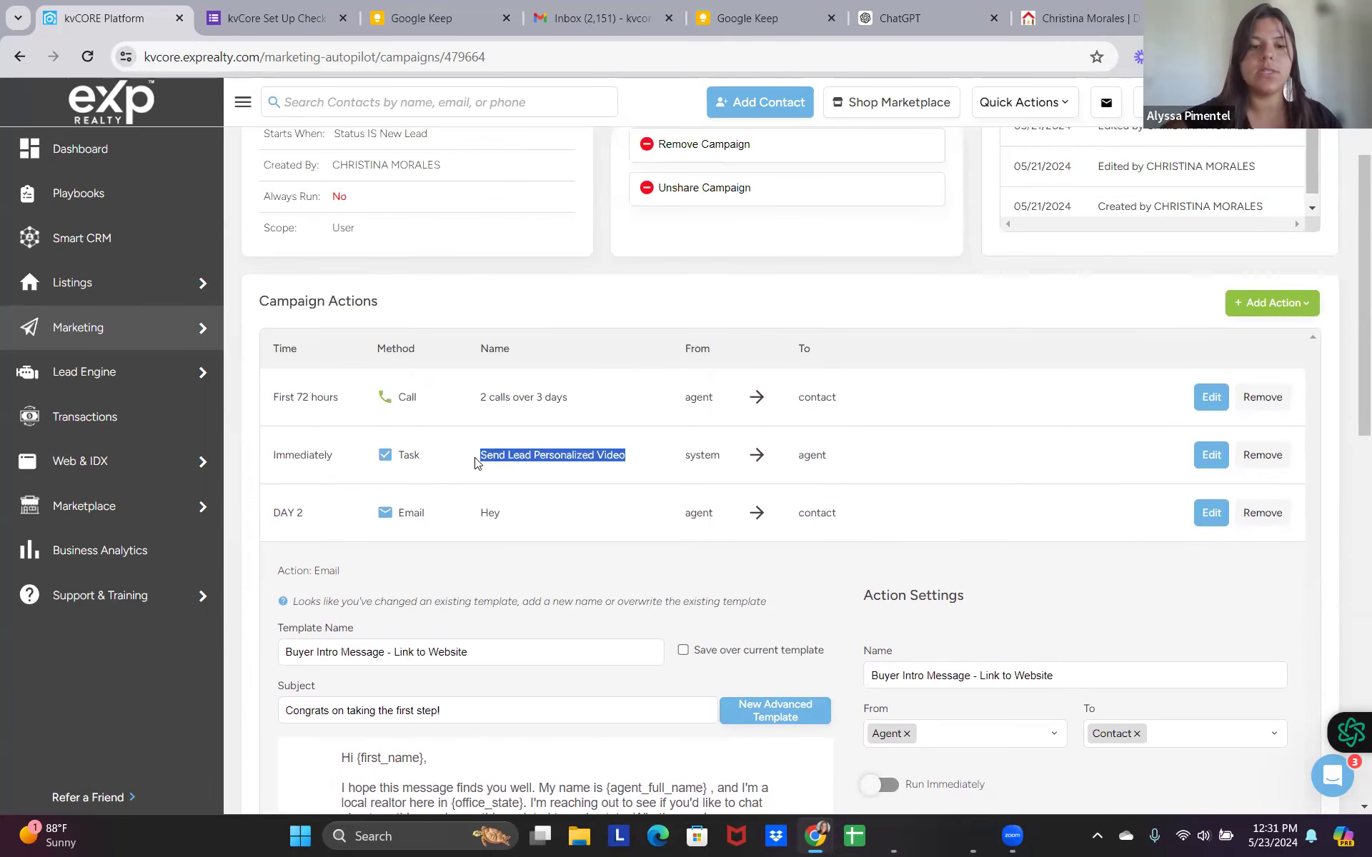
pyautogui.moveTo(1353, 389); pyautogui.dragTo(1352, 564)
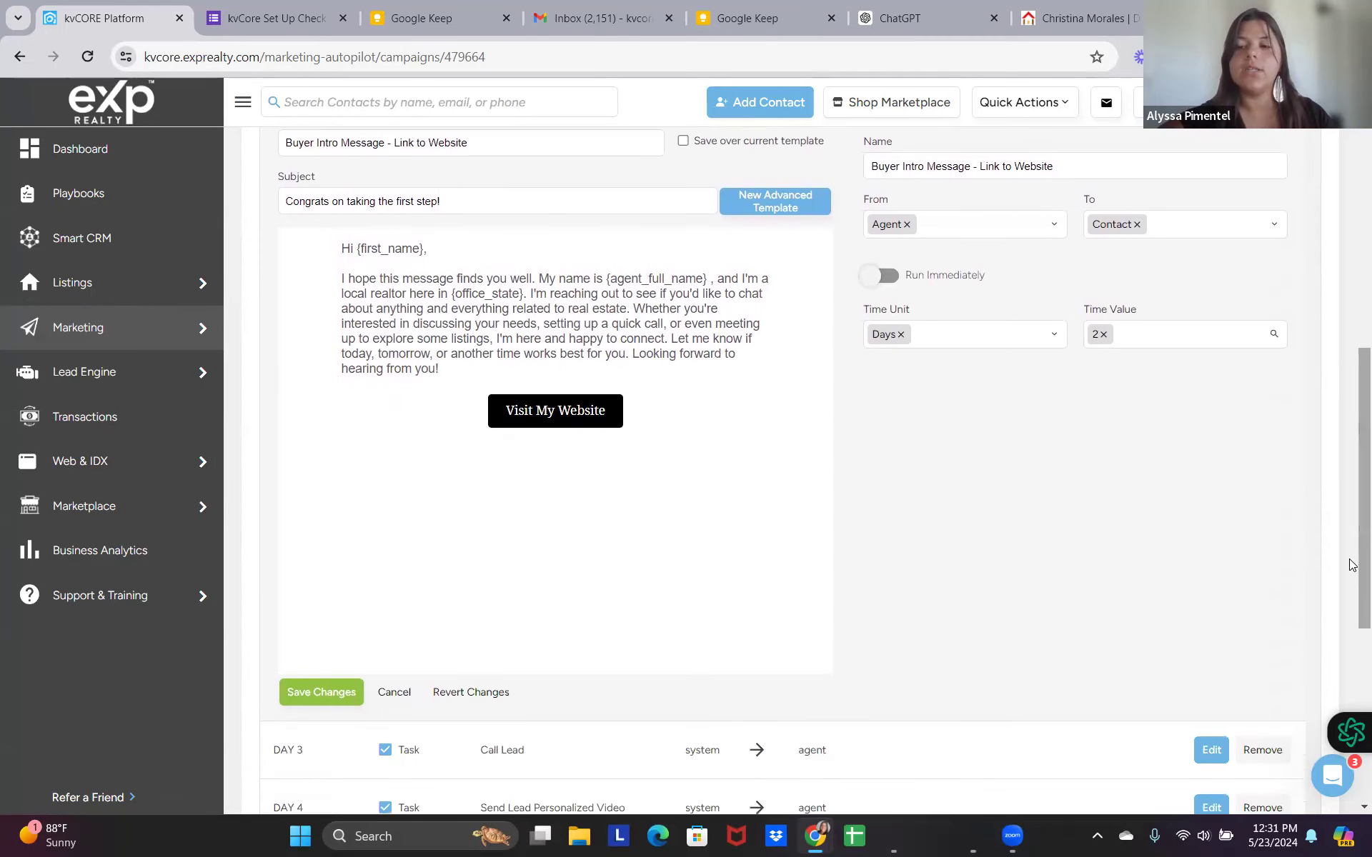
pyautogui.moveTo(1353, 572); pyautogui.dragTo(1350, 723)
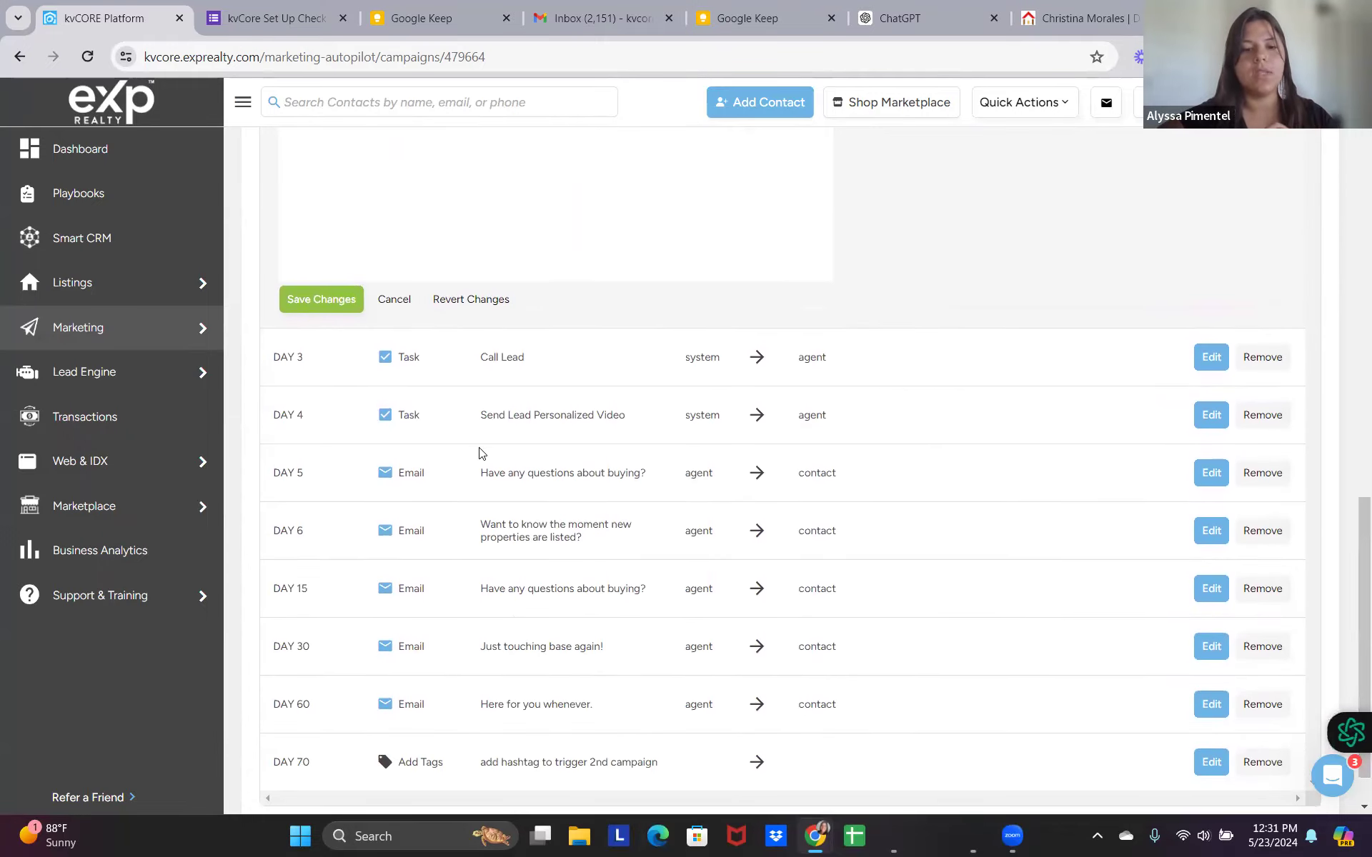
pyautogui.moveTo(470, 530); pyautogui.dragTo(608, 553)
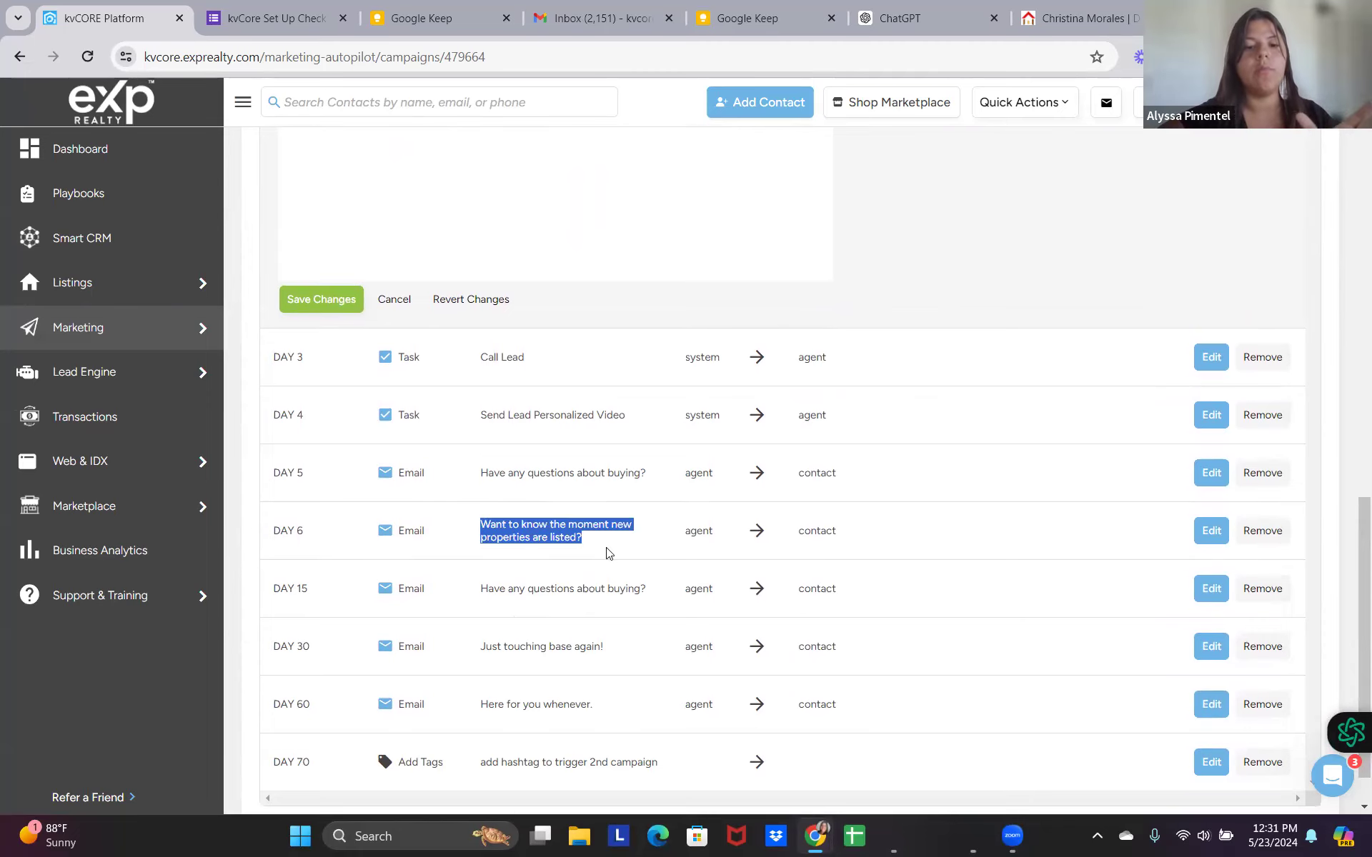
pyautogui.moveTo(1350, 493); pyautogui.dragTo(1351, 392)
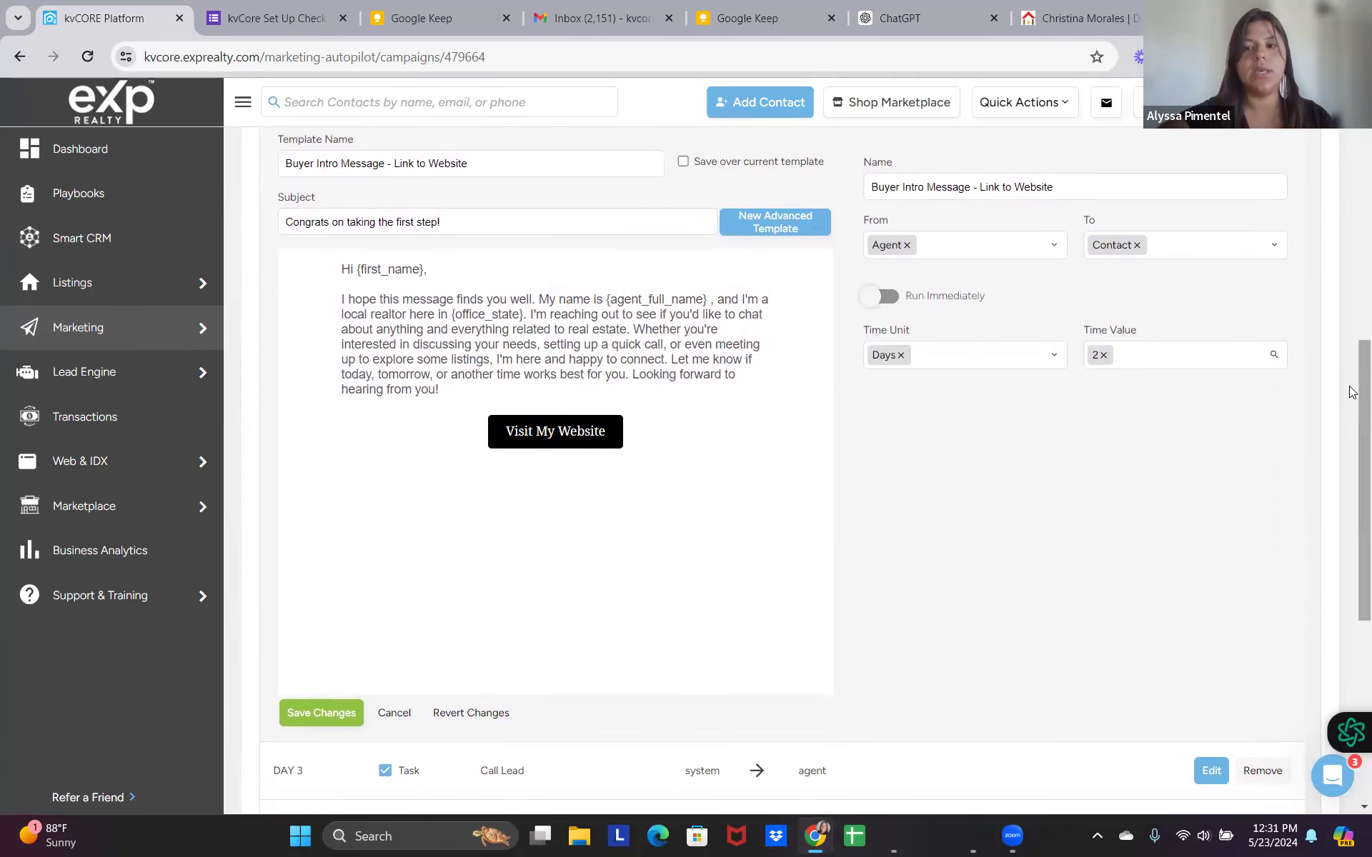
pyautogui.moveTo(1351, 391); pyautogui.dragTo(1312, 404)
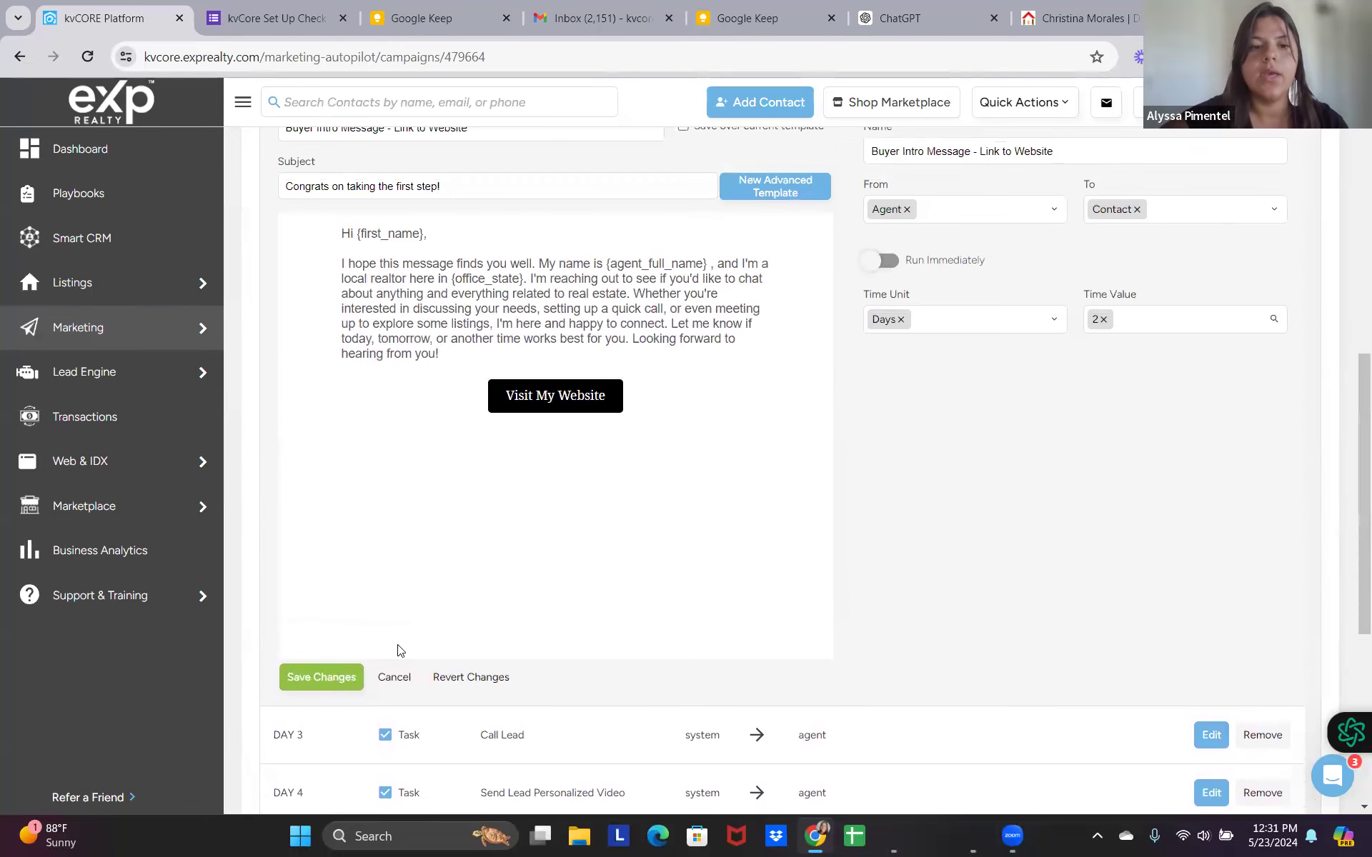
# Save the changes to the Day 2 email action and reopen it to check its template and settings.
pyautogui.click(311, 683)
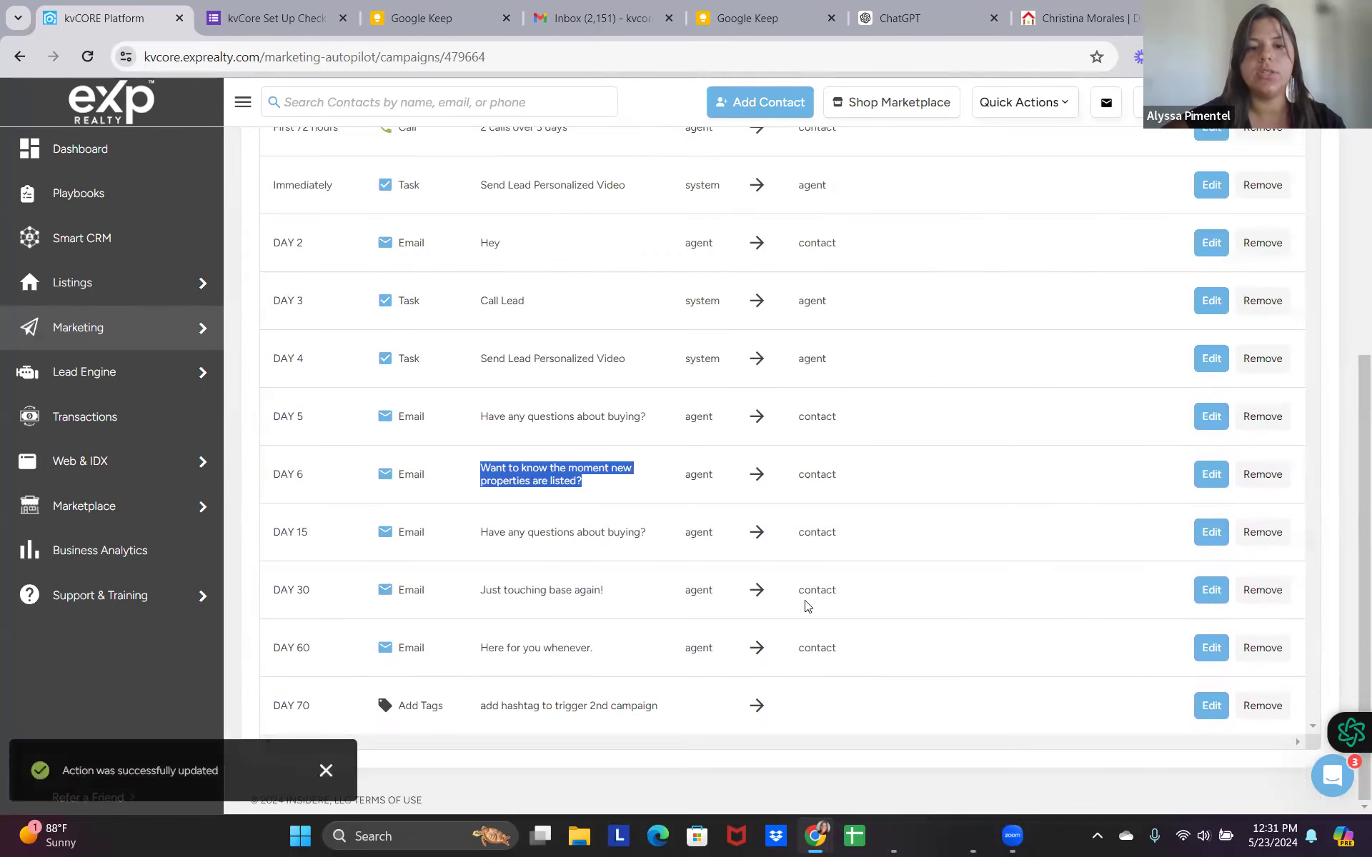
pyautogui.scroll(2, 1350, 493)
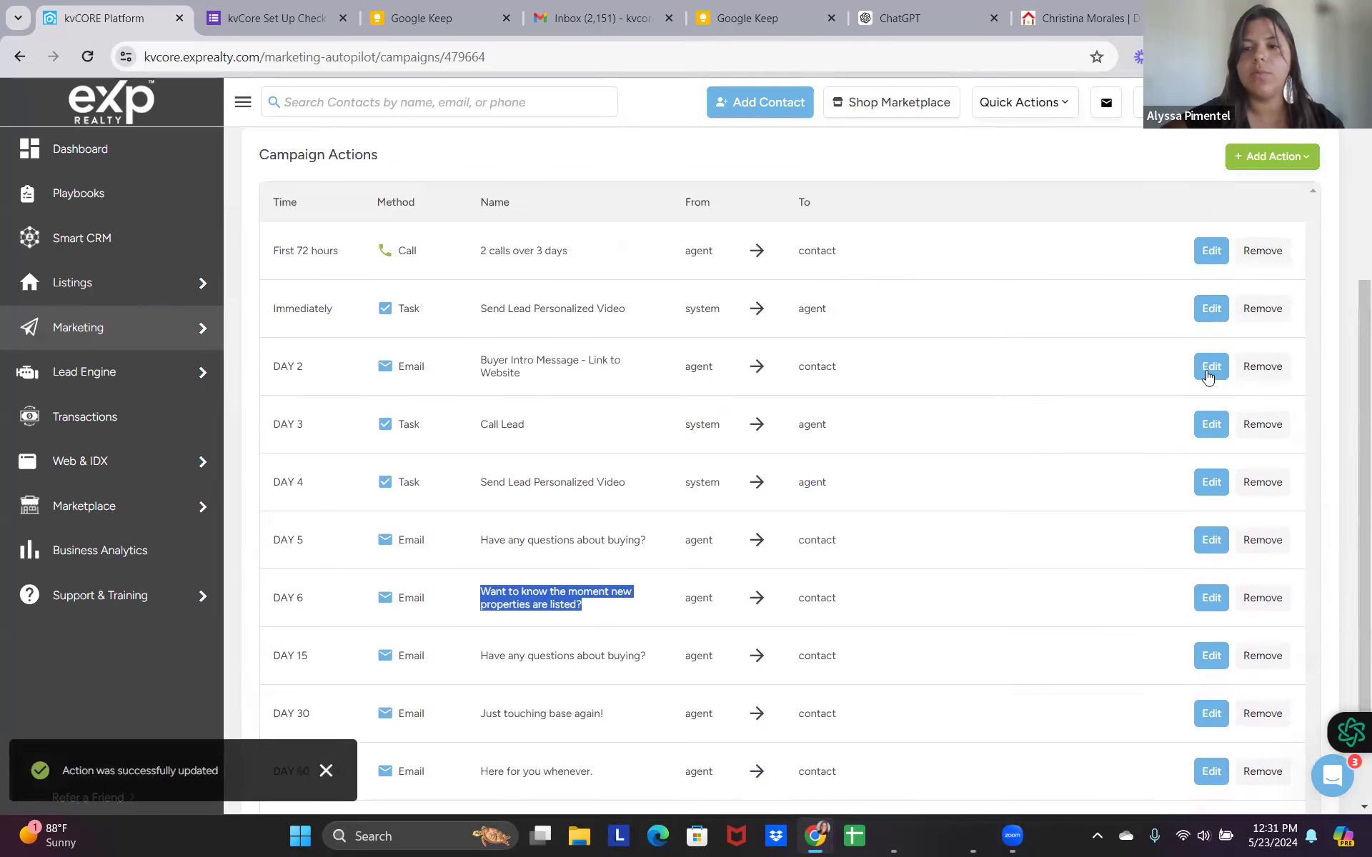
pyautogui.click(1211, 366)
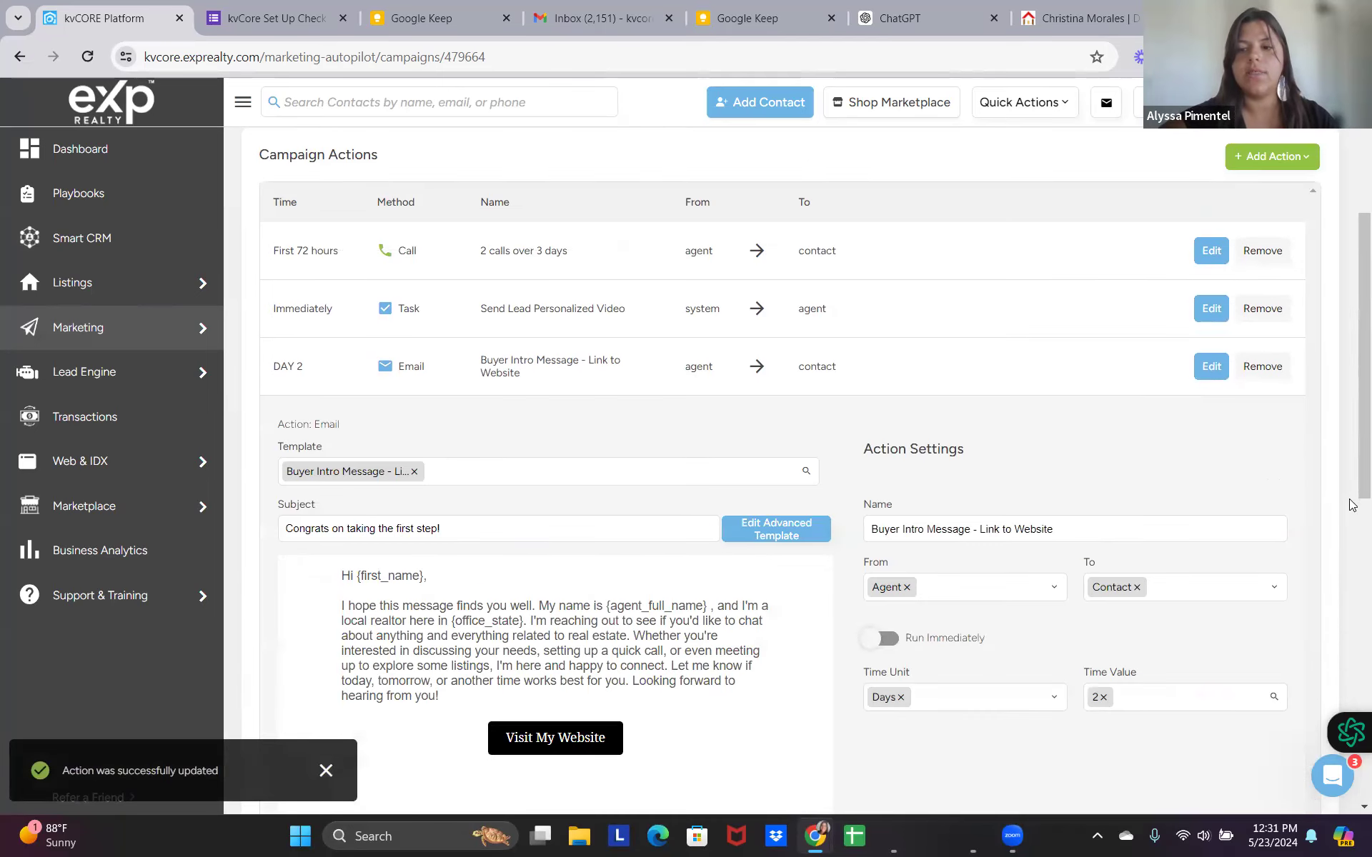
pyautogui.scroll(-5, 1353, 504)
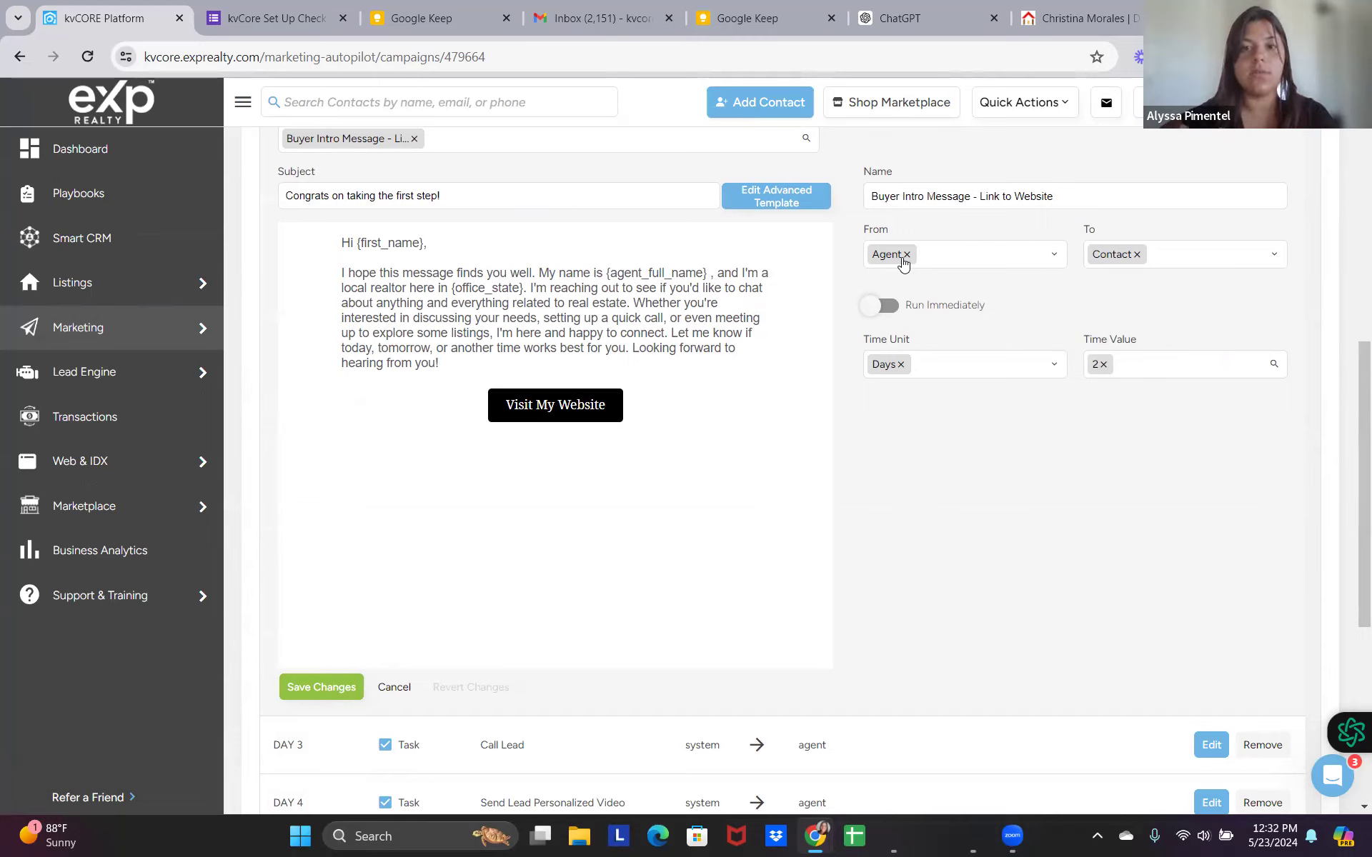
# Try System as the Day 2 email action's sender and return it to Agent.
pyautogui.click(905, 255)
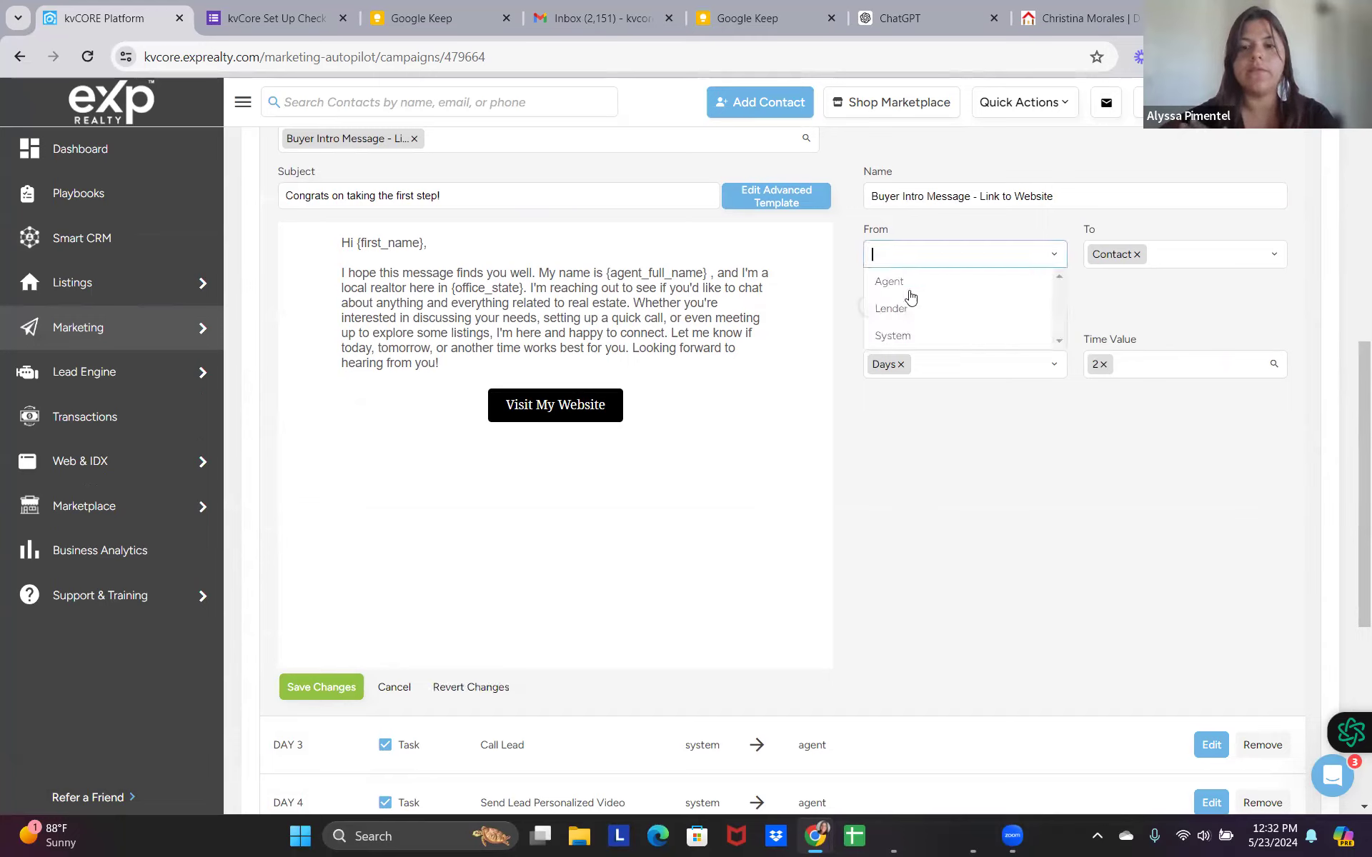
pyautogui.click(909, 335)
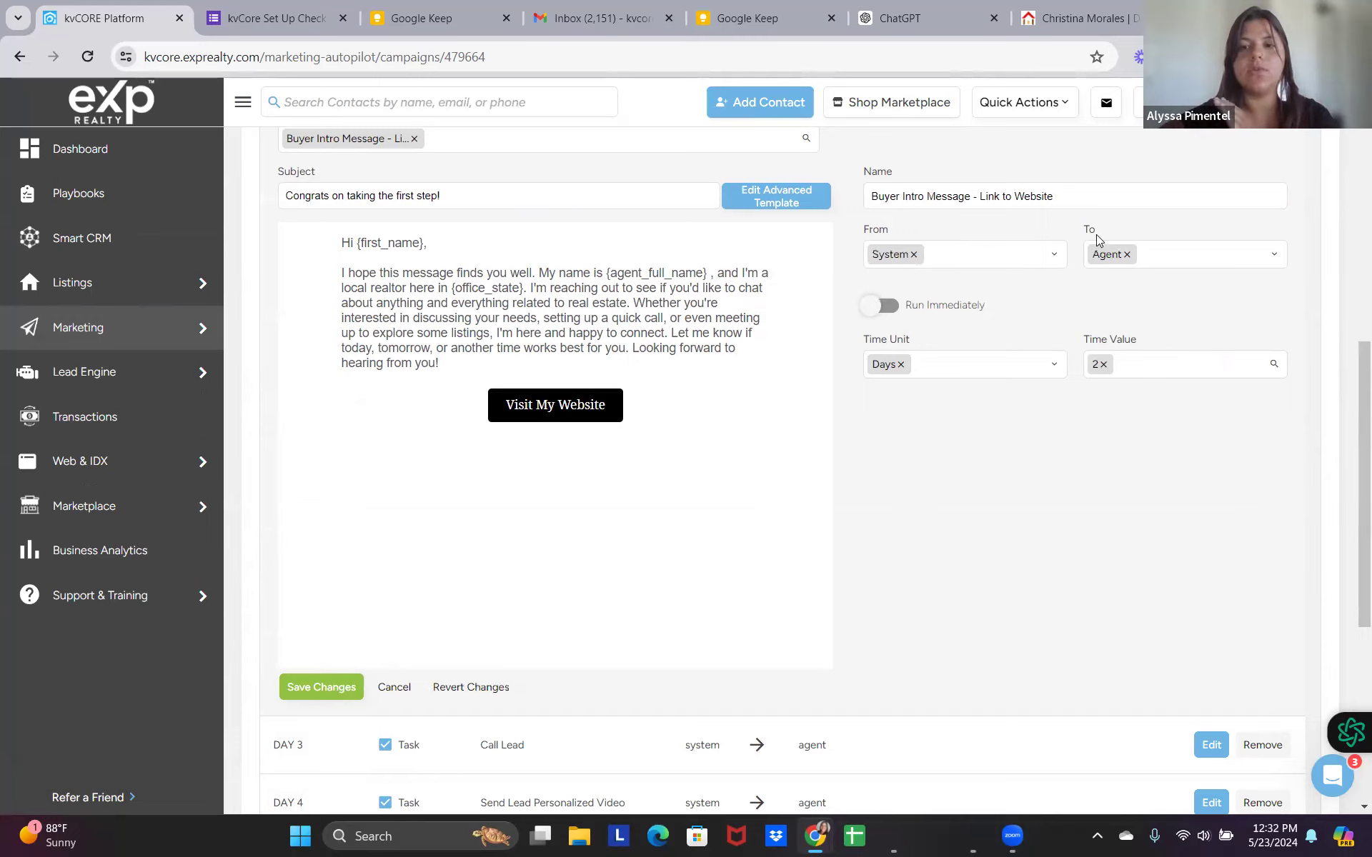
pyautogui.click(914, 255)
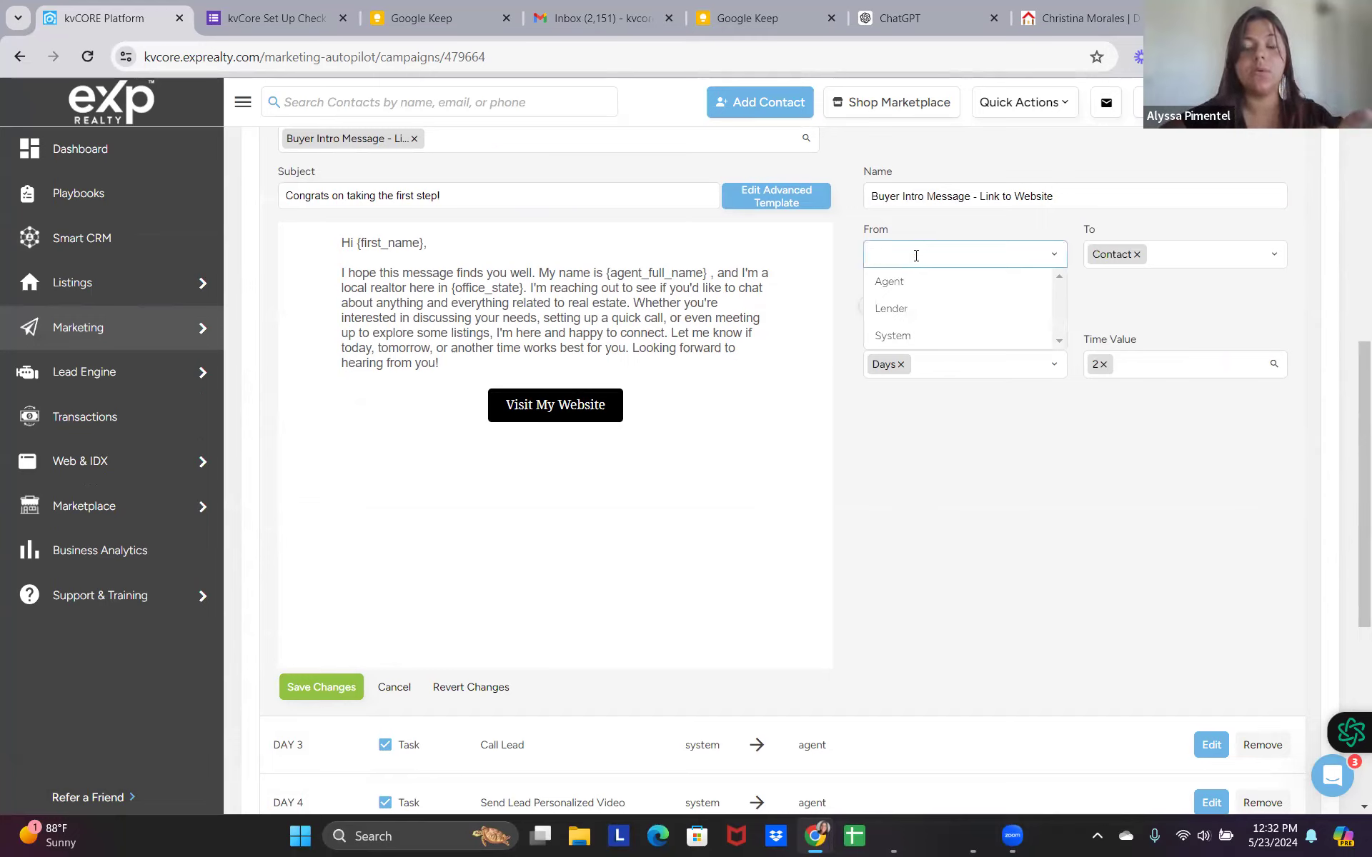
pyautogui.click(916, 289)
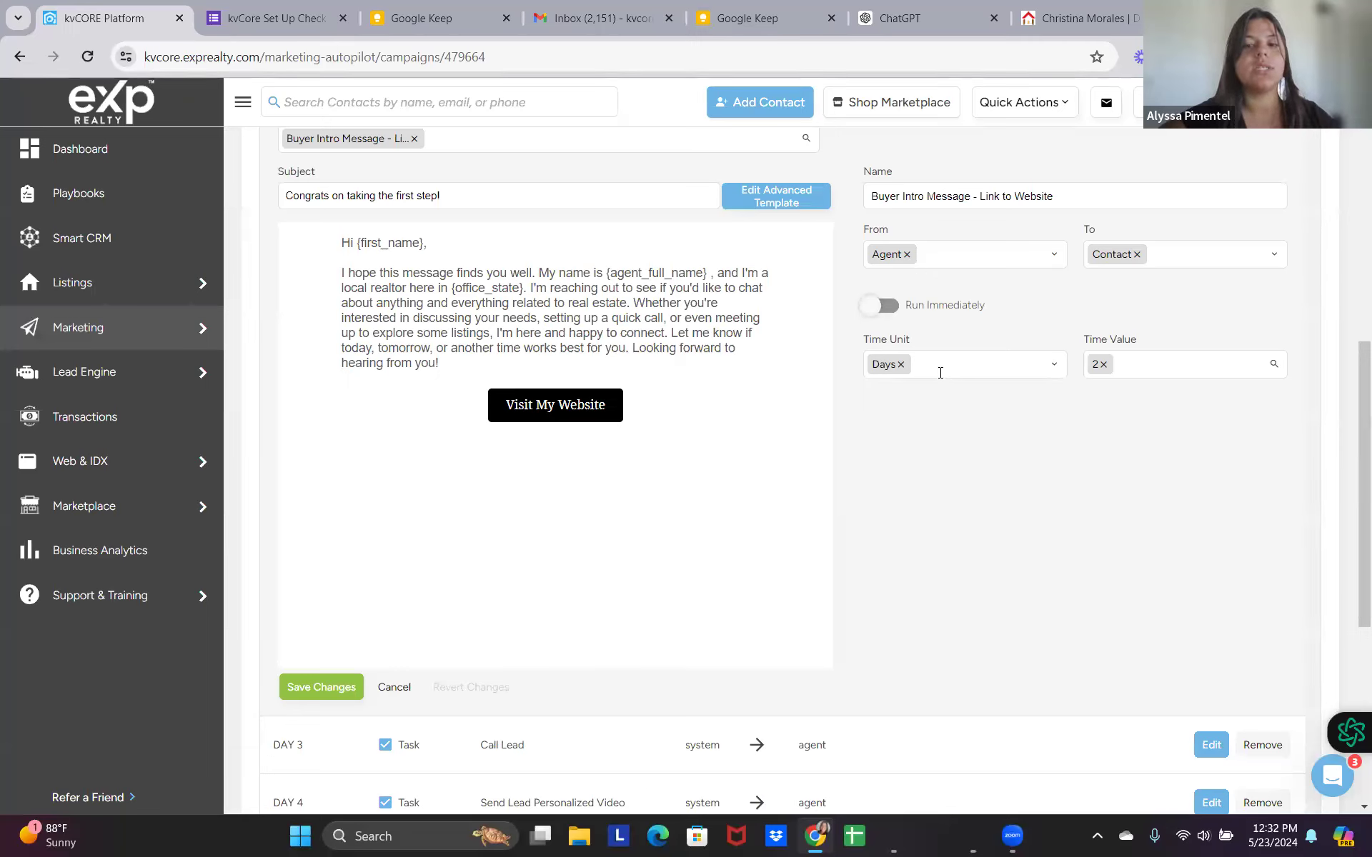
# Check the email action's time unit choices and try the Run Immediately option on and off.
pyautogui.click(901, 365)
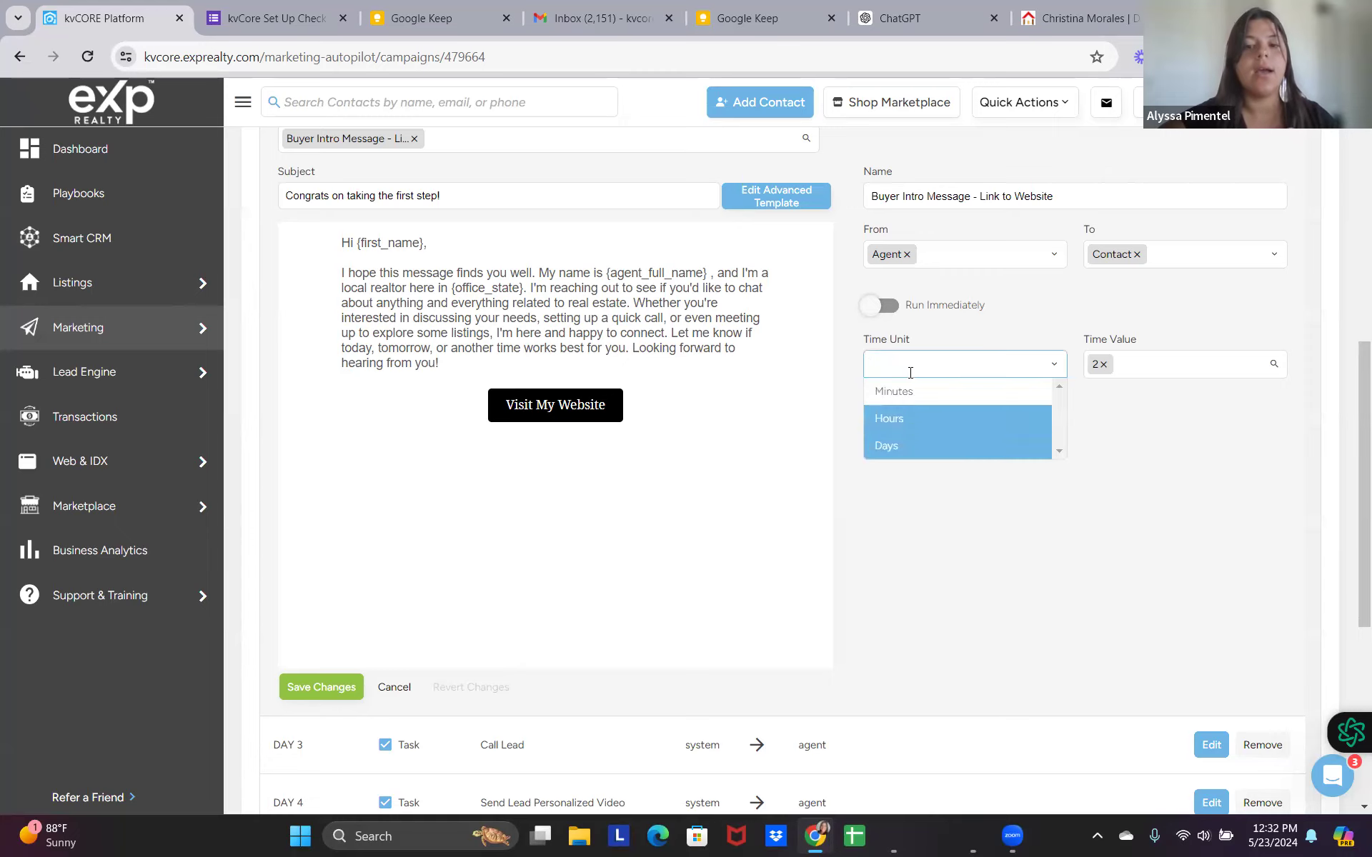
pyautogui.click(886, 445)
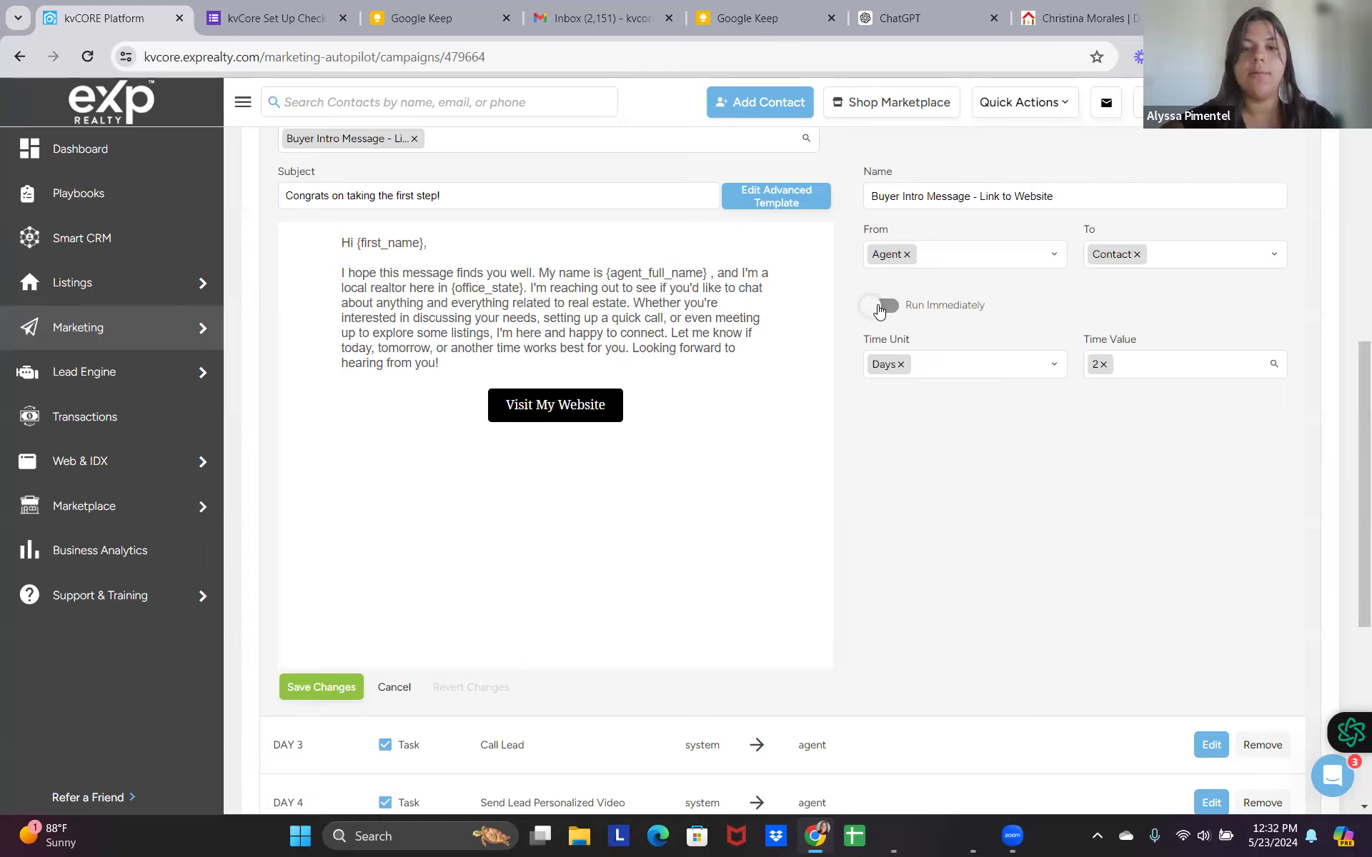
pyautogui.click(881, 305)
pyautogui.click(880, 307)
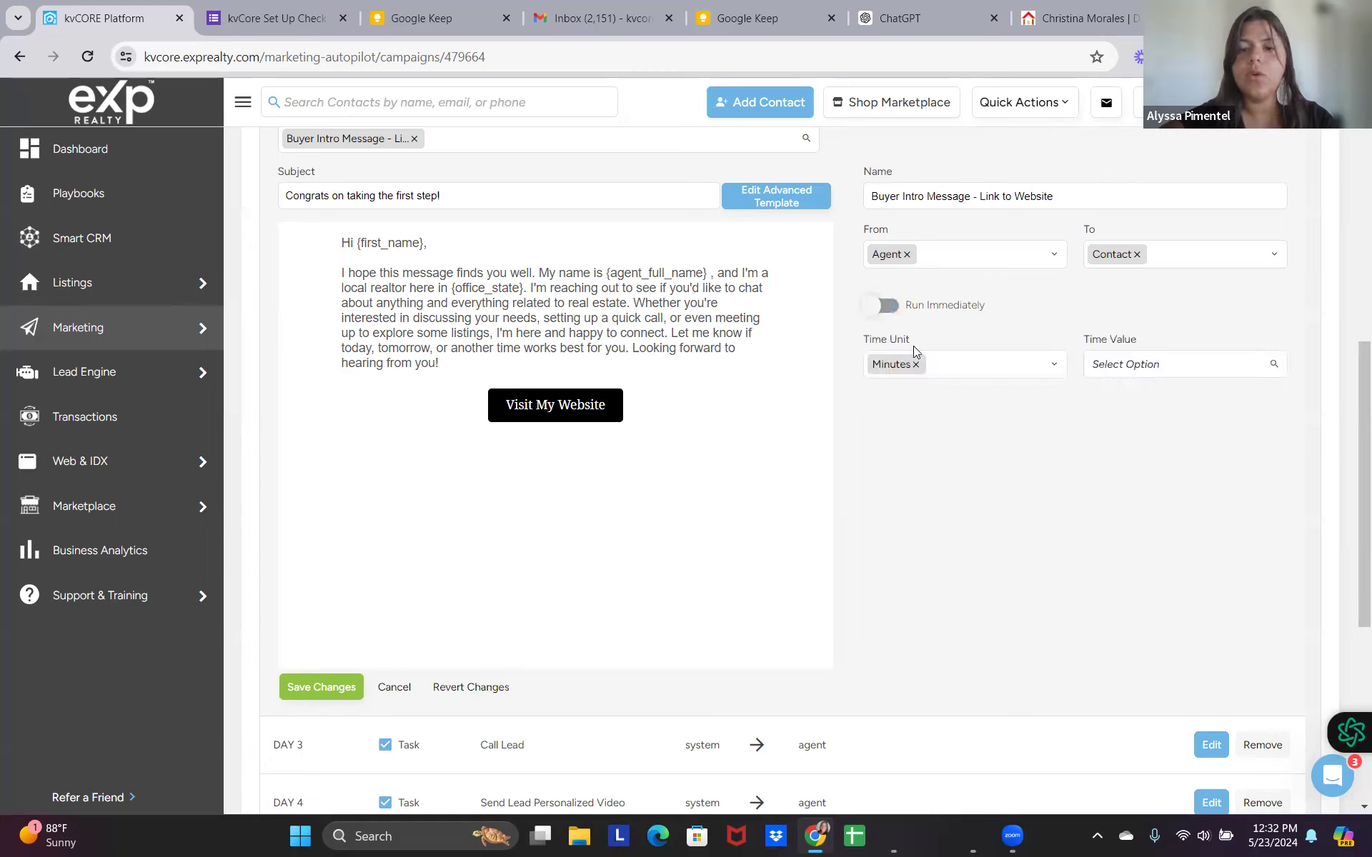
# Schedule the Buyer Intro Message email at 1 day and save the action changes.
pyautogui.click(918, 364)
pyautogui.click(923, 444)
pyautogui.click(1146, 363)
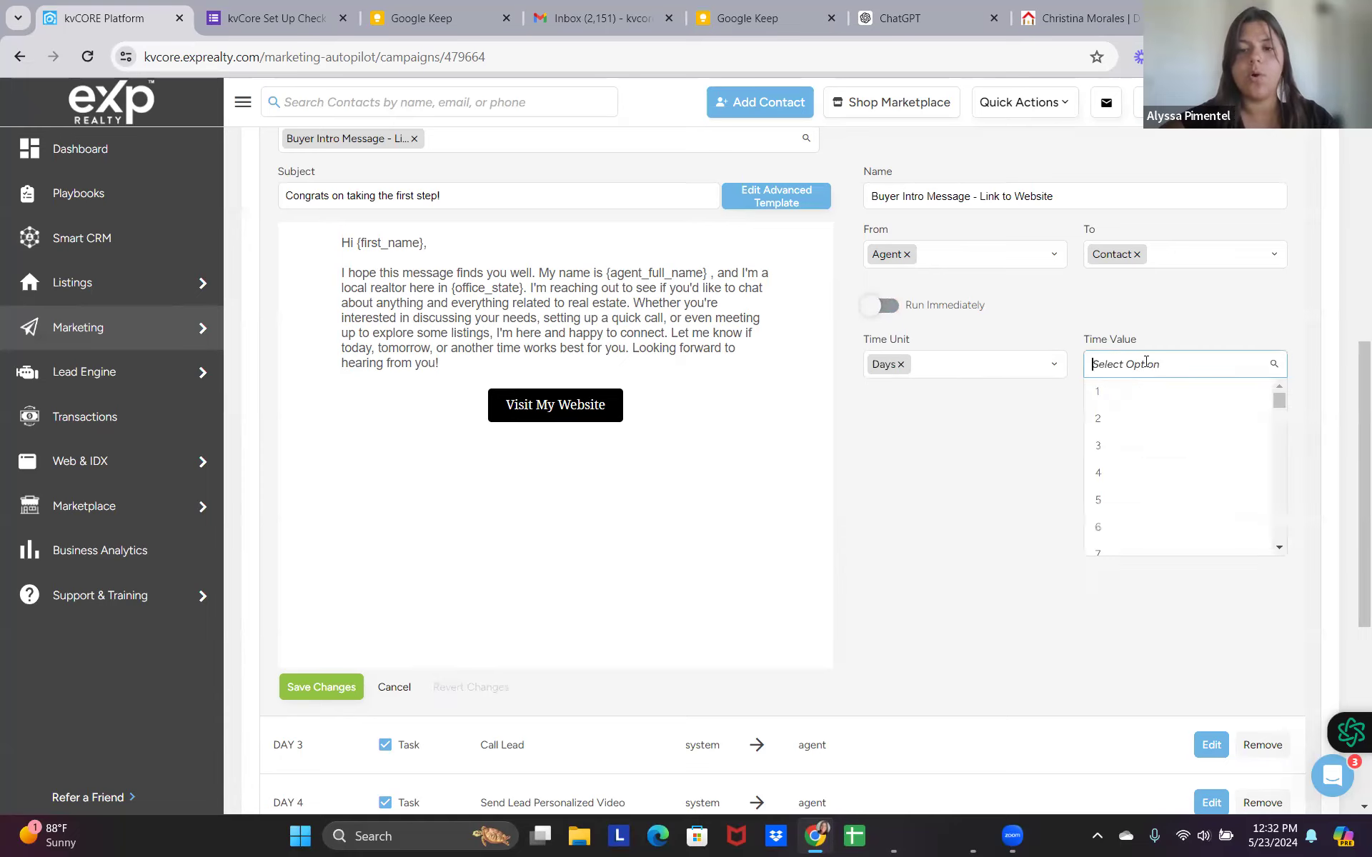
pyautogui.click(1141, 397)
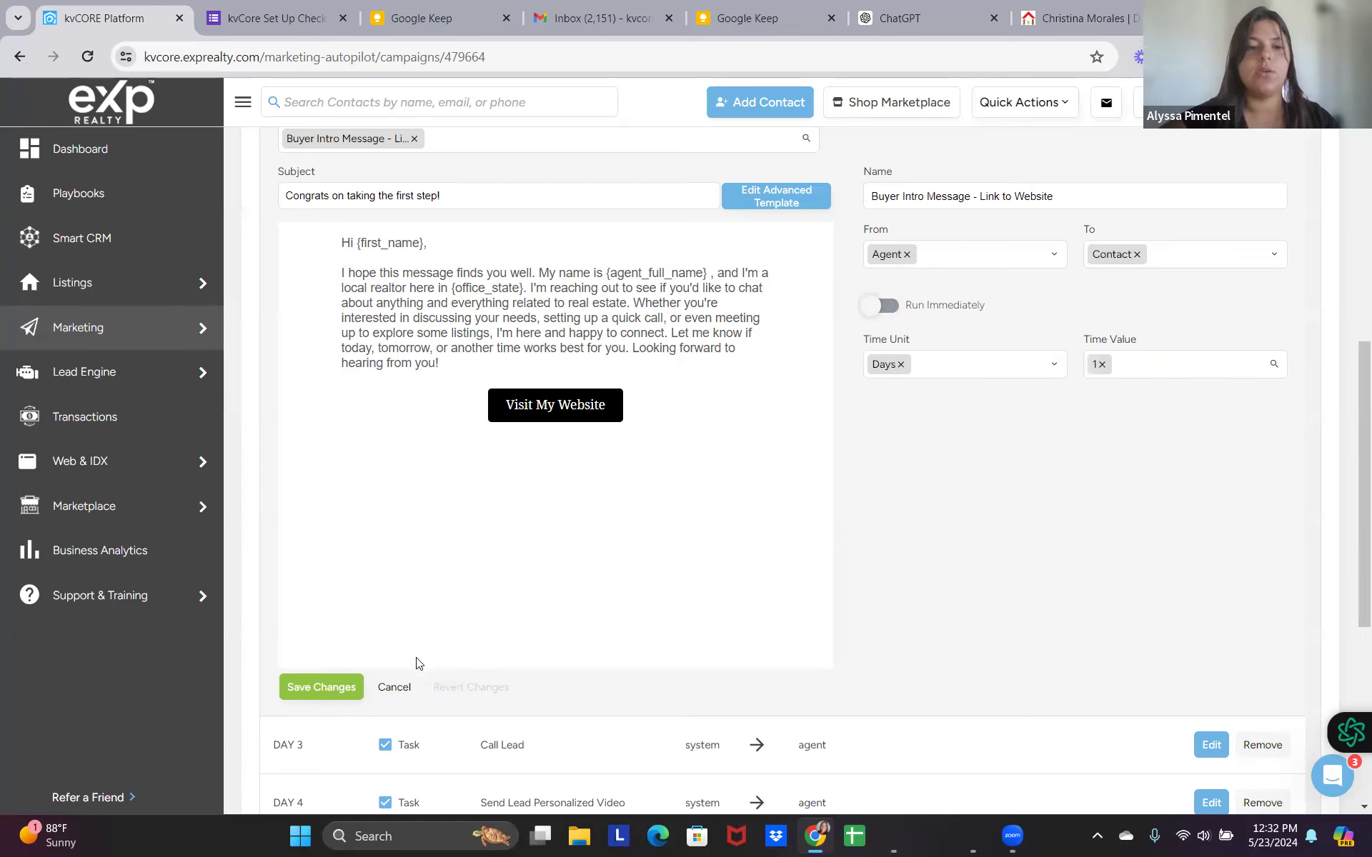
pyautogui.click(329, 686)
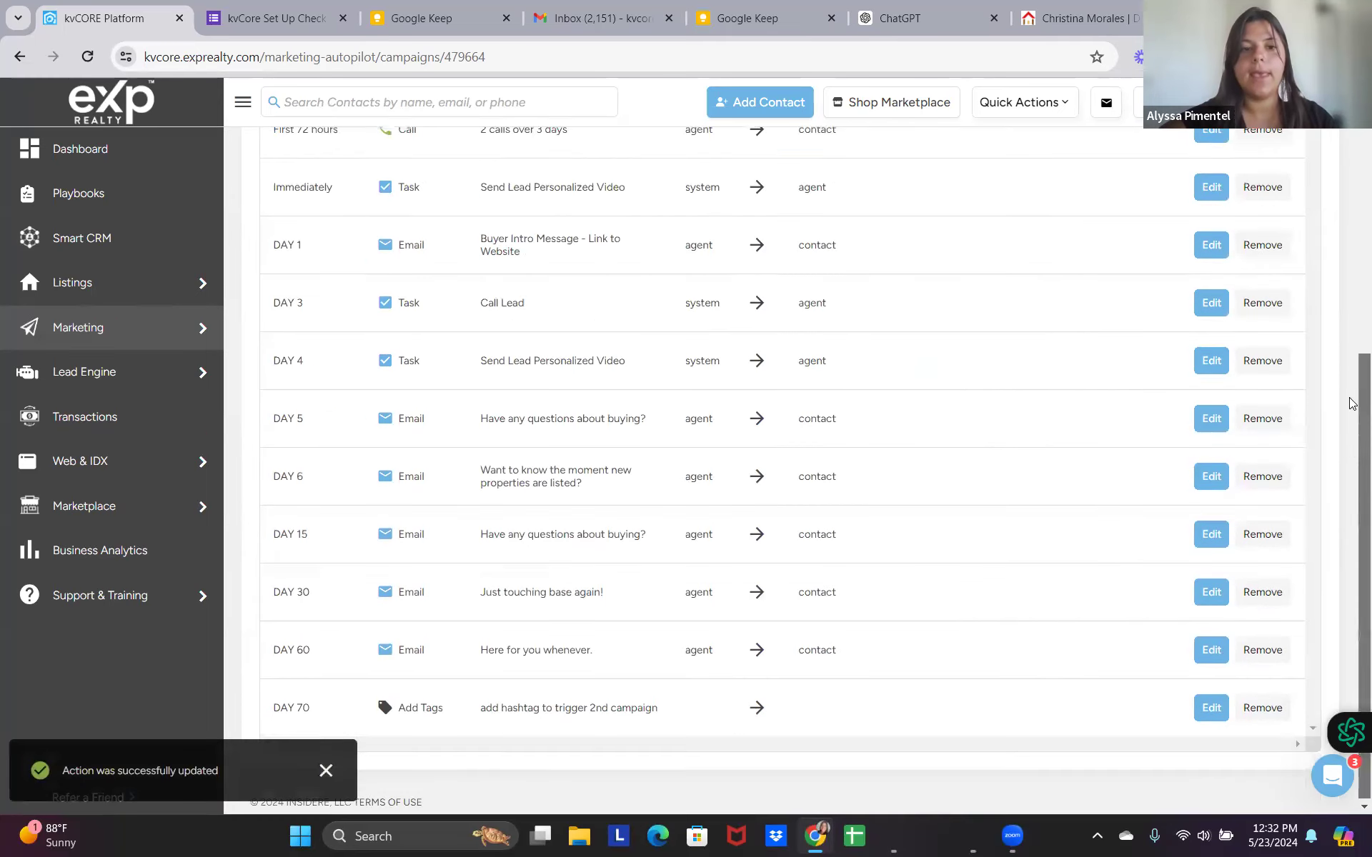
# Review the order and timing of the New Lead Buyer campaign's actions.
pyautogui.scroll(4, 1353, 361)
pyautogui.moveTo(1352, 361); pyautogui.dragTo(1353, 412)
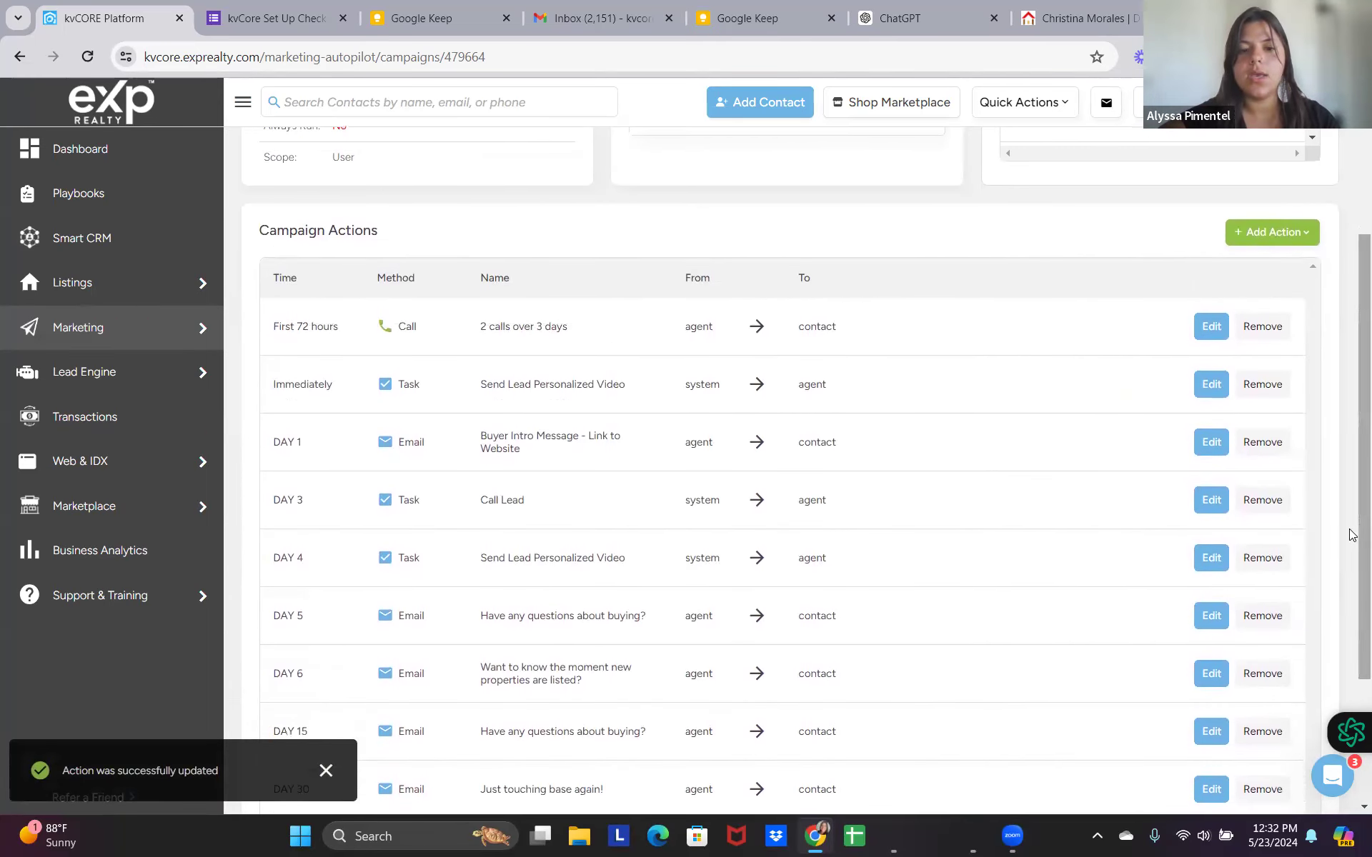
pyautogui.scroll(-3, 1352, 565)
pyautogui.moveTo(1349, 628); pyautogui.dragTo(1350, 641)
pyautogui.scroll(6, 1328, 444)
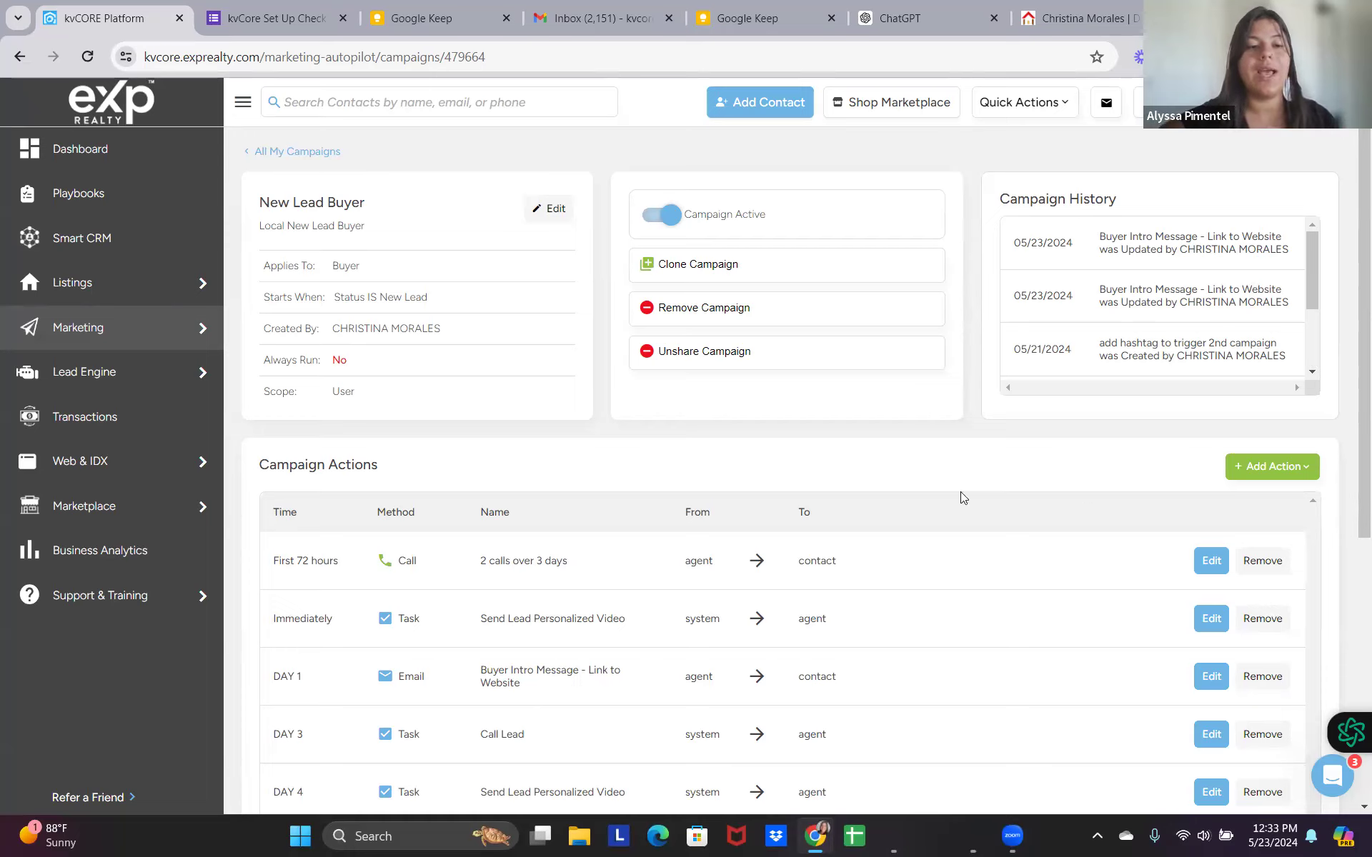
# Check the New Lead Buyer campaign's trigger summary and open its settings for editing.
pyautogui.moveTo(263, 272); pyautogui.dragTo(523, 327)
pyautogui.click(523, 327)
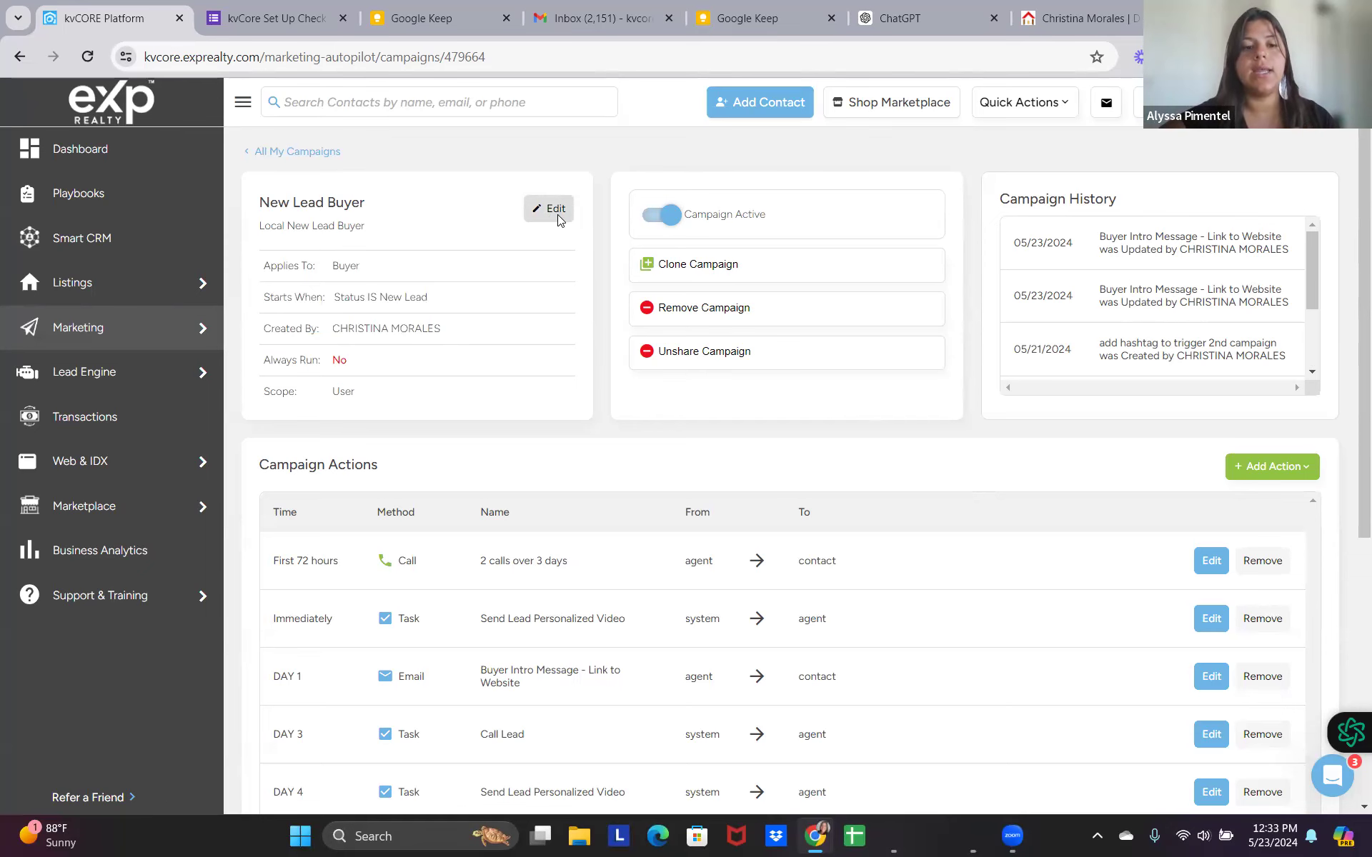
pyautogui.click(556, 210)
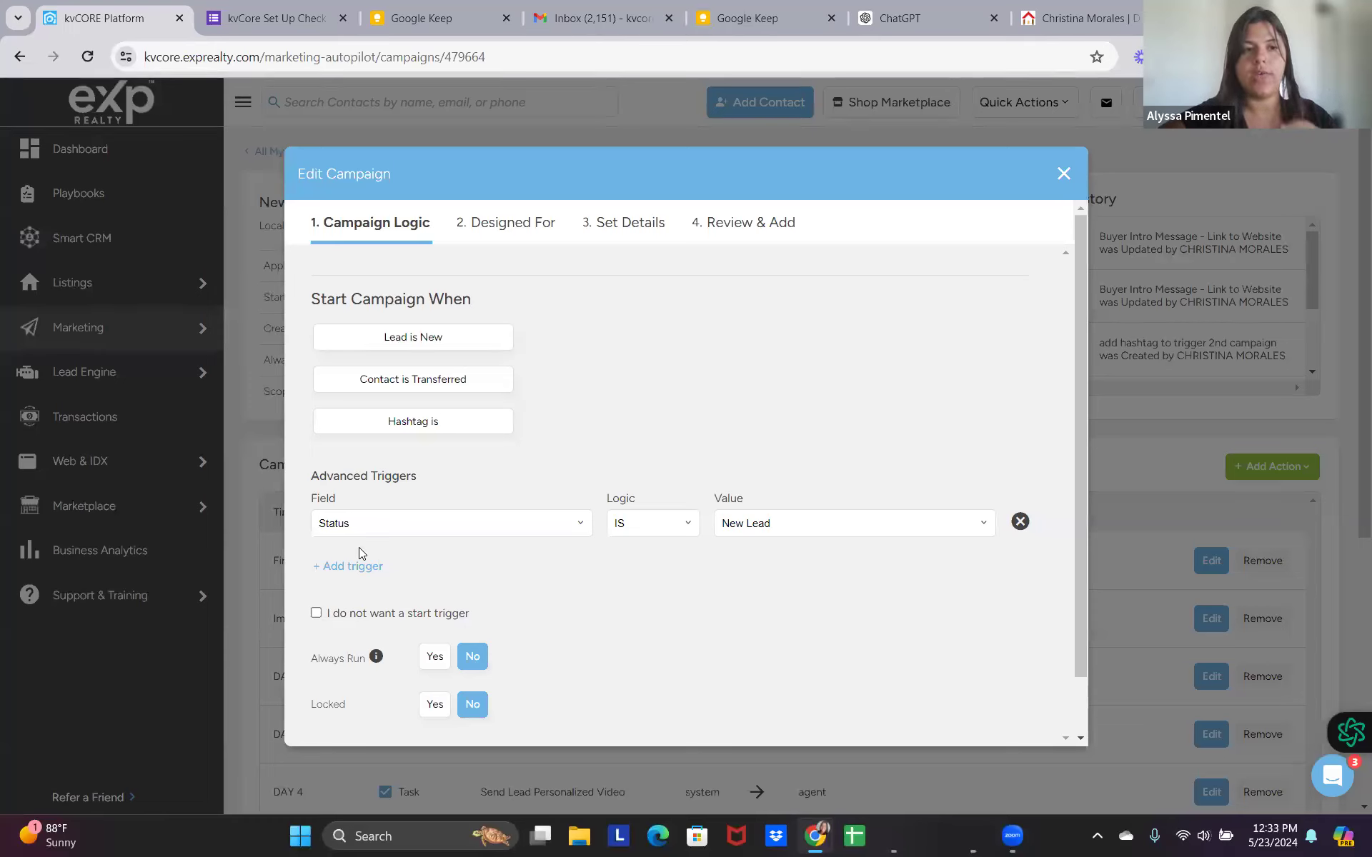
# Add a second advanced trigger with System Source IS Zillow Tech Connect.
pyautogui.click(346, 568)
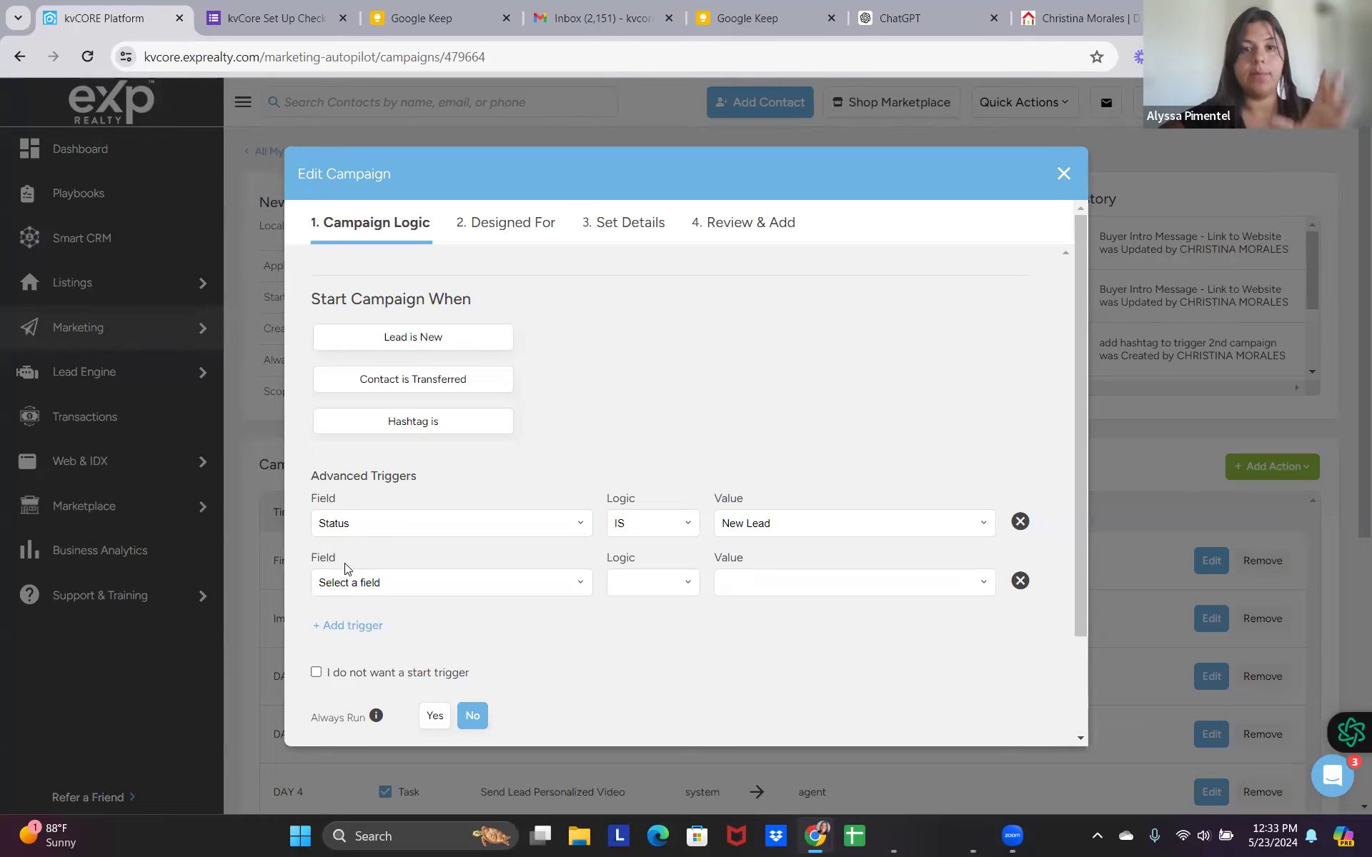
pyautogui.click(348, 580)
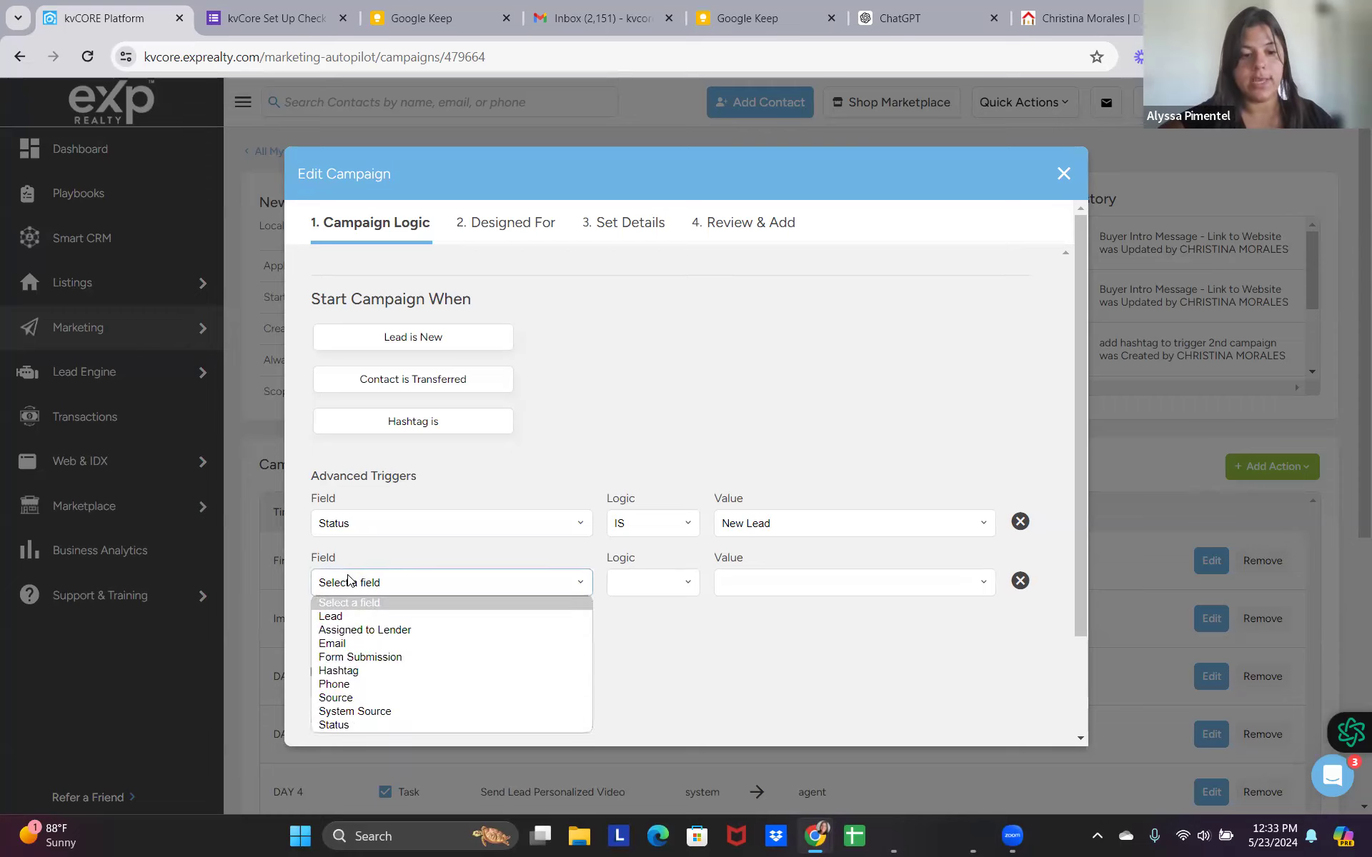
pyautogui.click(382, 696)
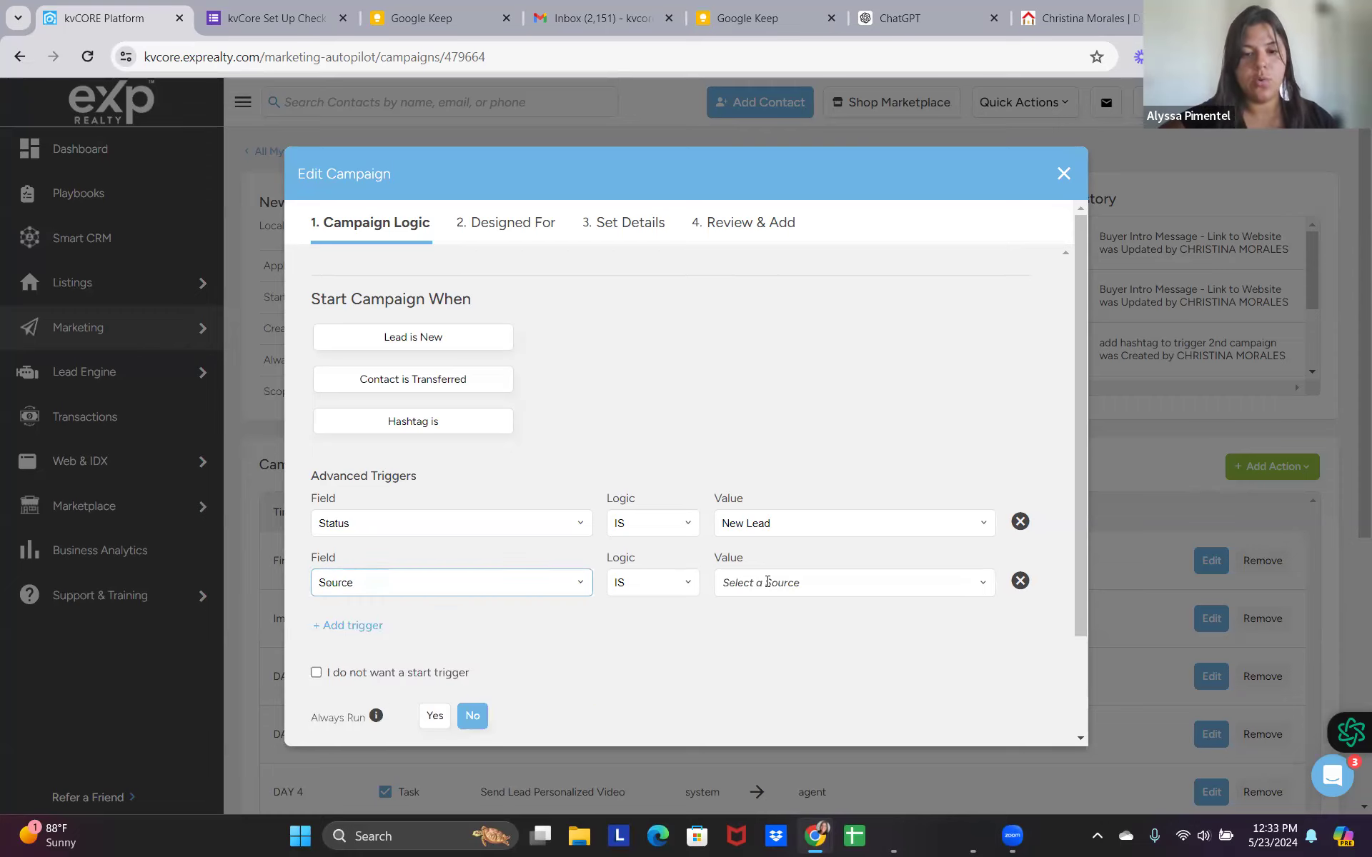
pyautogui.click(768, 582)
pyautogui.click(557, 583)
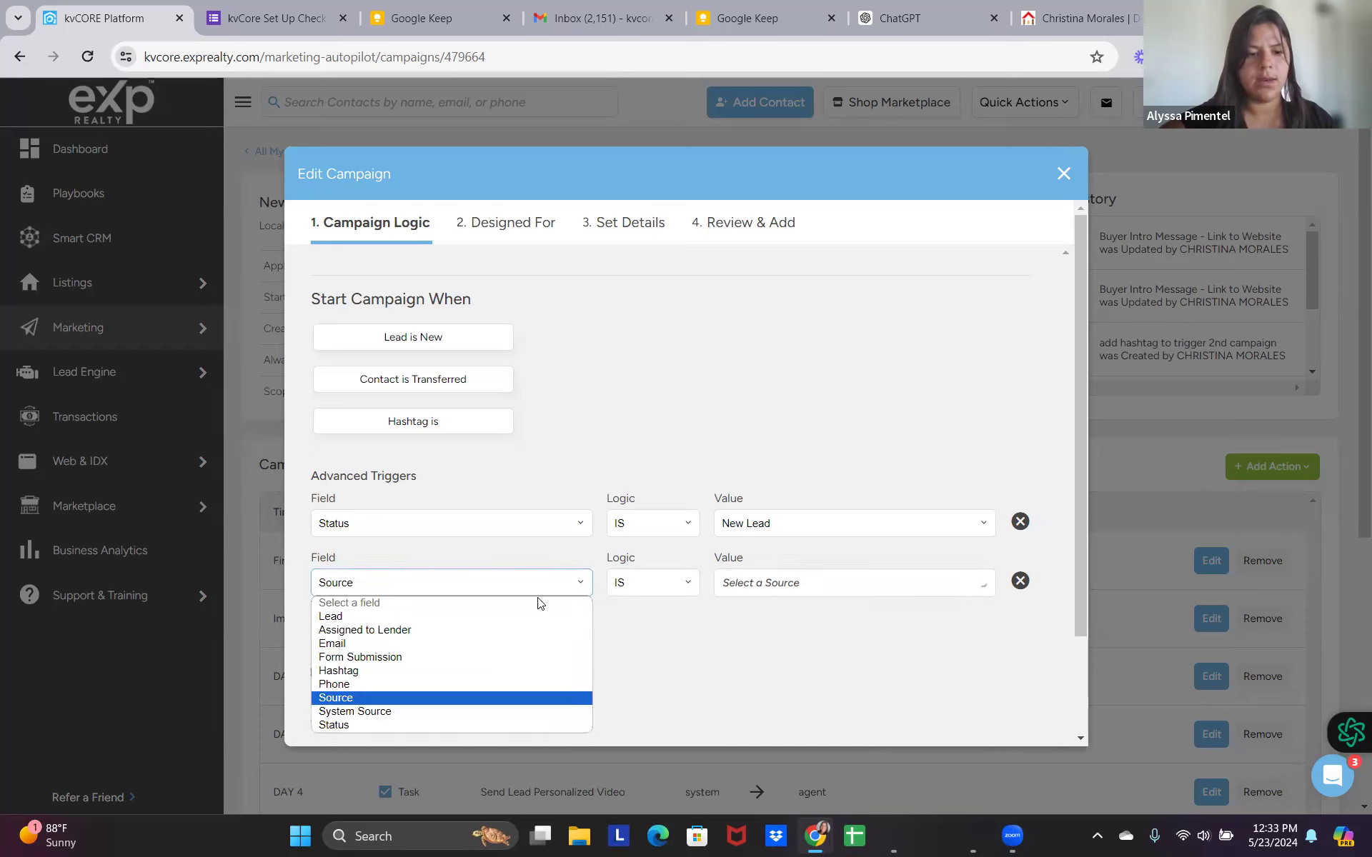
pyautogui.click(502, 711)
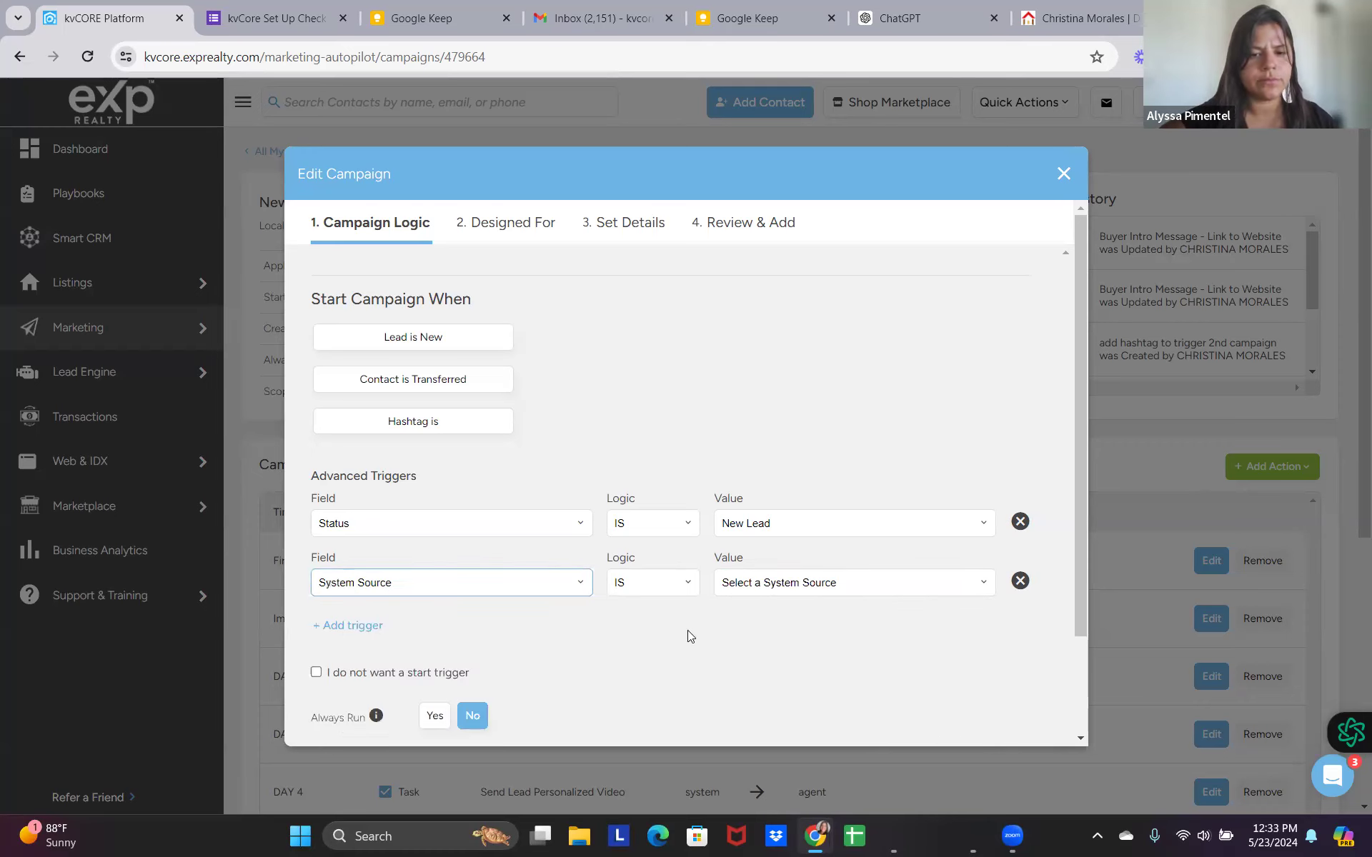
pyautogui.click(768, 583)
pyautogui.moveTo(988, 444); pyautogui.dragTo(989, 541)
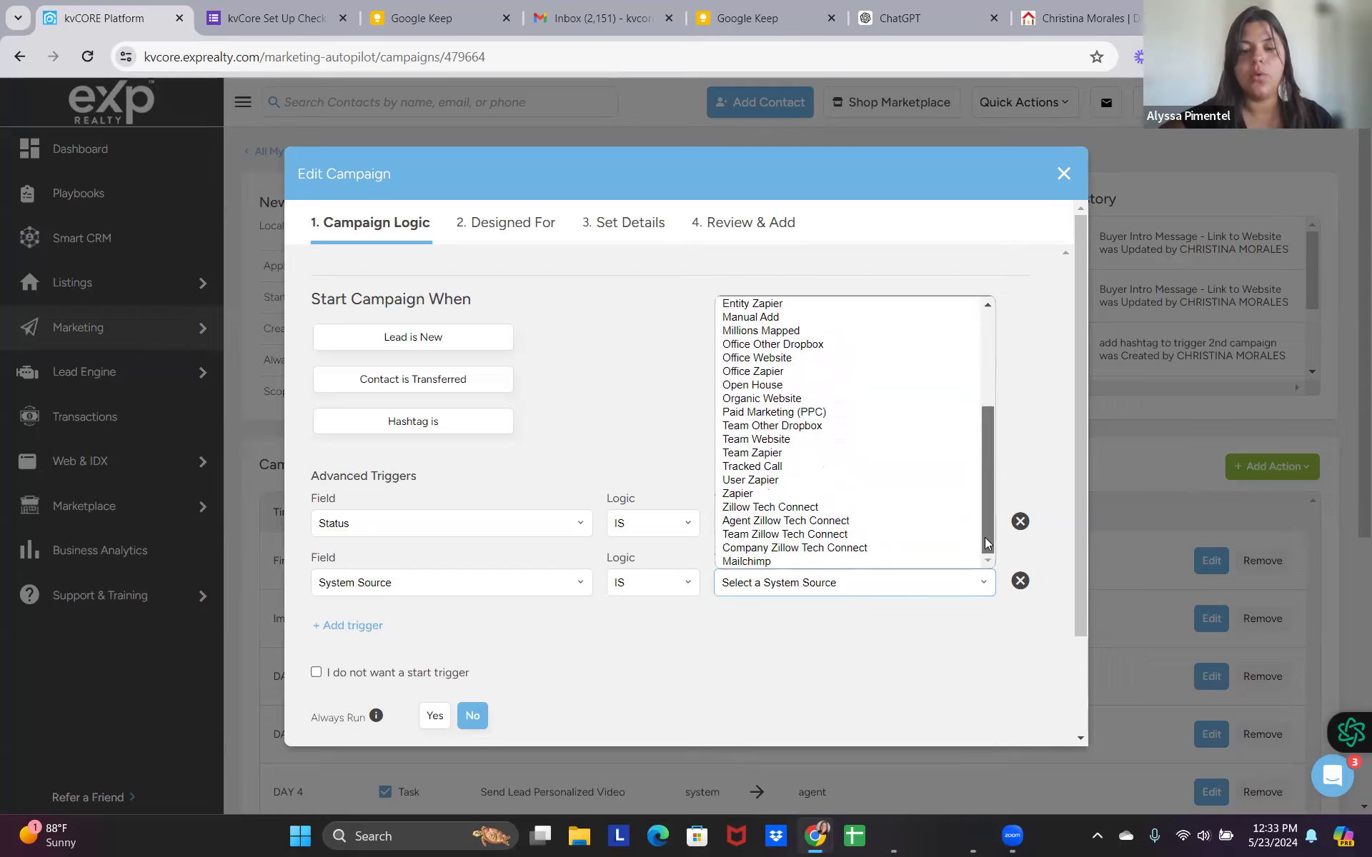
pyautogui.click(777, 508)
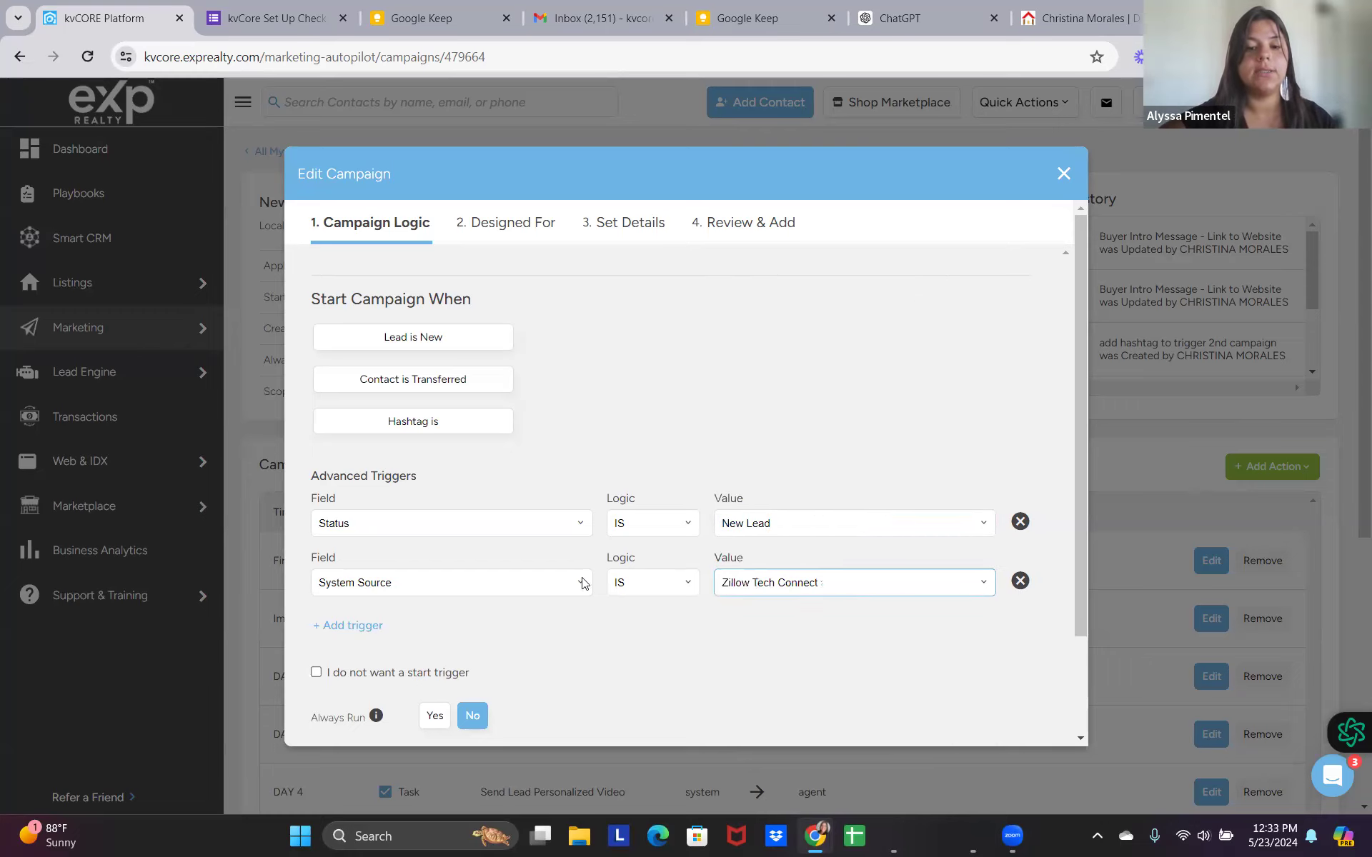
# Add a third advanced trigger with System Source IS Agent Zillow Tech Connect.
pyautogui.click(370, 627)
pyautogui.click(394, 650)
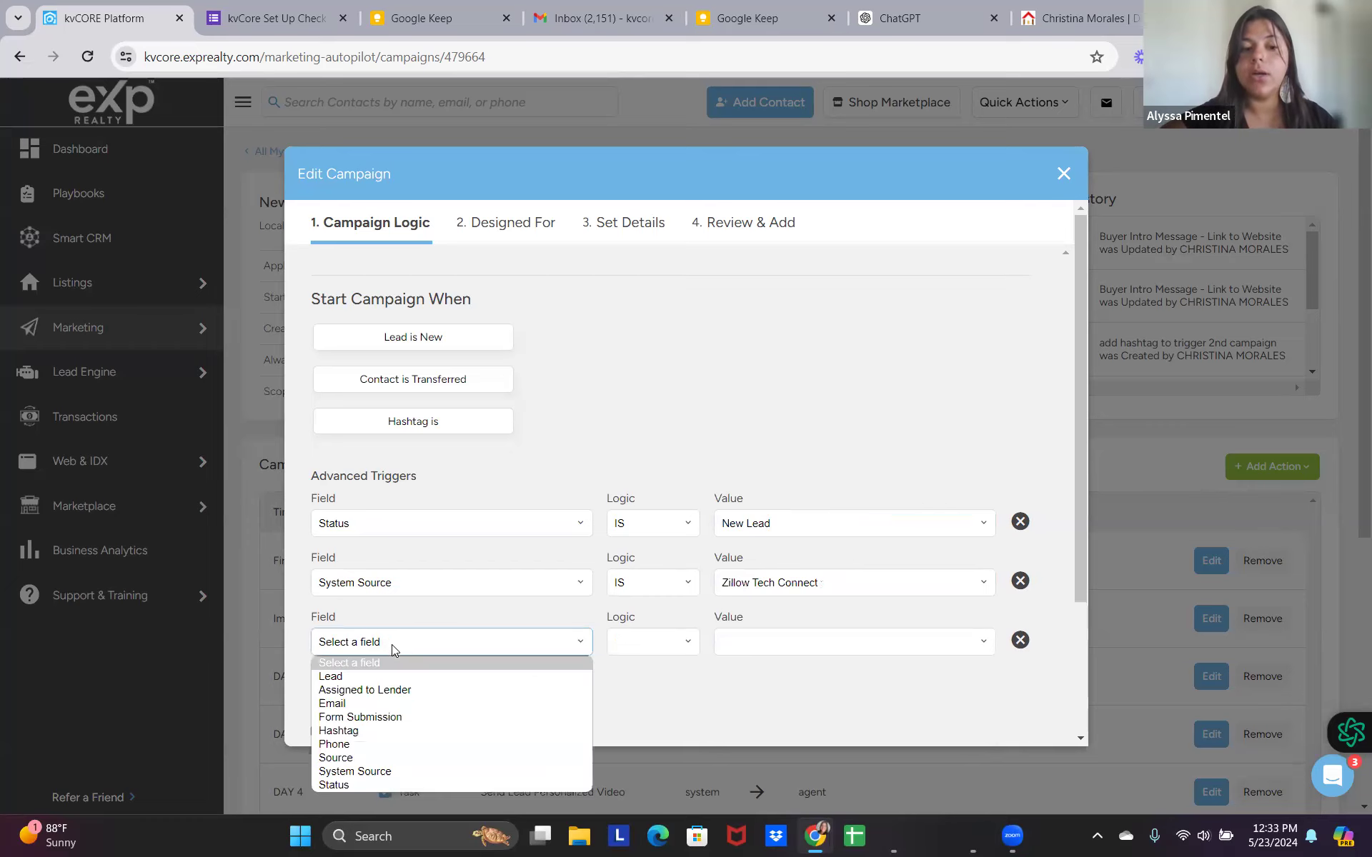
pyautogui.click(439, 776)
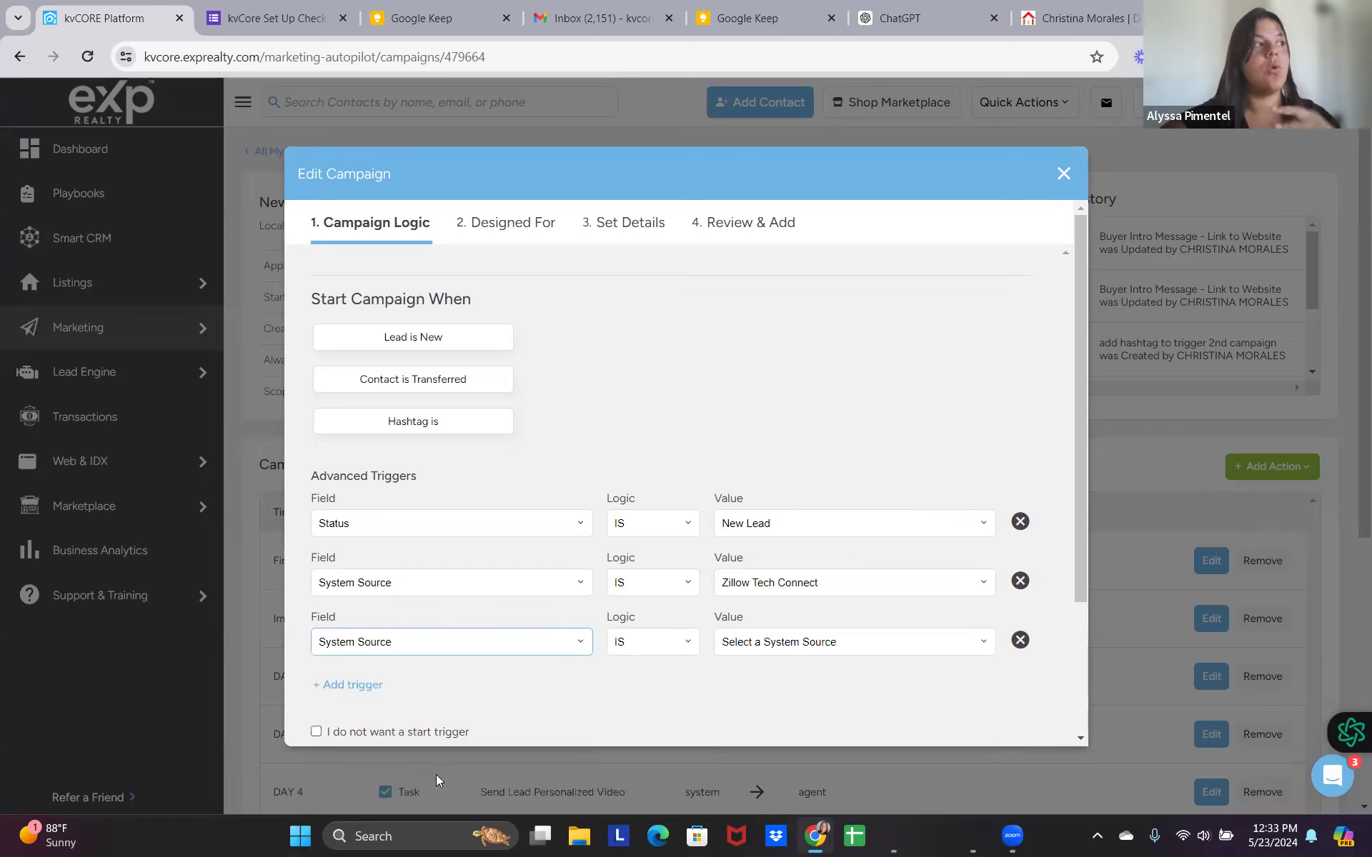
pyautogui.click(770, 640)
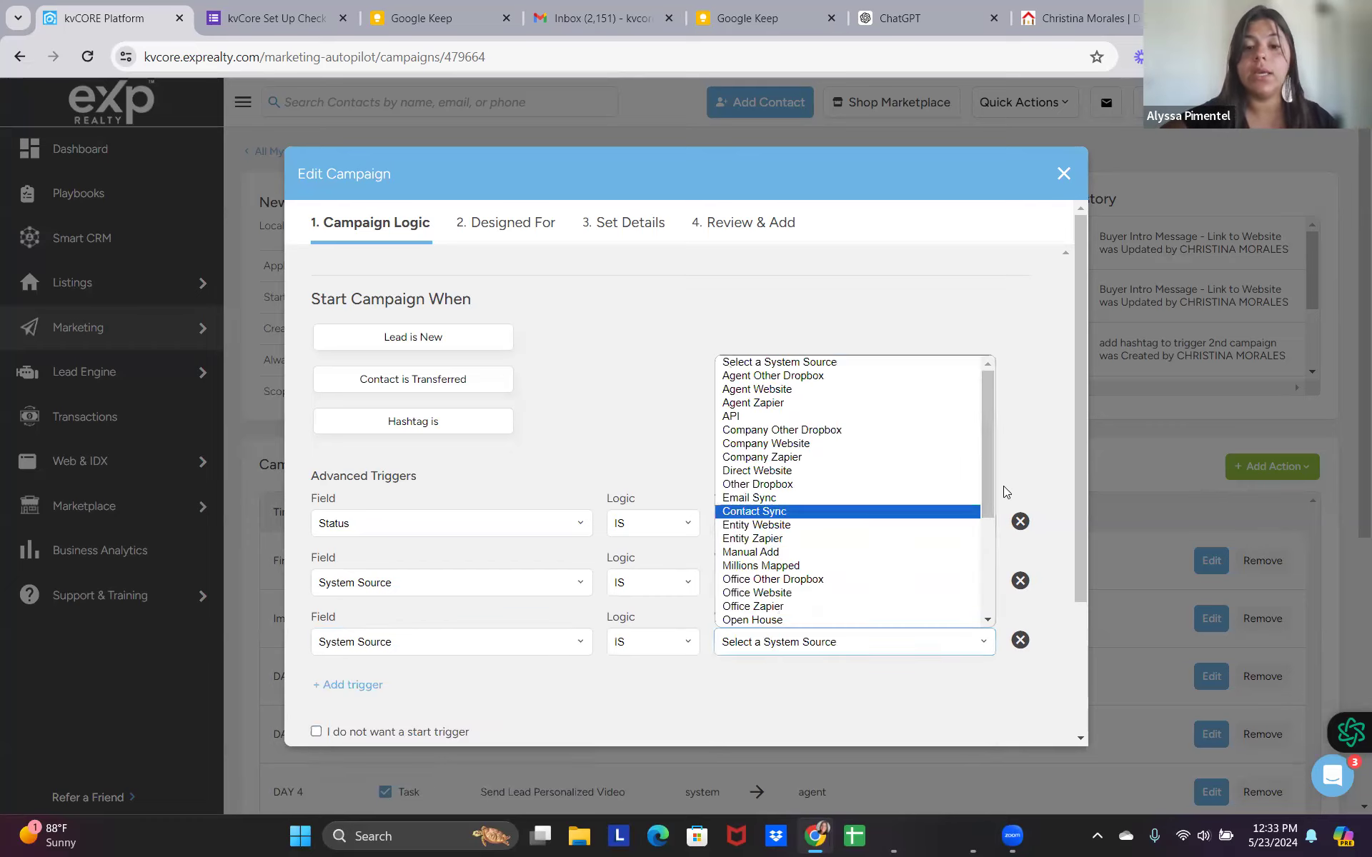
pyautogui.moveTo(994, 477); pyautogui.dragTo(994, 614)
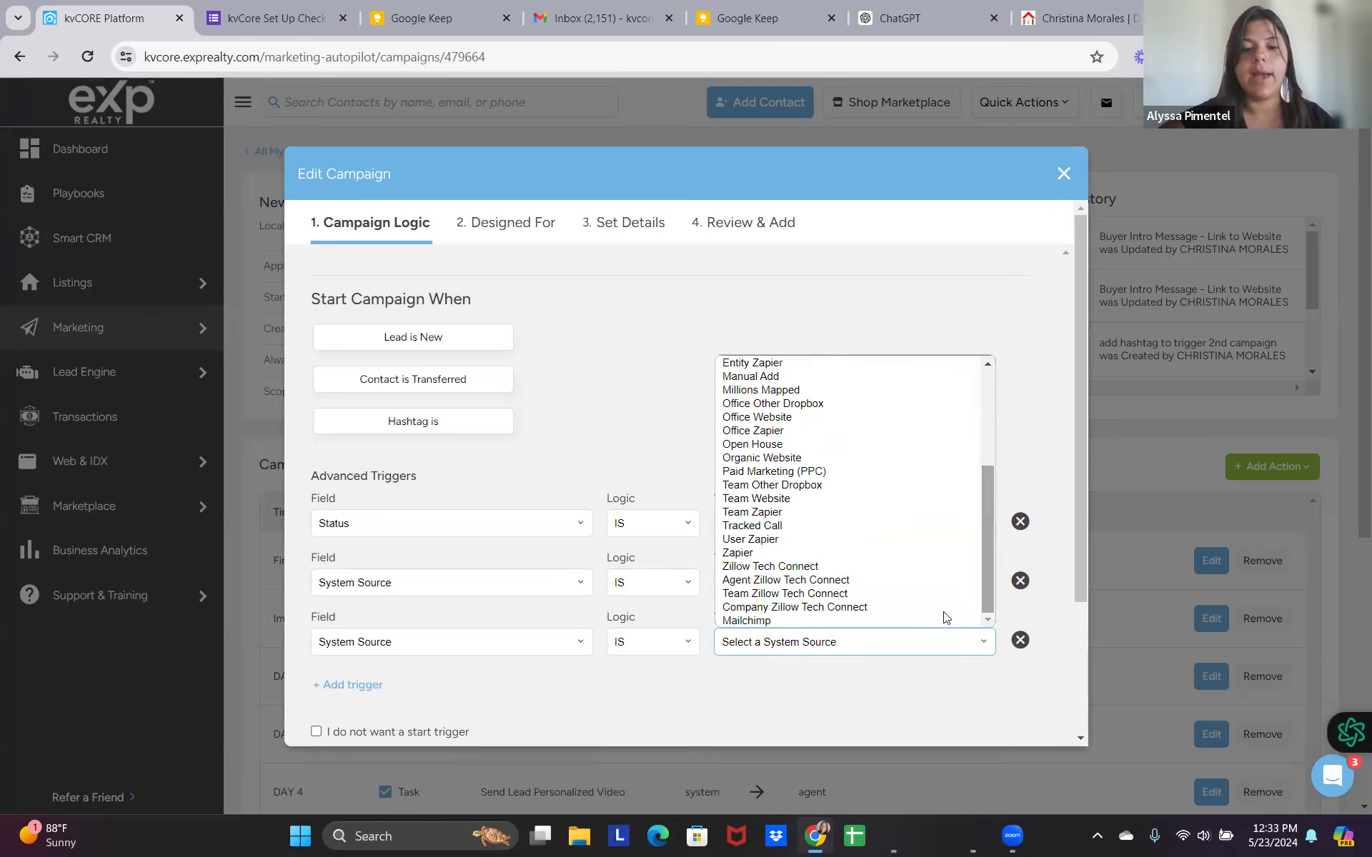
pyautogui.click(839, 581)
# Add a fourth advanced trigger with Source IS zillow.
pyautogui.click(357, 686)
pyautogui.click(364, 700)
pyautogui.click(371, 651)
pyautogui.click(812, 700)
pyautogui.write('zillow')
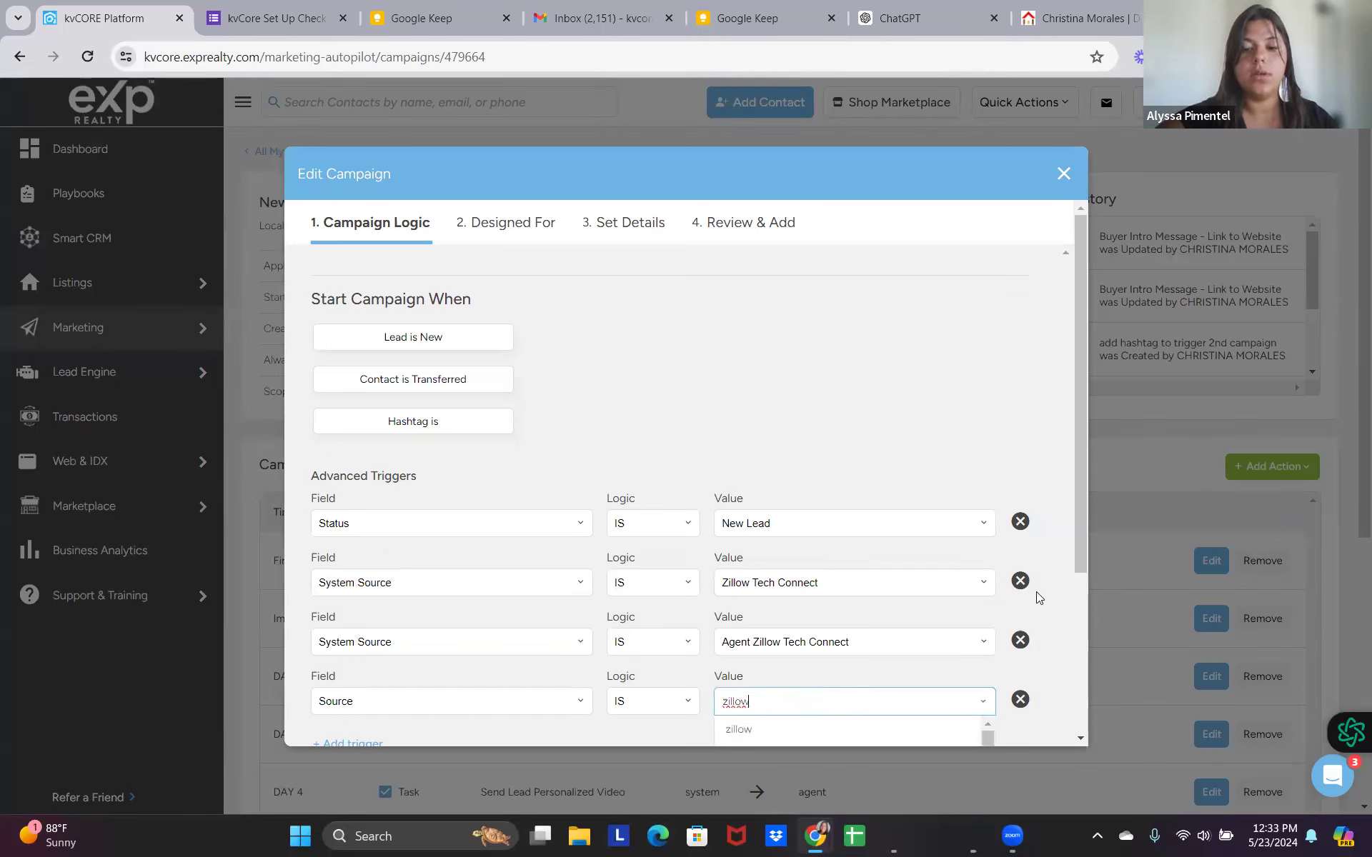
pyautogui.scroll(-1, 1080, 615)
pyautogui.write('w')
pyautogui.scroll(-4, 1079, 614)
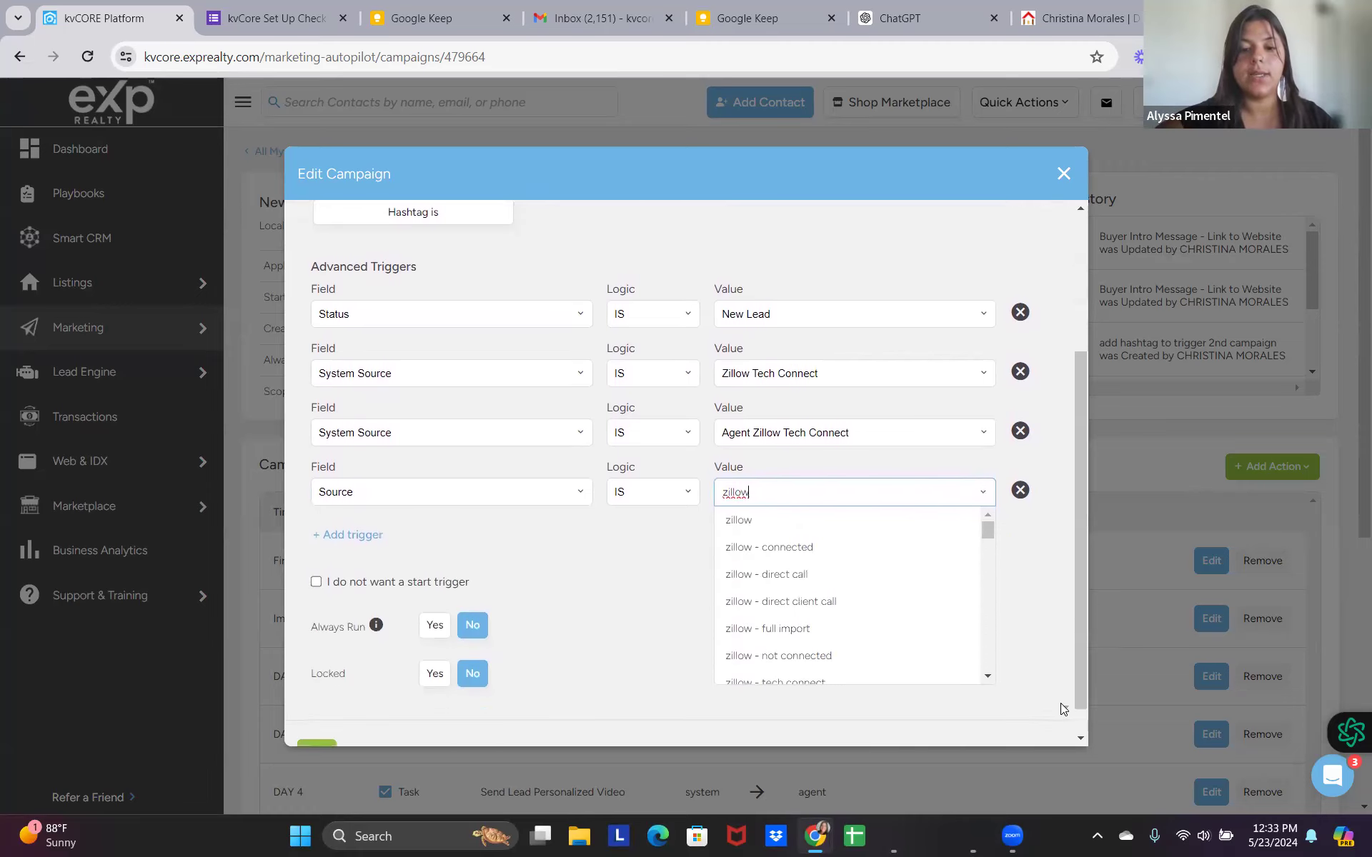
pyautogui.click(812, 528)
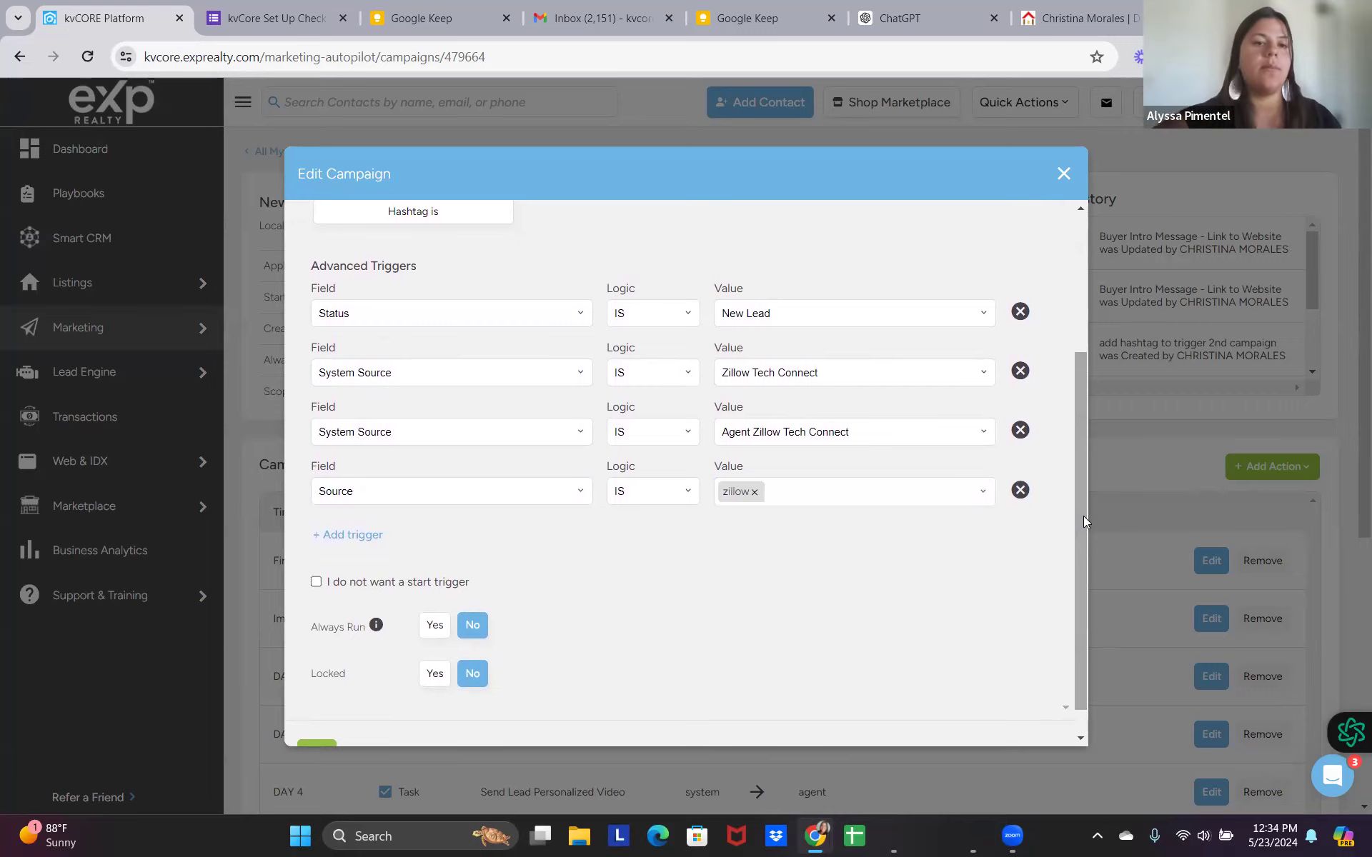
# Remove the three Zillow source triggers, keeping only the Status IS New Lead trigger.
pyautogui.moveTo(1082, 517); pyautogui.dragTo(1080, 558)
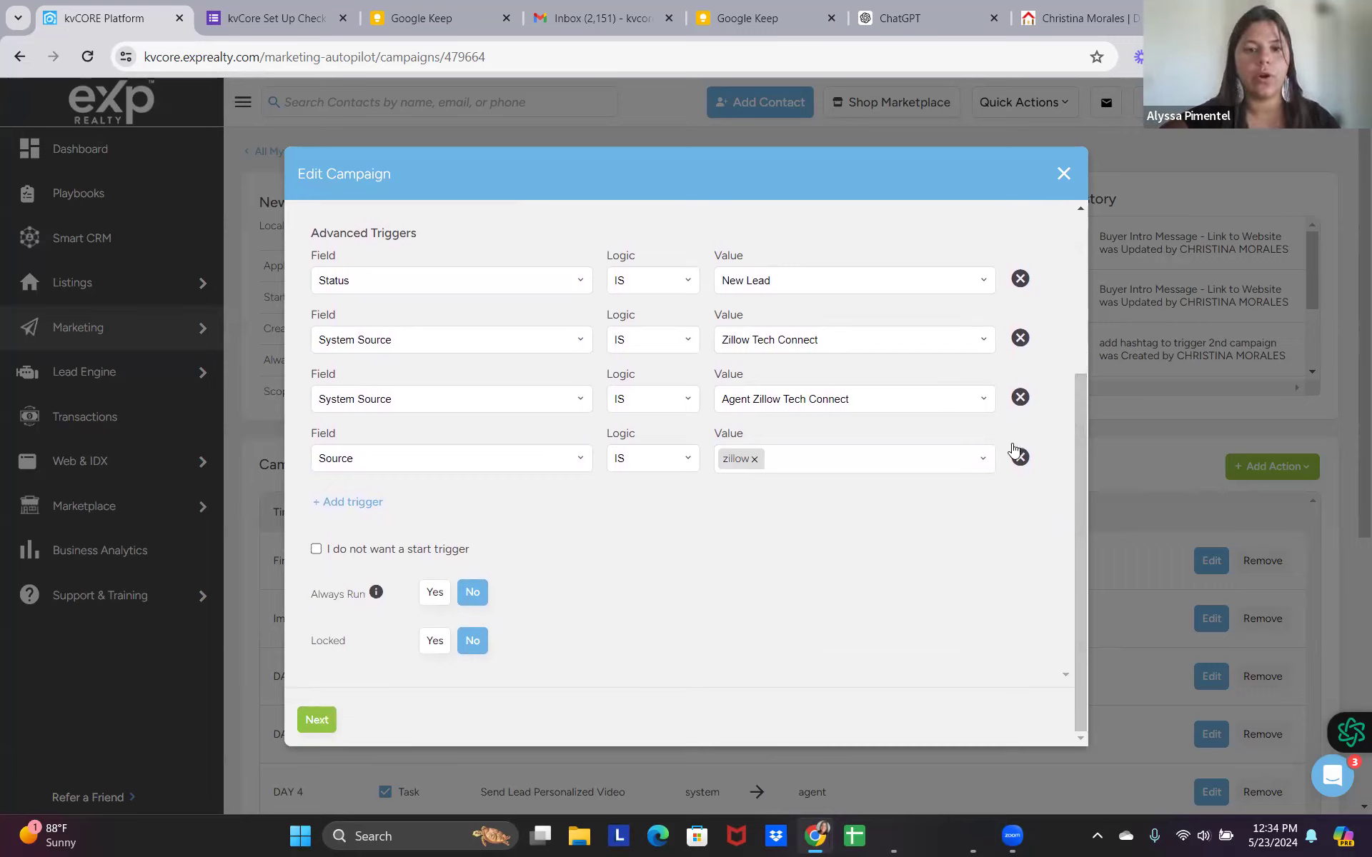
pyautogui.click(1019, 457)
pyautogui.click(1020, 398)
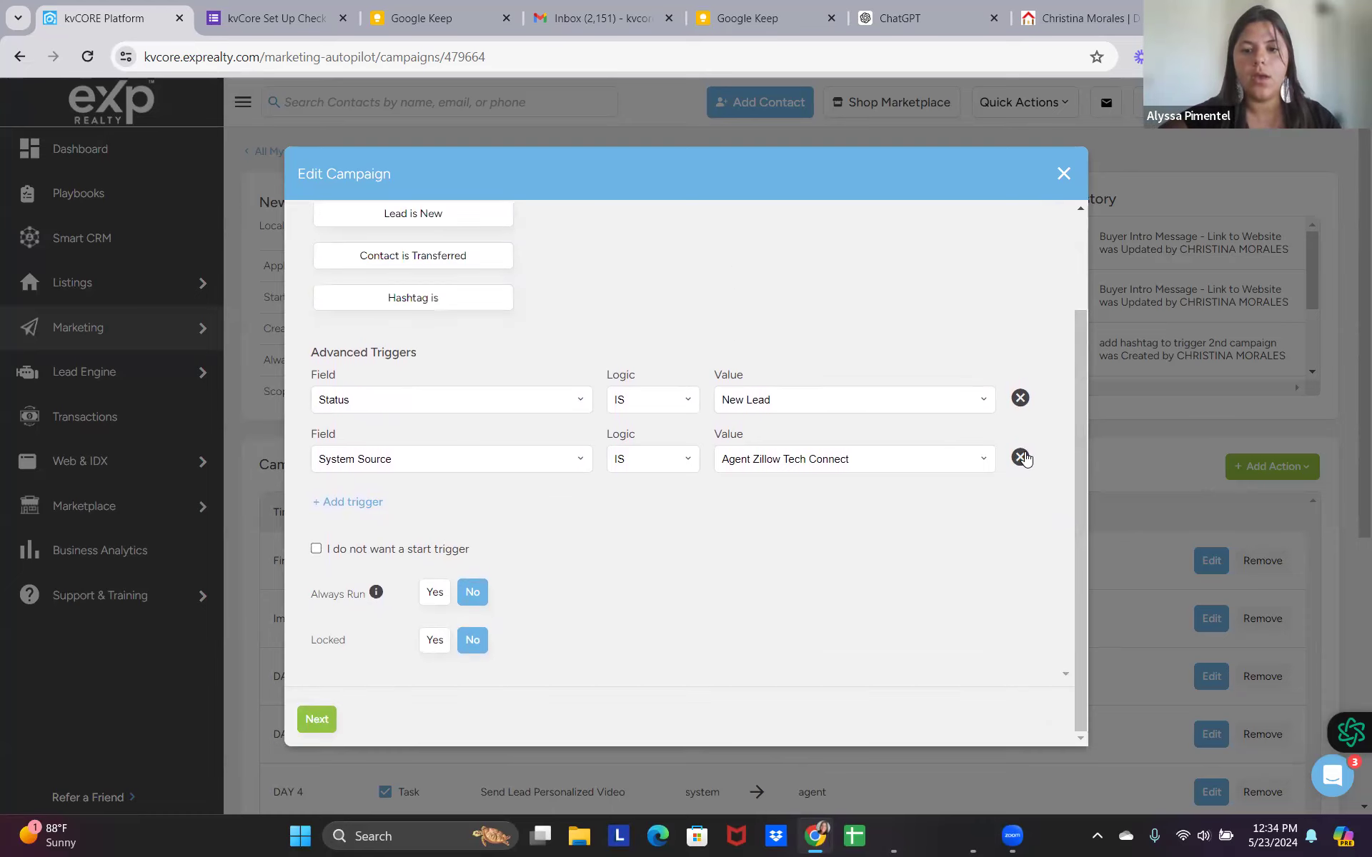
pyautogui.click(1021, 457)
# Go through the campaign's audience, details and review stages and save the campaign.
pyautogui.click(318, 720)
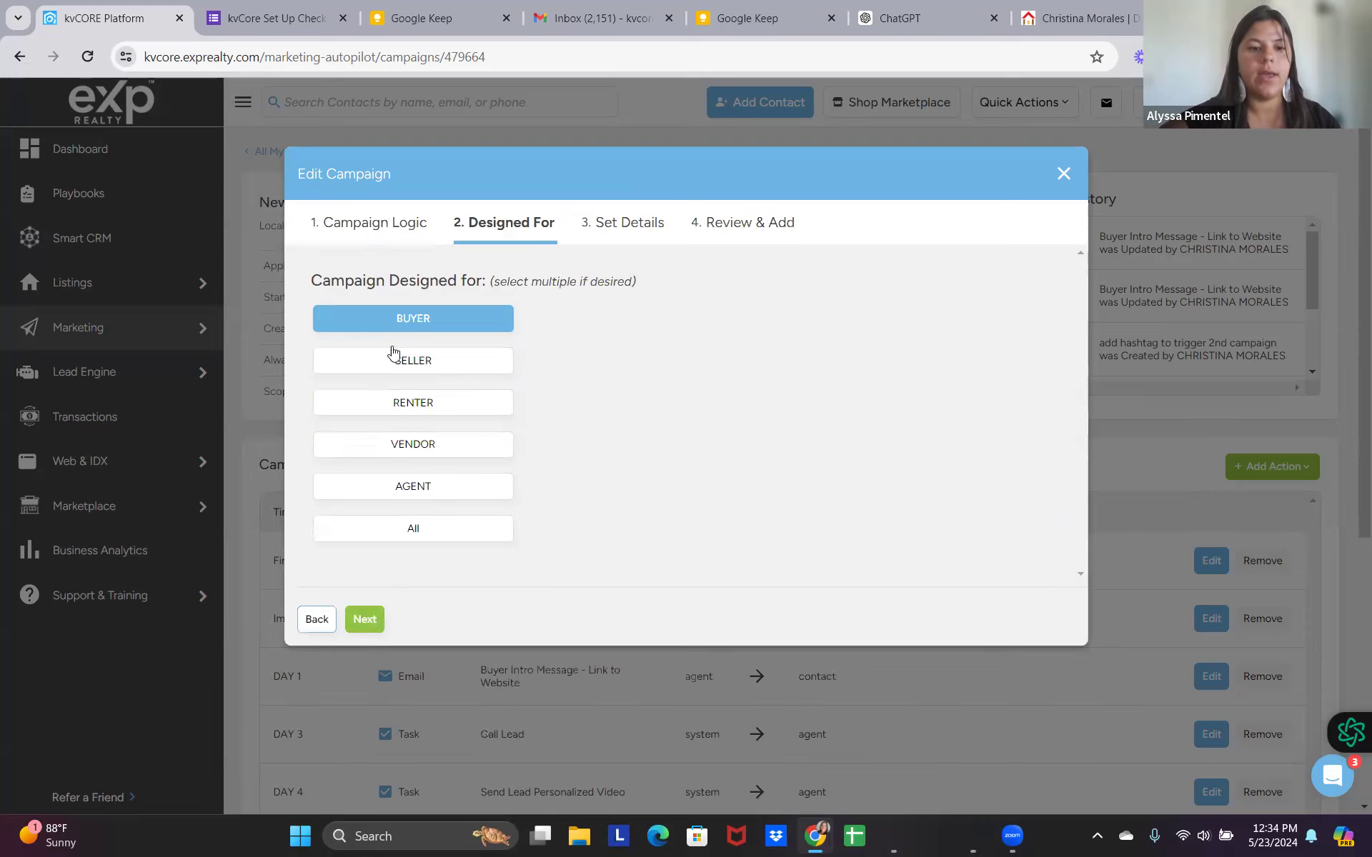
pyautogui.click(609, 227)
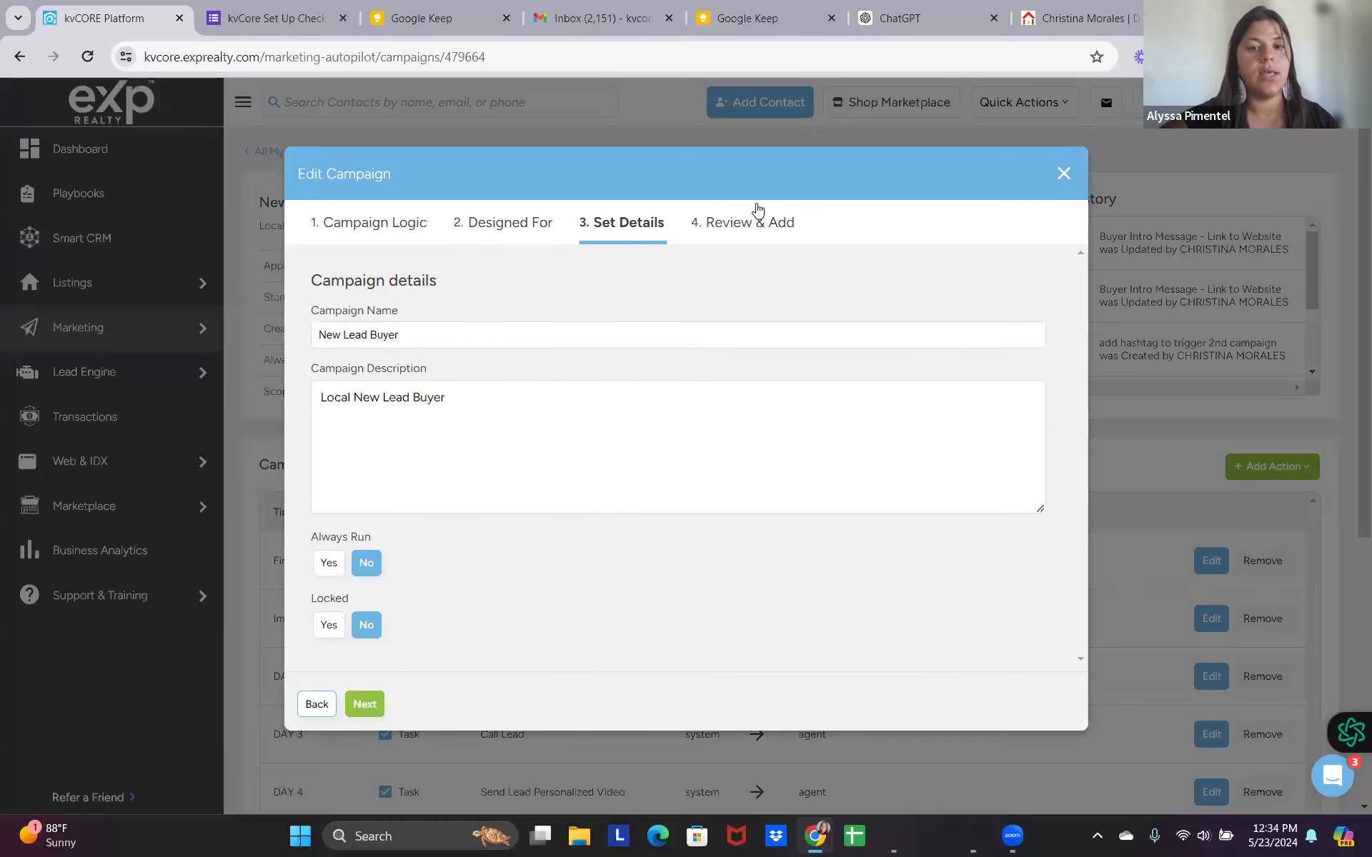
pyautogui.click(758, 214)
pyautogui.click(364, 680)
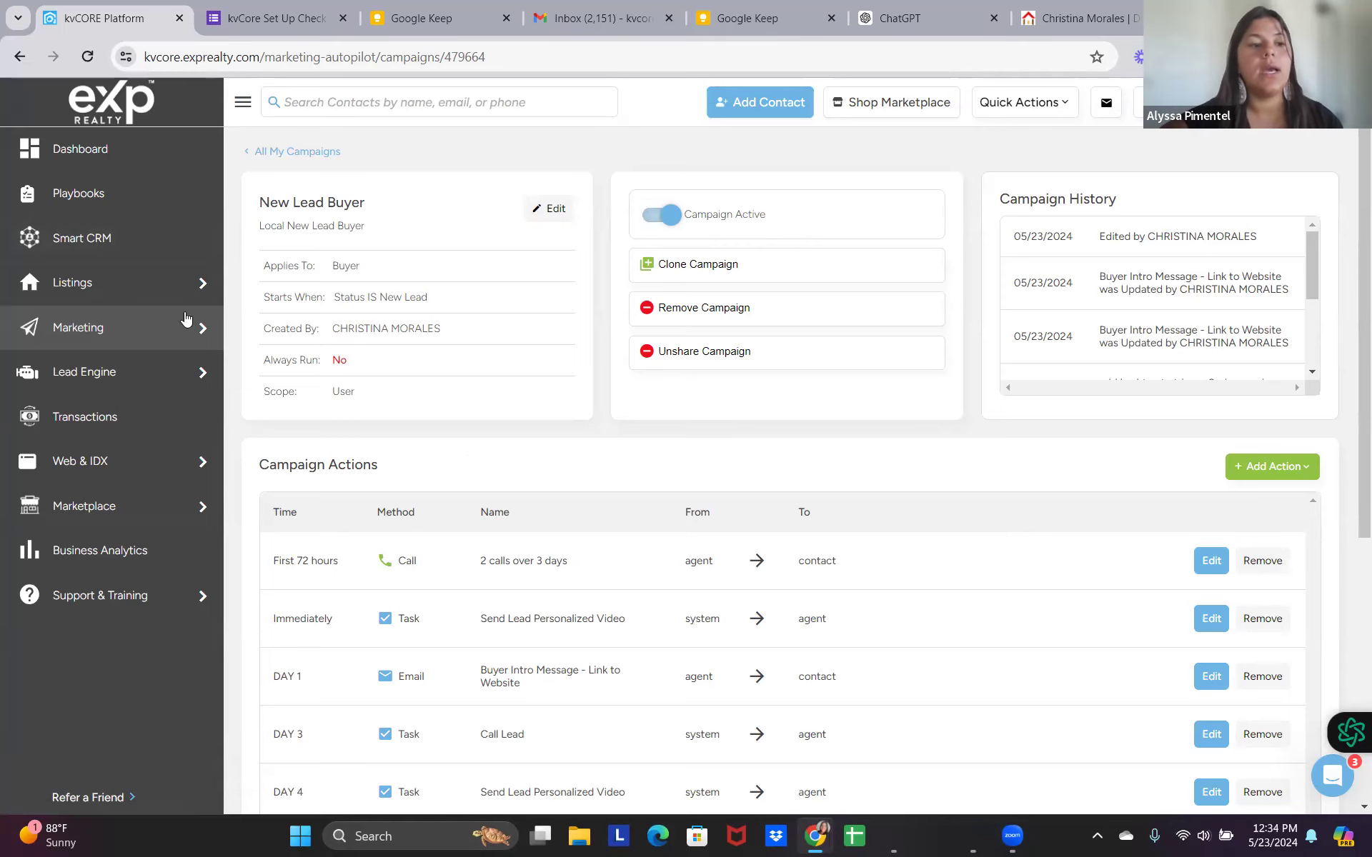
# Open Smart CRM and filter the contacts to type Buyer with status New Lead.
pyautogui.click(96, 243)
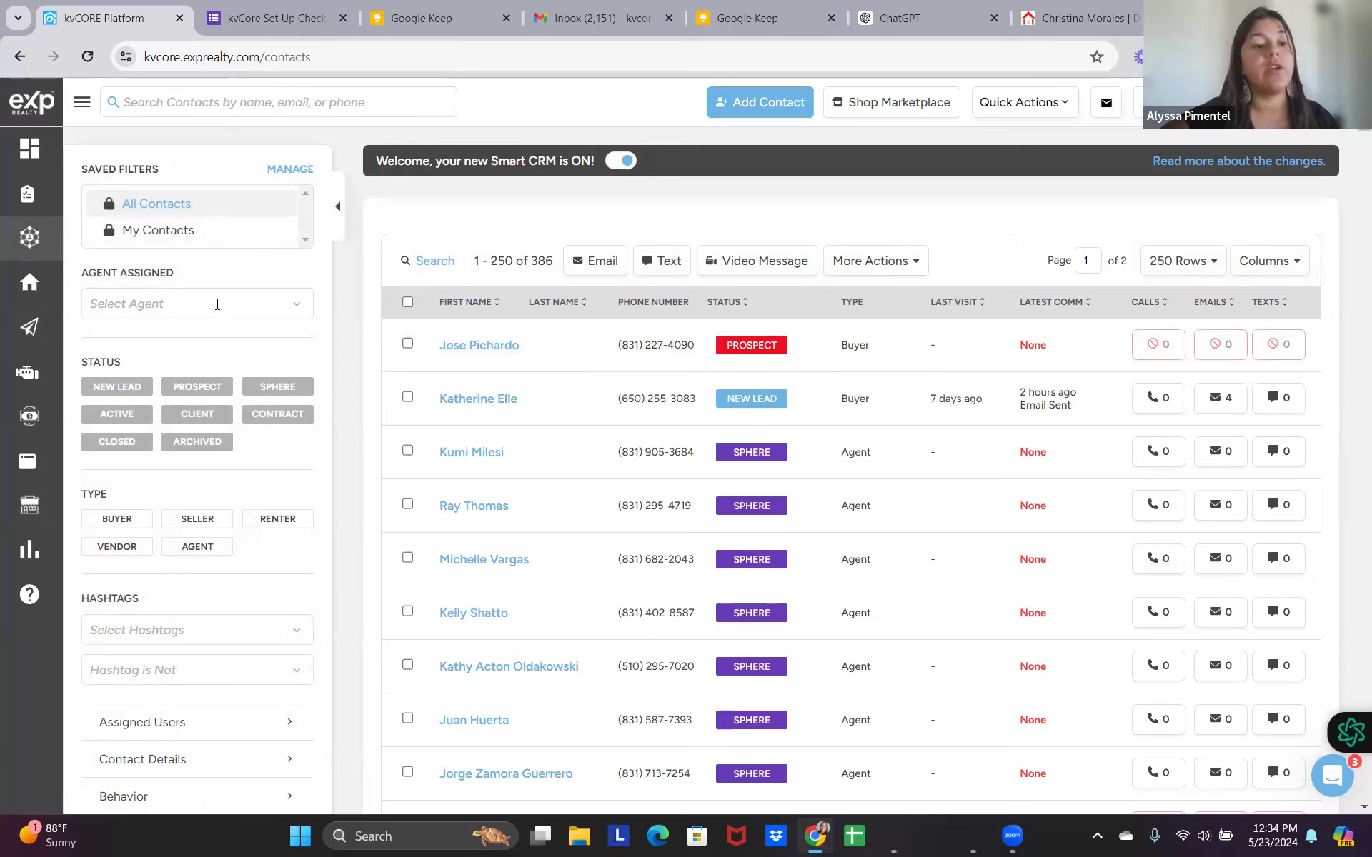
pyautogui.click(123, 530)
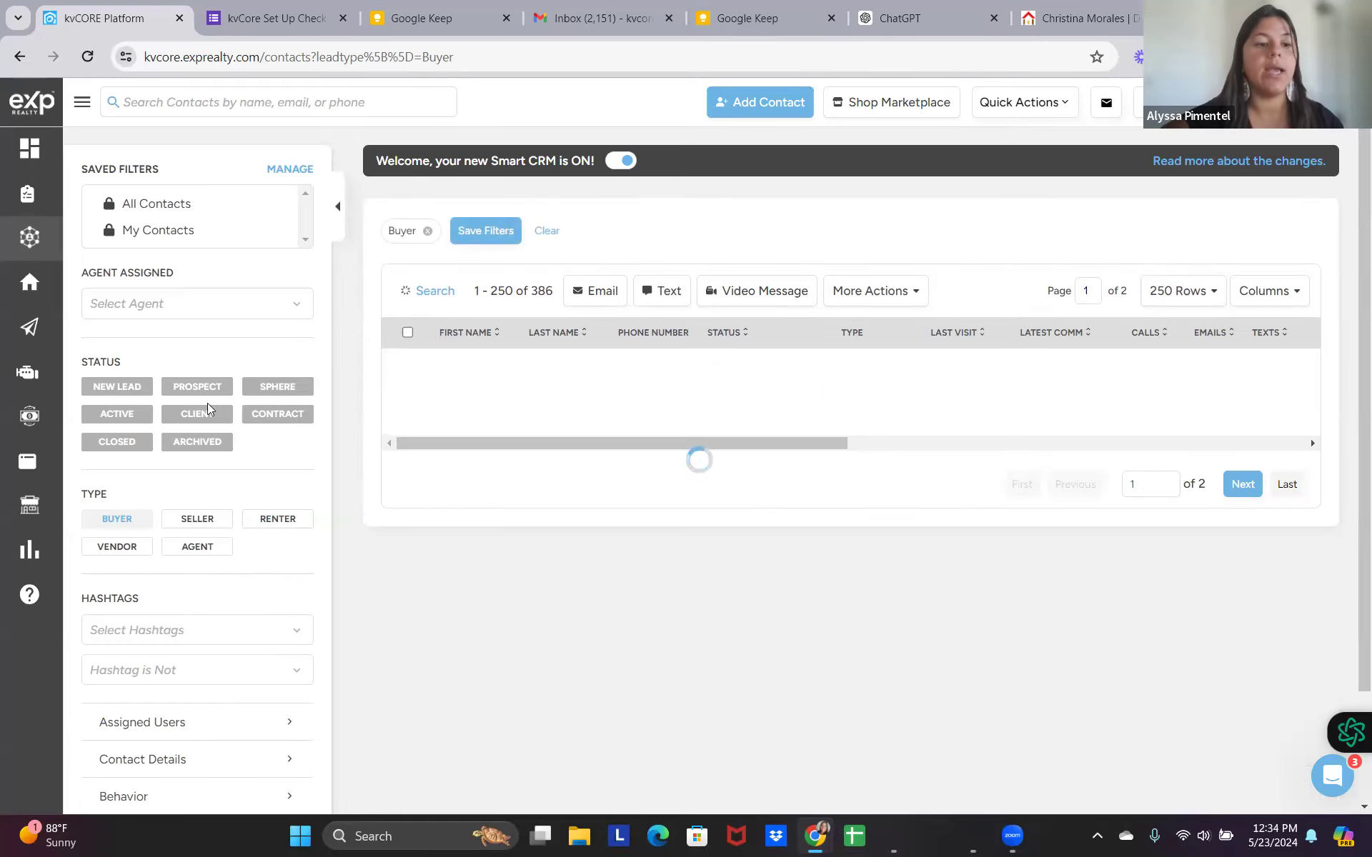
pyautogui.click(126, 388)
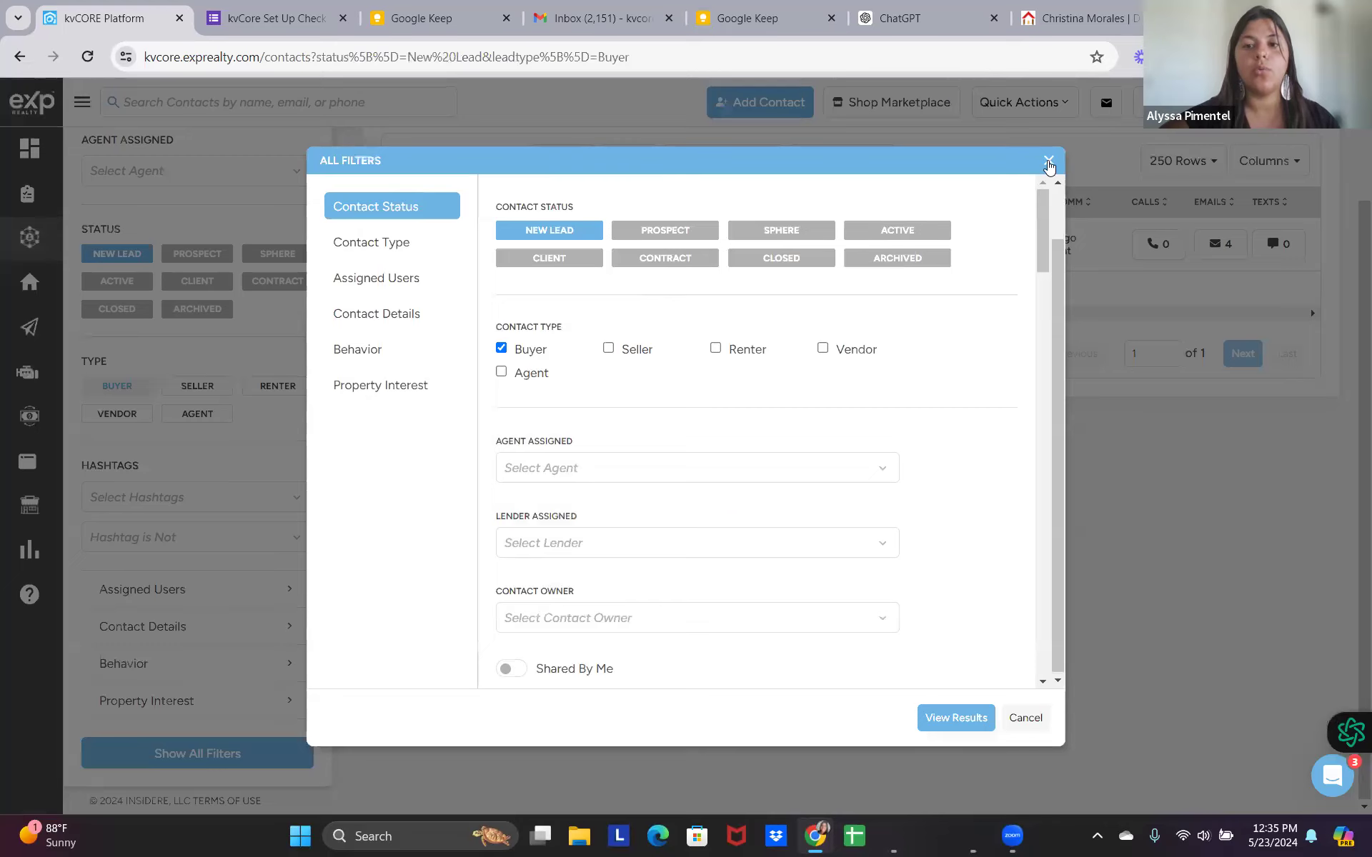
pyautogui.click(1048, 166)
pyautogui.scroll(2, 1353, 164)
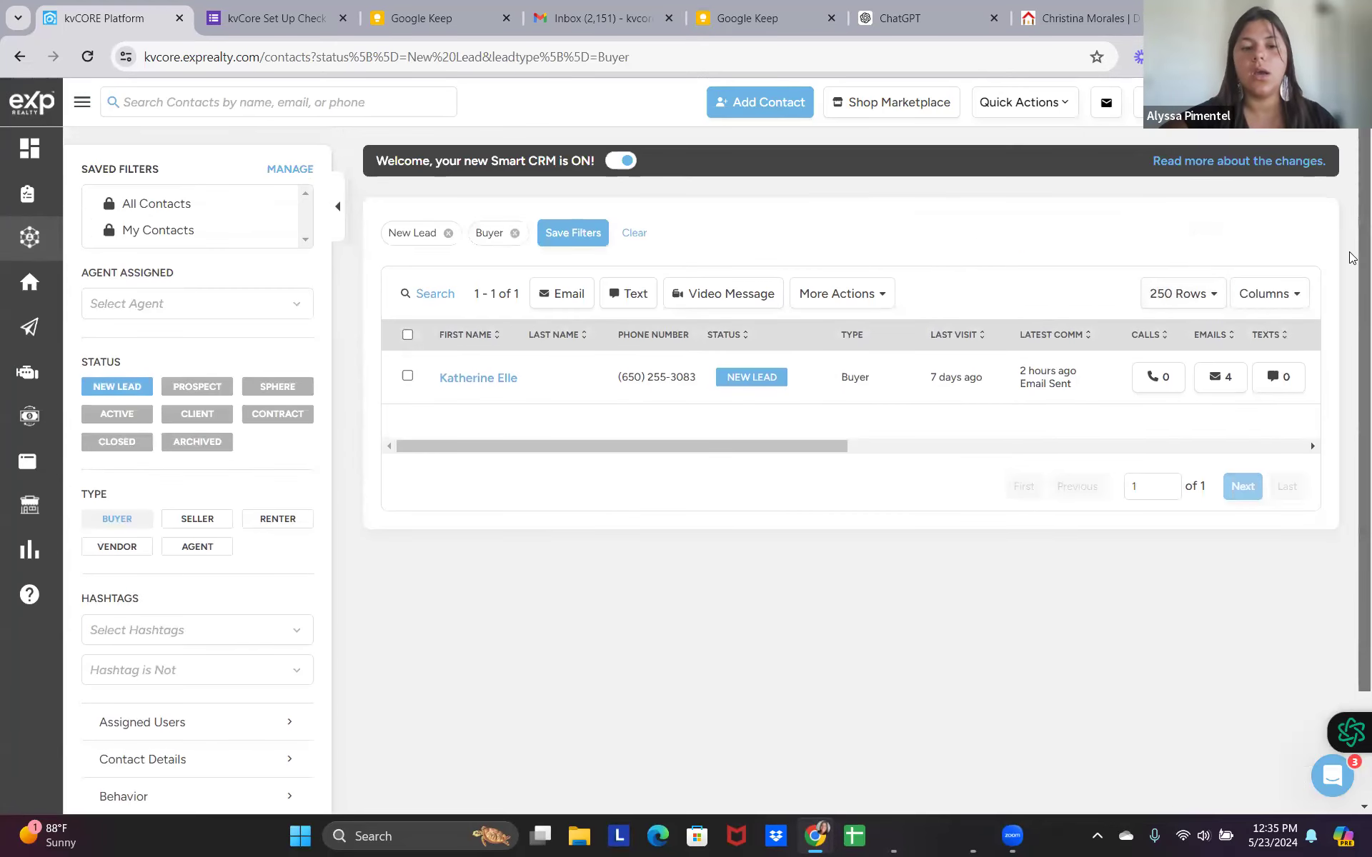
# Add the Has Email and Subscribed to Emails contact detail filters and view the results.
pyautogui.scroll(-1, 1352, 258)
pyautogui.scroll(-2, 1353, 296)
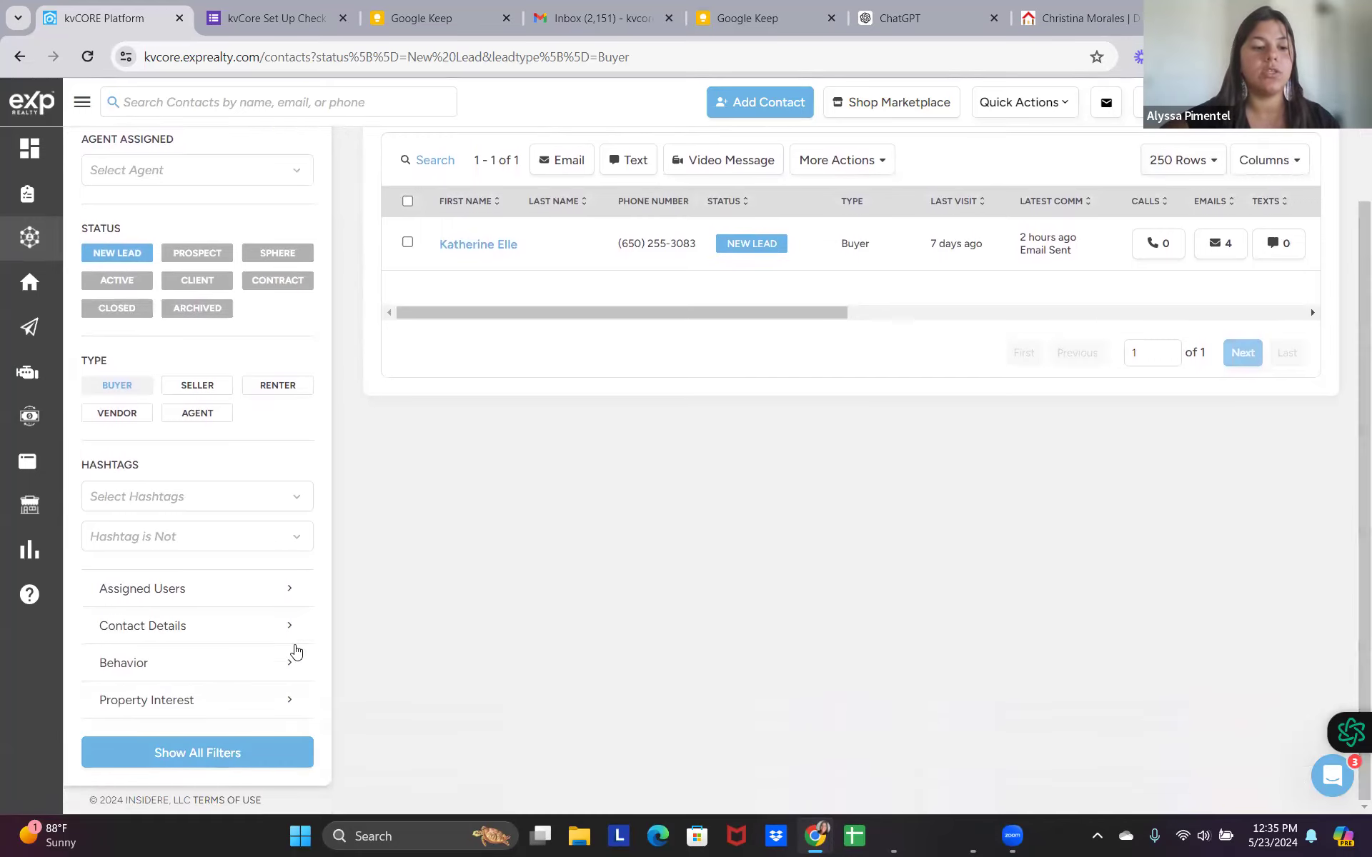
pyautogui.click(239, 626)
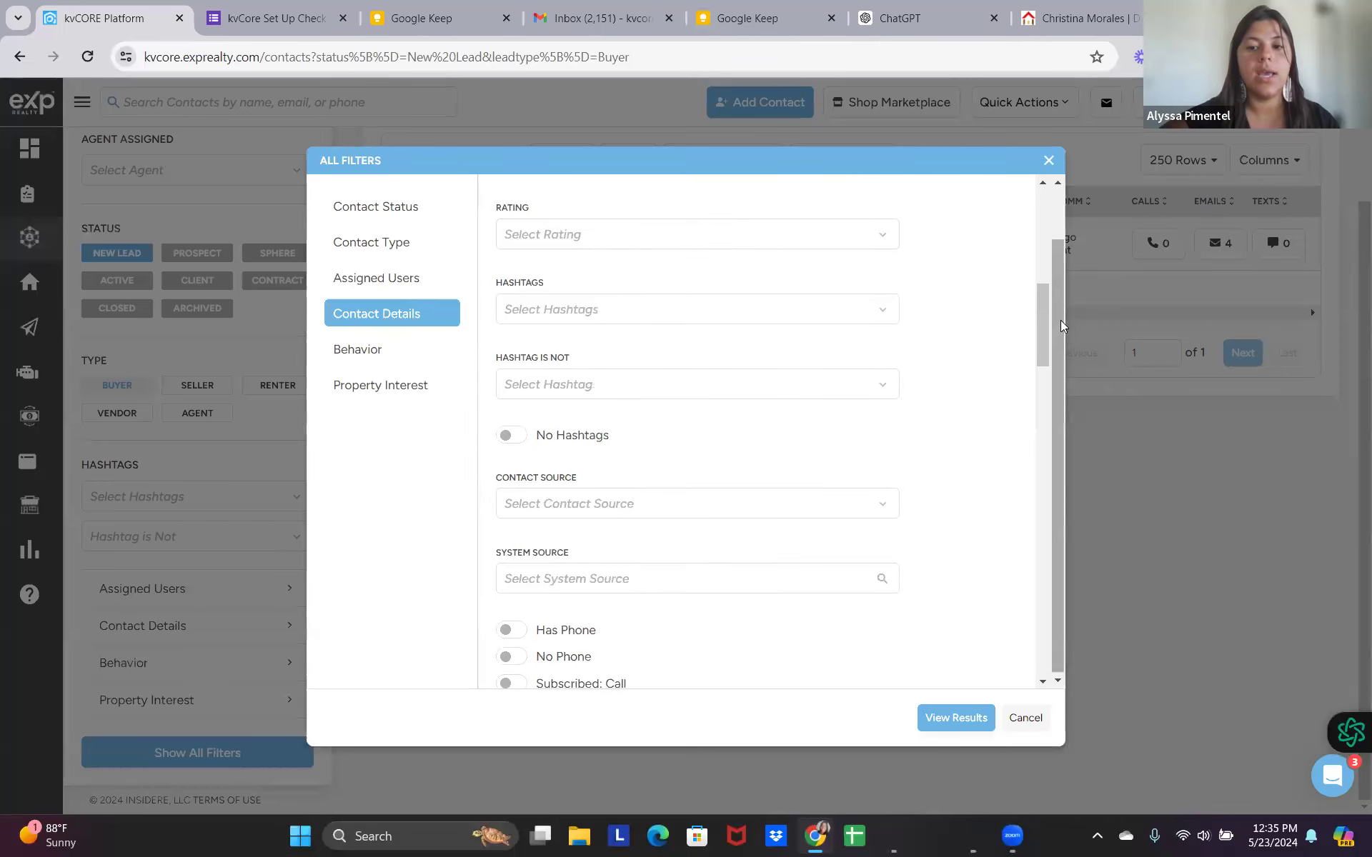
pyautogui.scroll(-5, 551, 389)
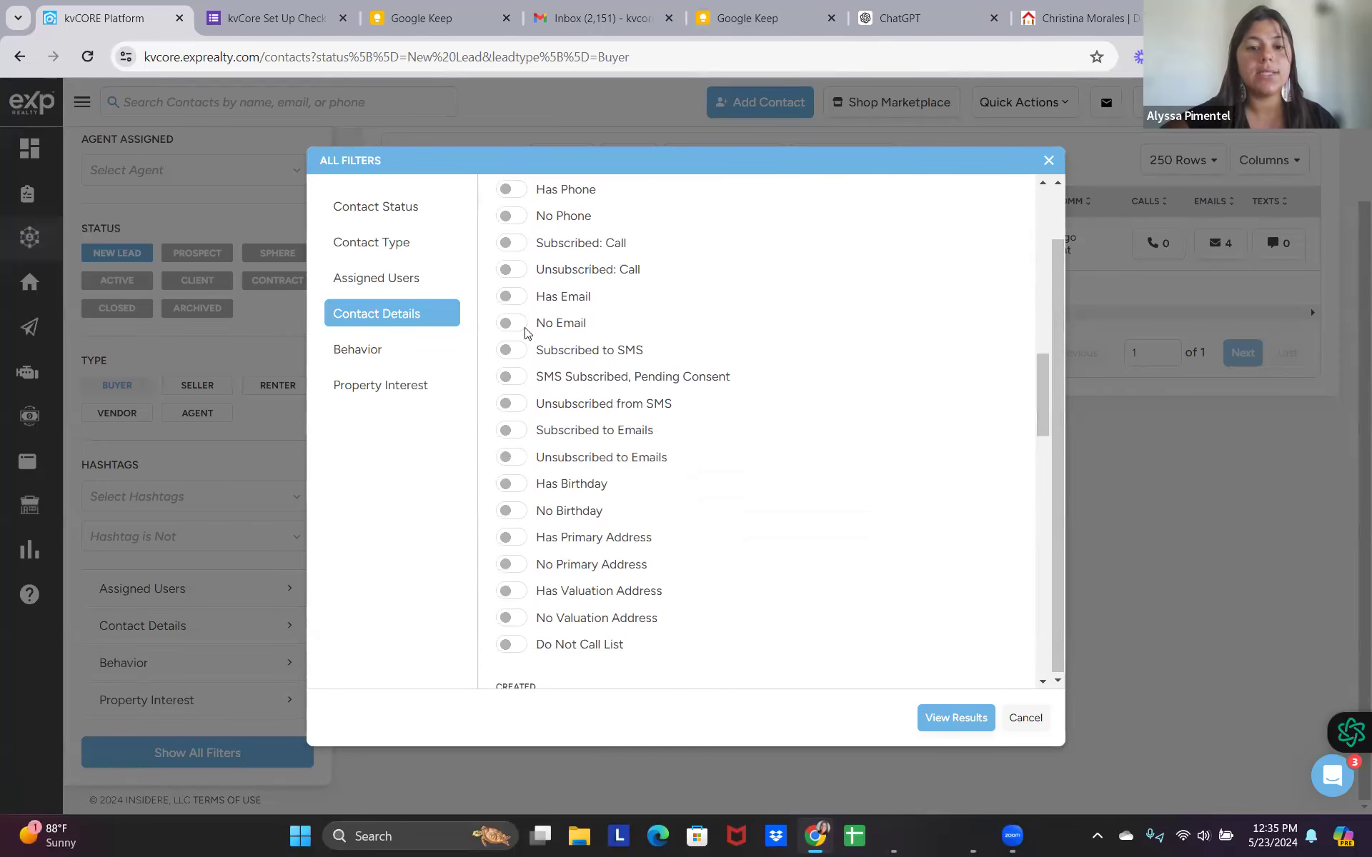
pyautogui.click(511, 297)
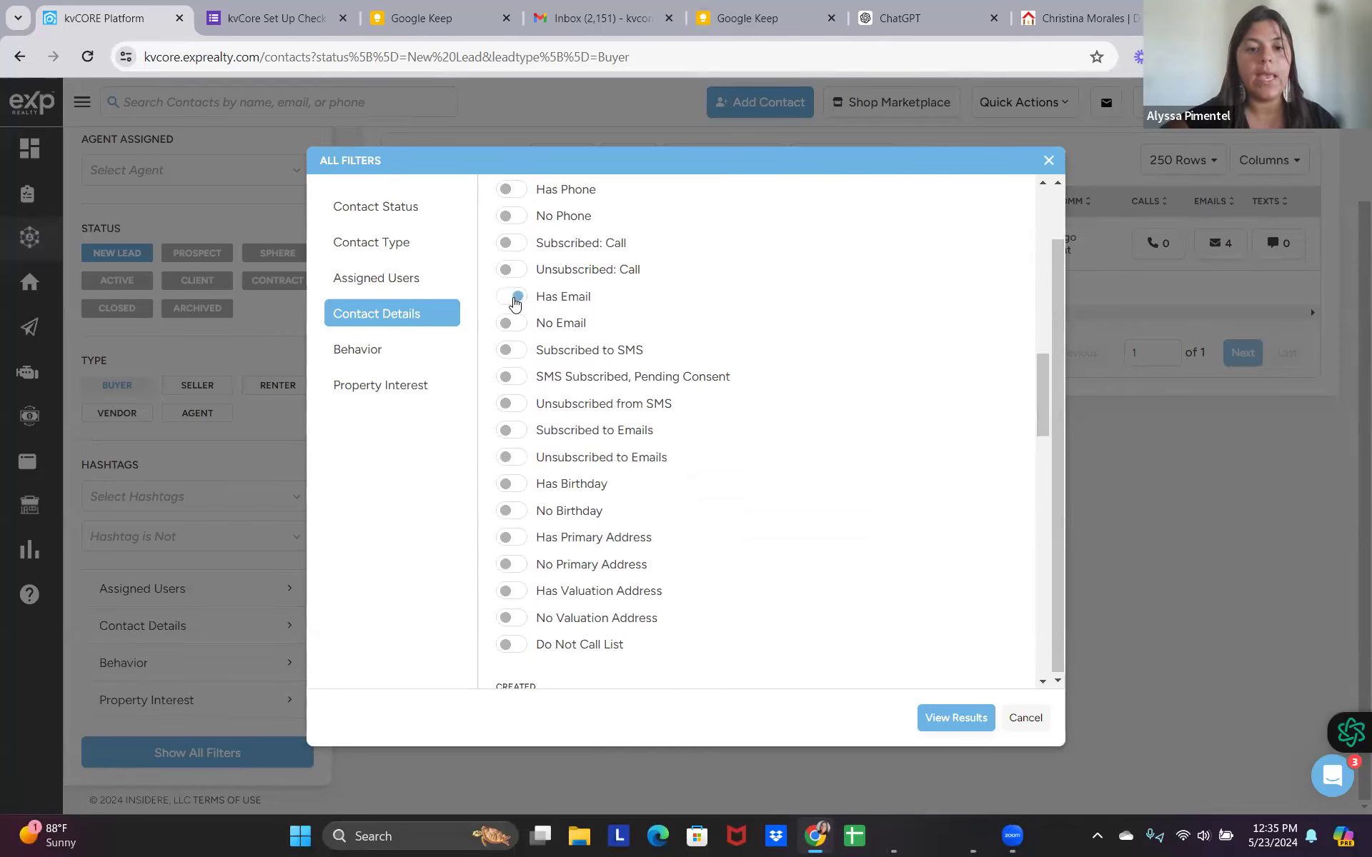
pyautogui.click(511, 432)
pyautogui.click(986, 717)
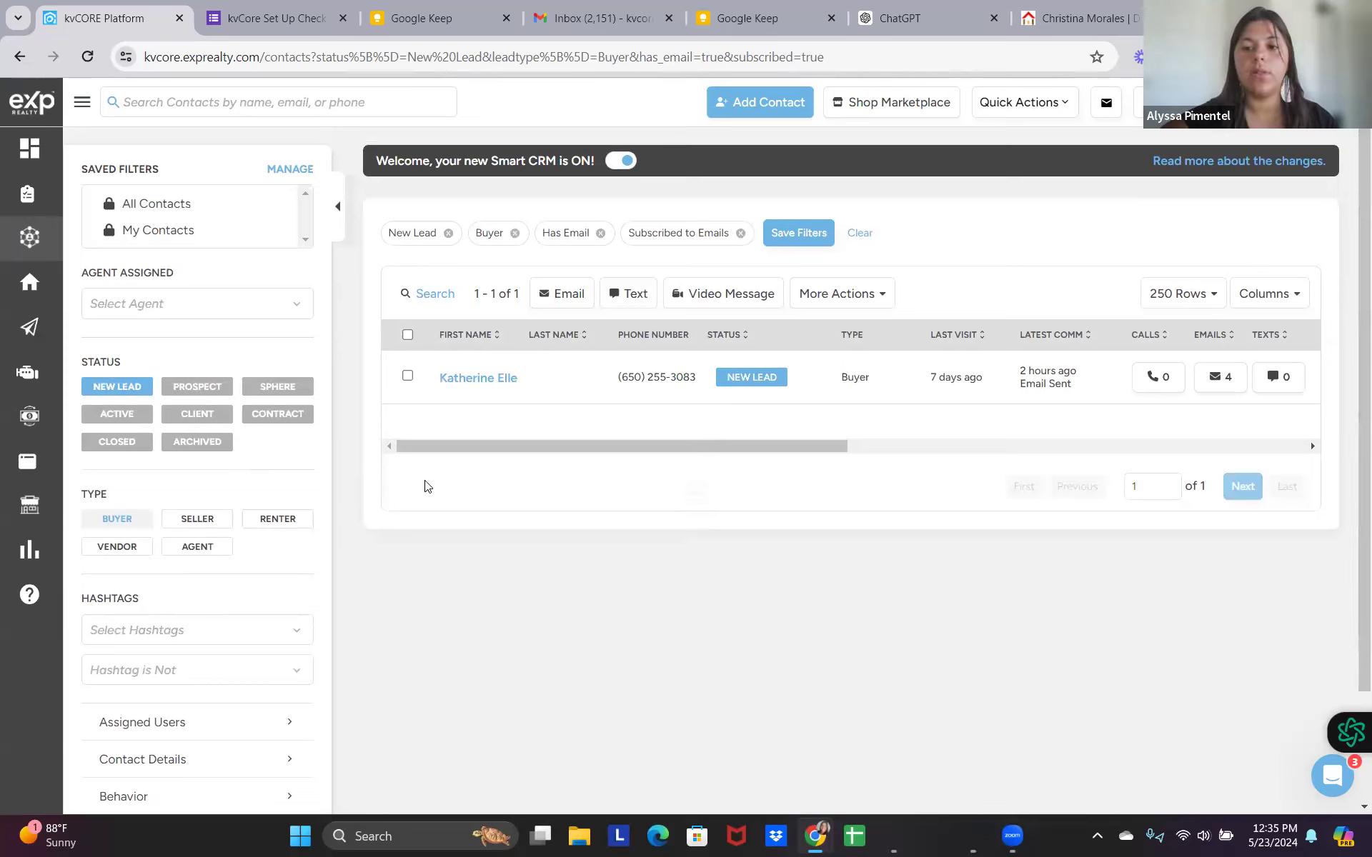
# Try assigning the New Lead Buyer campaign to all filtered contacts, cancelling before it is added.
pyautogui.click(408, 334)
pyautogui.click(887, 300)
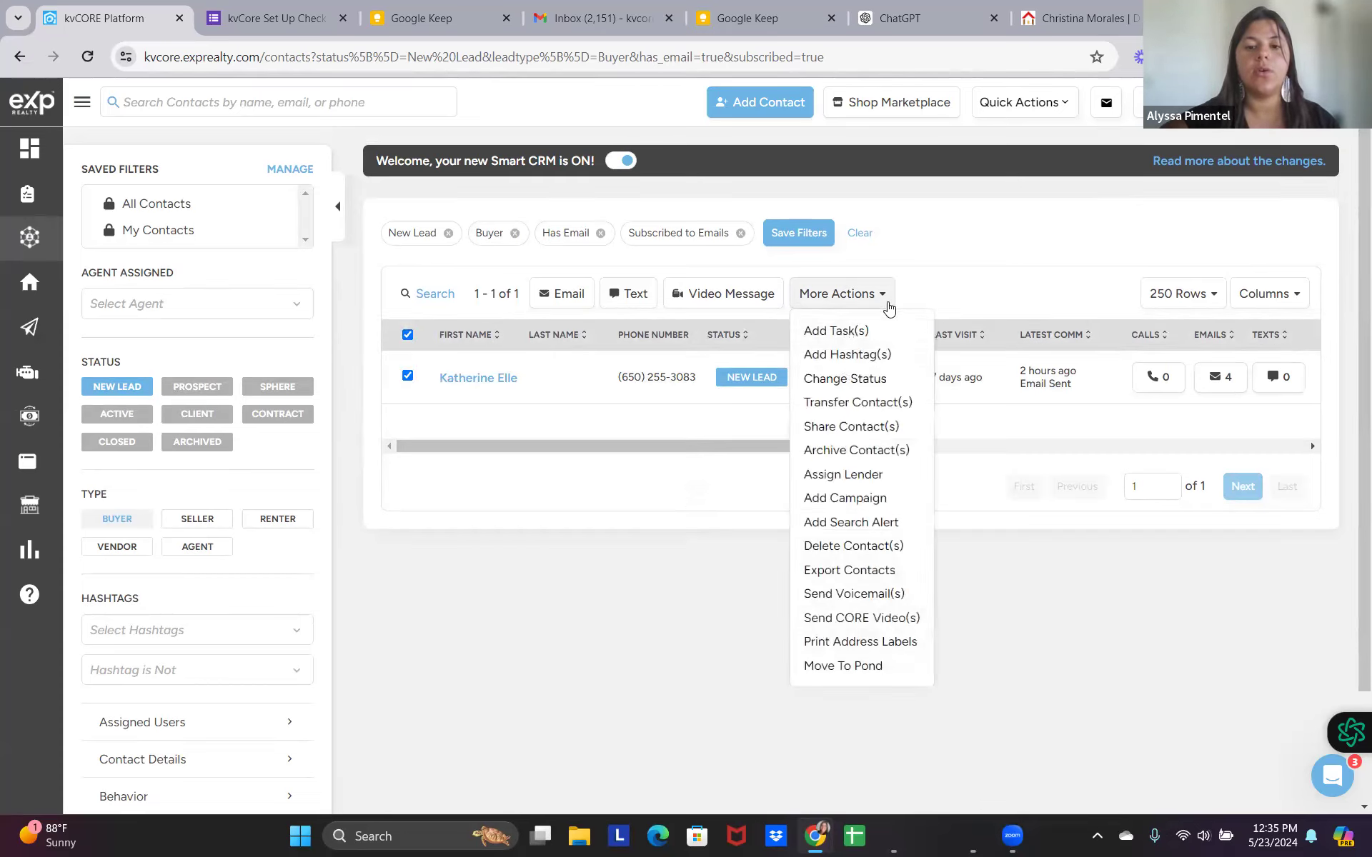
pyautogui.click(876, 507)
pyautogui.click(561, 297)
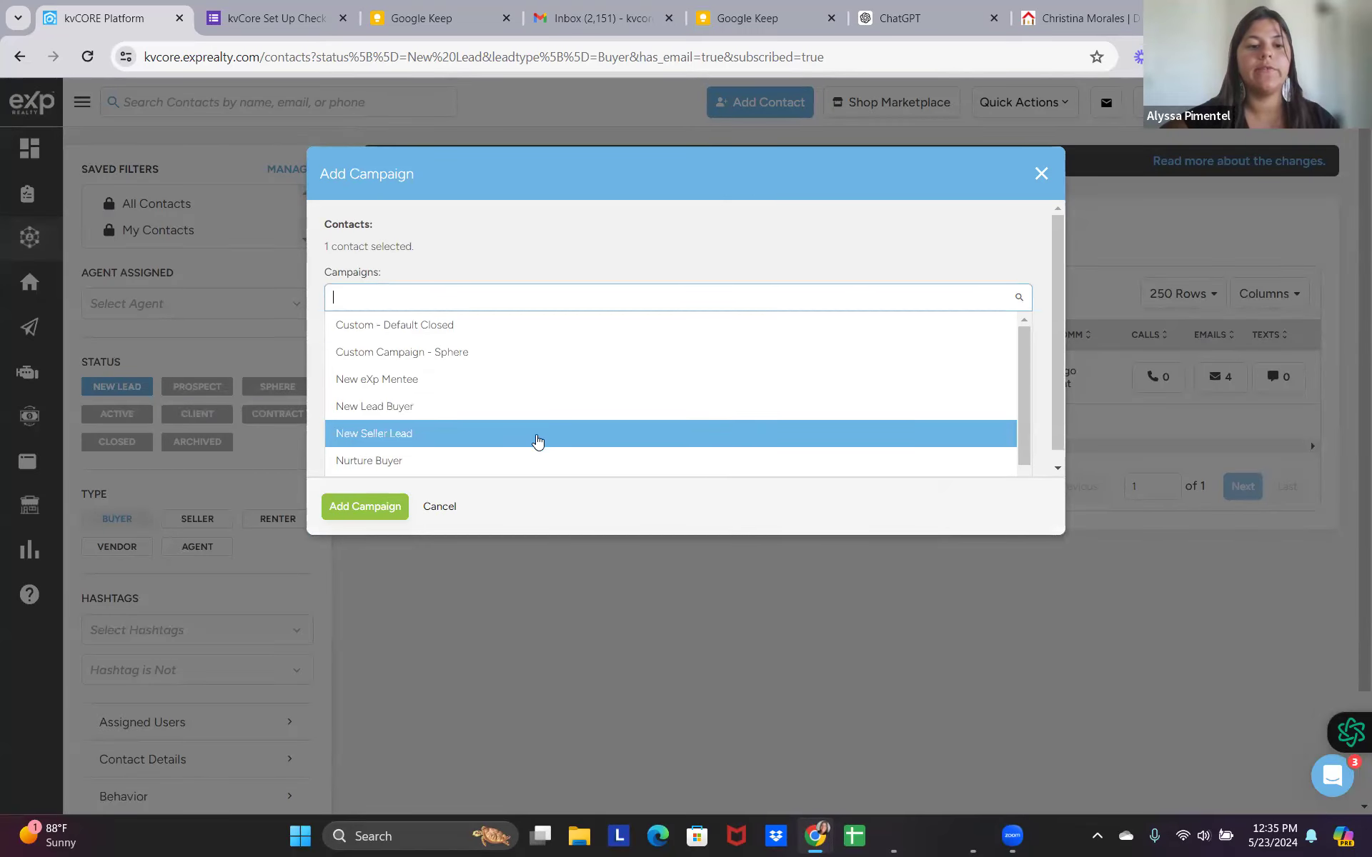
pyautogui.moveTo(1029, 363); pyautogui.dragTo(1028, 432)
pyautogui.click(669, 395)
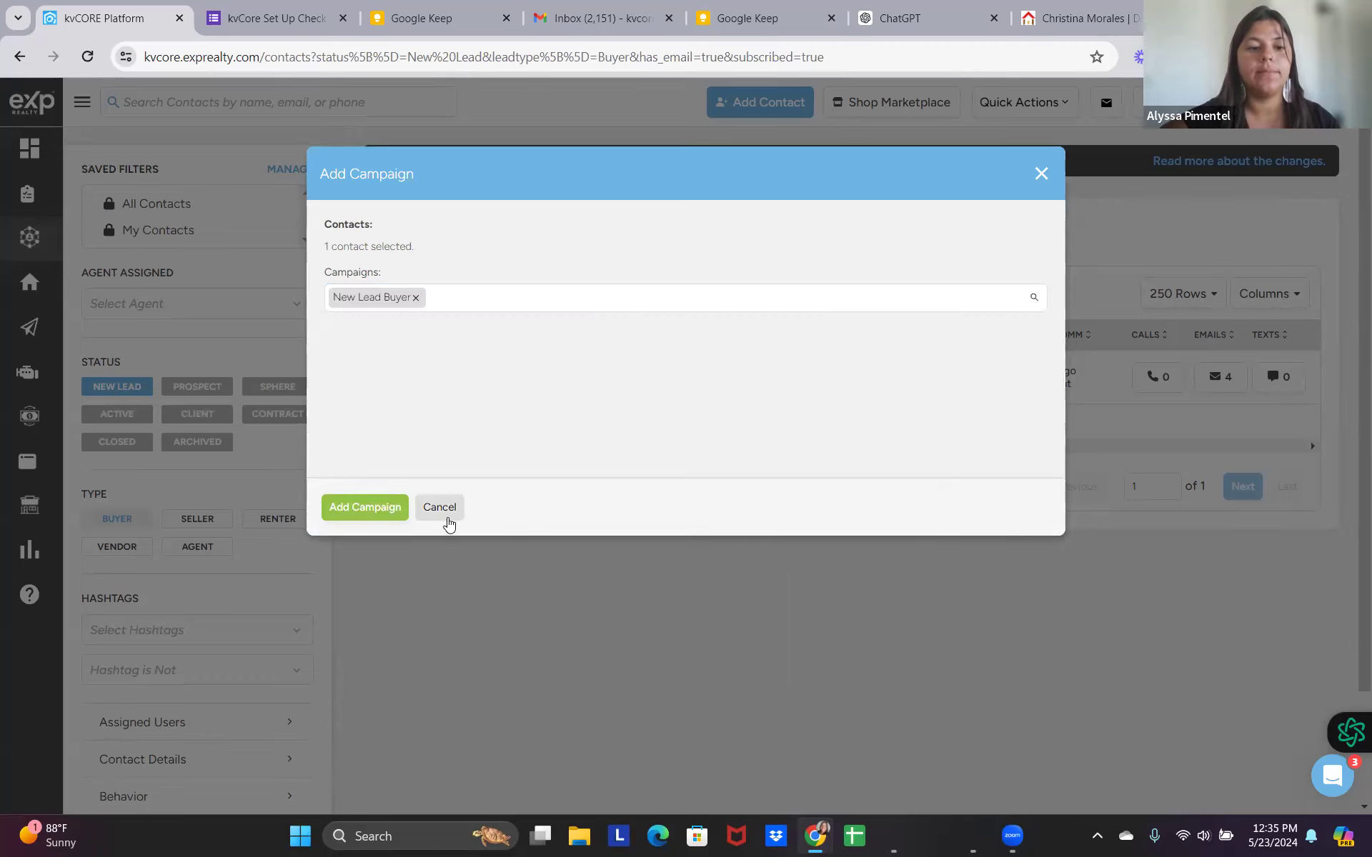
pyautogui.click(444, 509)
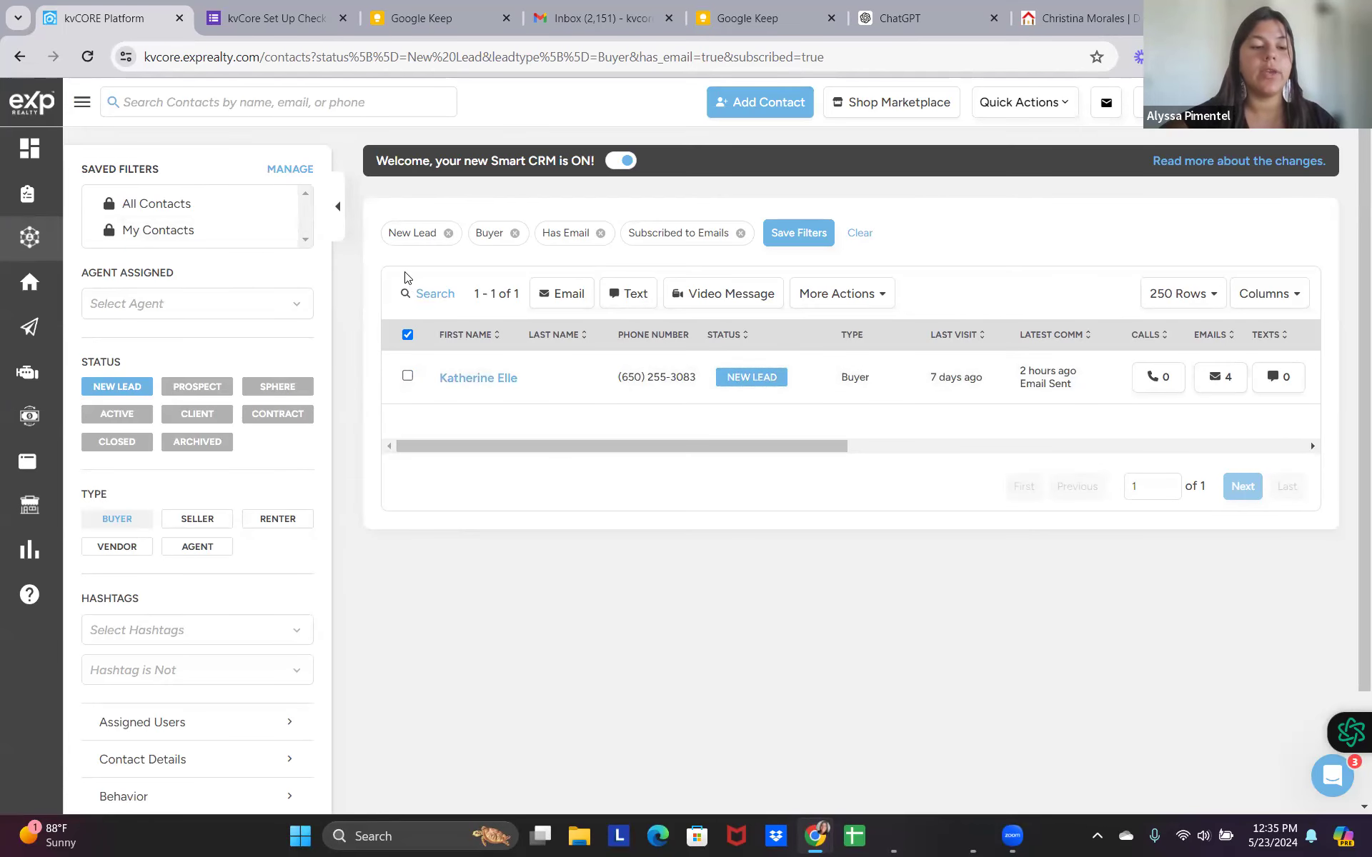
# Add the contact detail filter Does not have a running campaign and view the results.
pyautogui.scroll(-2, 1350, 510)
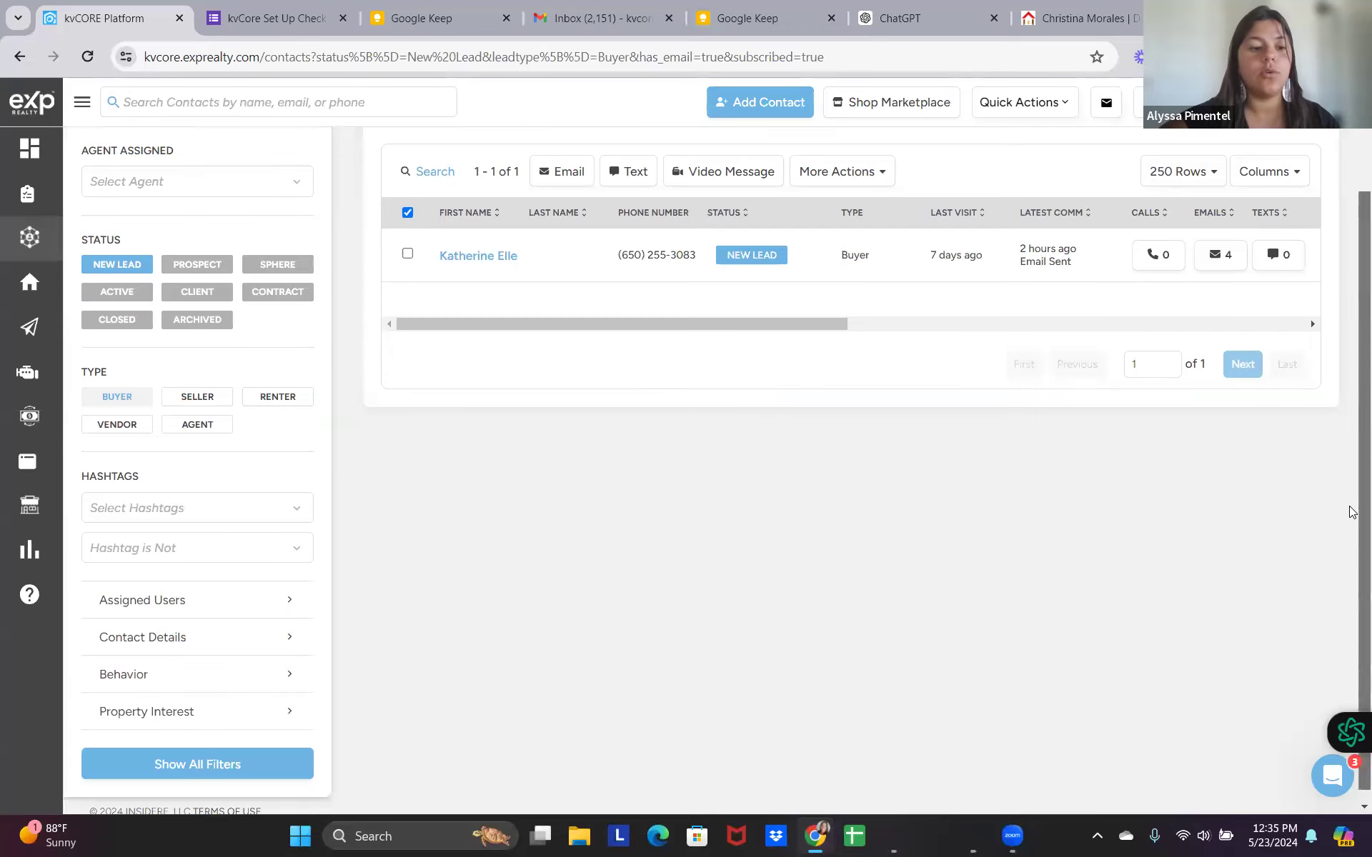
pyautogui.click(281, 633)
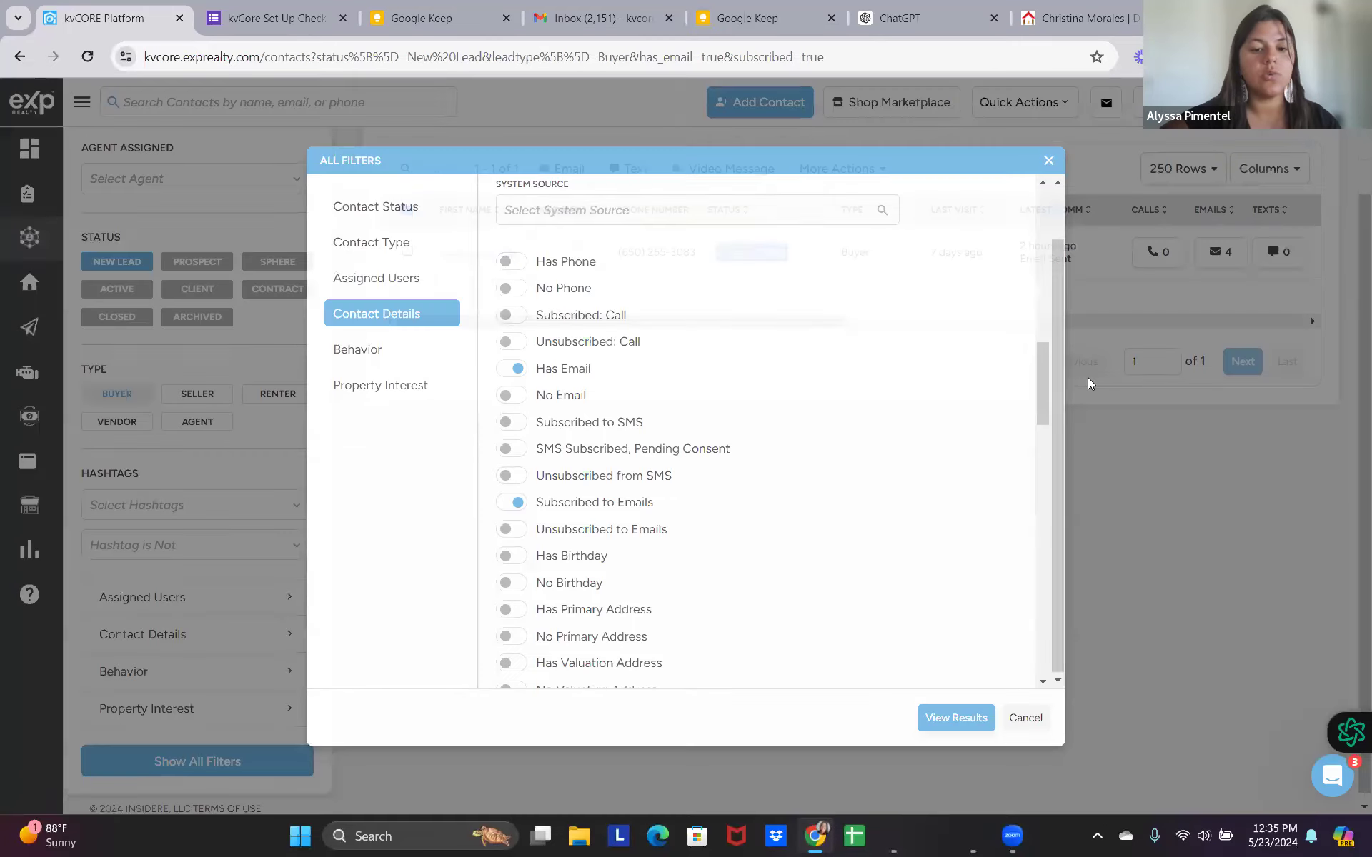
pyautogui.moveTo(1047, 318); pyautogui.dragTo(1044, 503)
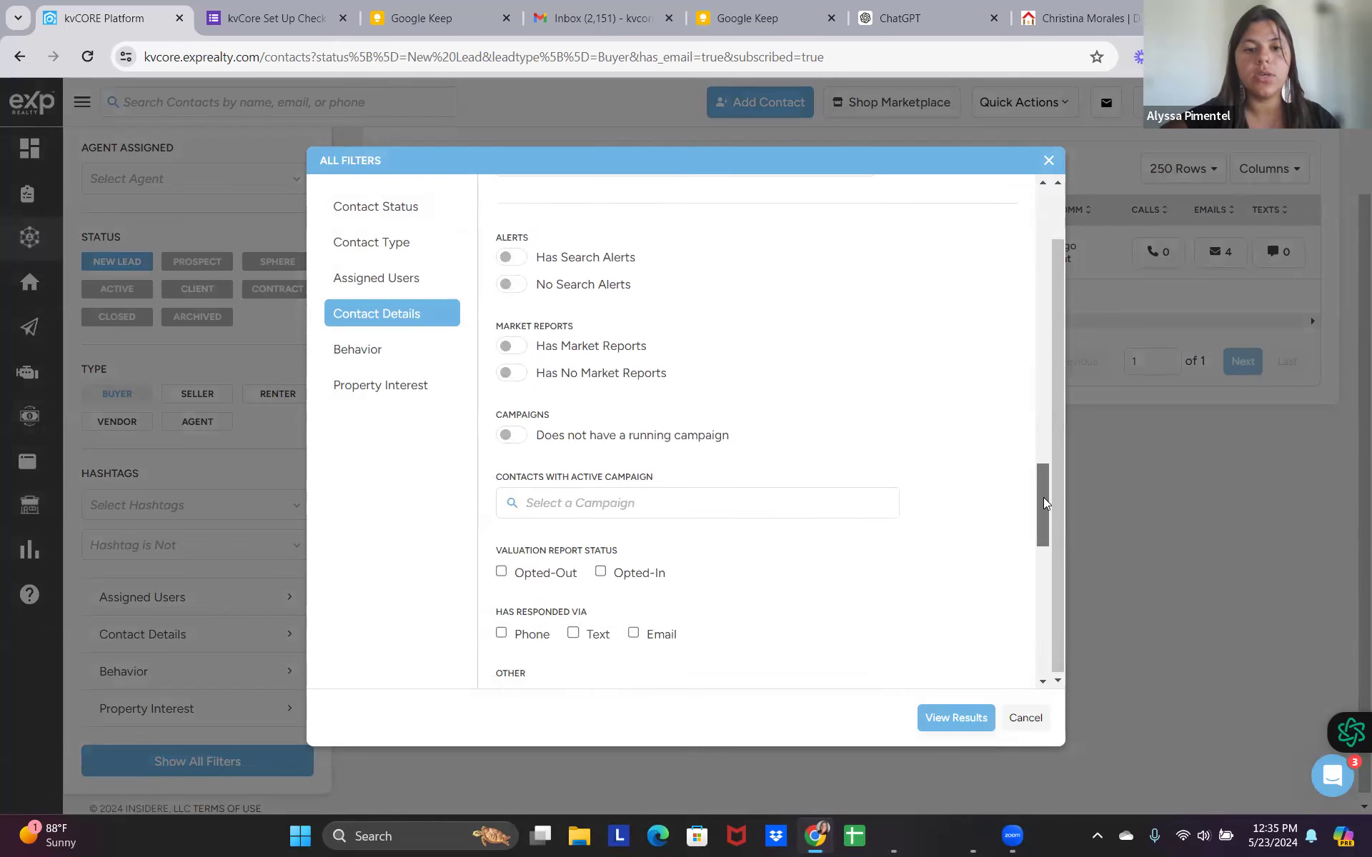
pyautogui.click(516, 438)
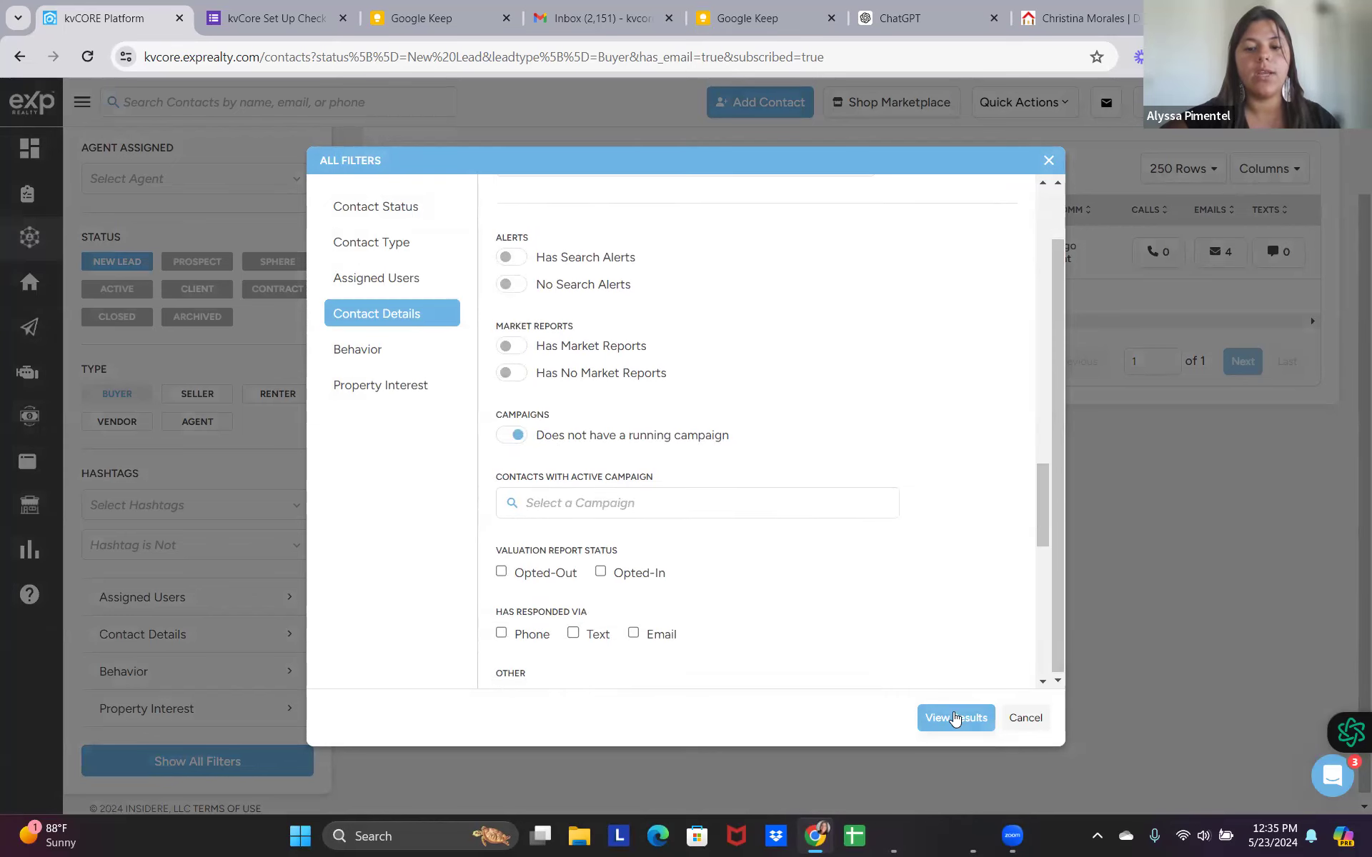
pyautogui.click(965, 719)
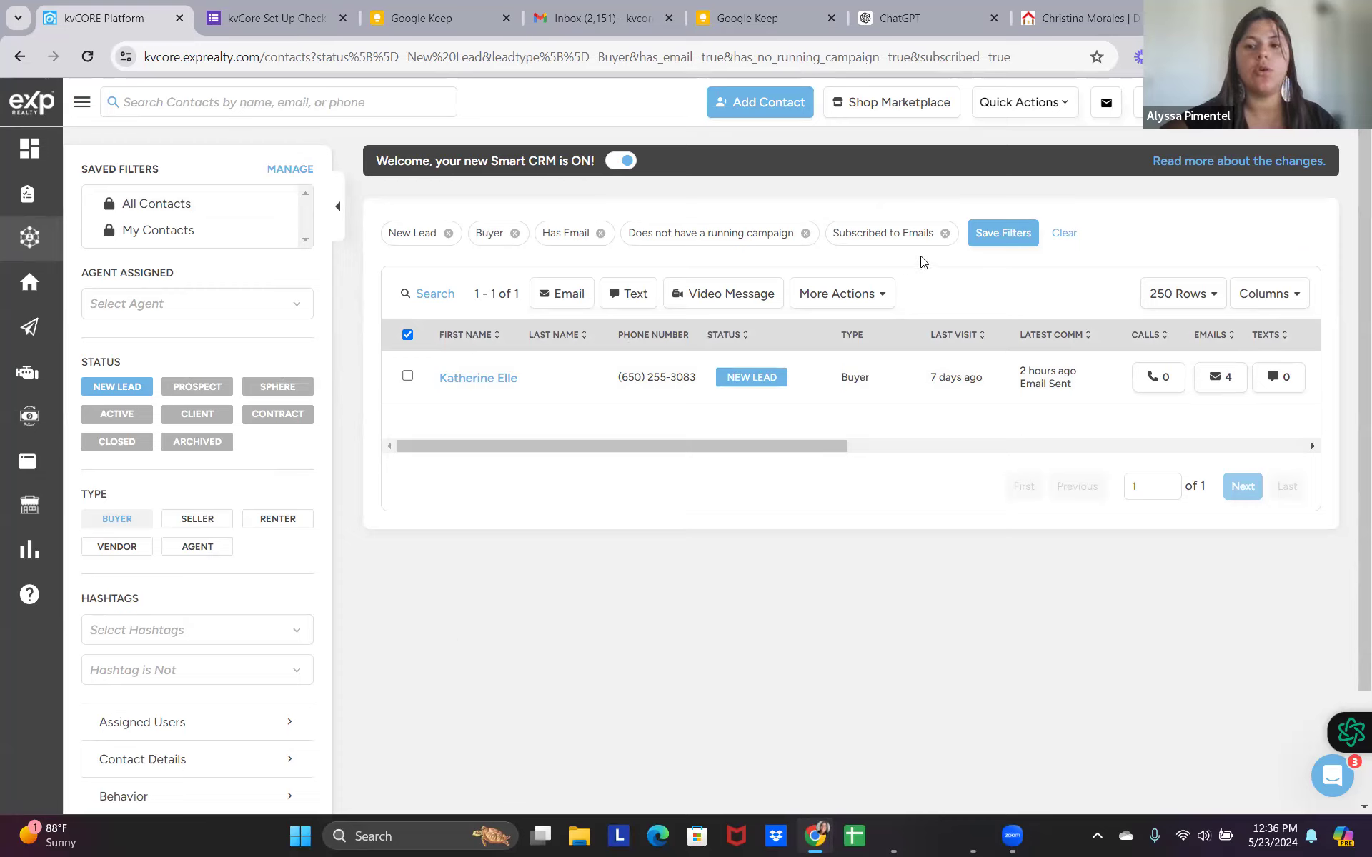
# Remove all five active filters from the contact list.
pyautogui.click(944, 233)
pyautogui.click(806, 234)
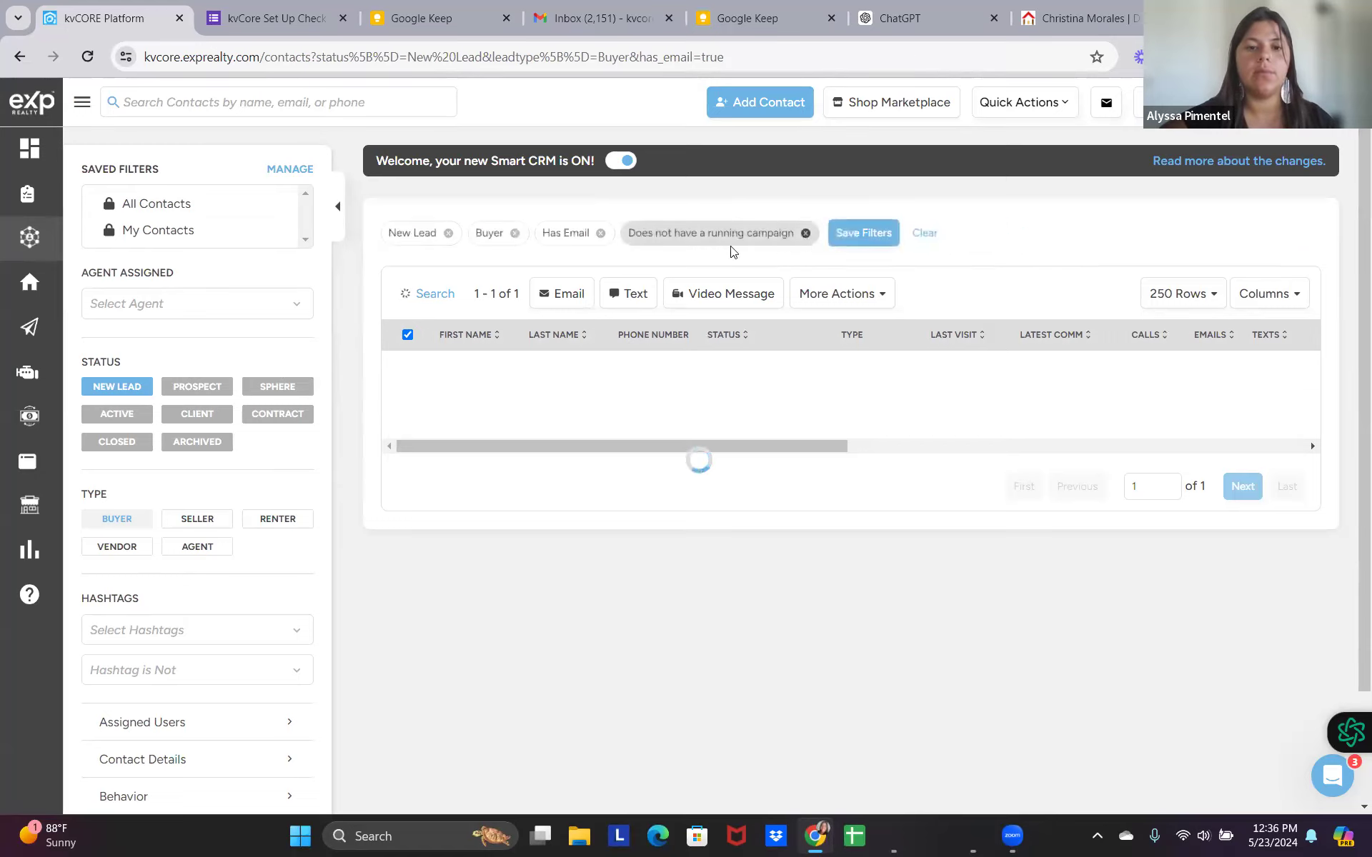
pyautogui.click(600, 233)
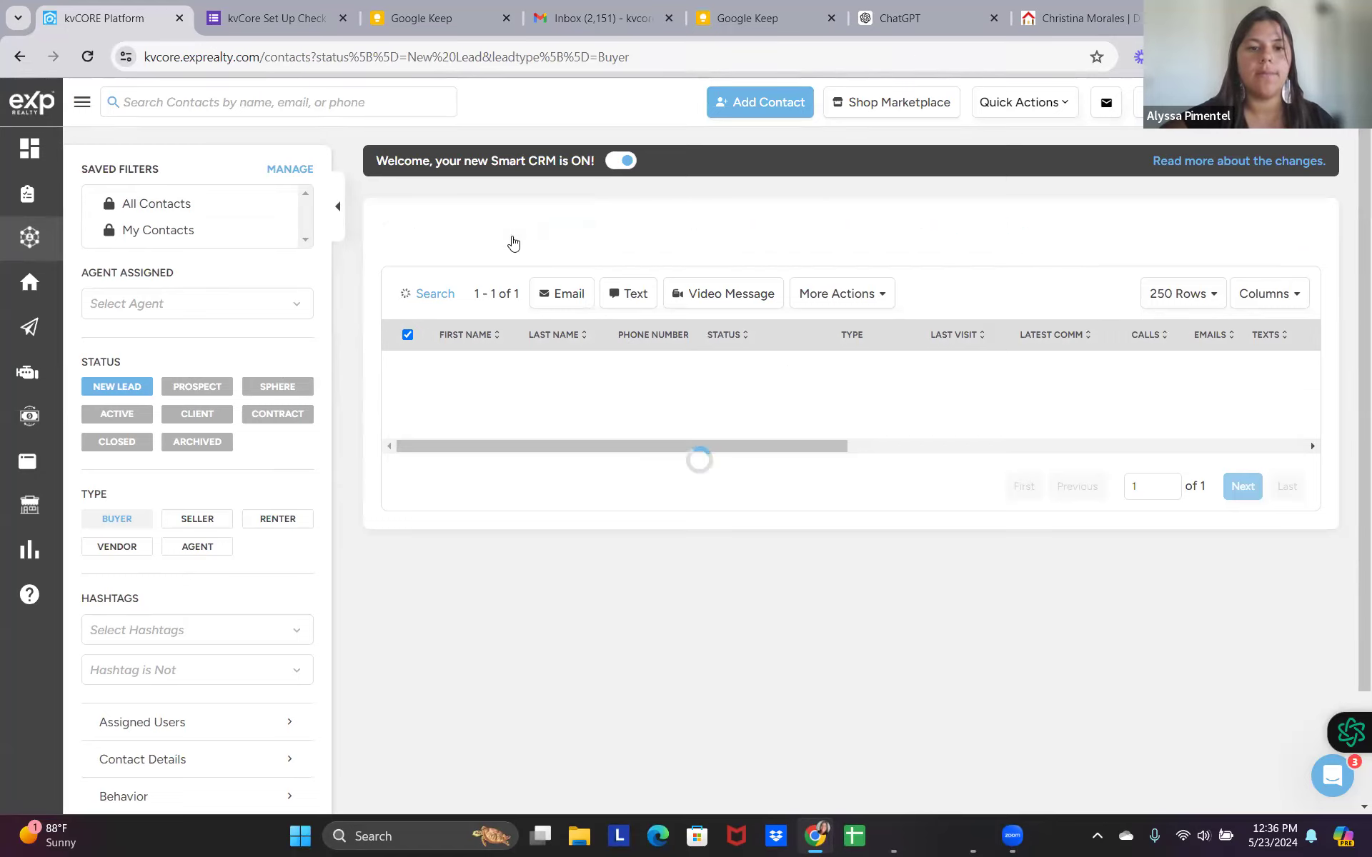
pyautogui.click(514, 234)
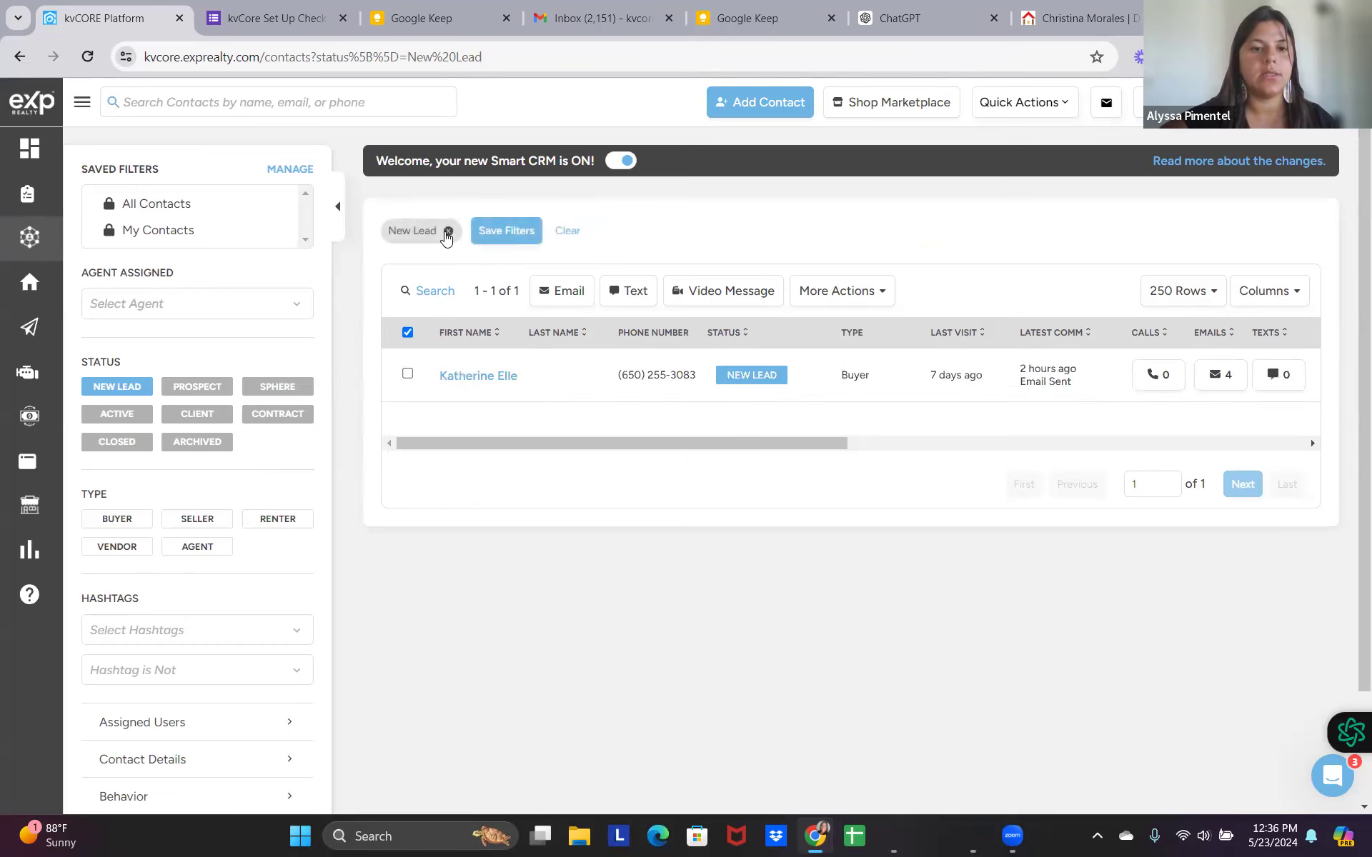
pyautogui.click(448, 231)
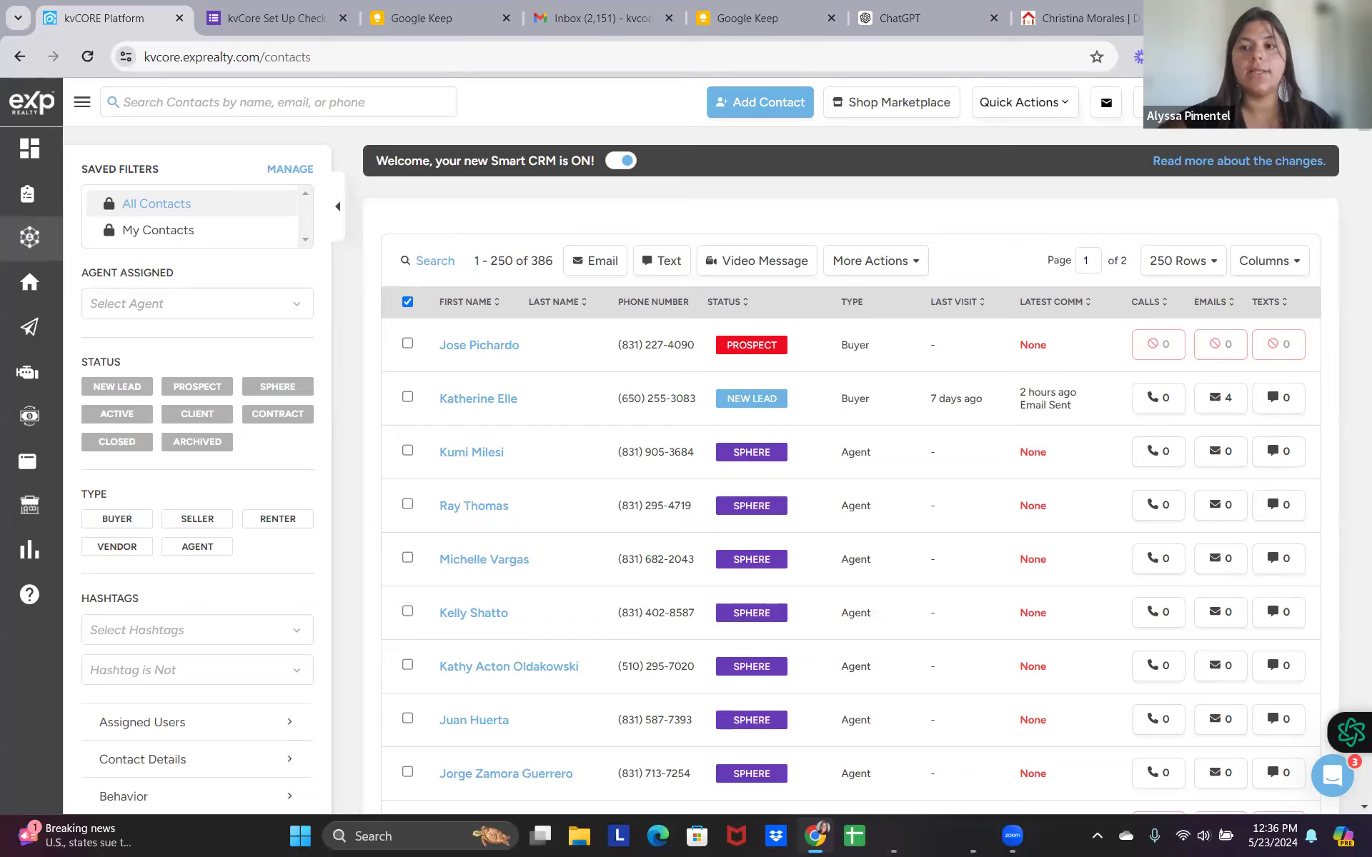
# Open the account's agent profile for editing and go to its contact info.
pyautogui.click(1343, 103)
pyautogui.click(1237, 286)
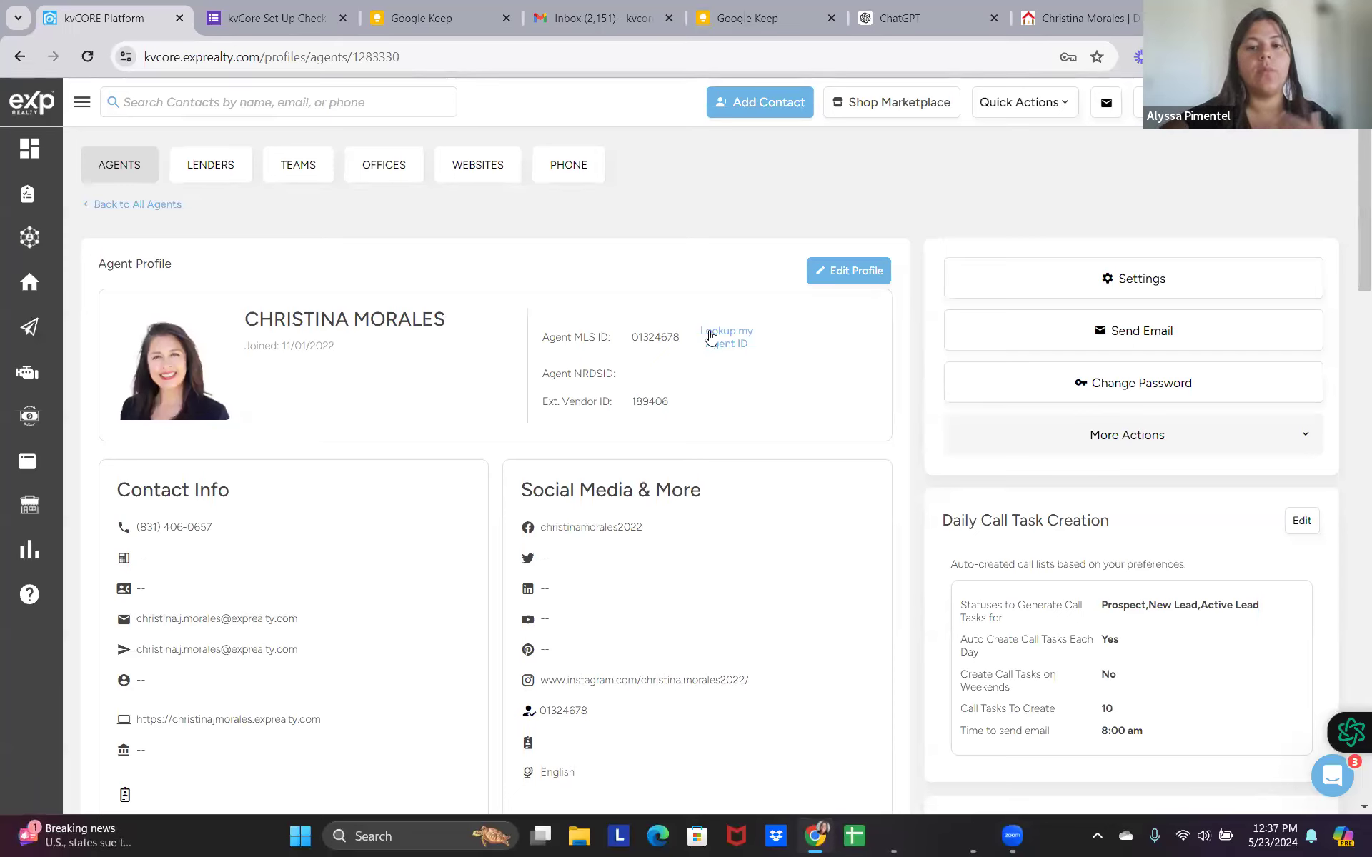
pyautogui.click(877, 270)
pyautogui.moveTo(1352, 223); pyautogui.dragTo(1351, 256)
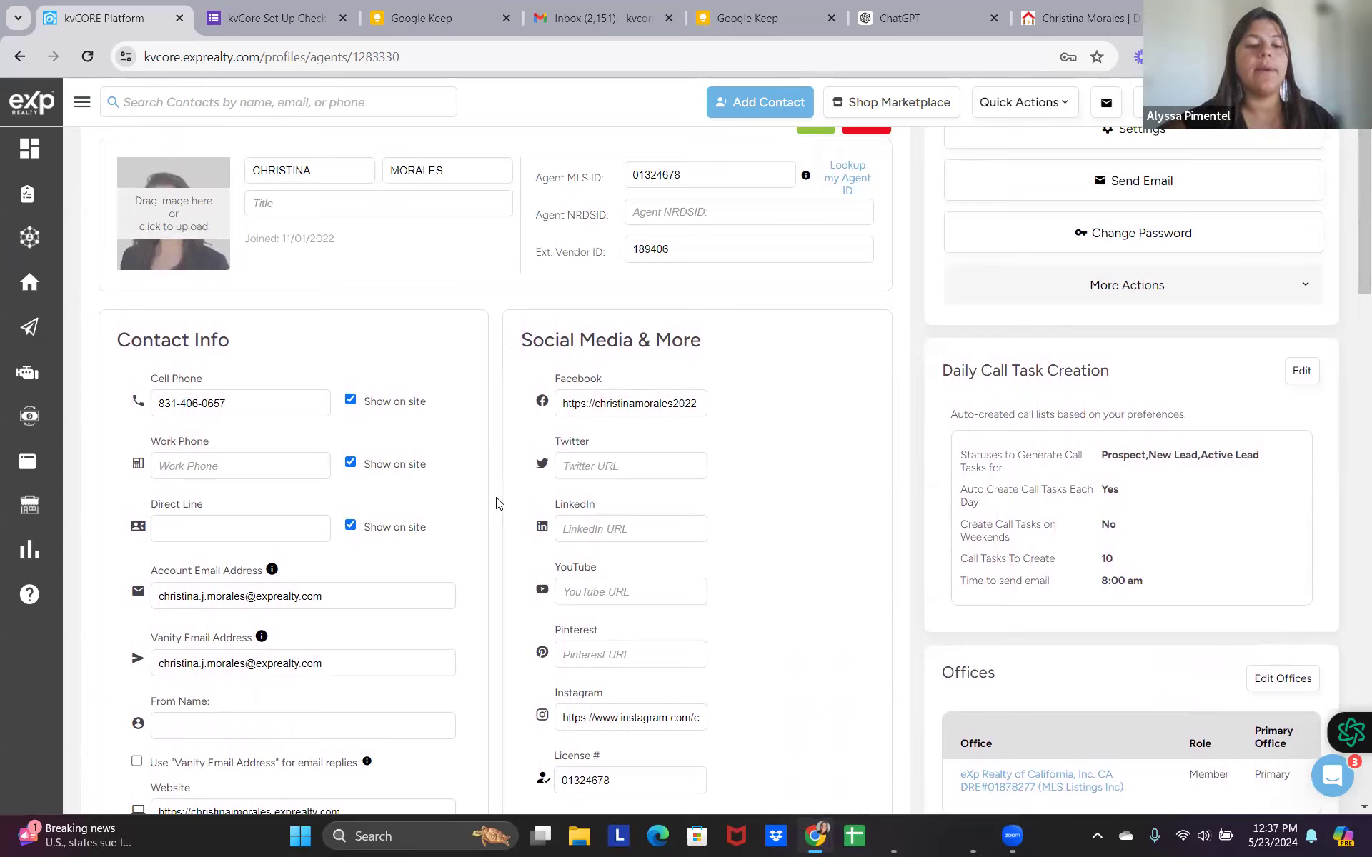
# Examine the Vanity Email Address field in the contact info and read its help note.
pyautogui.moveTo(365, 659); pyautogui.dragTo(153, 666)
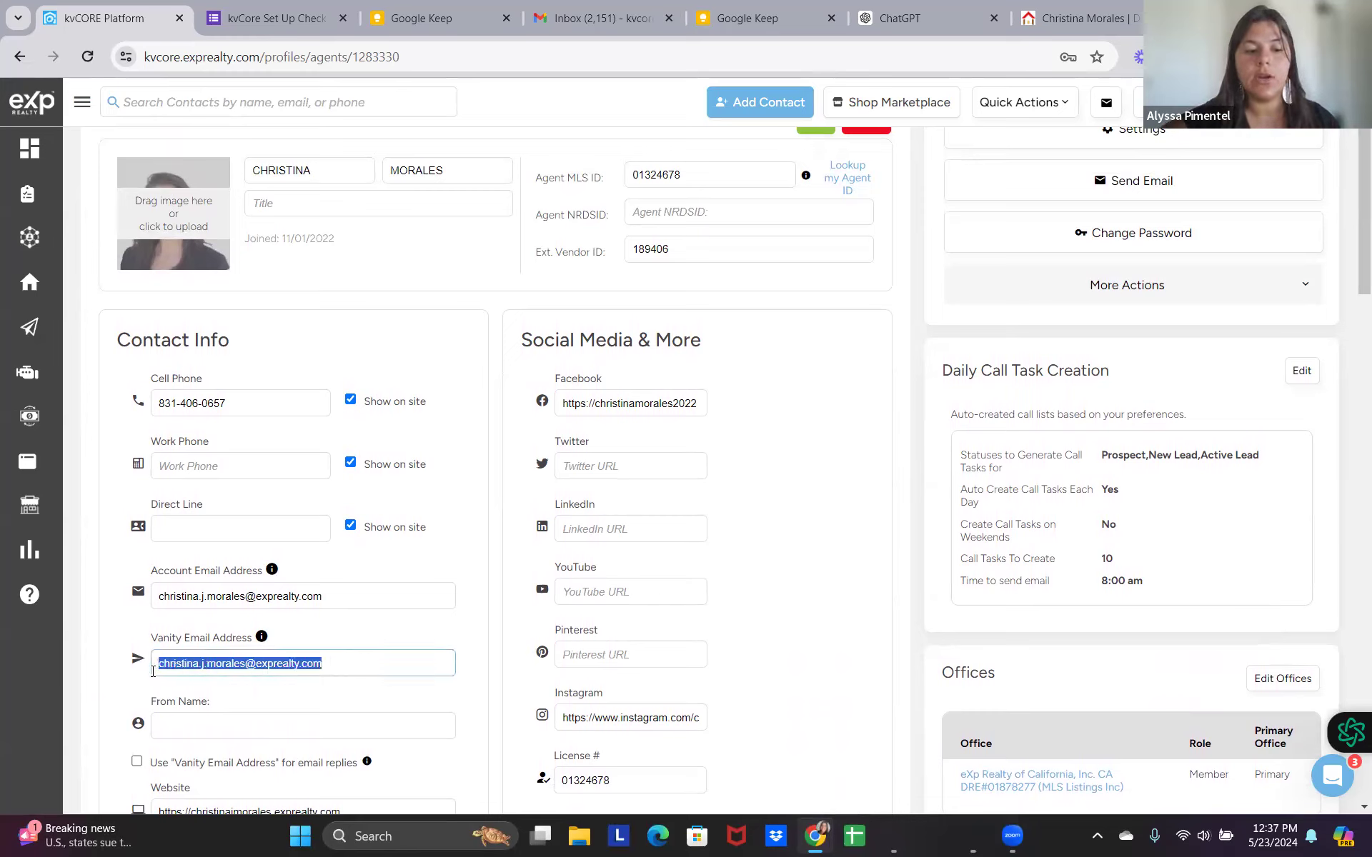
pyautogui.click(202, 697)
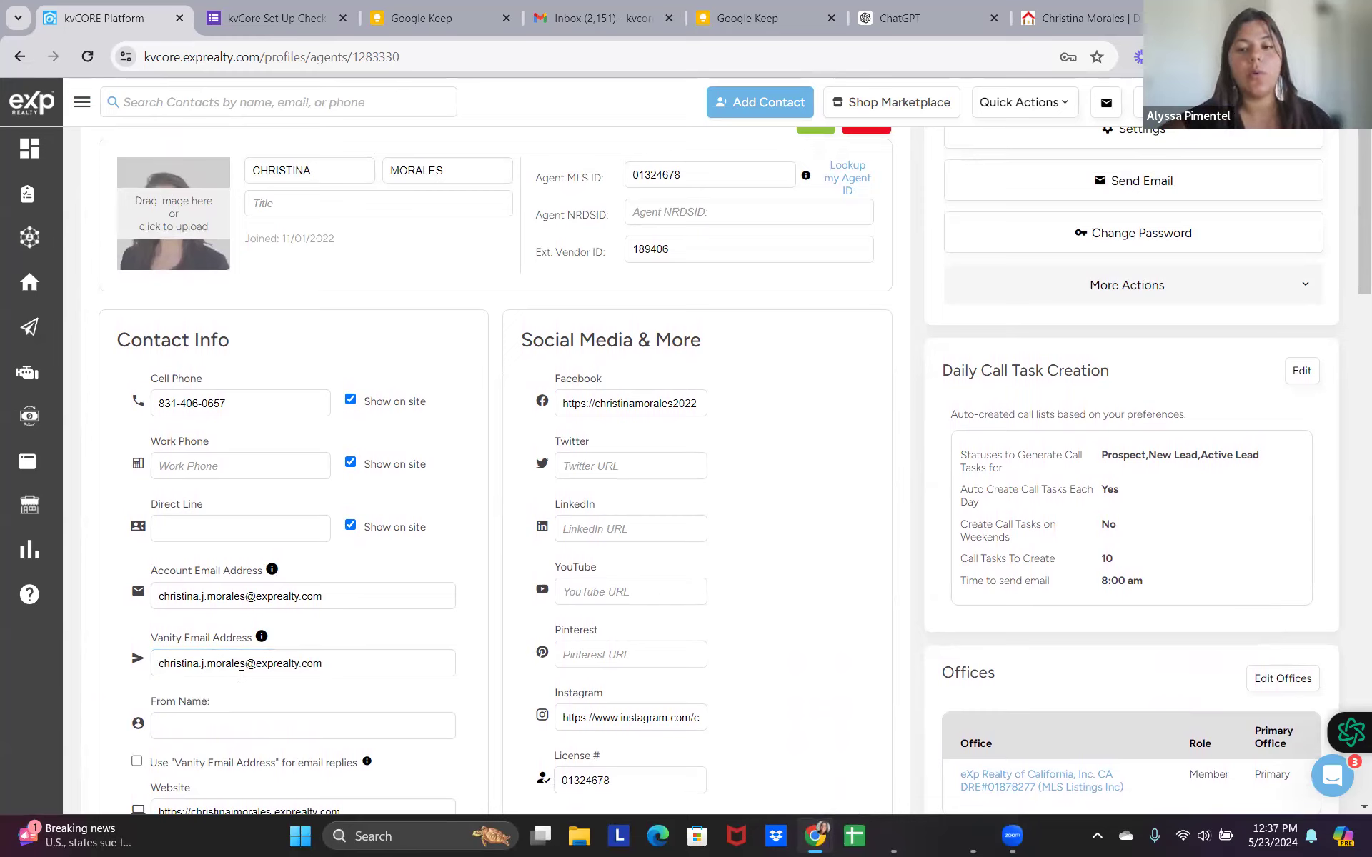
pyautogui.moveTo(328, 665); pyautogui.dragTo(141, 663)
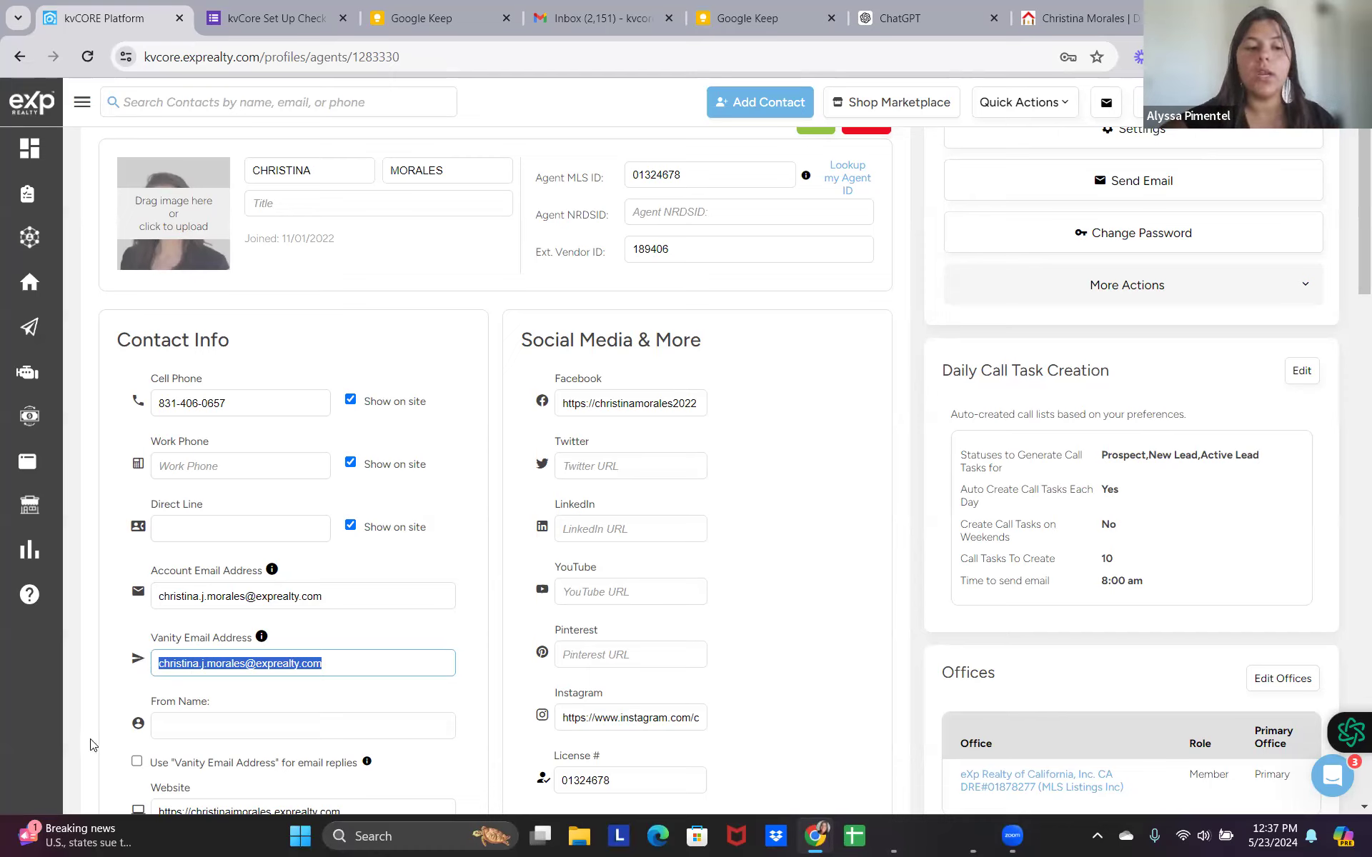
pyautogui.click(287, 663)
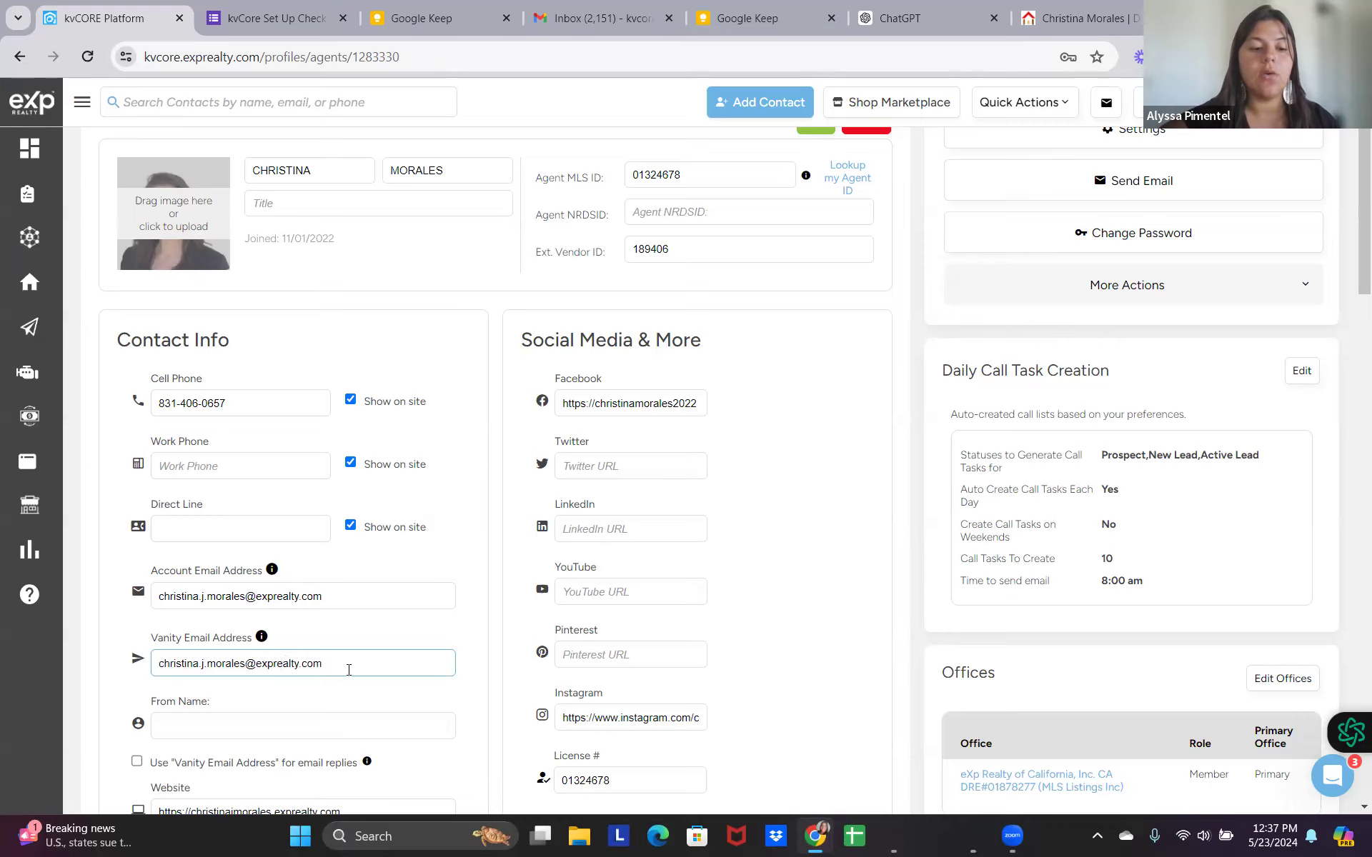
pyautogui.click(335, 696)
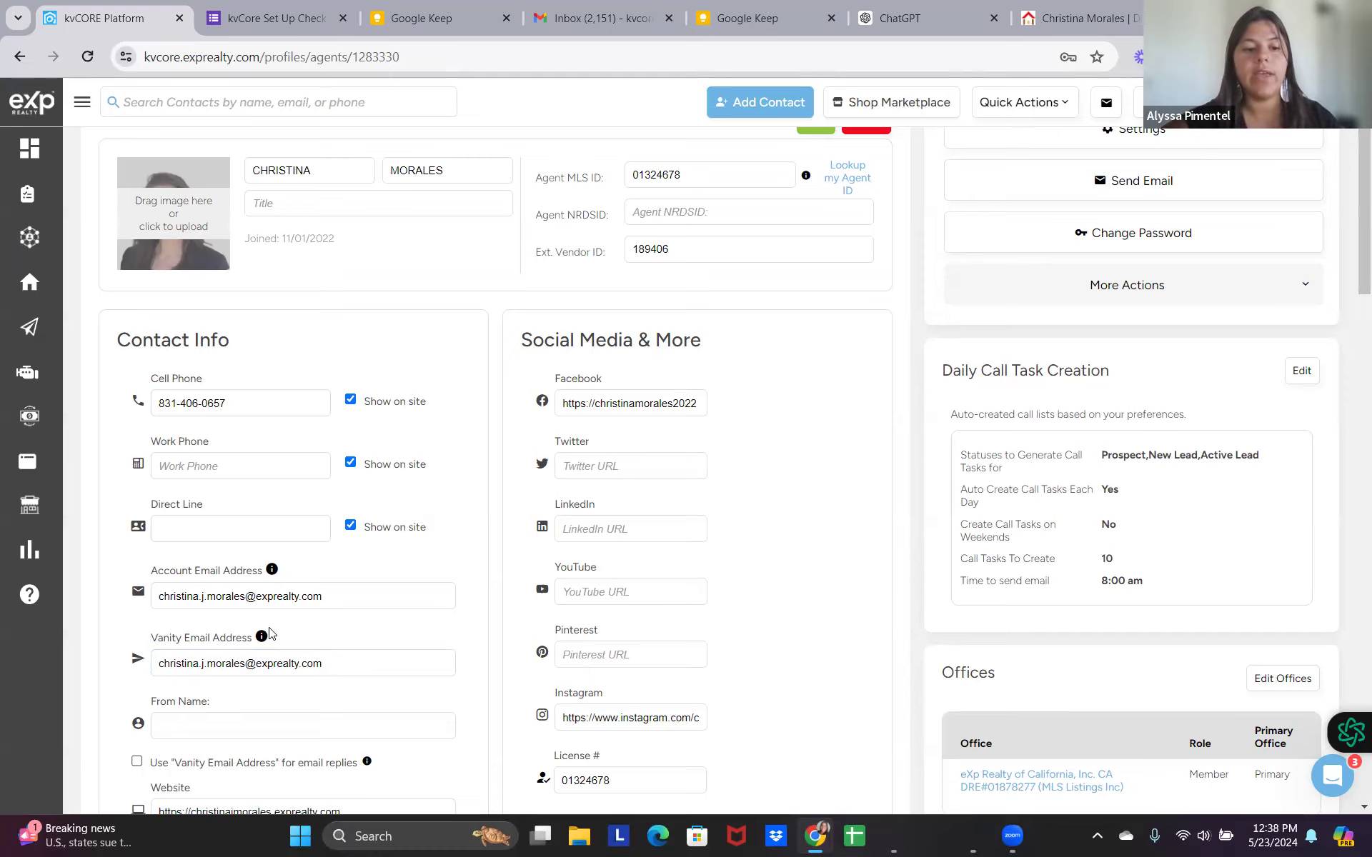
pyautogui.moveTo(263, 636)
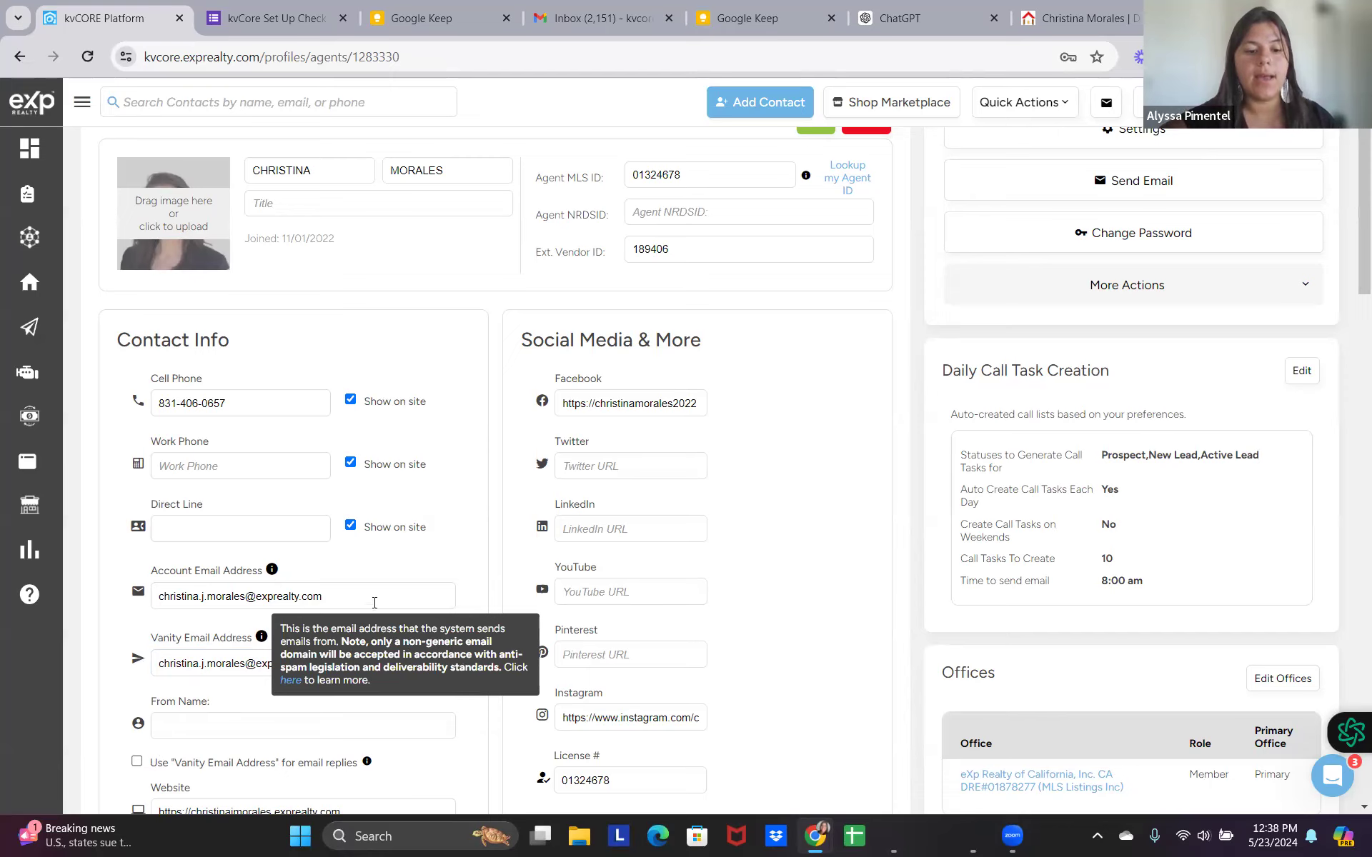